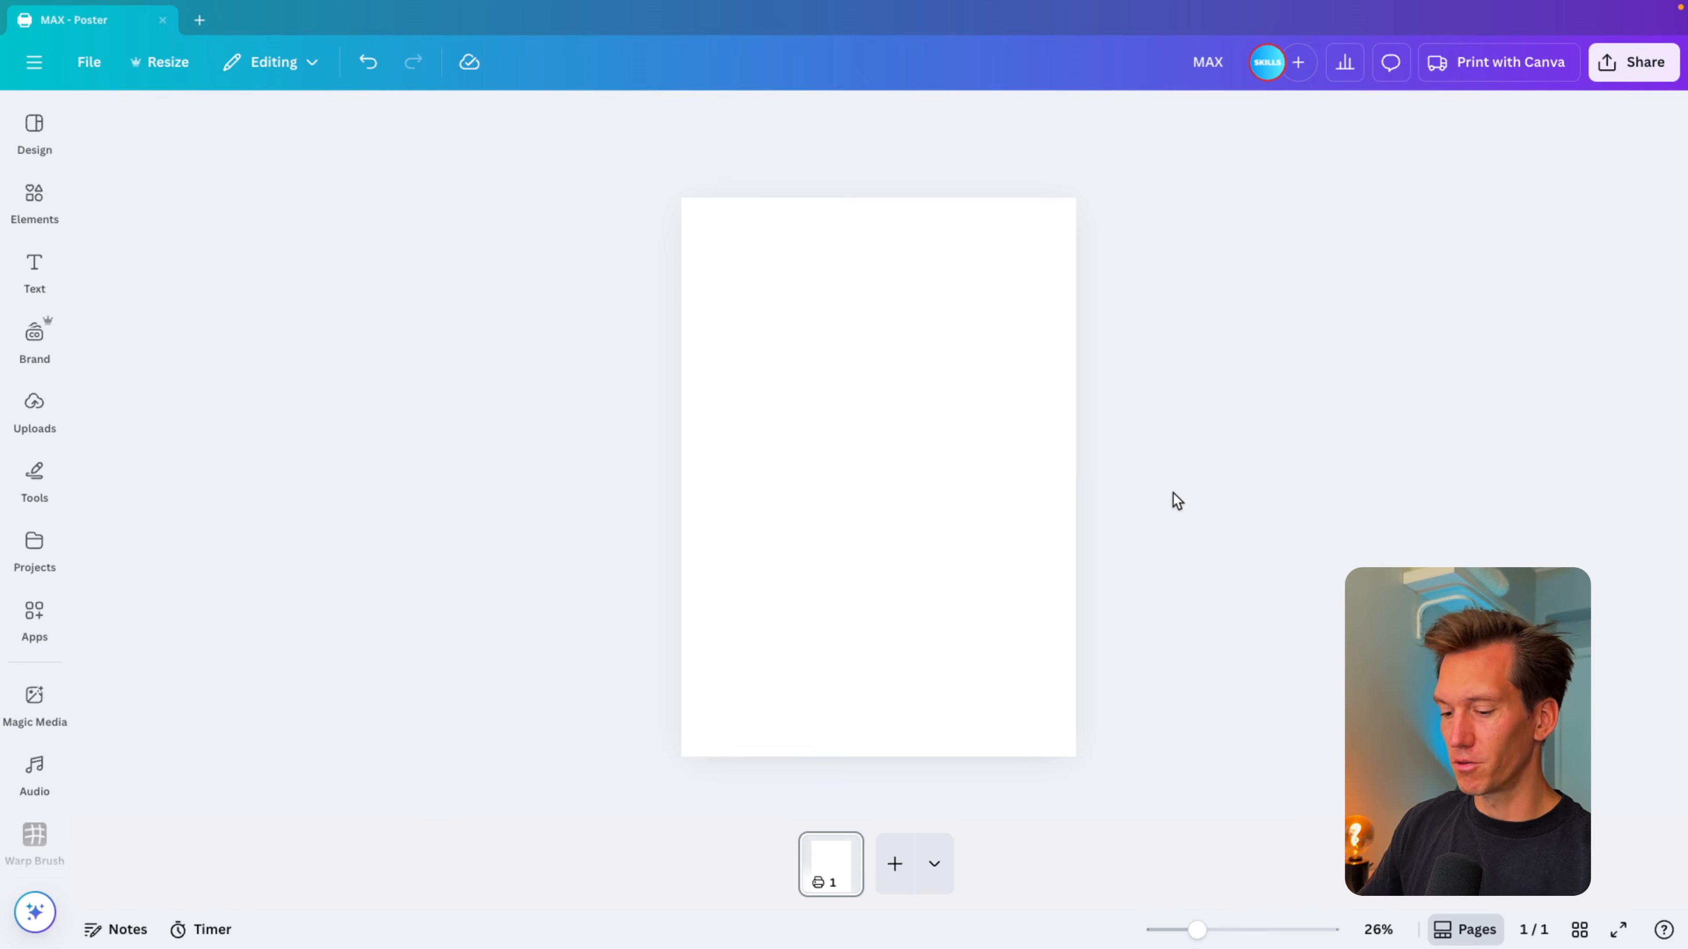
Step: Paste the burger image with its background removed and enlarge it to about 33.6 by 33.6 around the page centre
key(super+v)
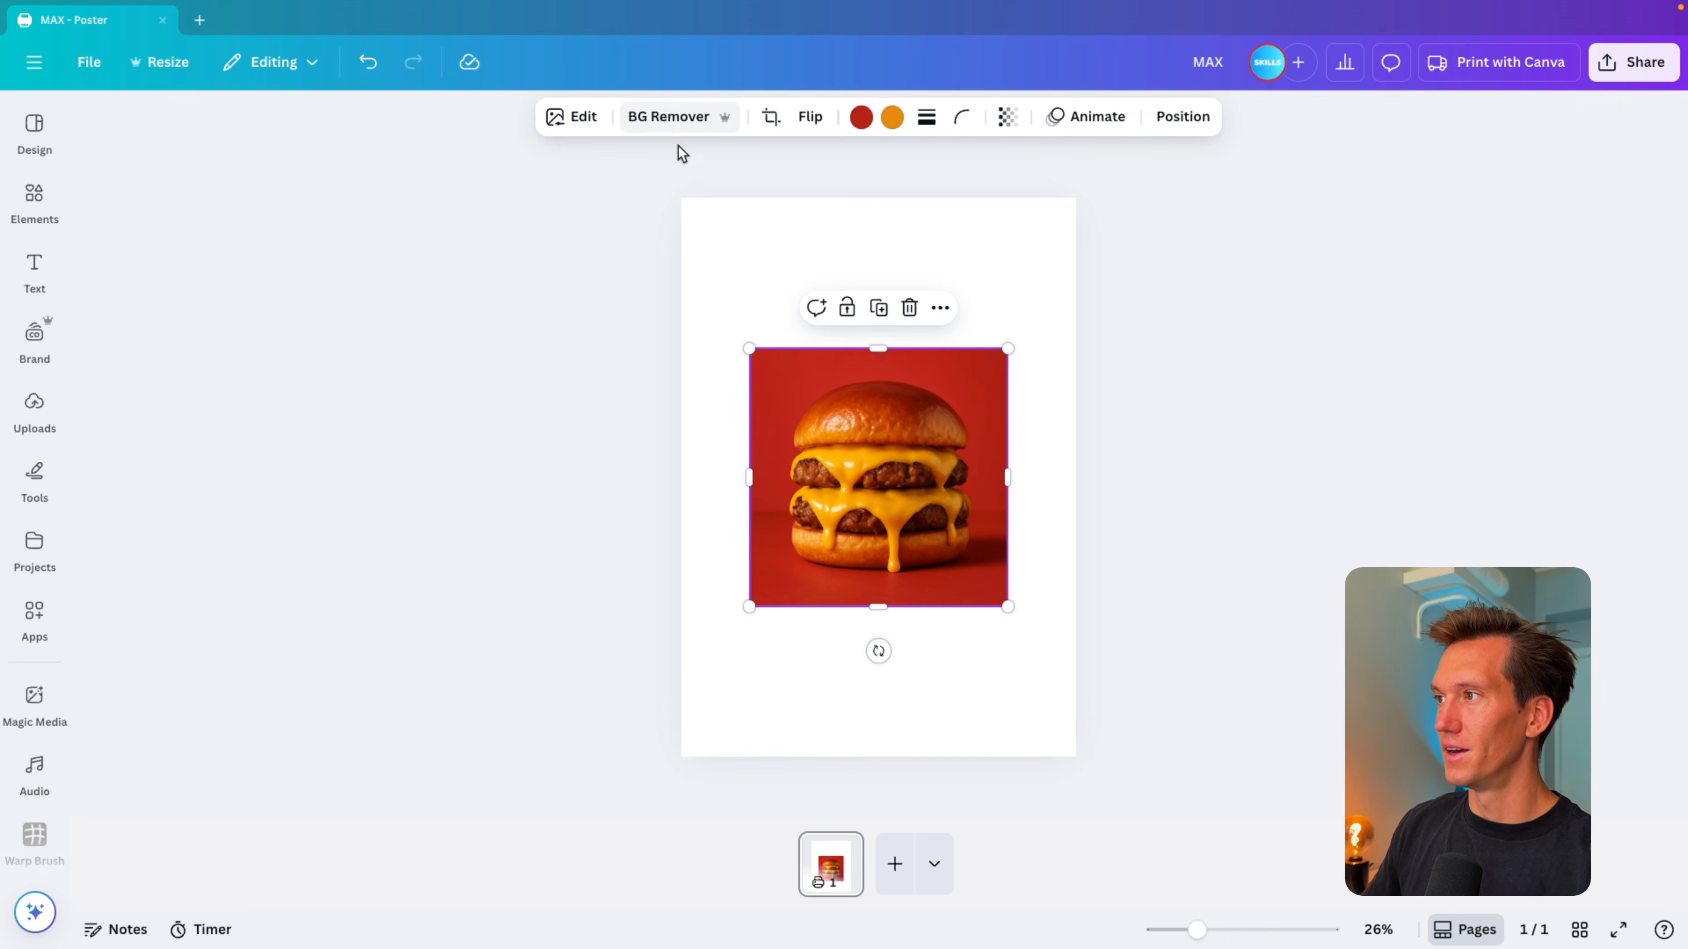
click(665, 120)
drag(1009, 347, 1043, 325)
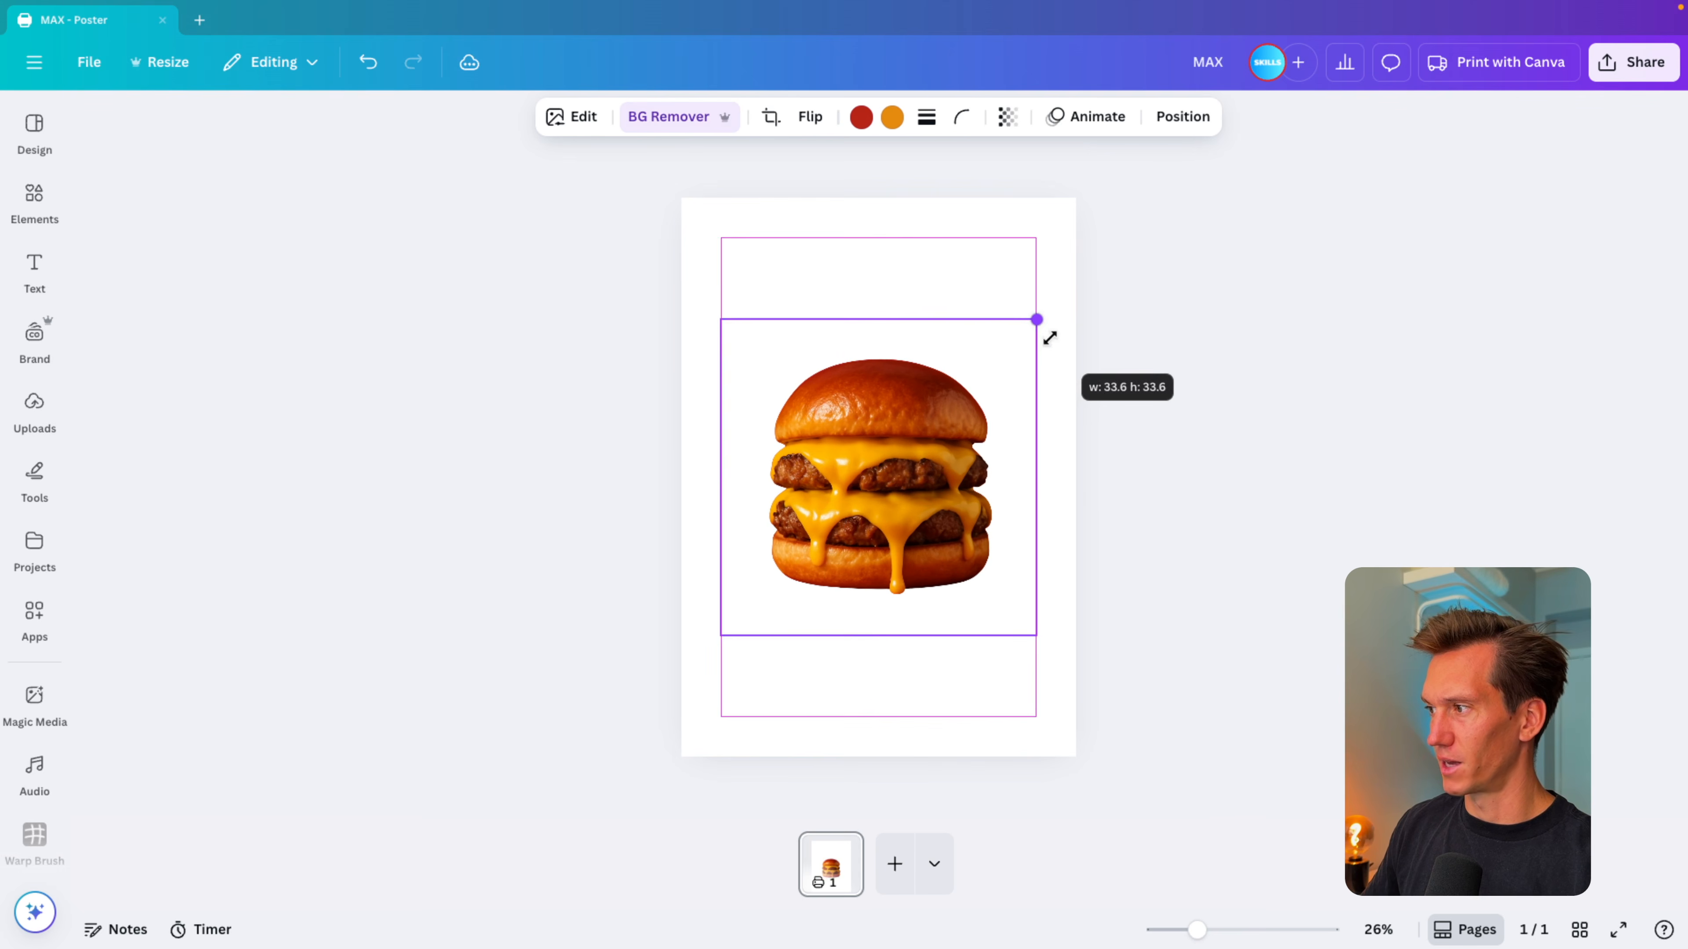
drag(930, 427, 926, 442)
Step: Fill the page background with the default red-to-orange gradient
click(978, 253)
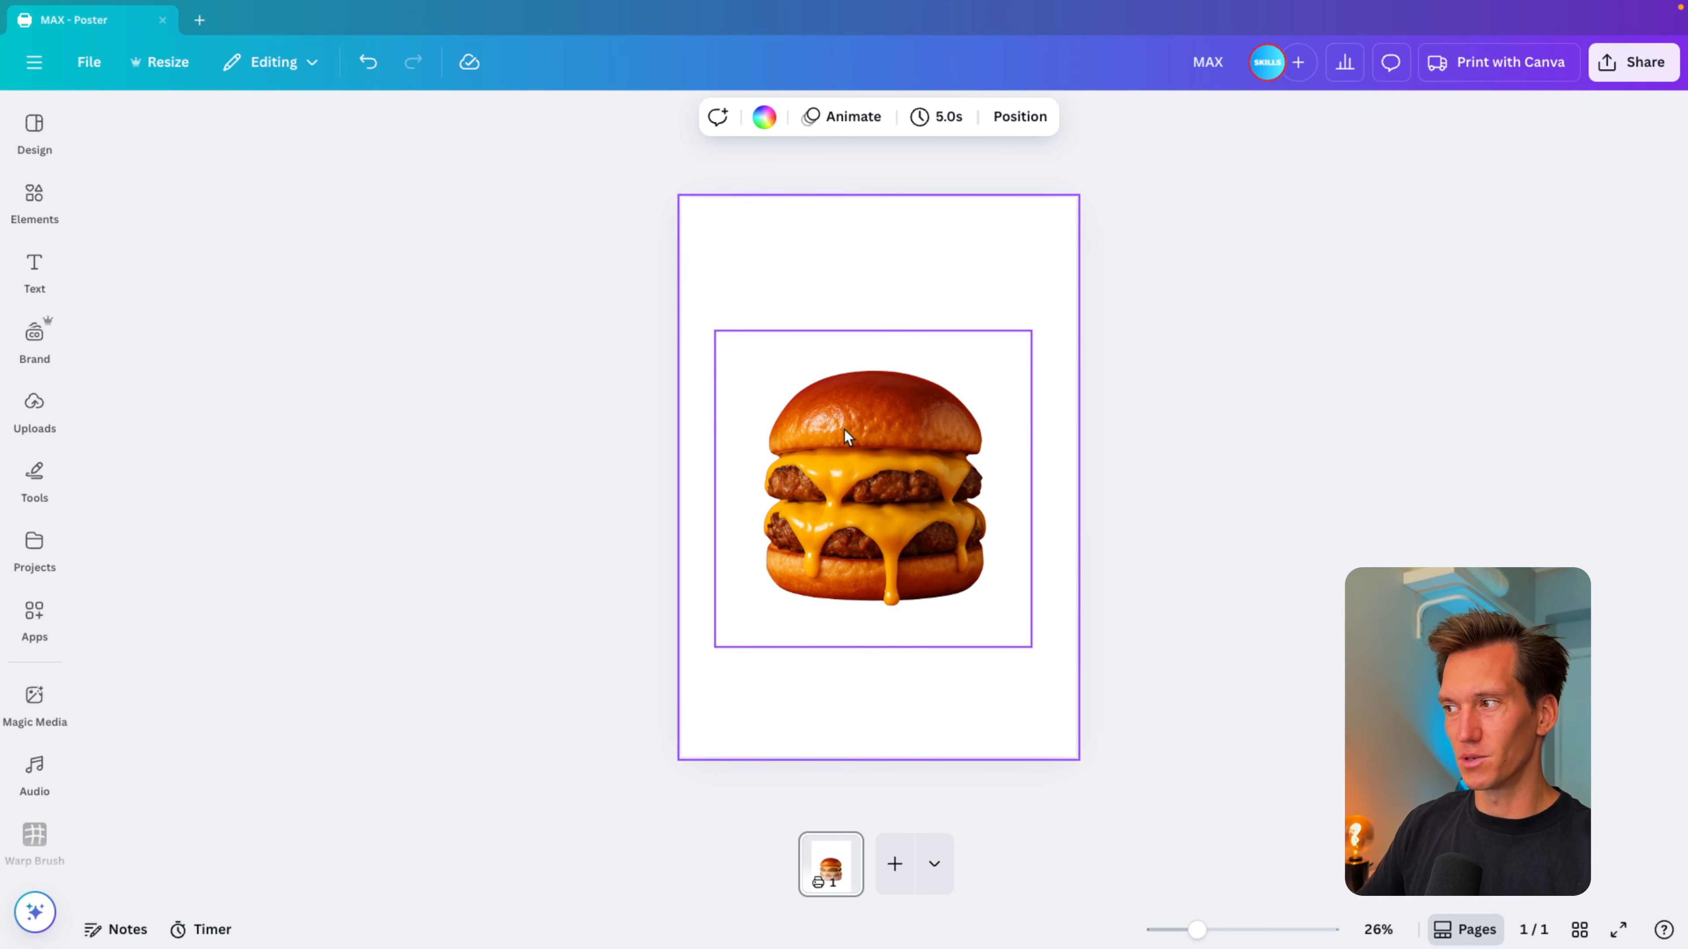
click(765, 117)
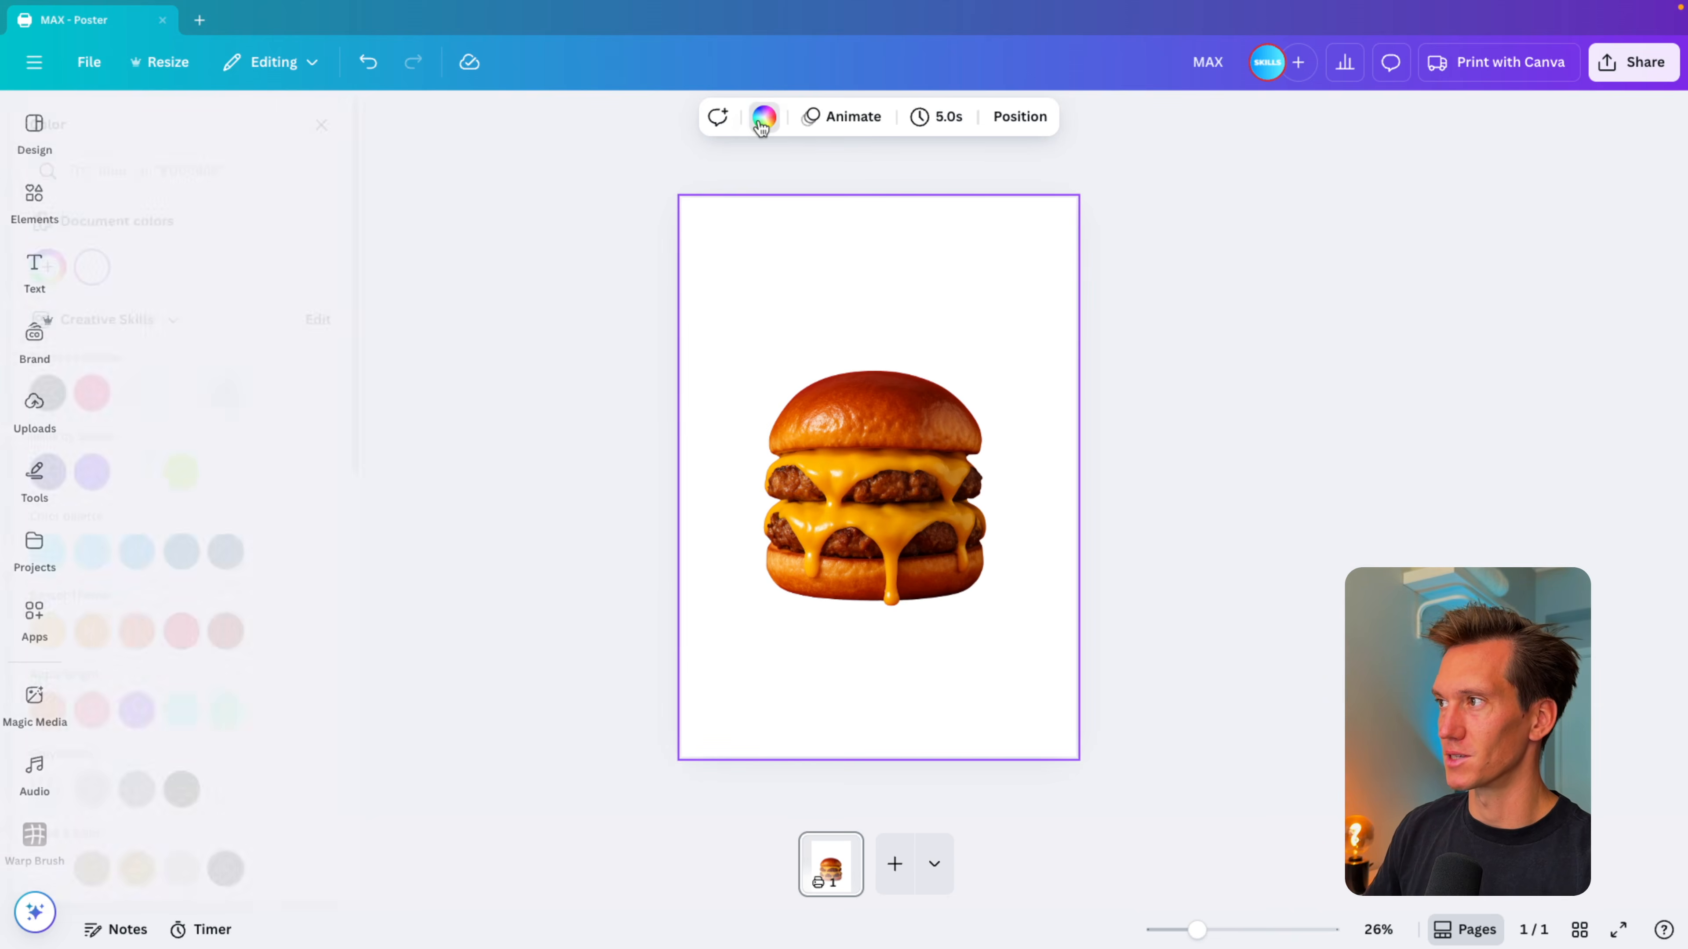
scroll(403, 677, down, 5)
click(146, 826)
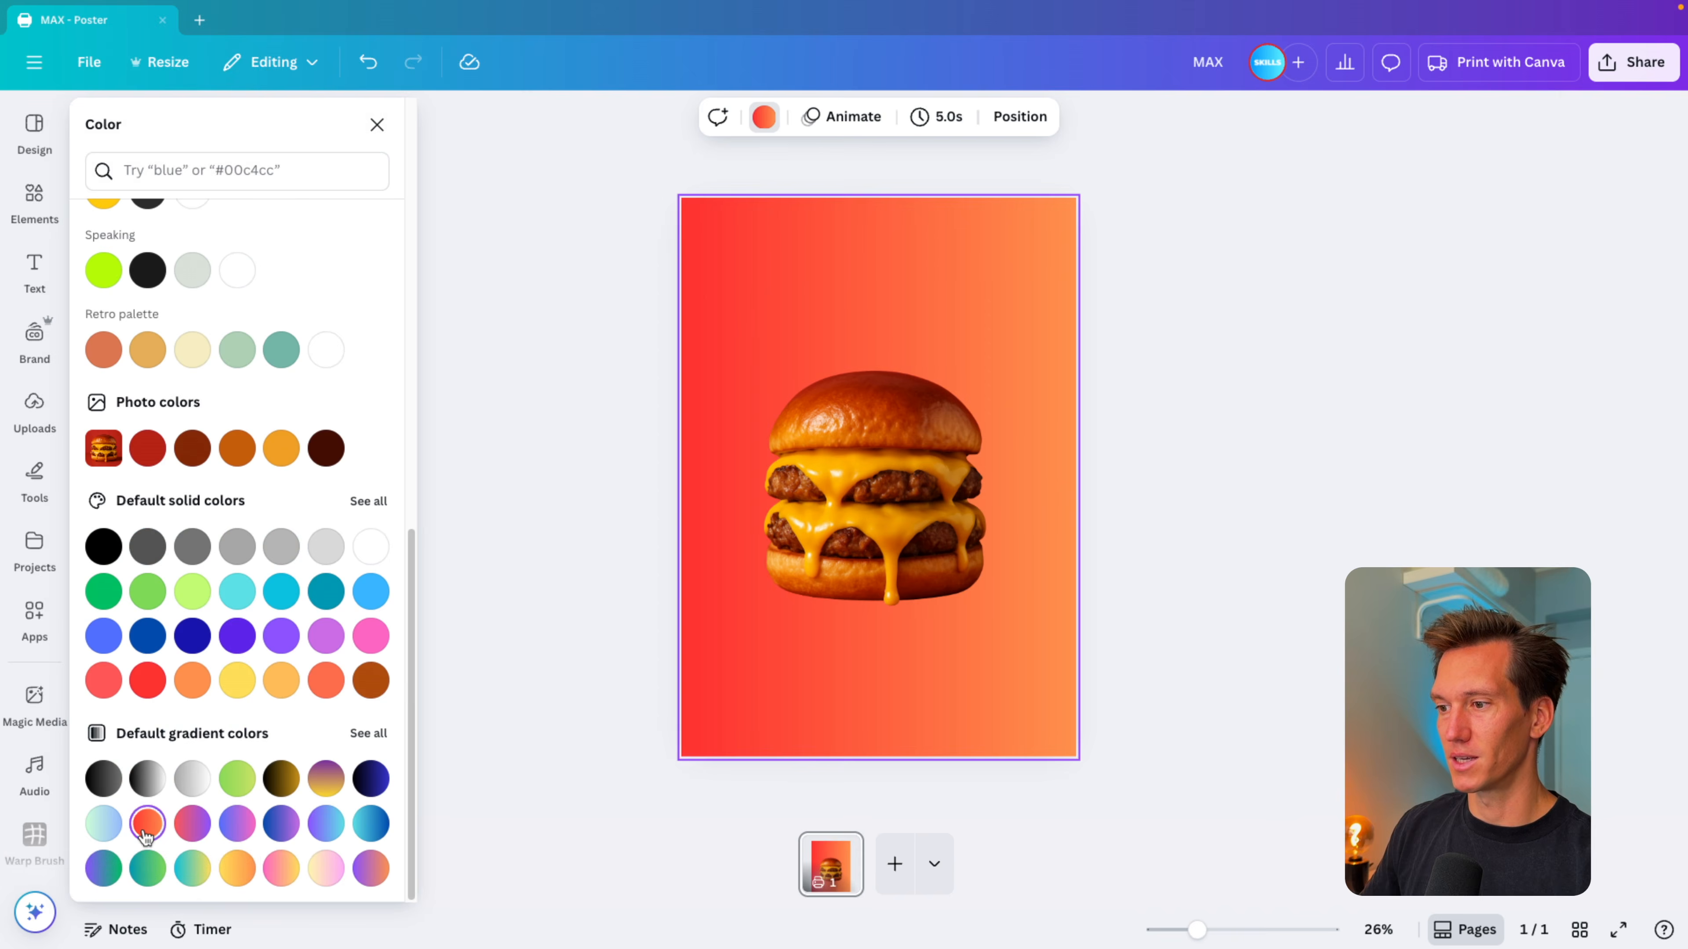
Step: Change the background gradient's first colour to the dark burnt orange #B54B16
scroll(299, 612, up, 10)
click(103, 267)
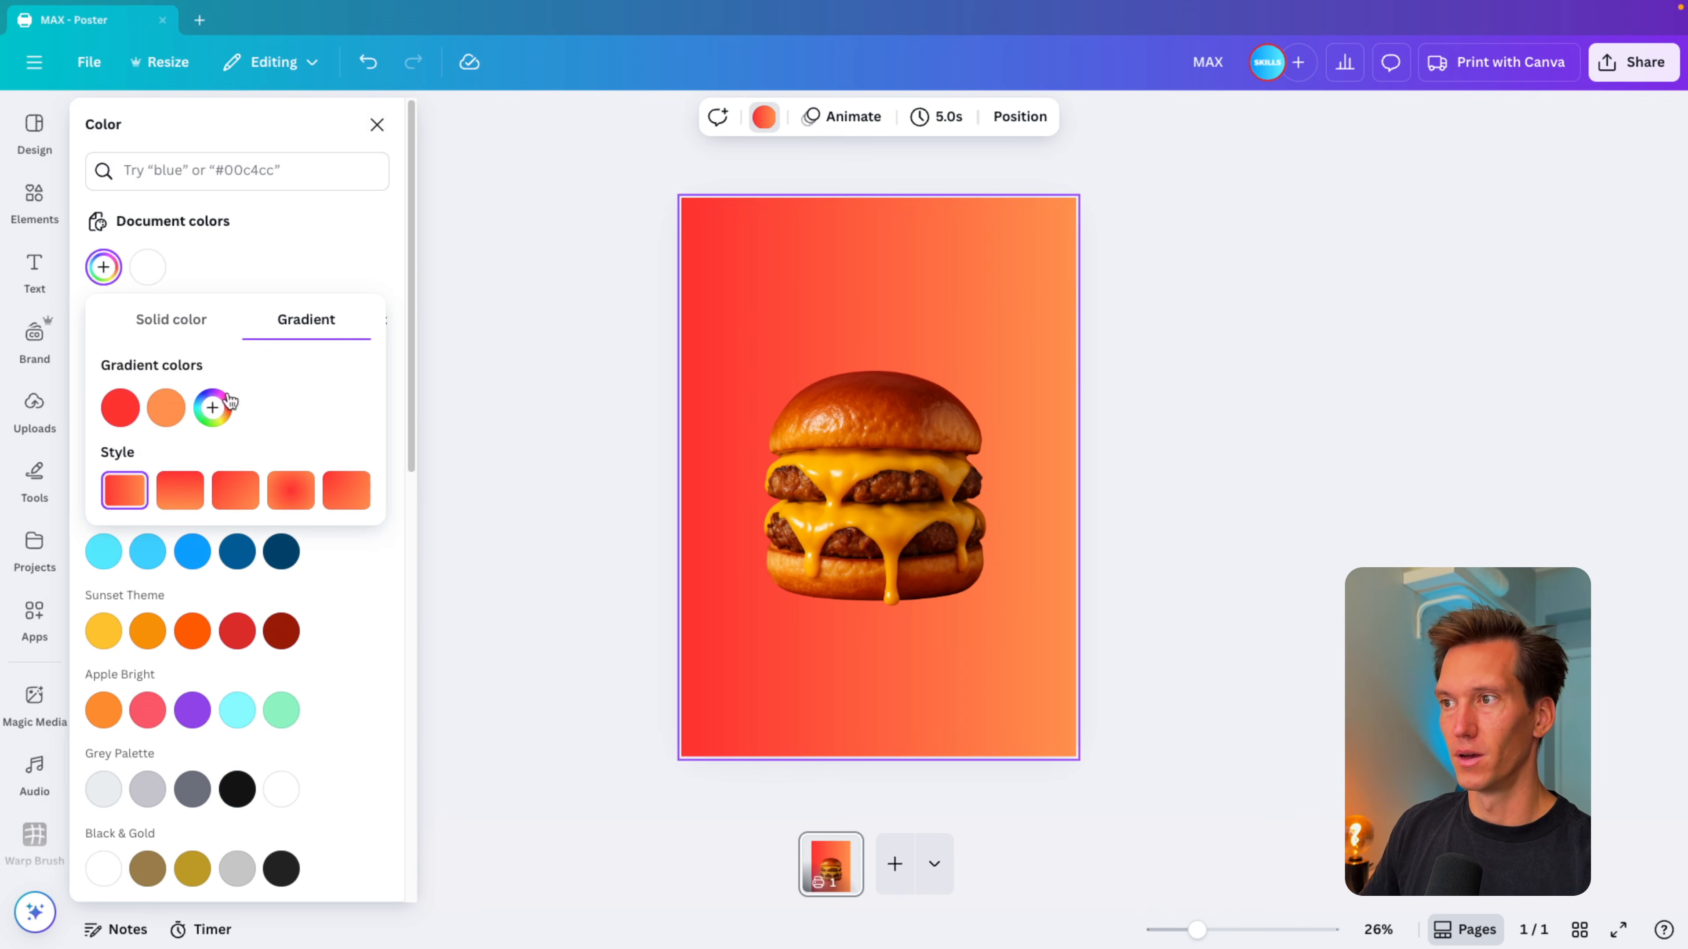
click(121, 409)
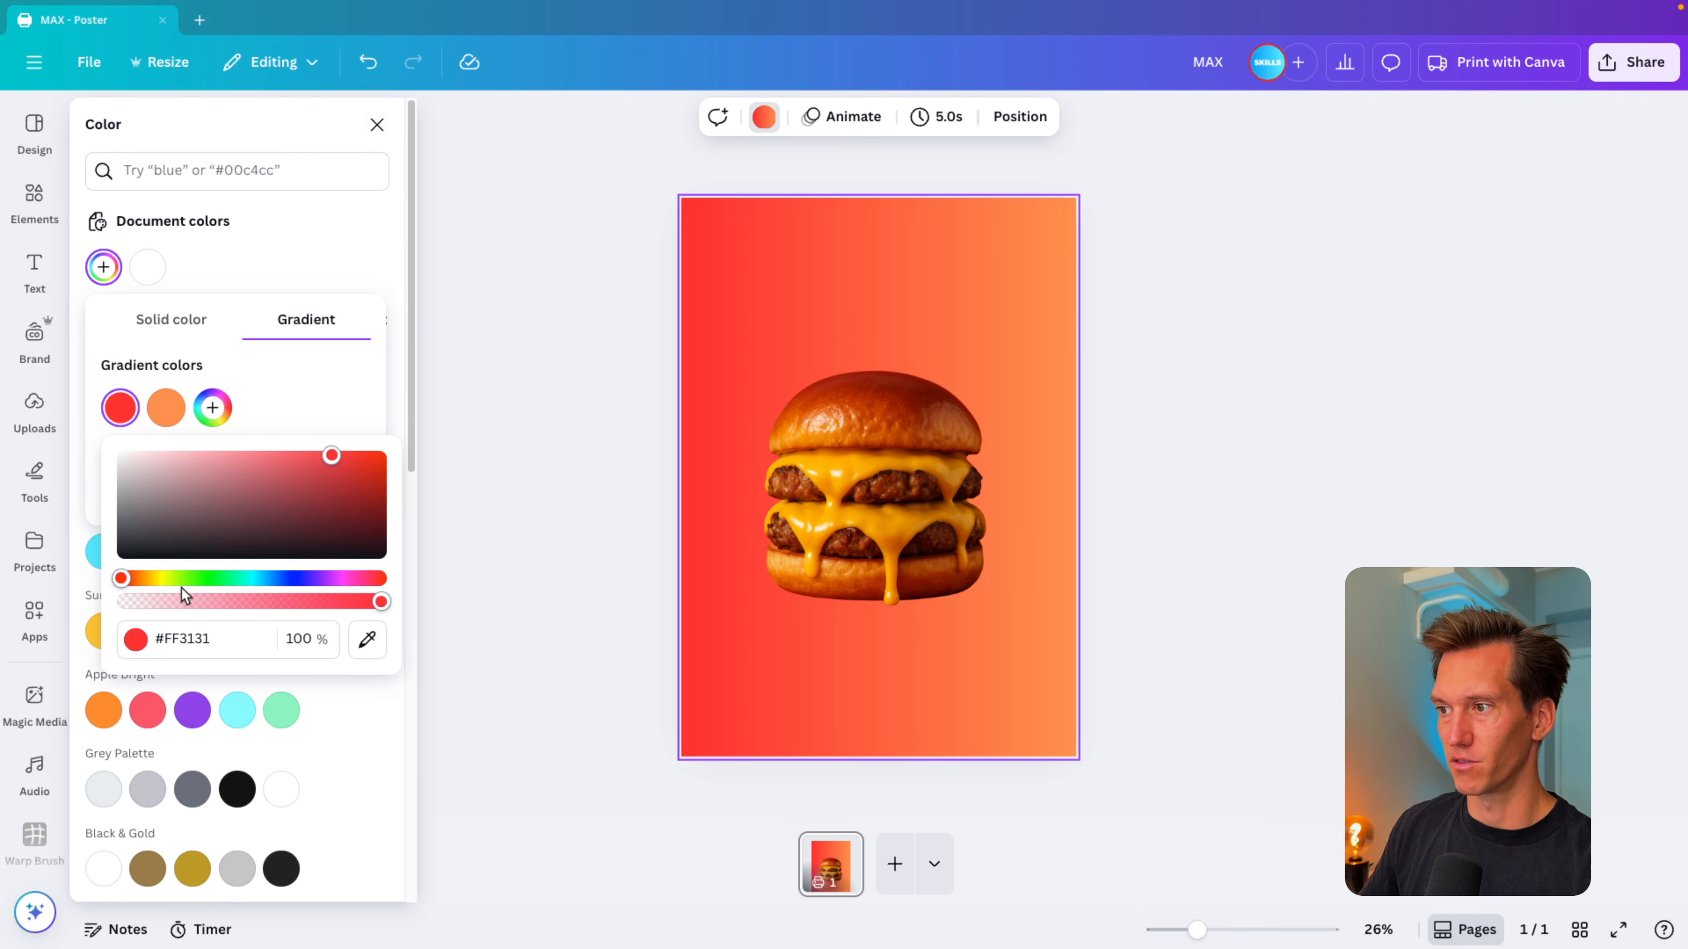
click(136, 579)
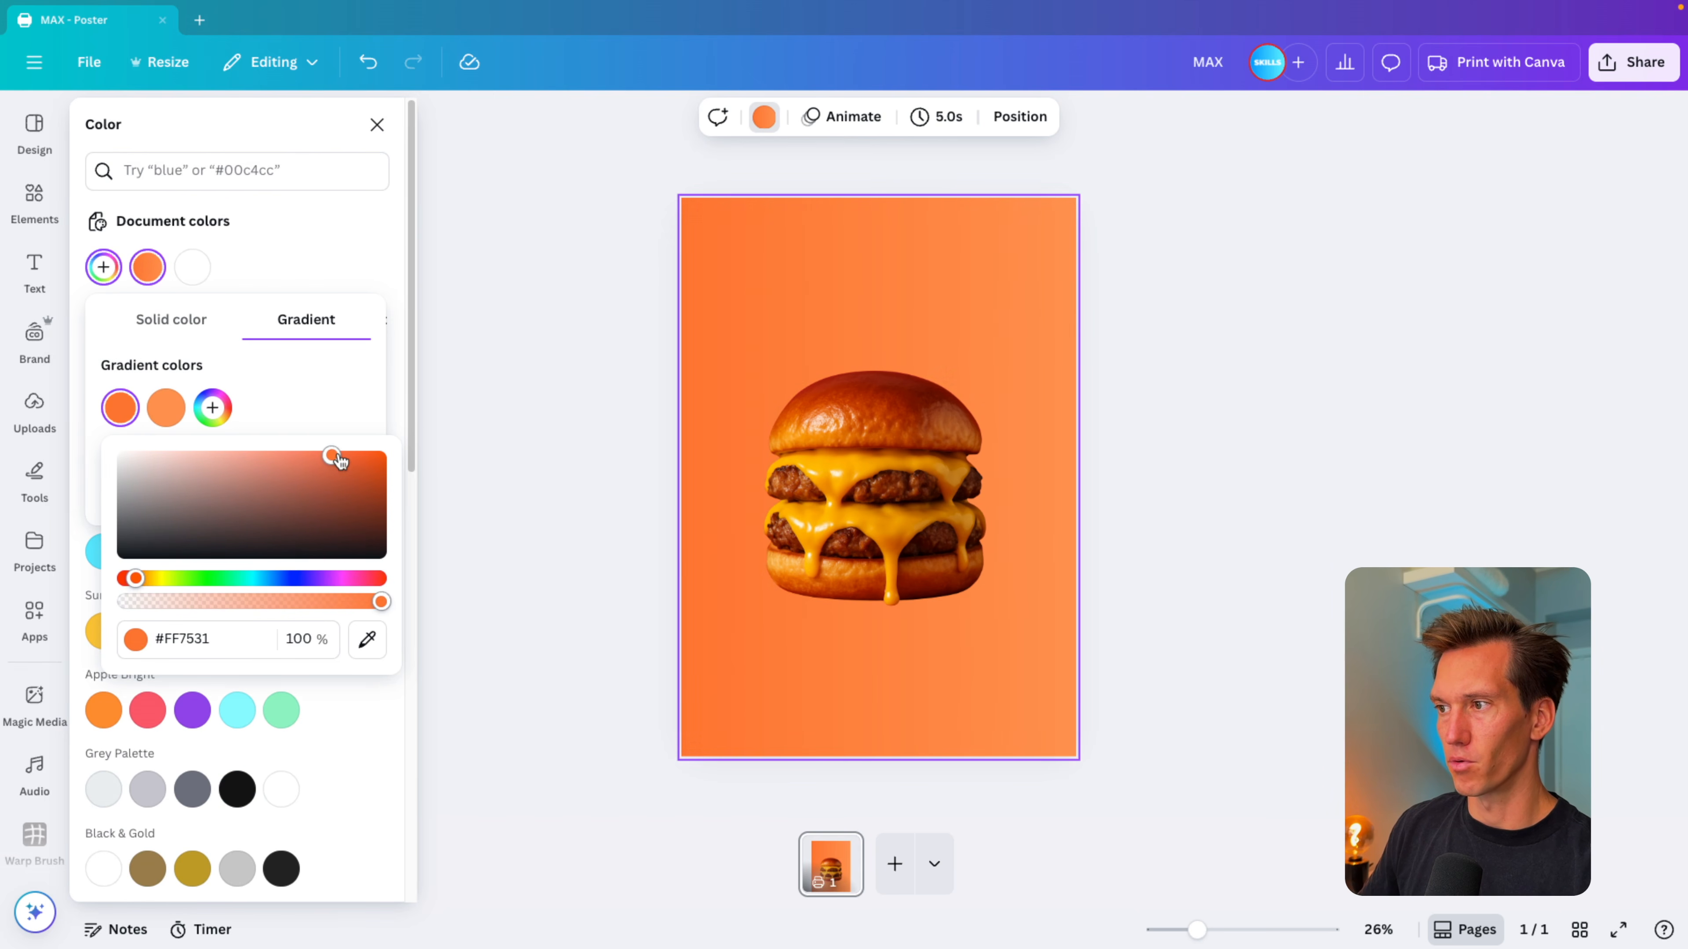
mouse_move(339, 459)
mouse_down()
mouse_move(361, 494)
mouse_move(349, 484)
mouse_up()
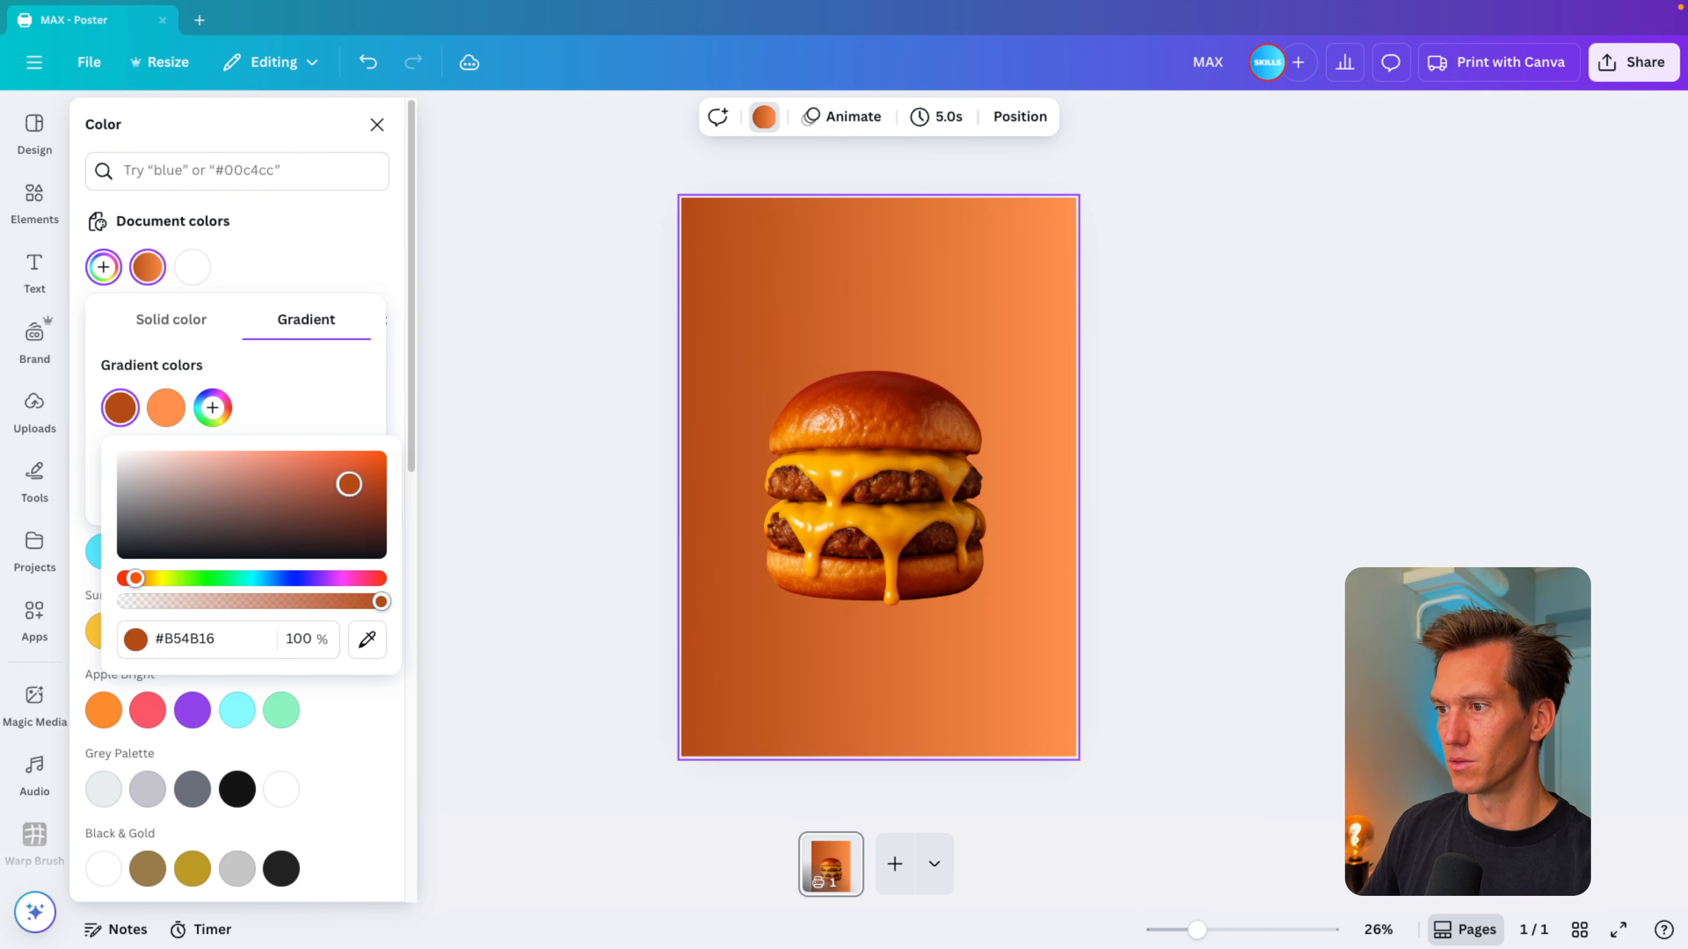
Step: Set the gradient's second colour to #D5962B and apply the radial style spreading from the centre
click(166, 407)
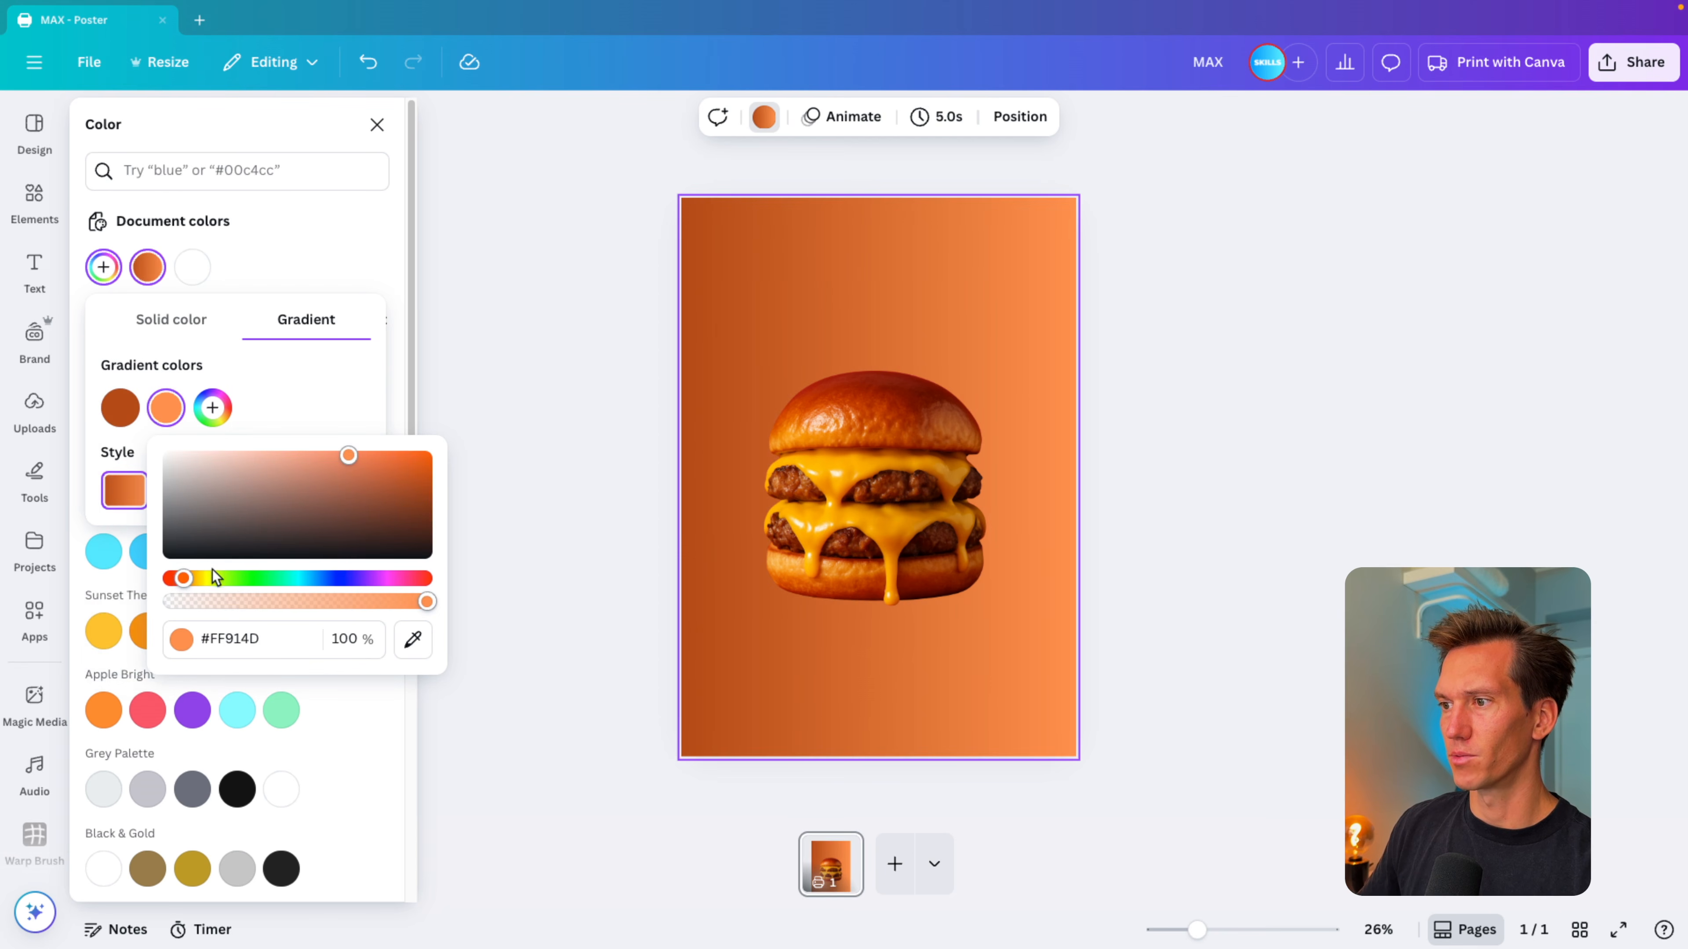
click(194, 578)
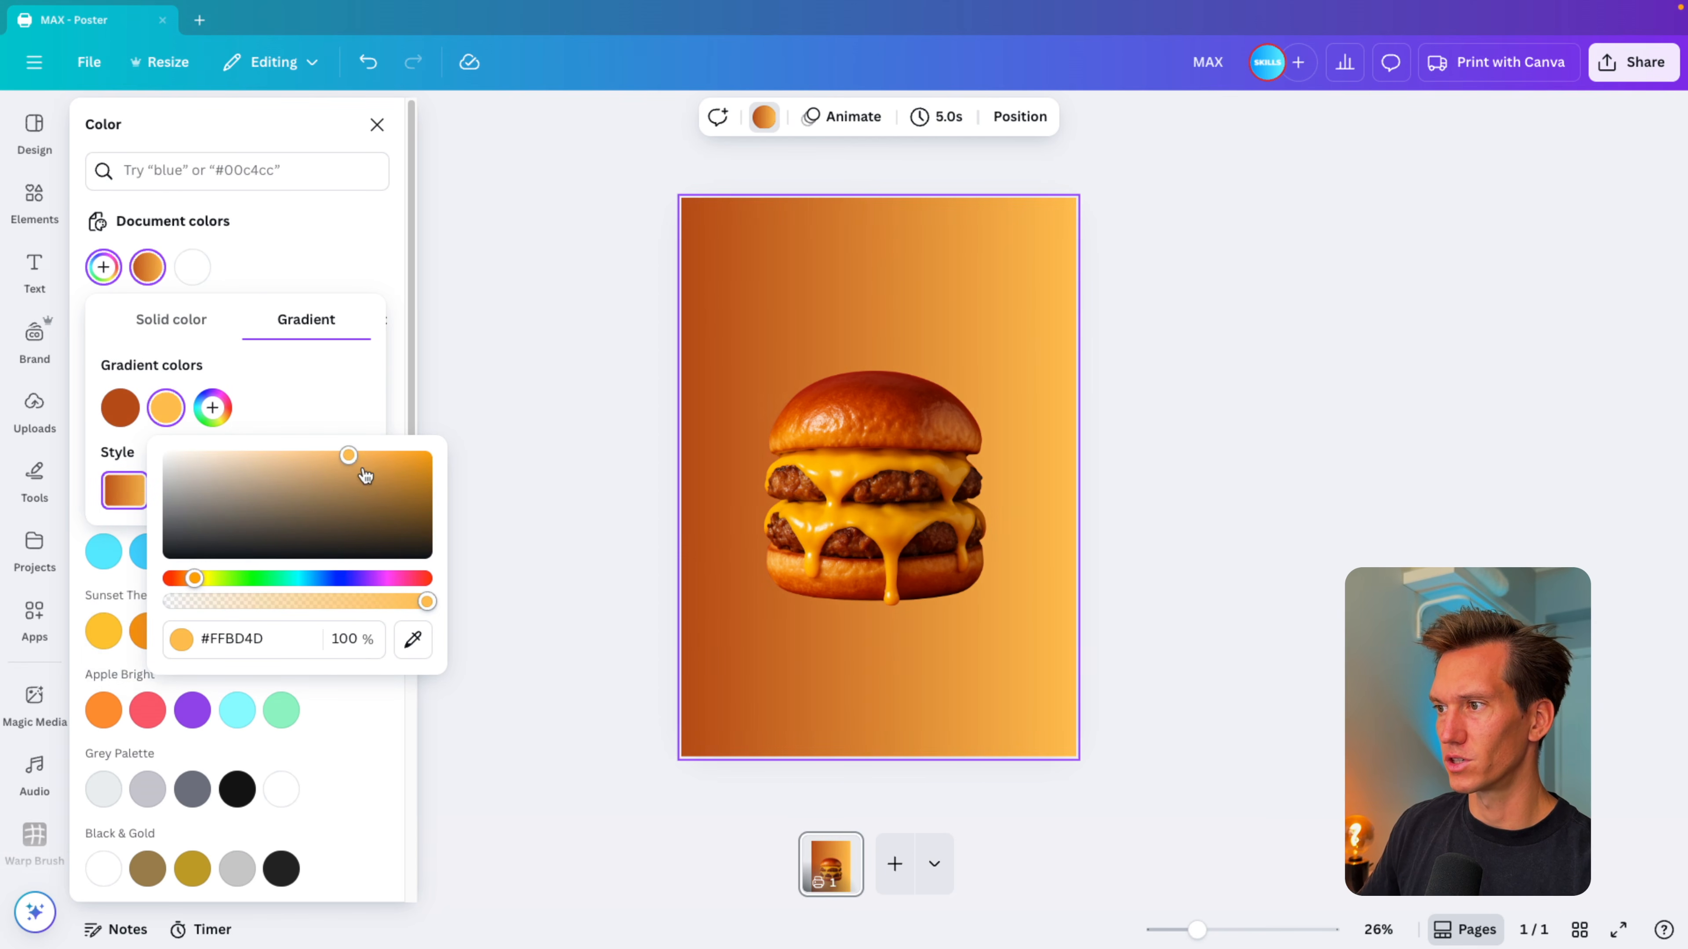
mouse_move(365, 476)
mouse_down()
mouse_move(408, 477)
mouse_move(373, 471)
mouse_up()
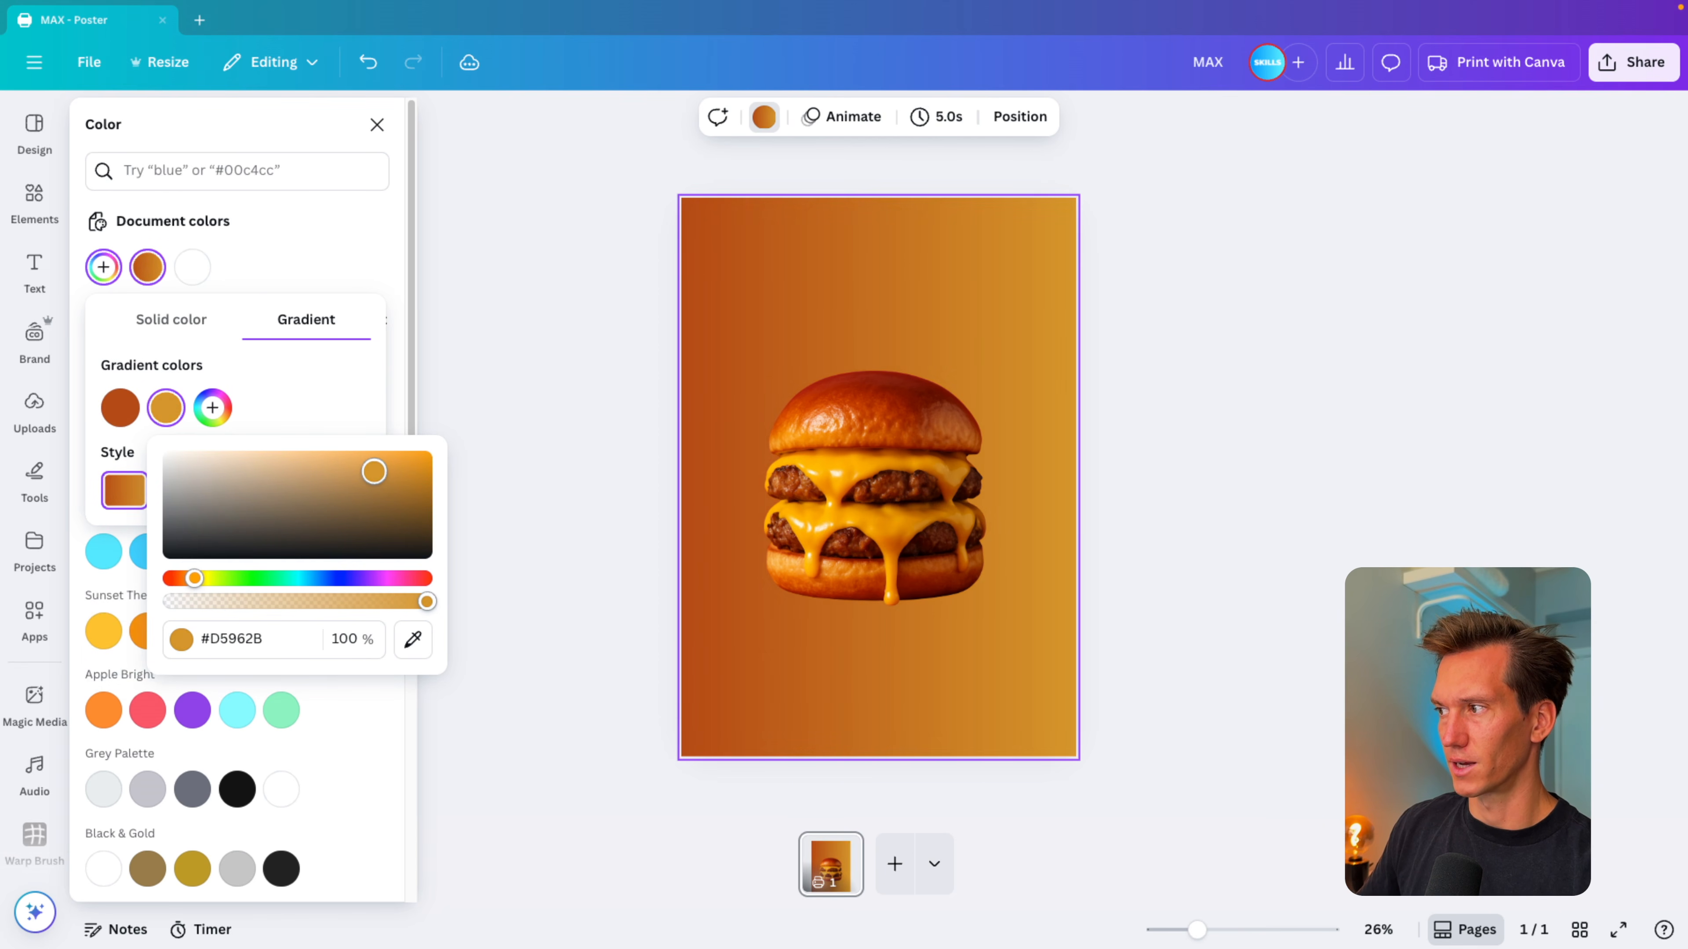
click(307, 393)
click(290, 491)
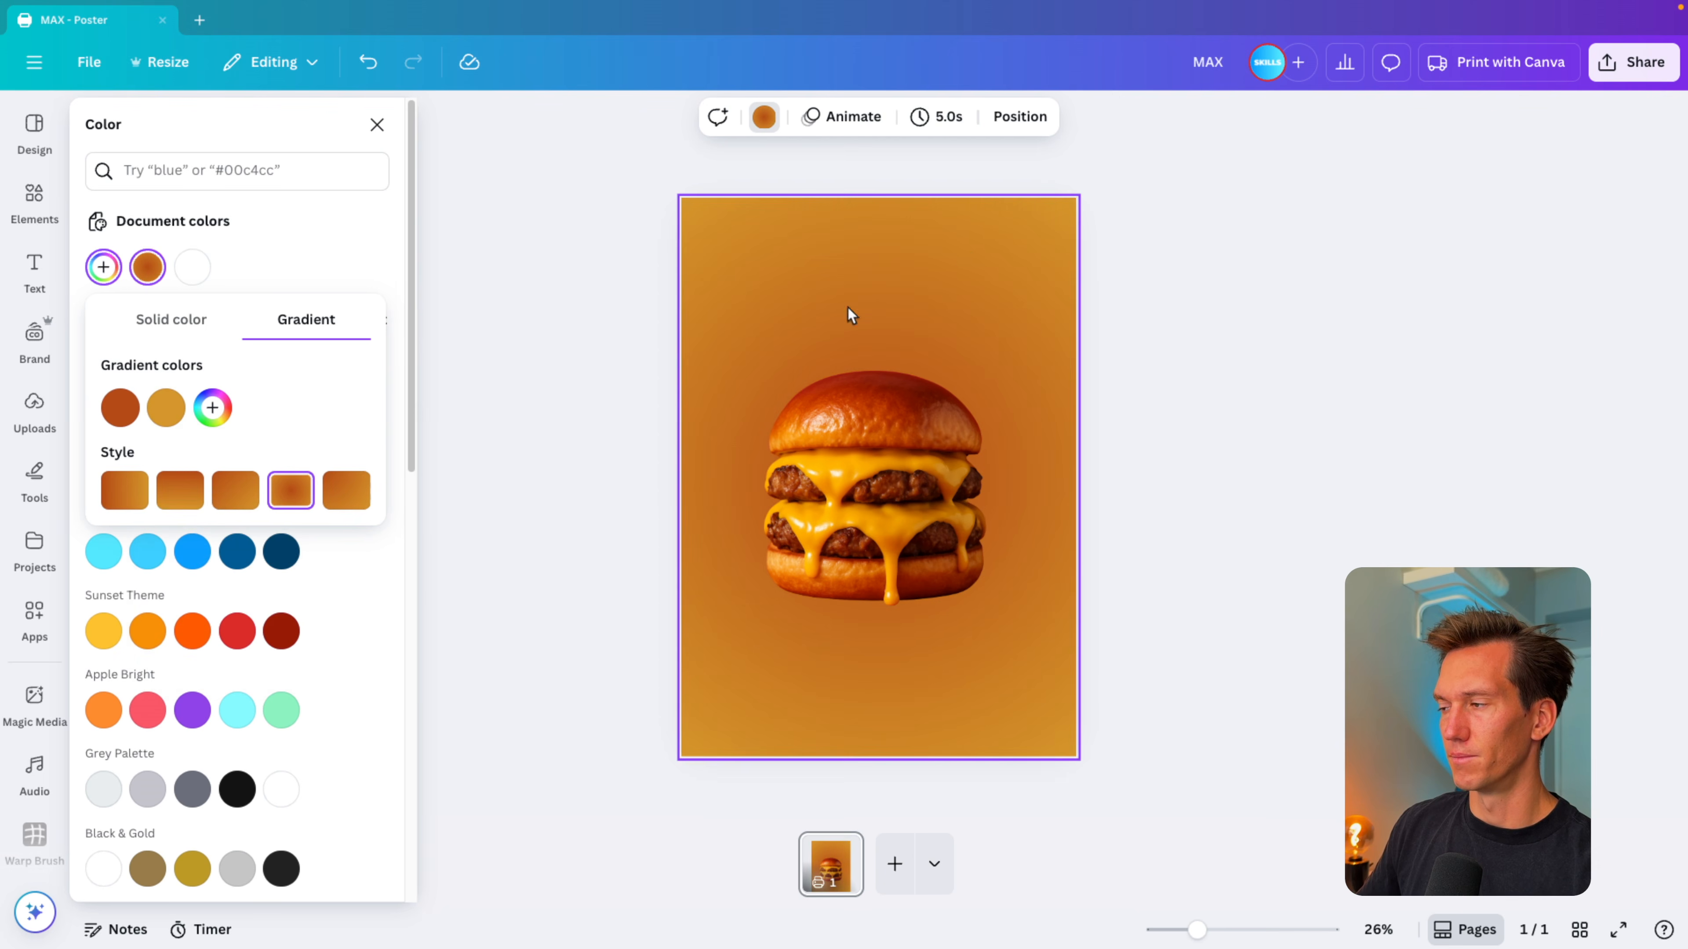
Step: Swap the order of the two gradient colours and adjust them to #EAAA3D at the centre and #CE571B at the edges
drag(120, 408, 167, 407)
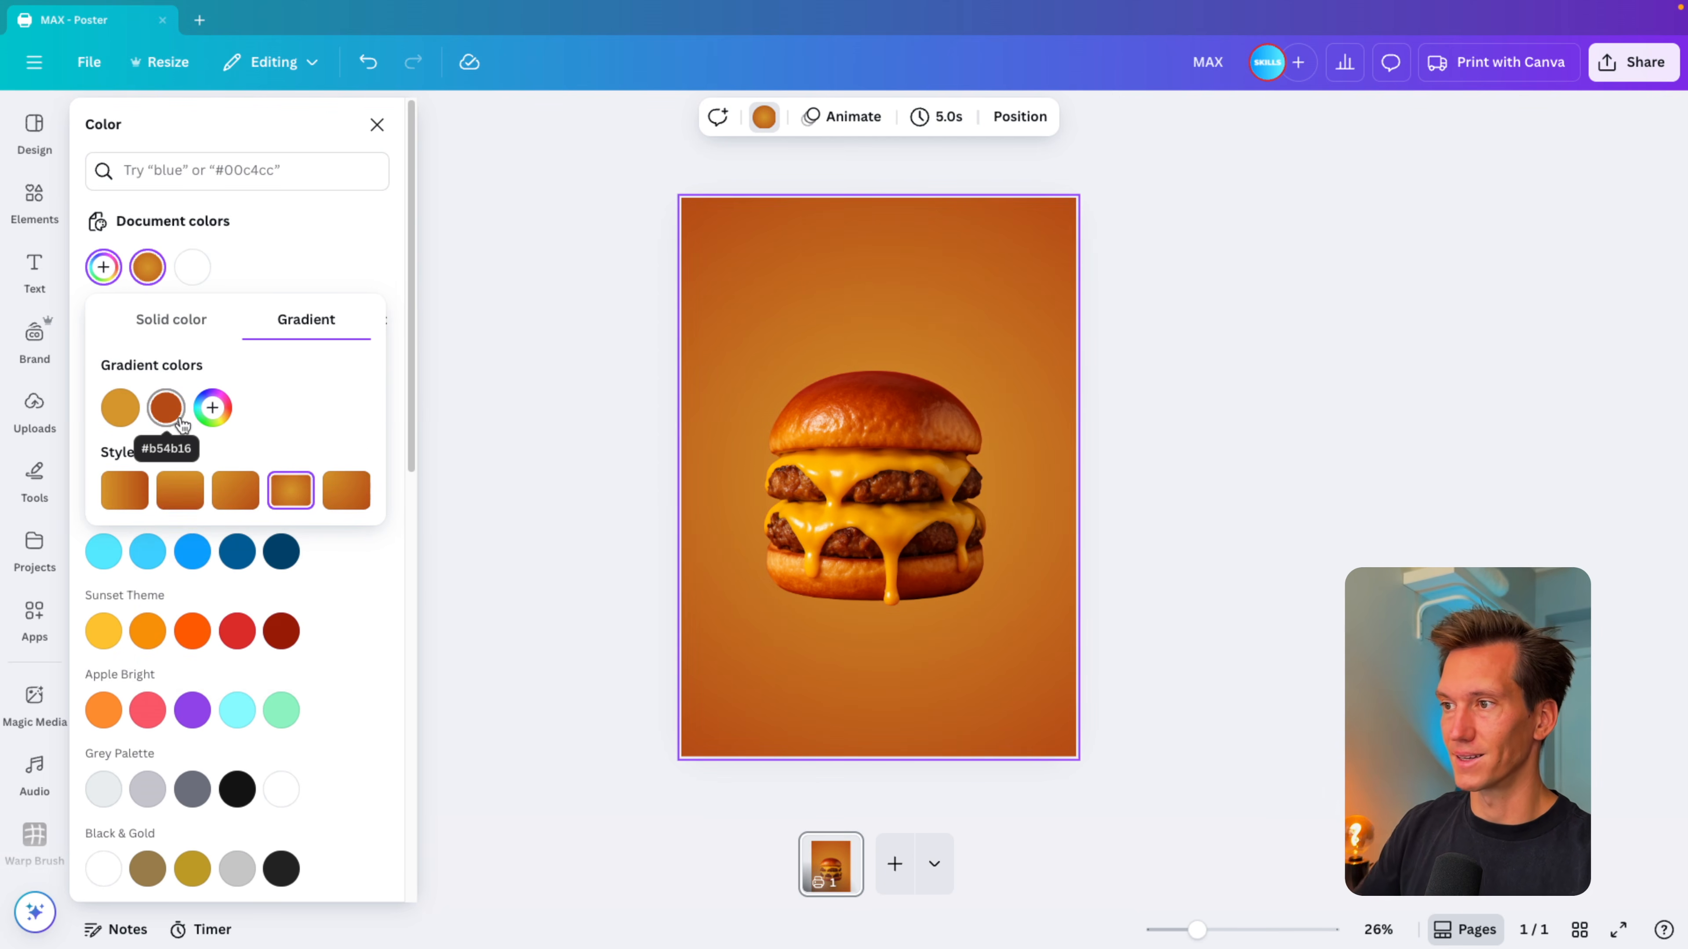
click(174, 417)
drag(395, 484, 390, 477)
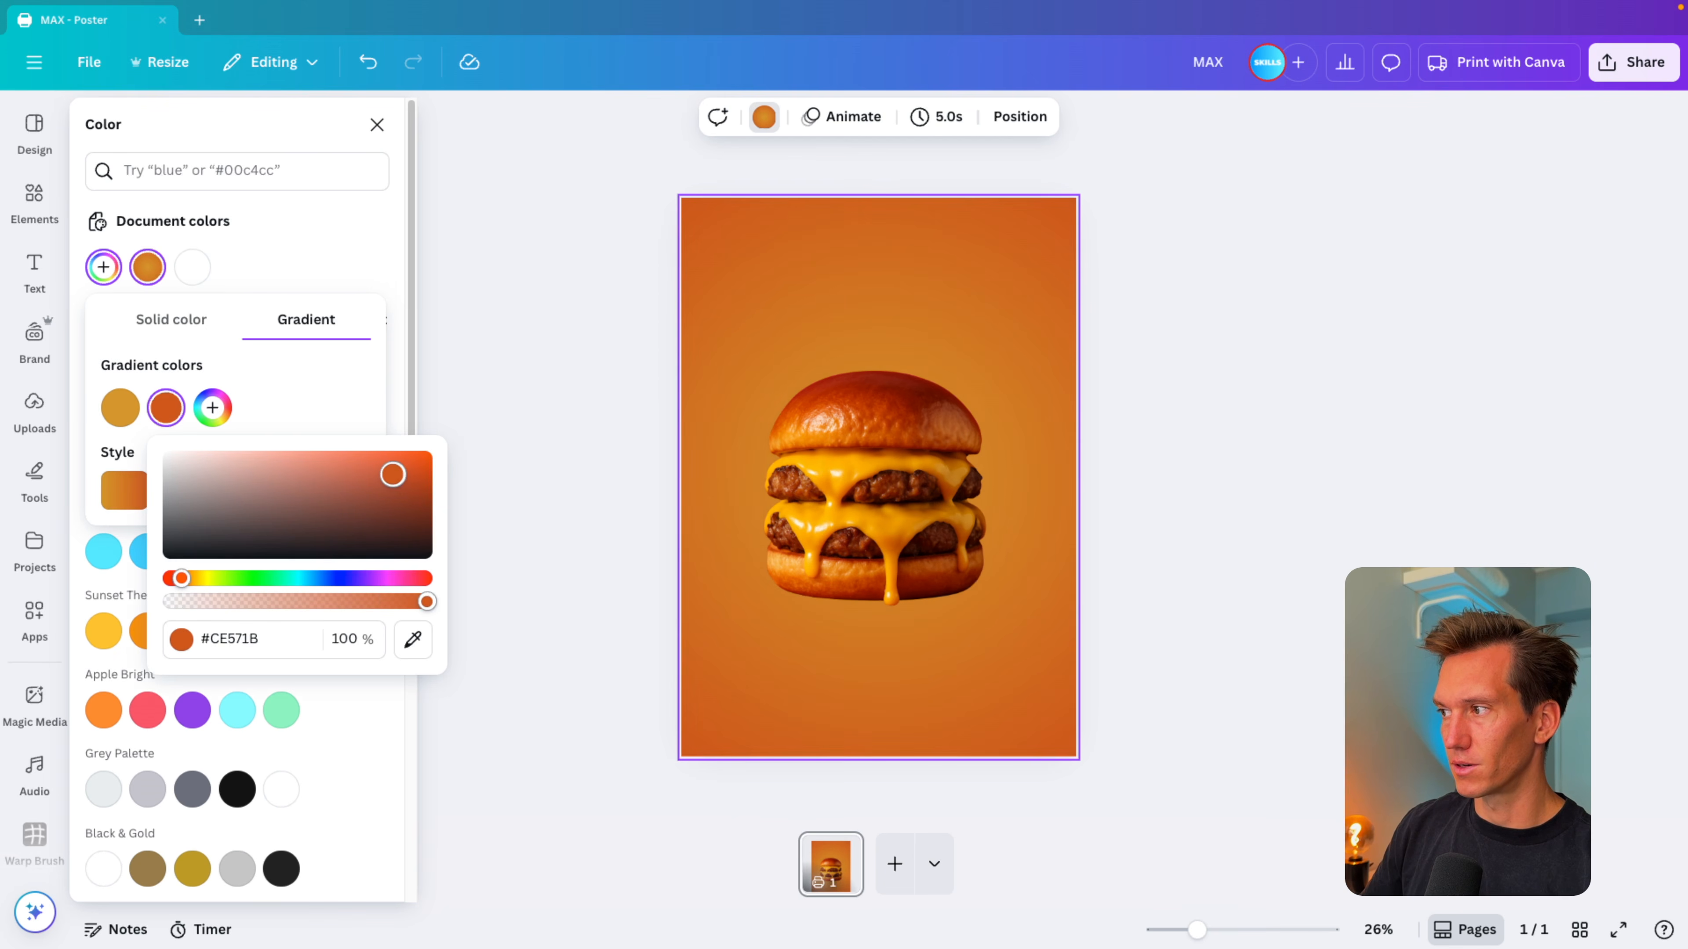
click(121, 407)
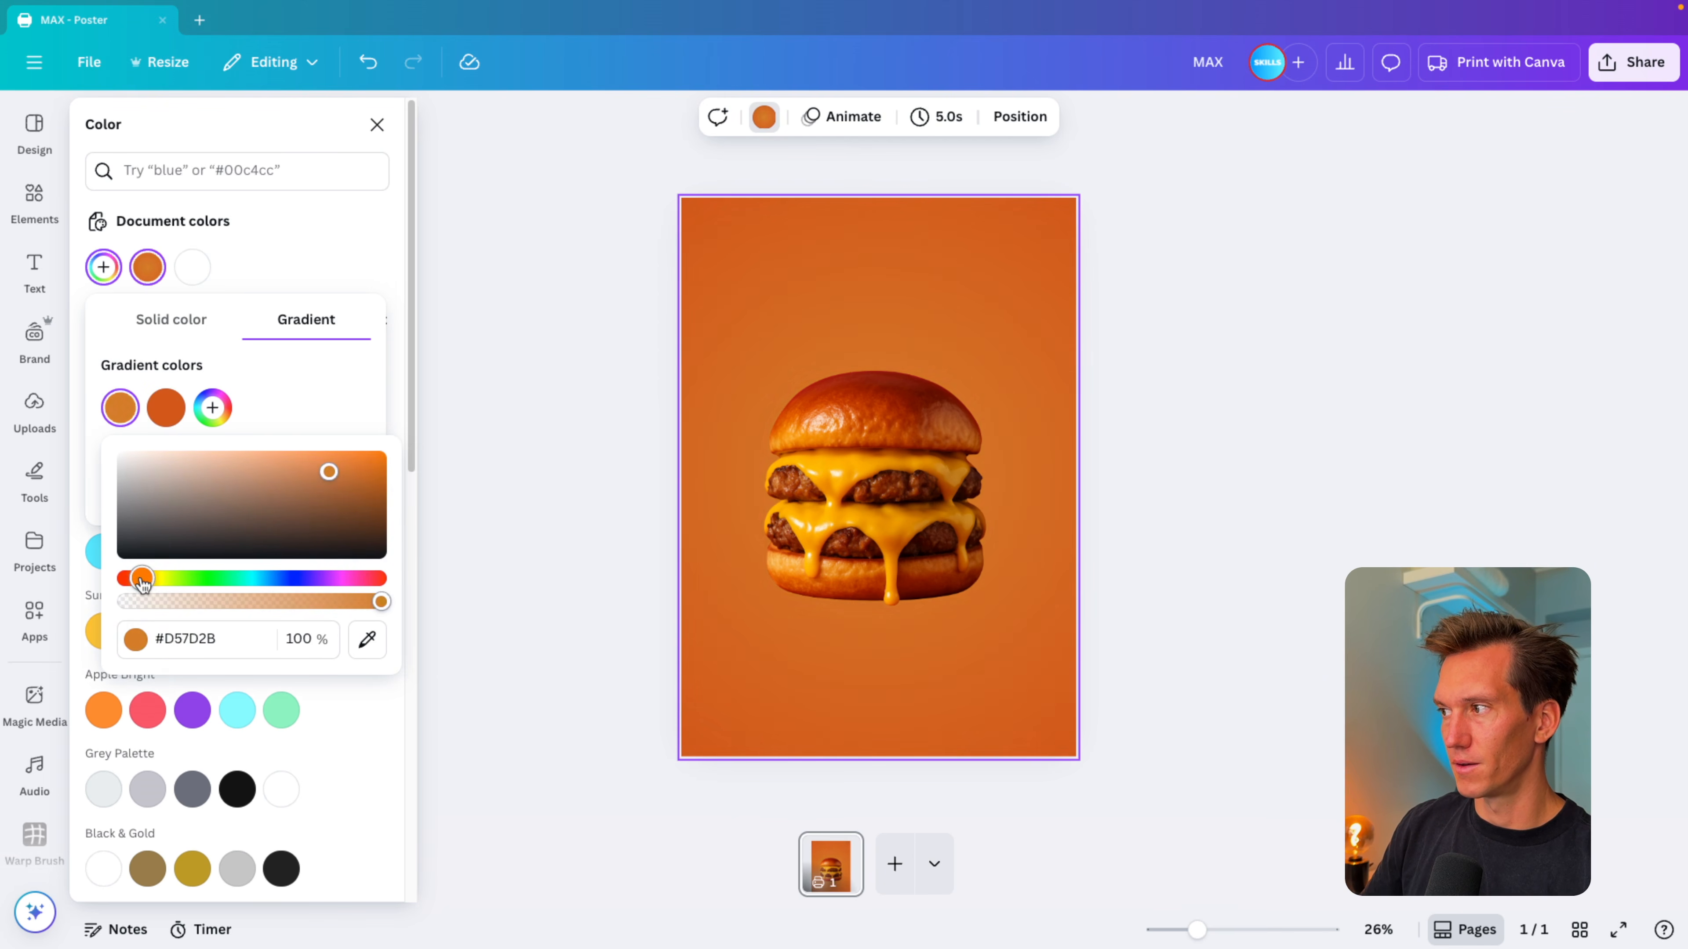
drag(328, 472, 314, 464)
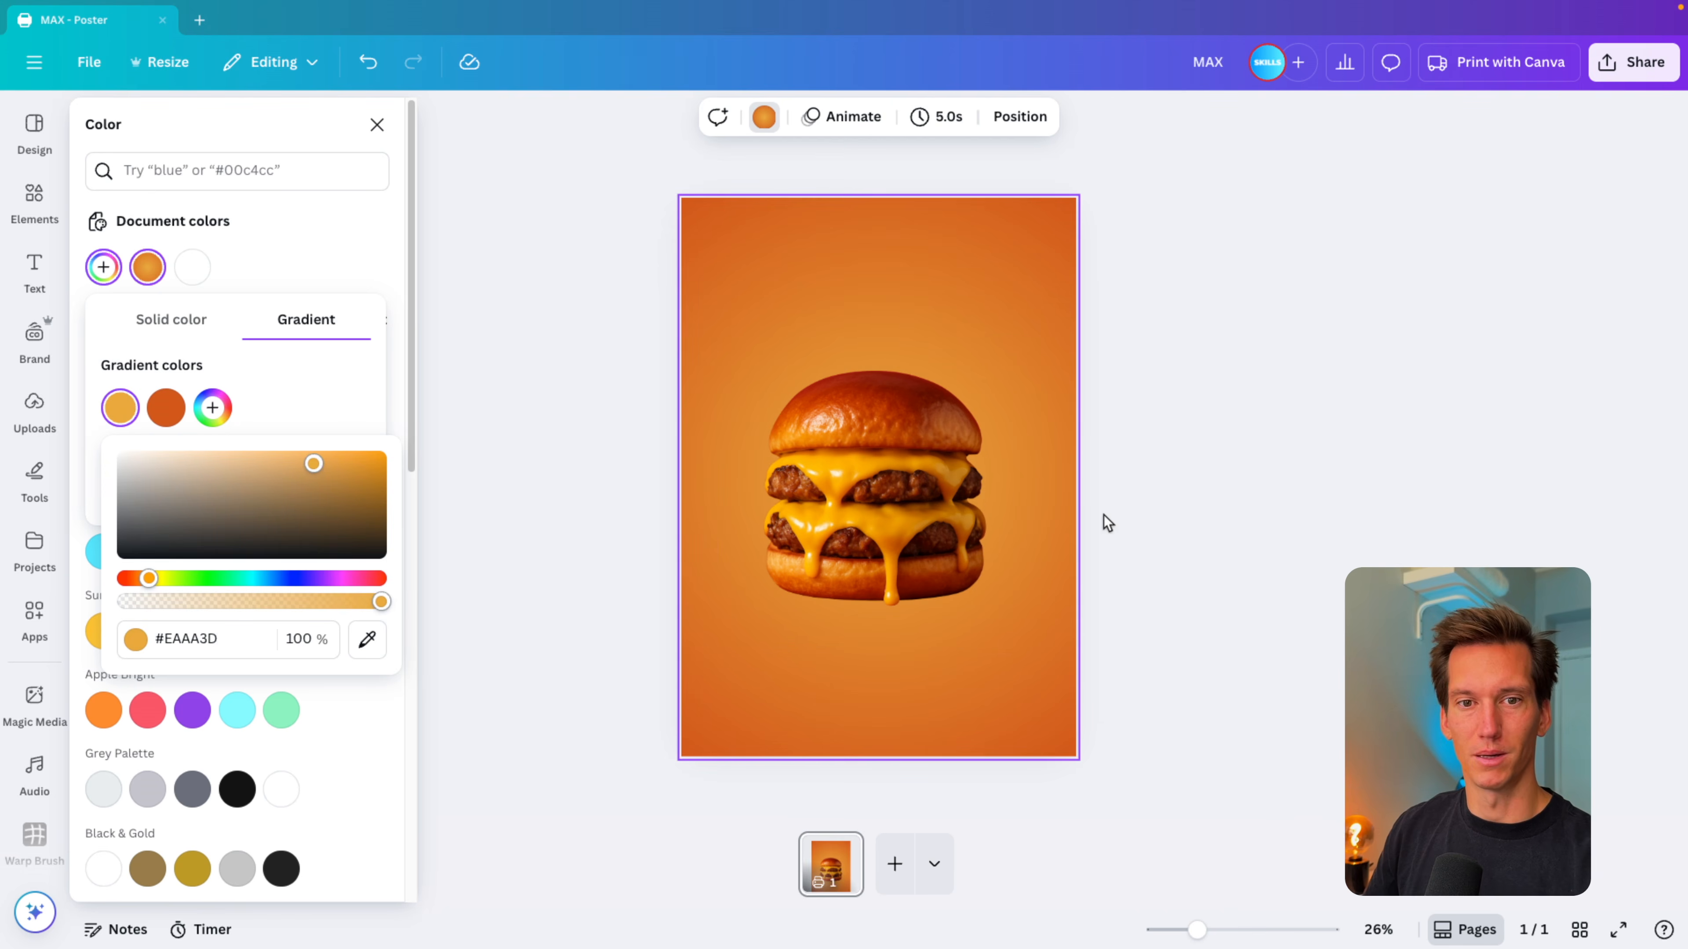
Step: Enlarge the burger image until it nearly fills the width of the page, keeping it roughly centred
click(927, 490)
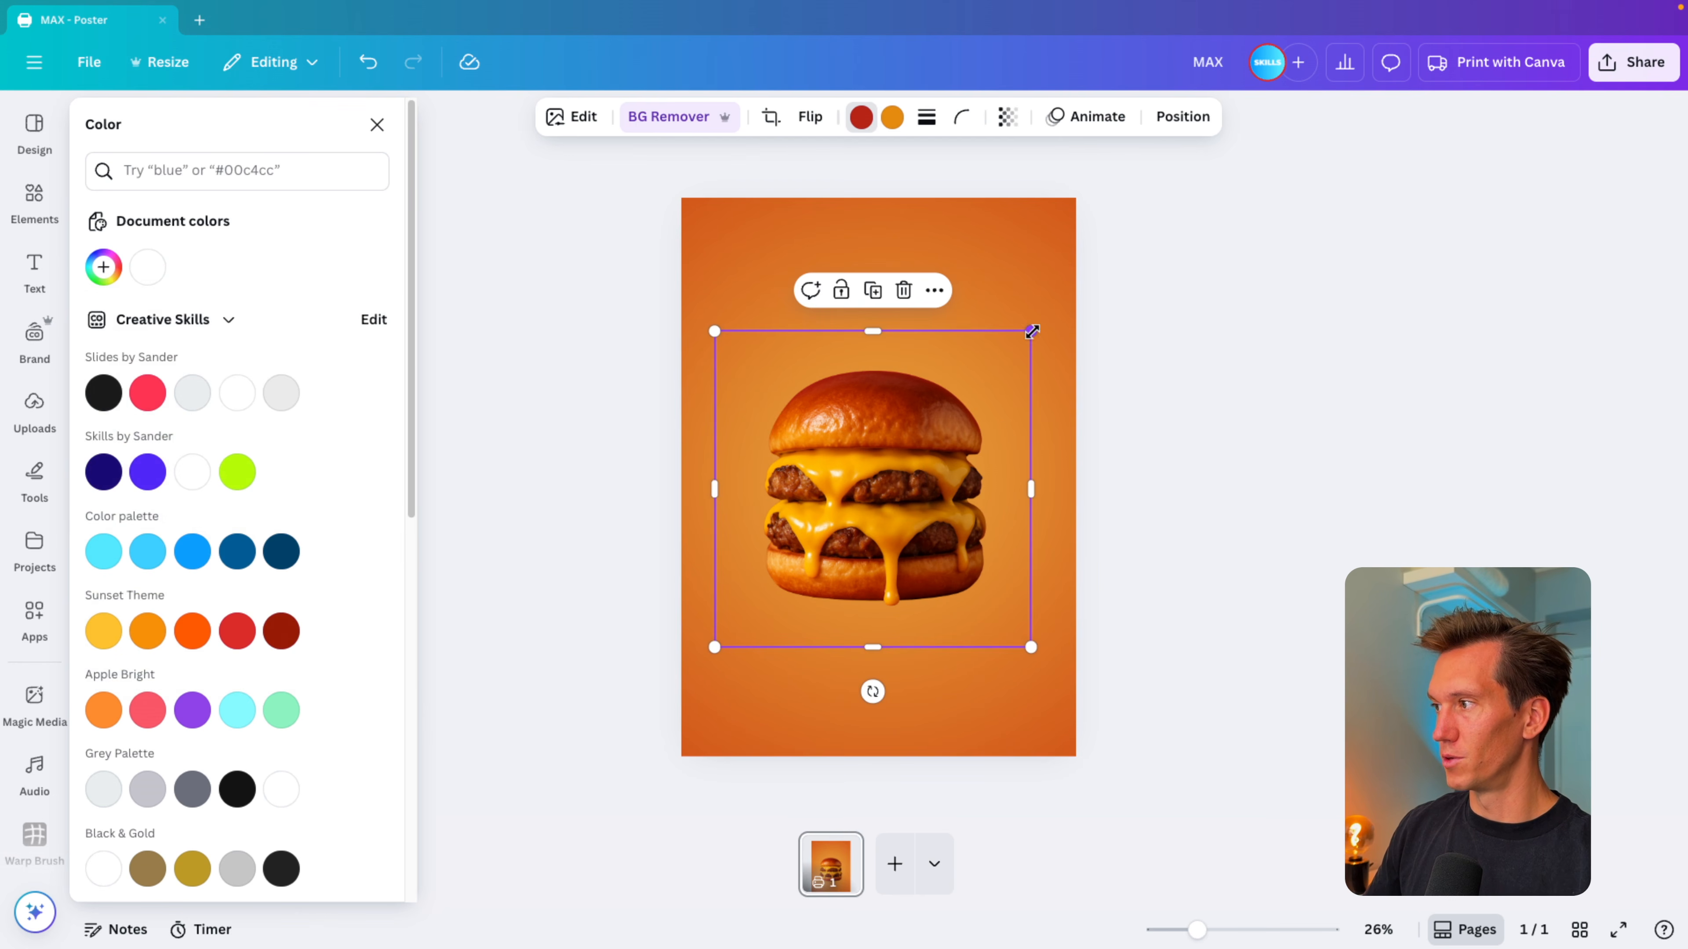
drag(1031, 330, 1055, 313)
drag(1056, 491, 1021, 495)
drag(1020, 308, 1048, 286)
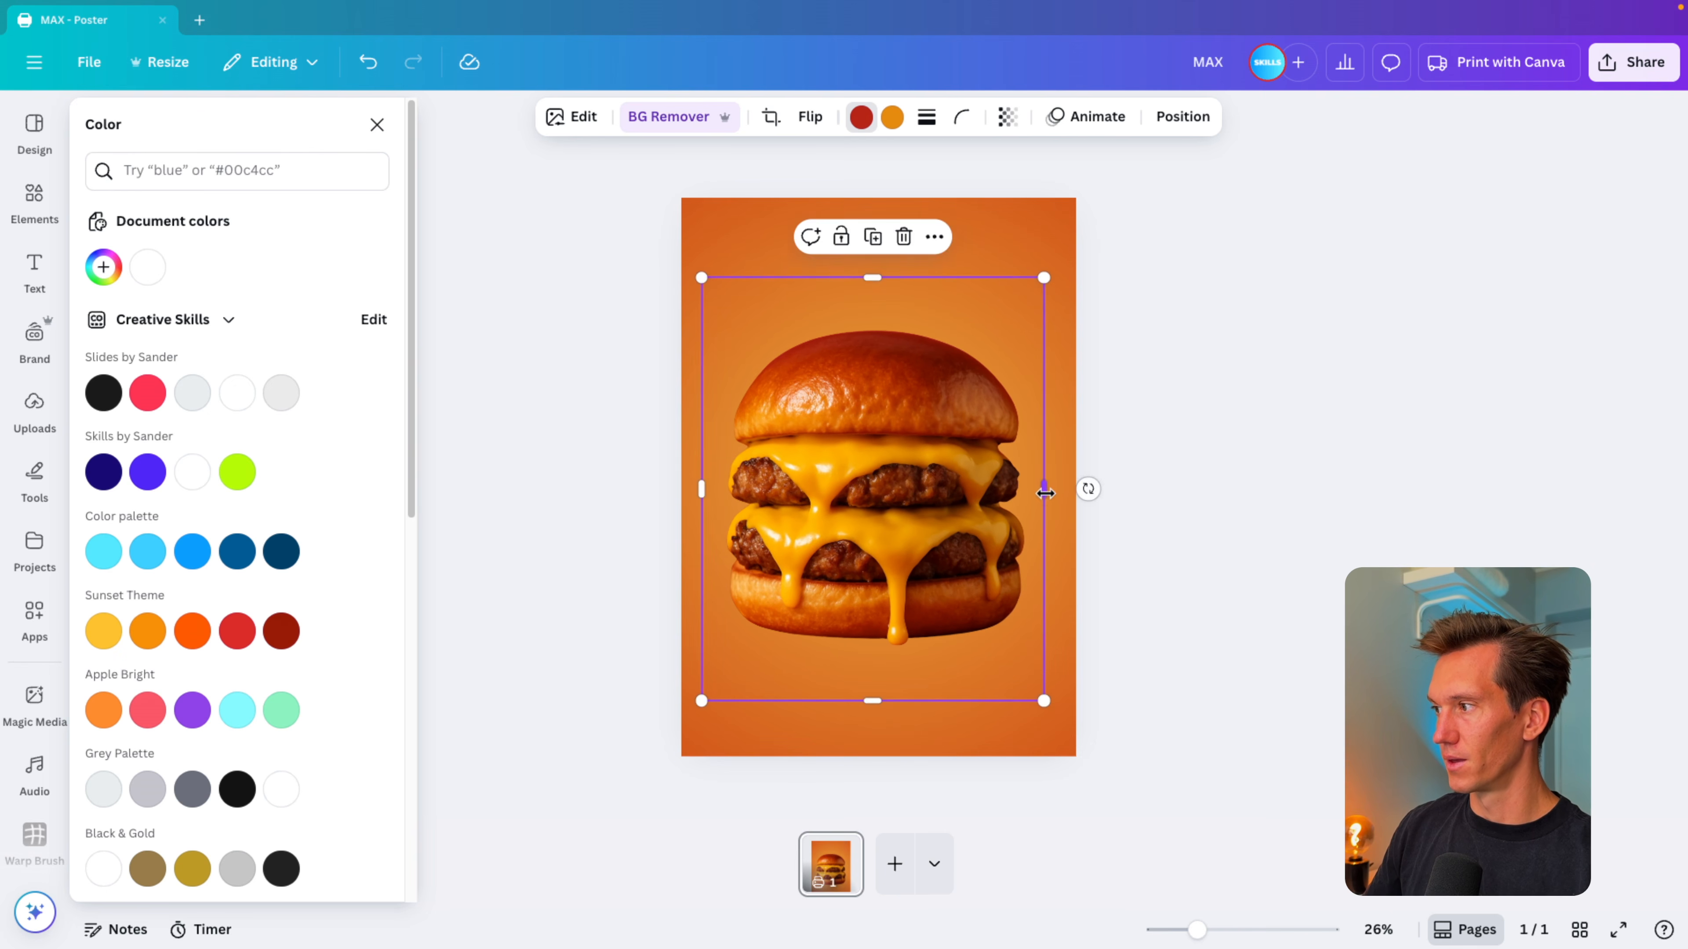
Step: Crop the burger to its left half, trim the empty top and bottom, and shrink it along the page's left side
drag(1046, 491, 915, 490)
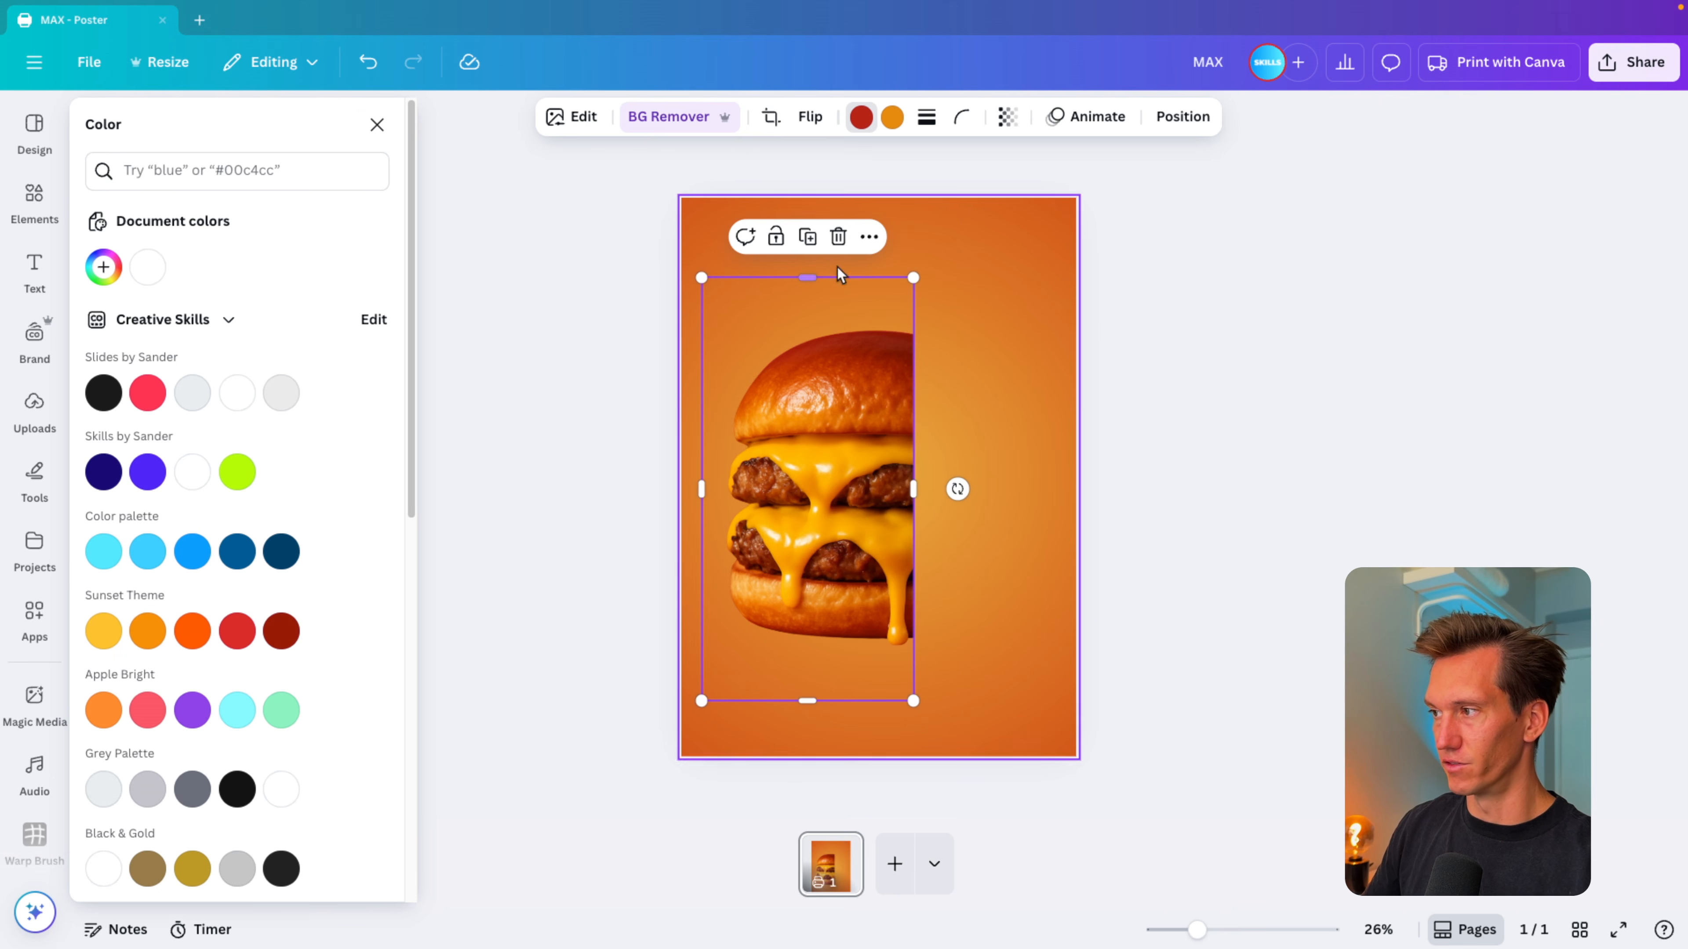
drag(807, 277, 883, 339)
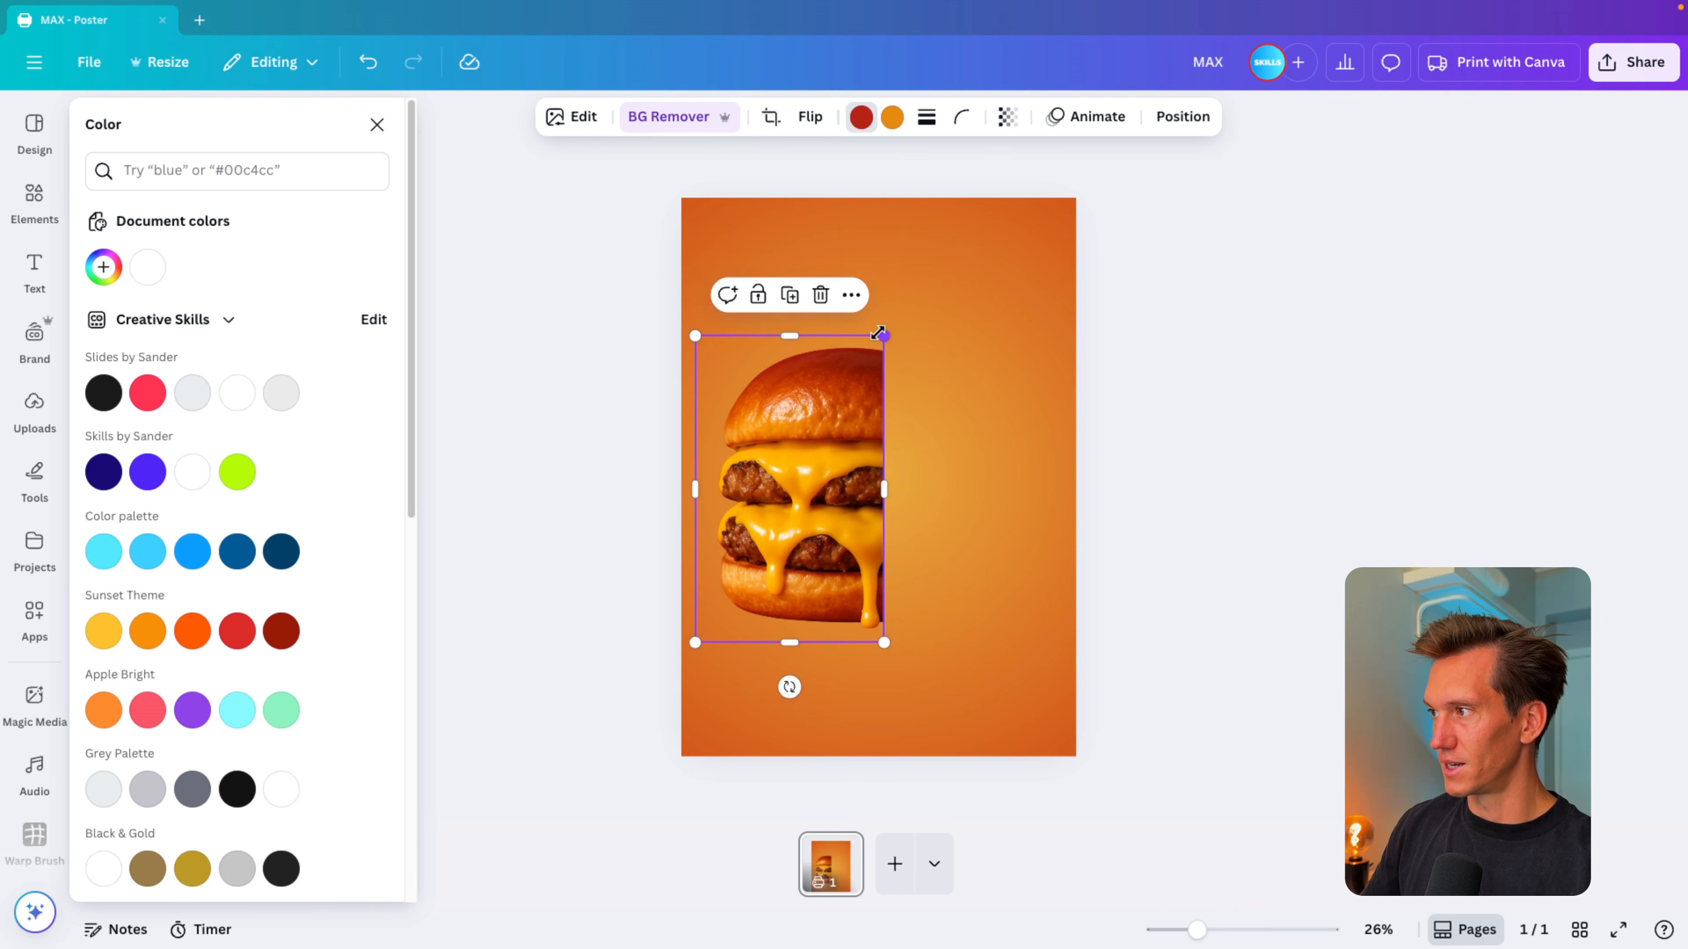
drag(851, 441, 840, 441)
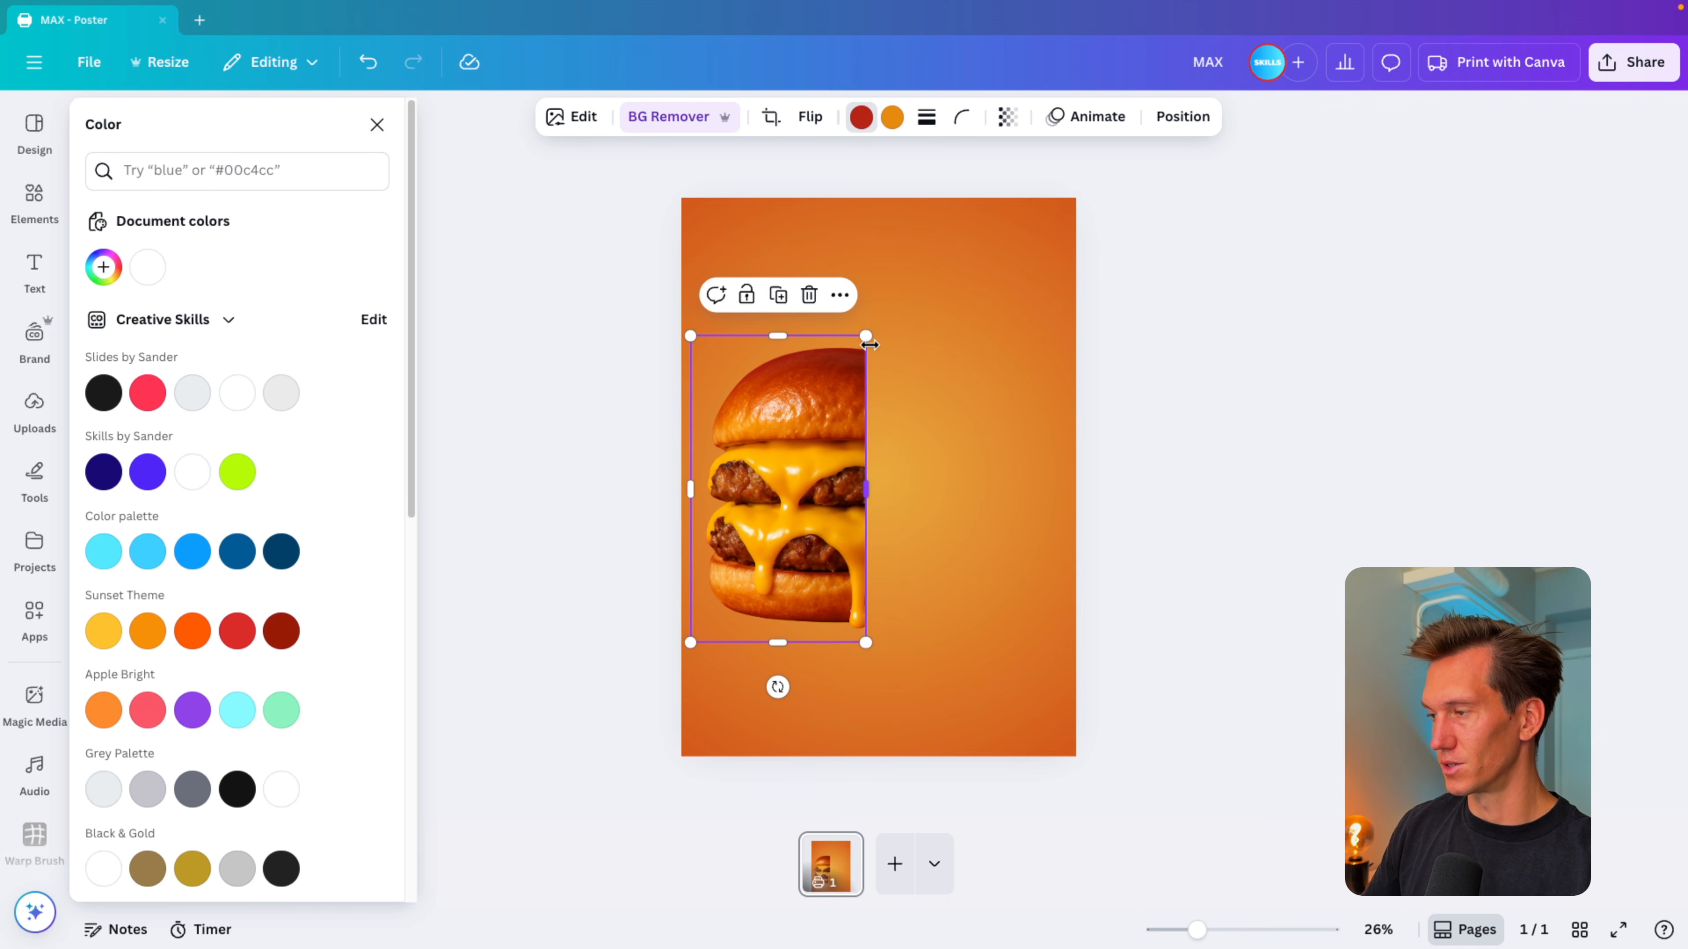
drag(875, 341, 868, 353)
Step: Add the text "MAX" at size 230 to the right of the burger's cut edge
click(1049, 508)
key(t)
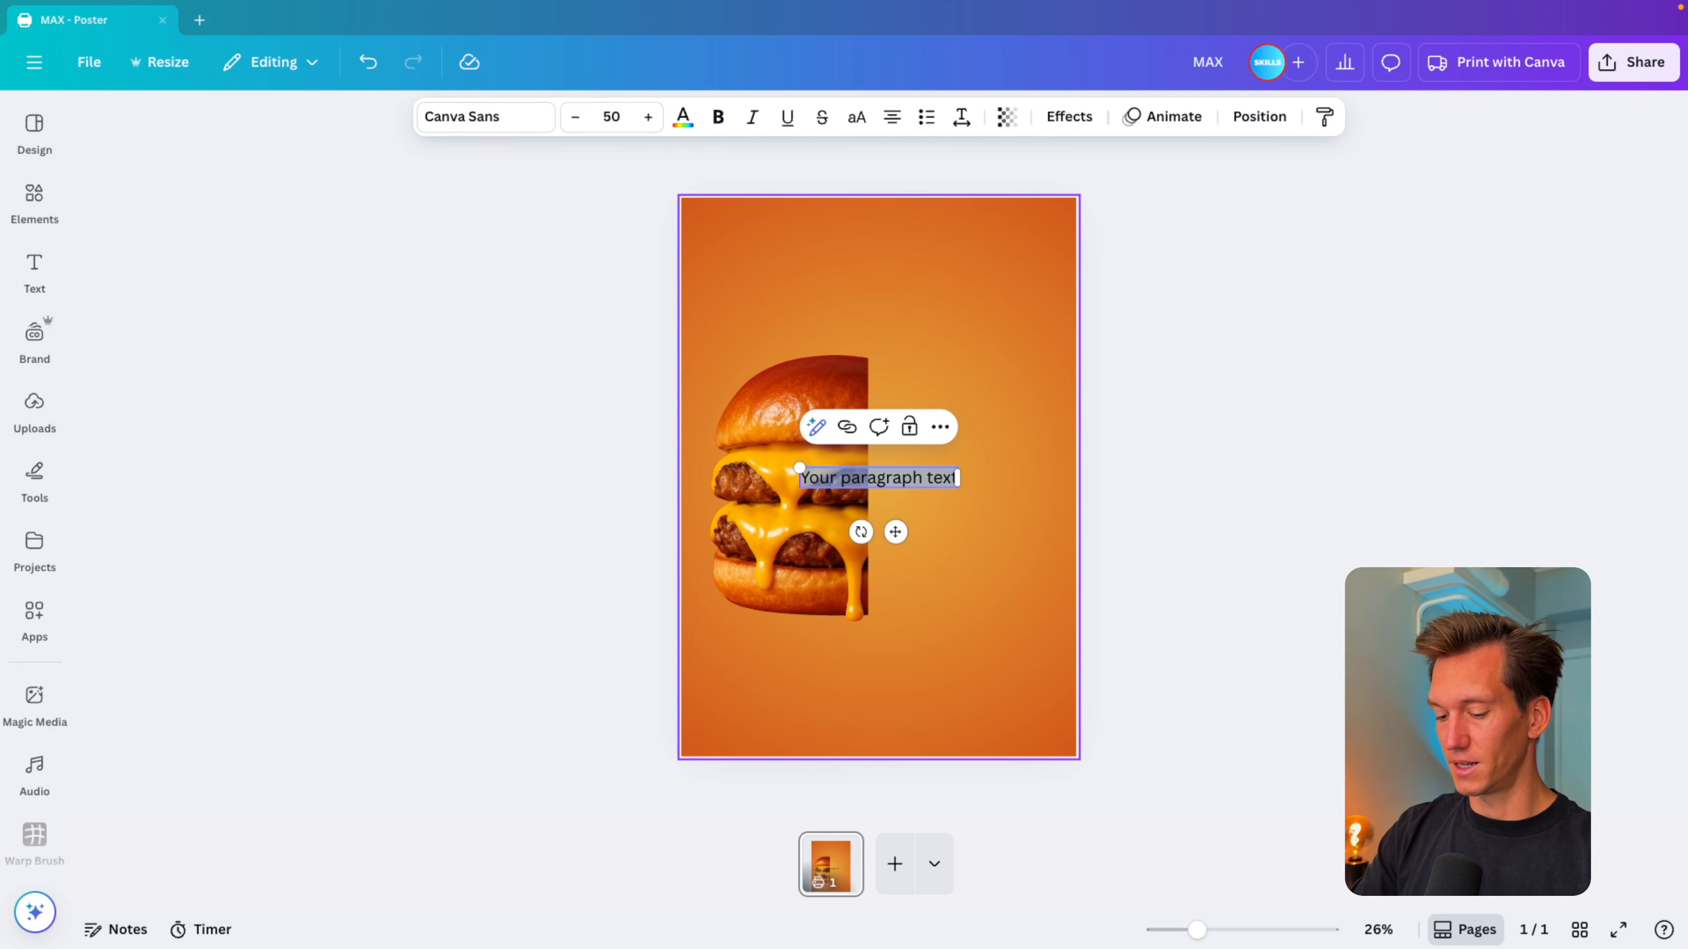
text(MAX)
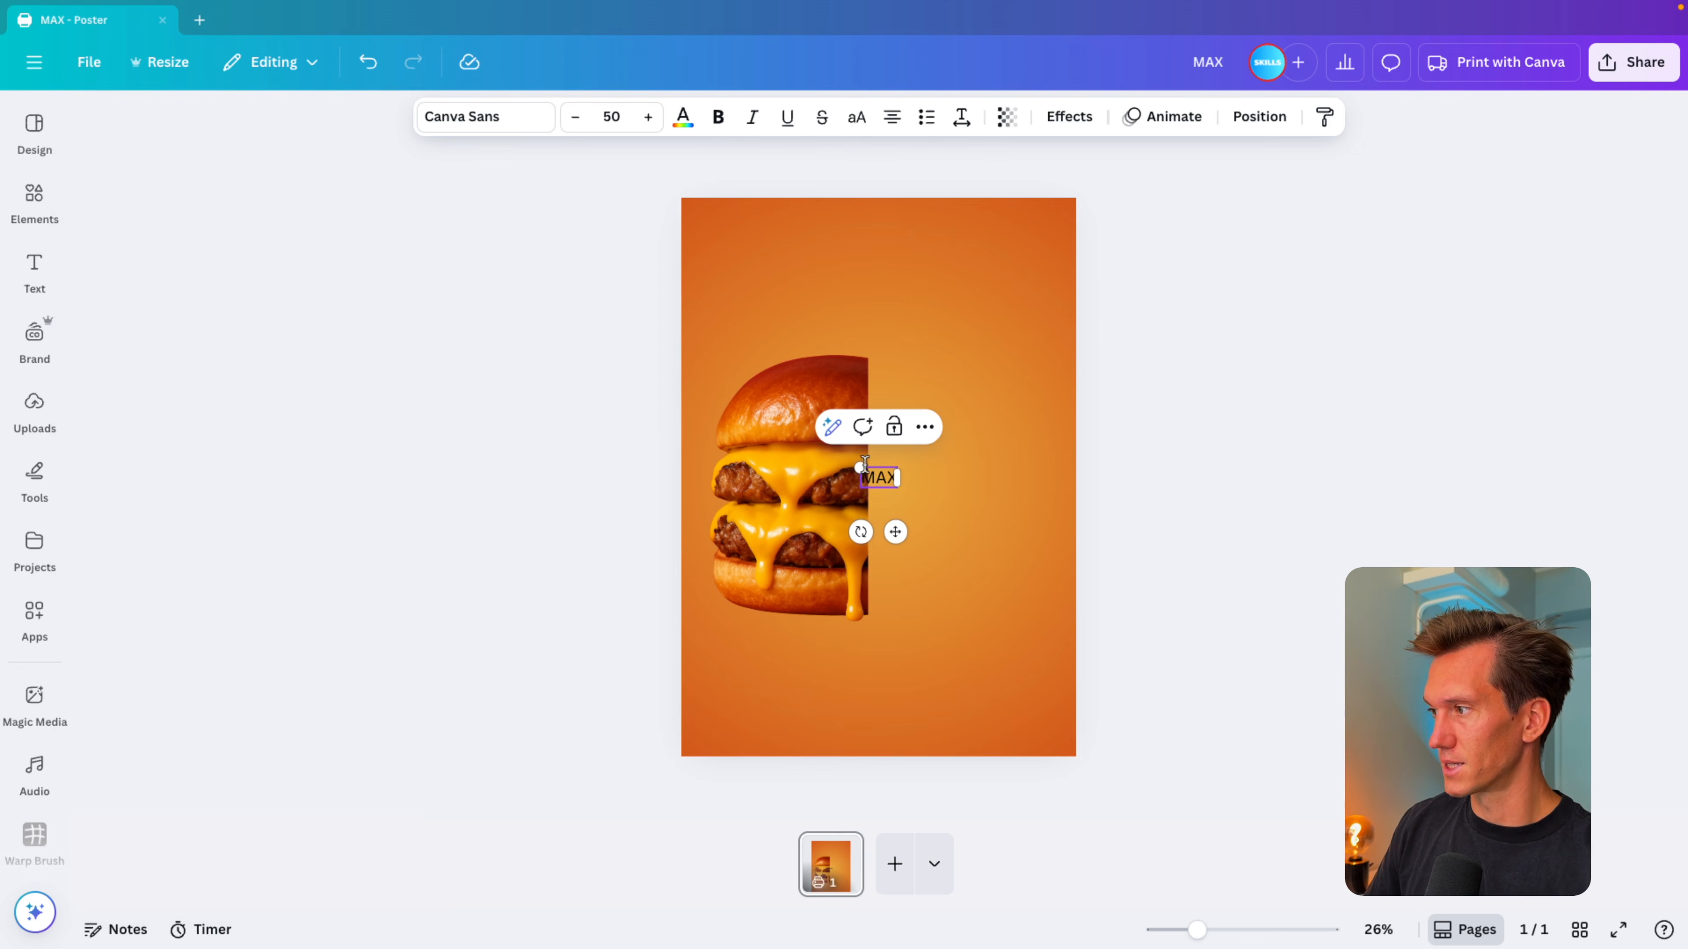
click(1005, 485)
drag(860, 468, 980, 415)
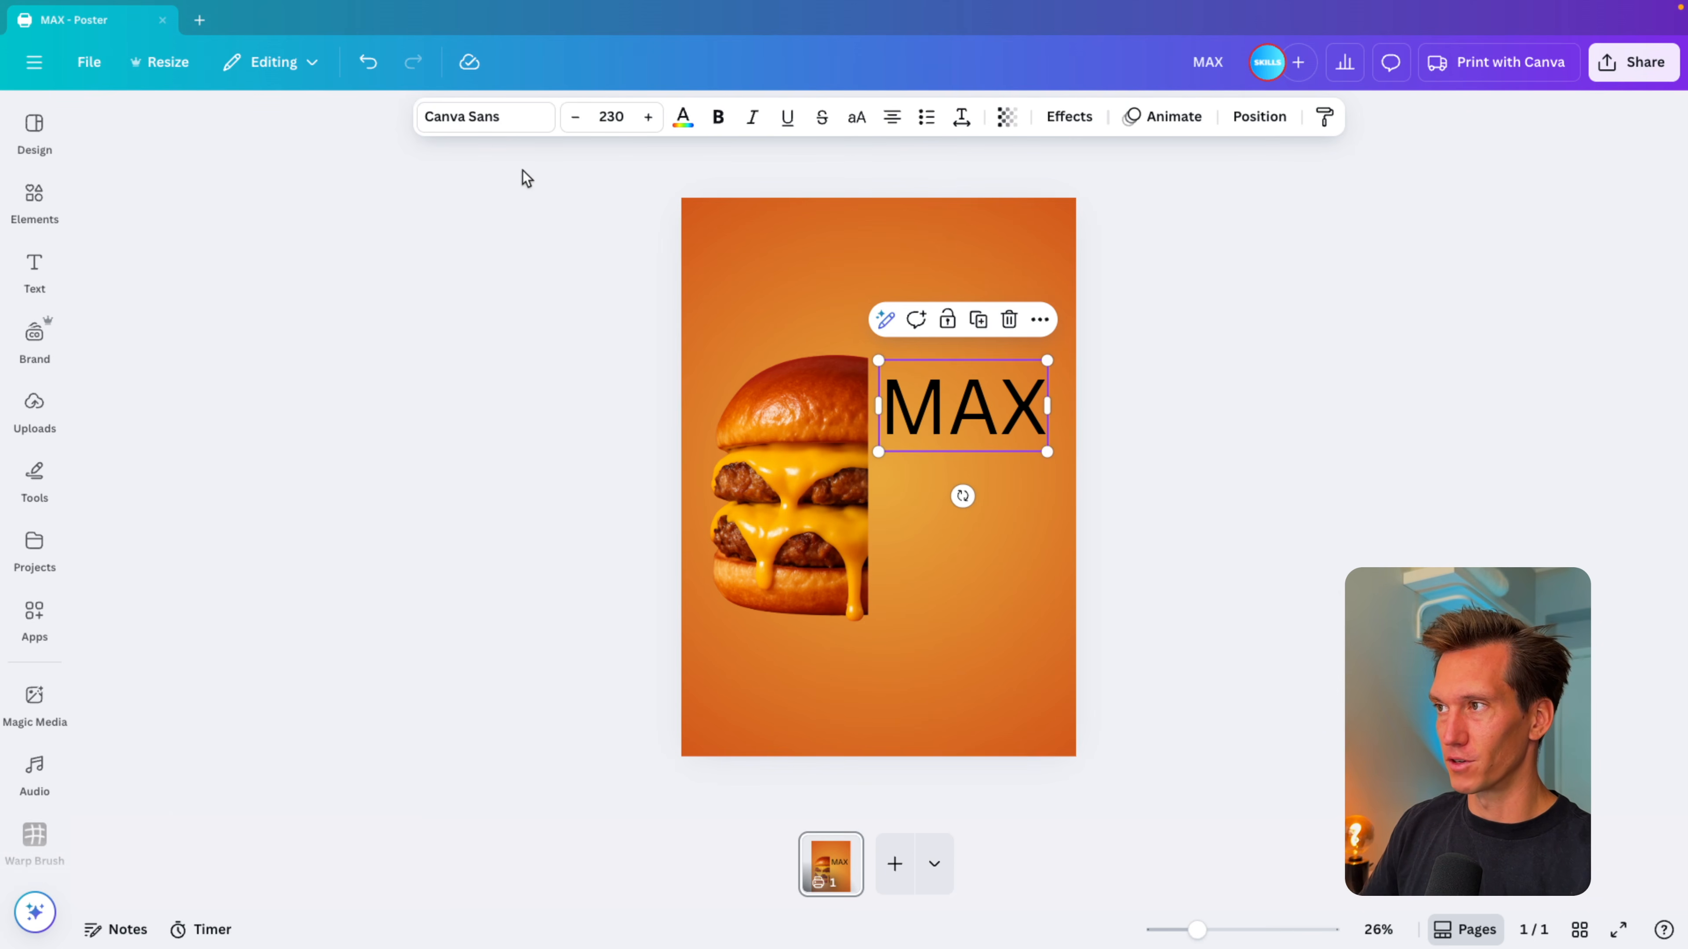
Step: Colour the MAX text with the custom pale yellow #FFDE93
click(683, 118)
click(118, 316)
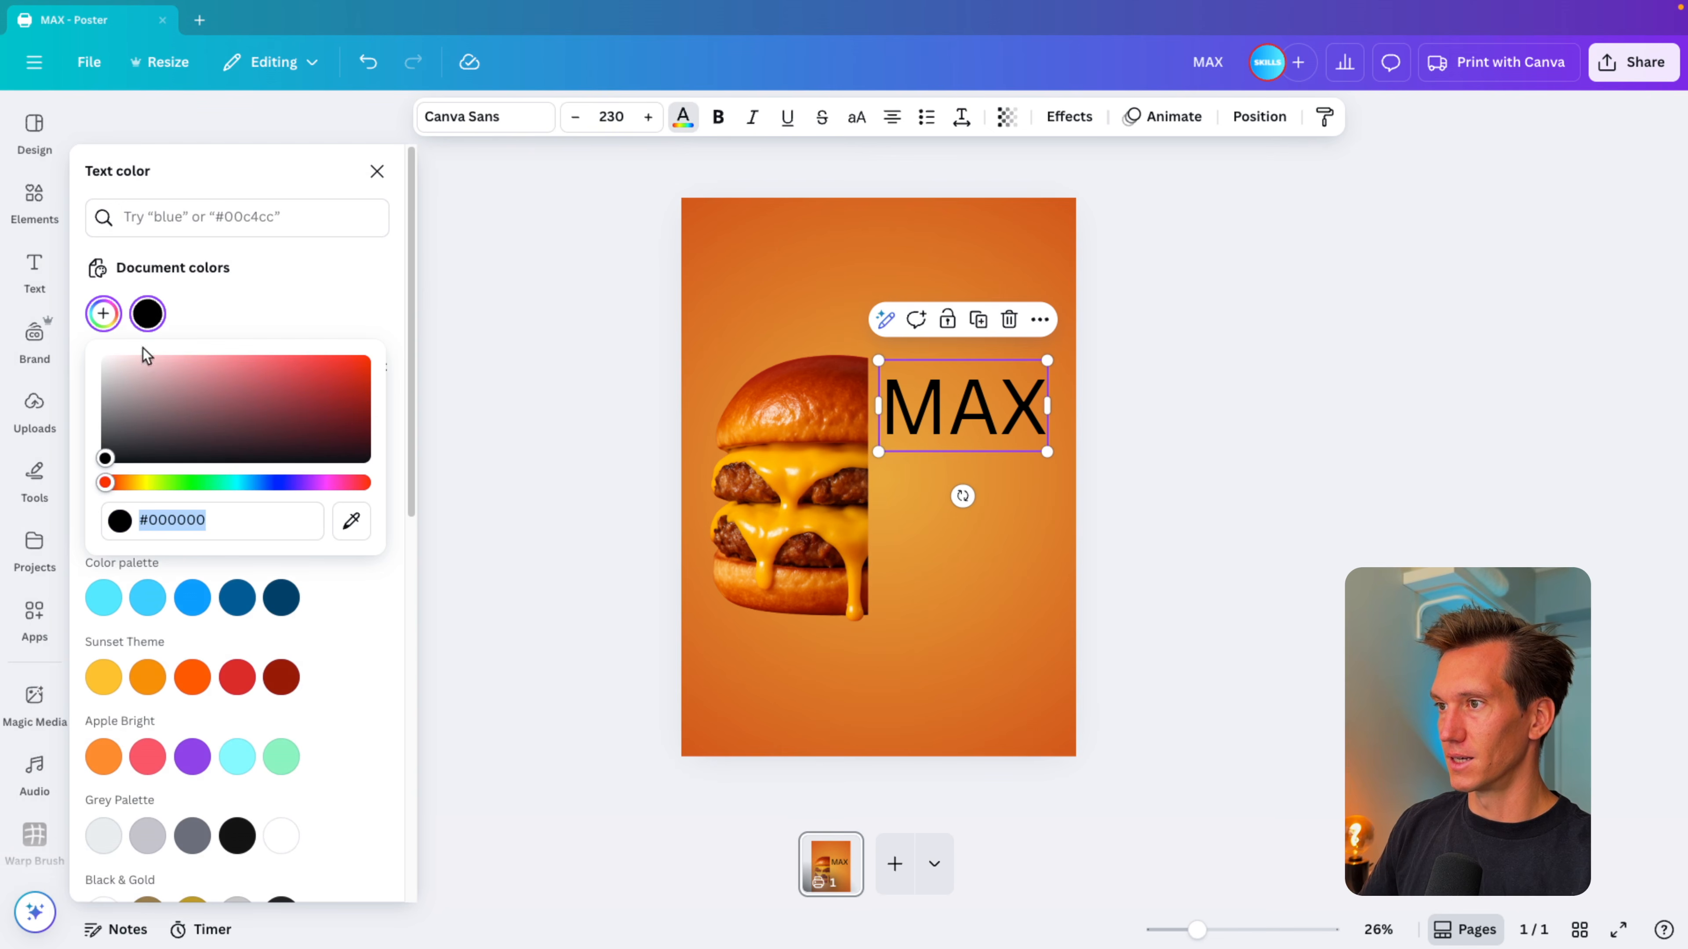
drag(144, 484, 139, 484)
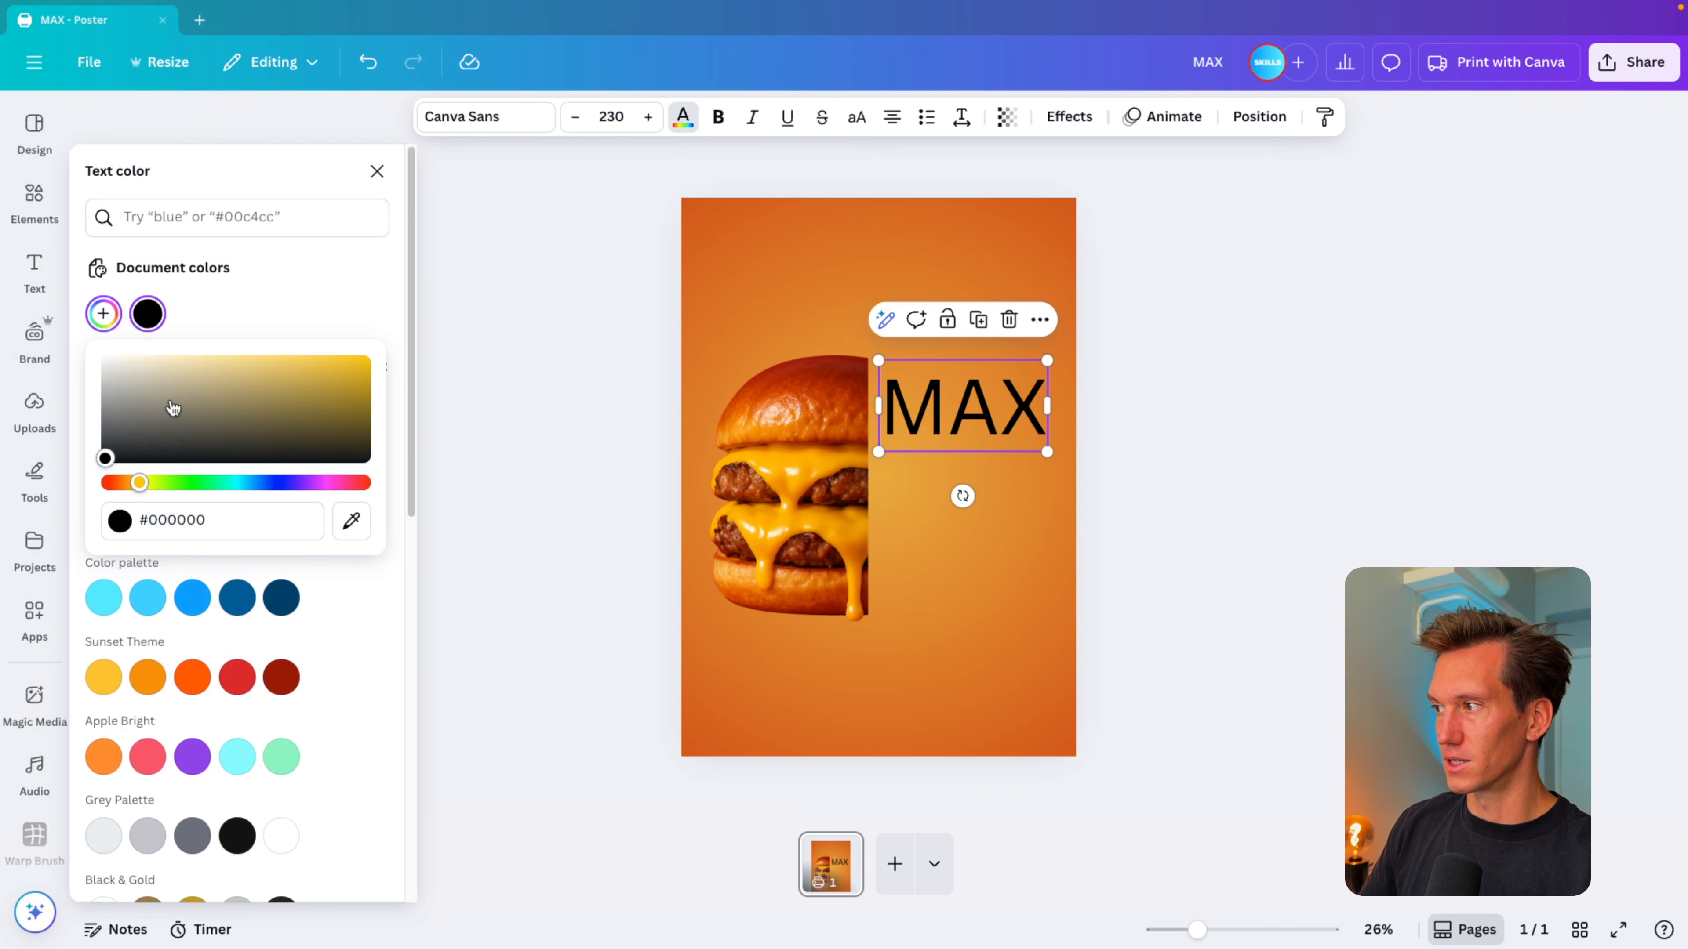
drag(172, 407, 215, 357)
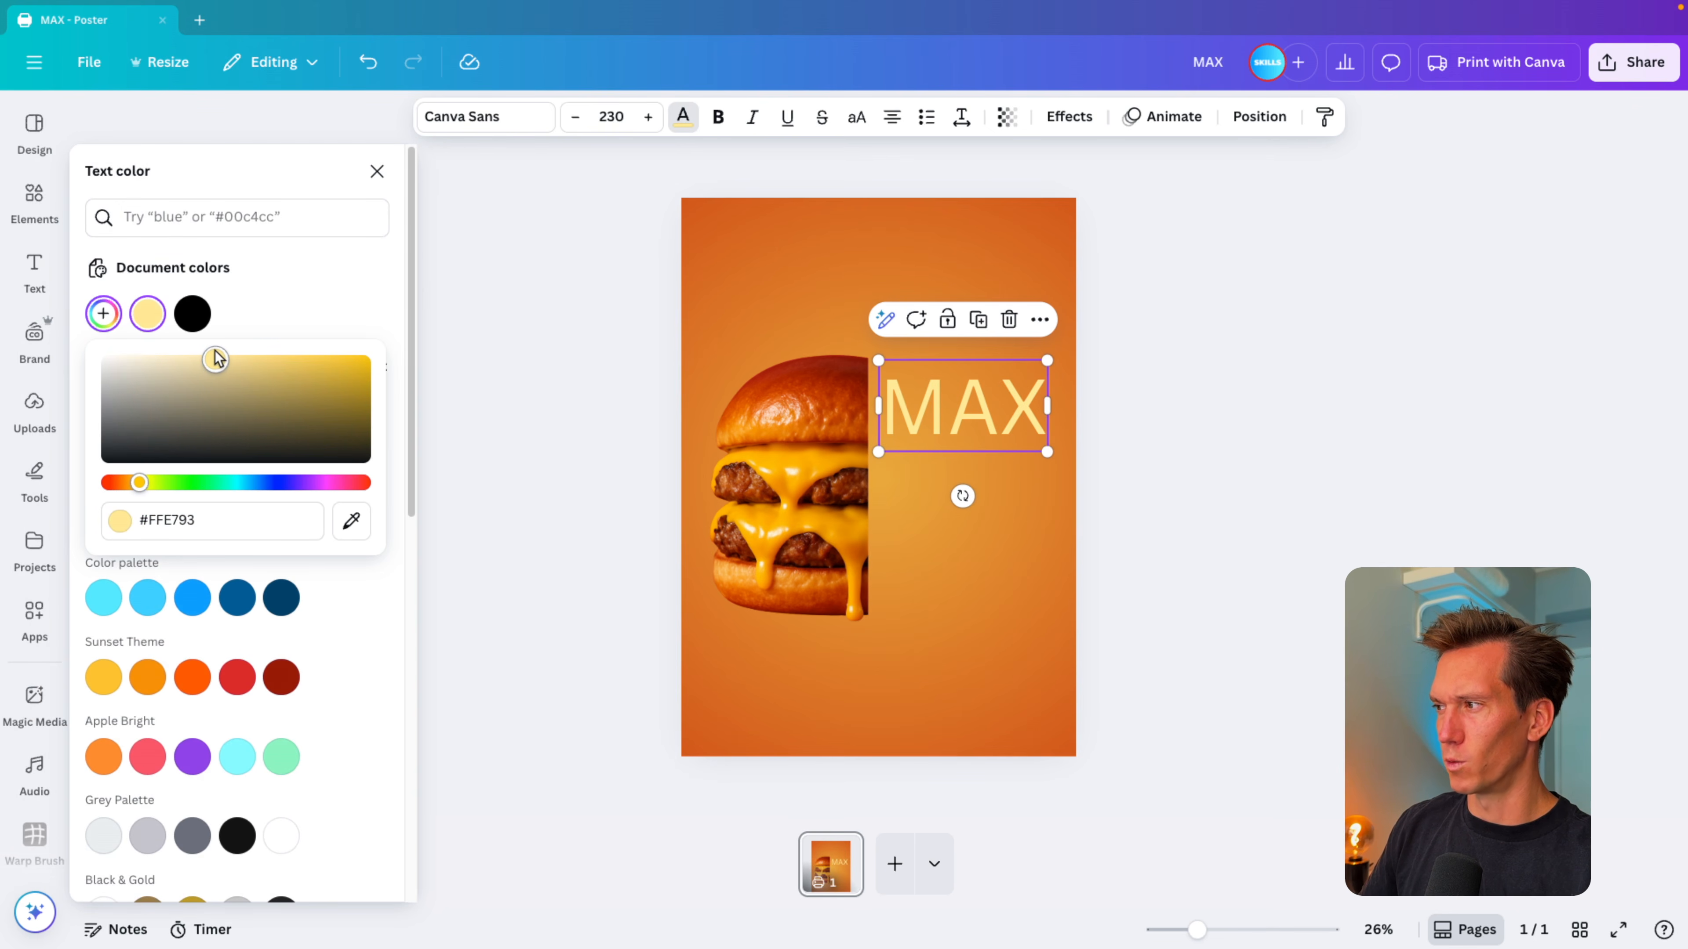
drag(141, 487, 136, 483)
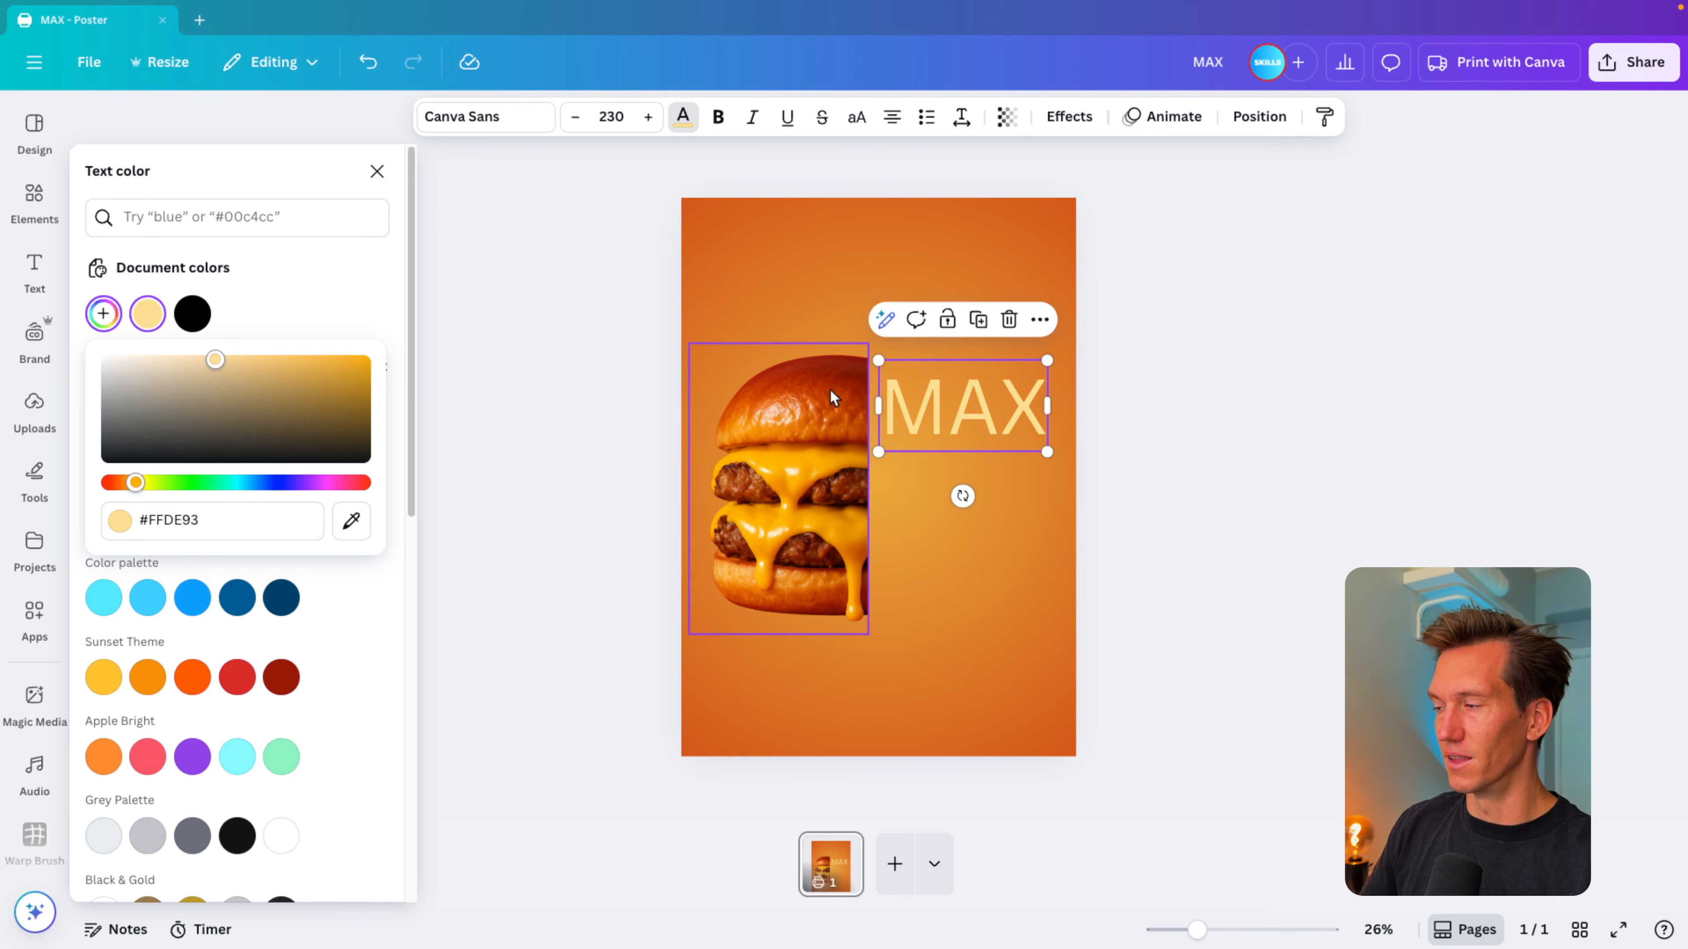
Step: Find the ITC fonts and apply ITC Motter Corpus Condensed to the MAX text
click(498, 120)
drag(229, 274, 14, 286)
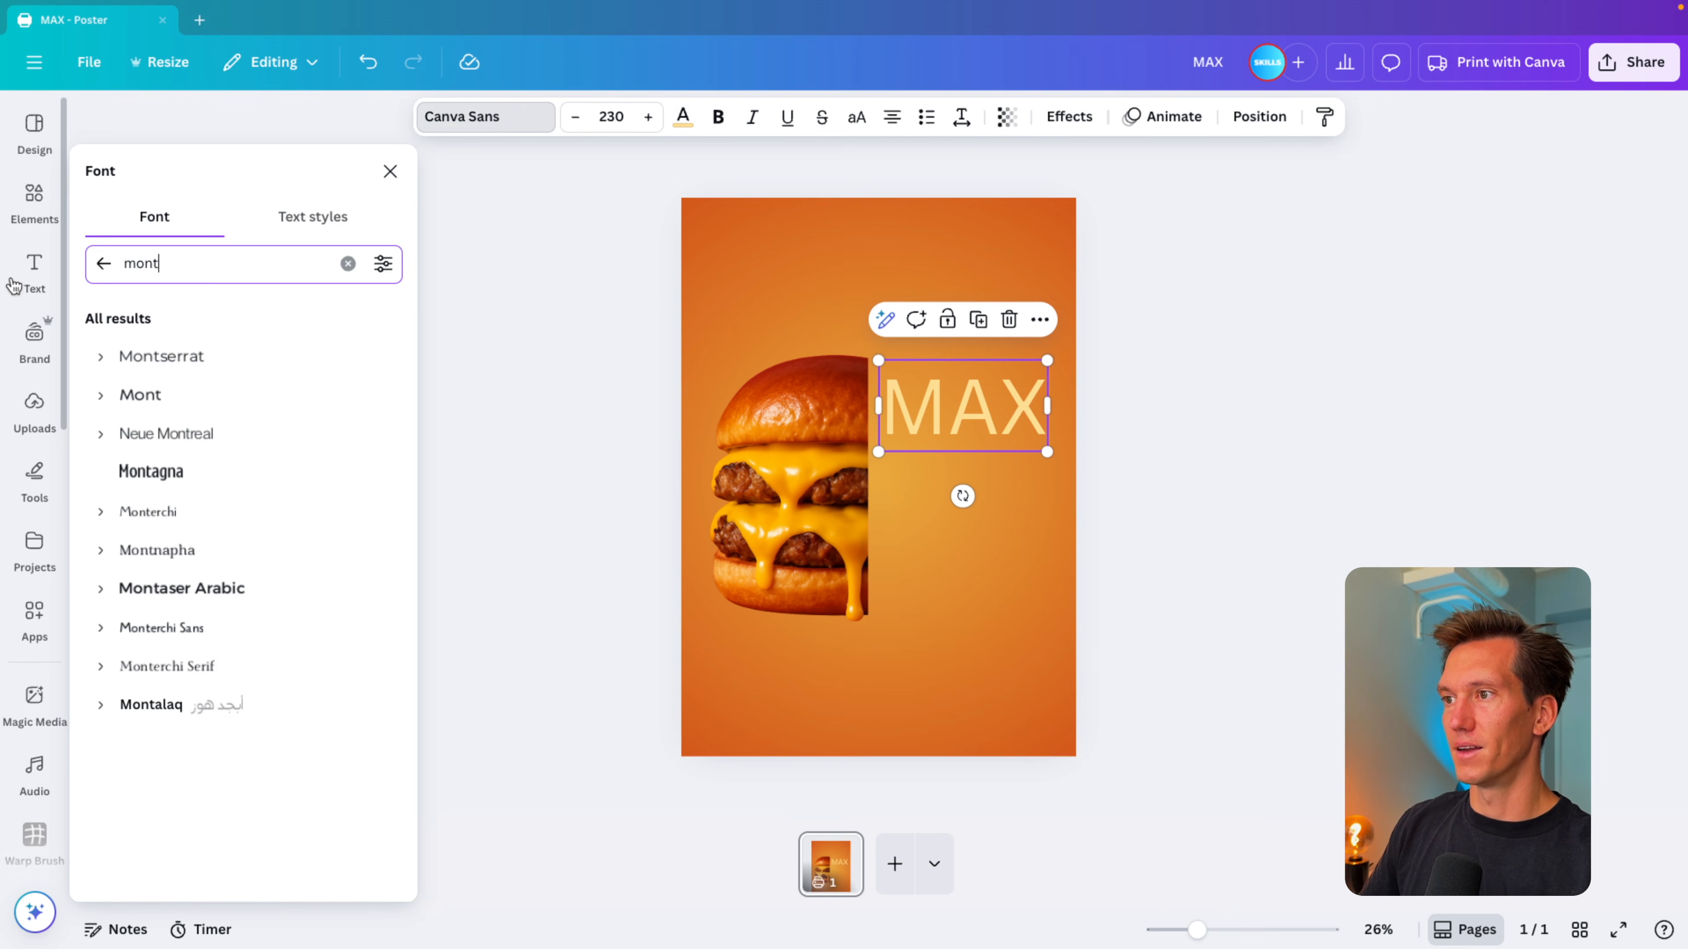
text(ITC)
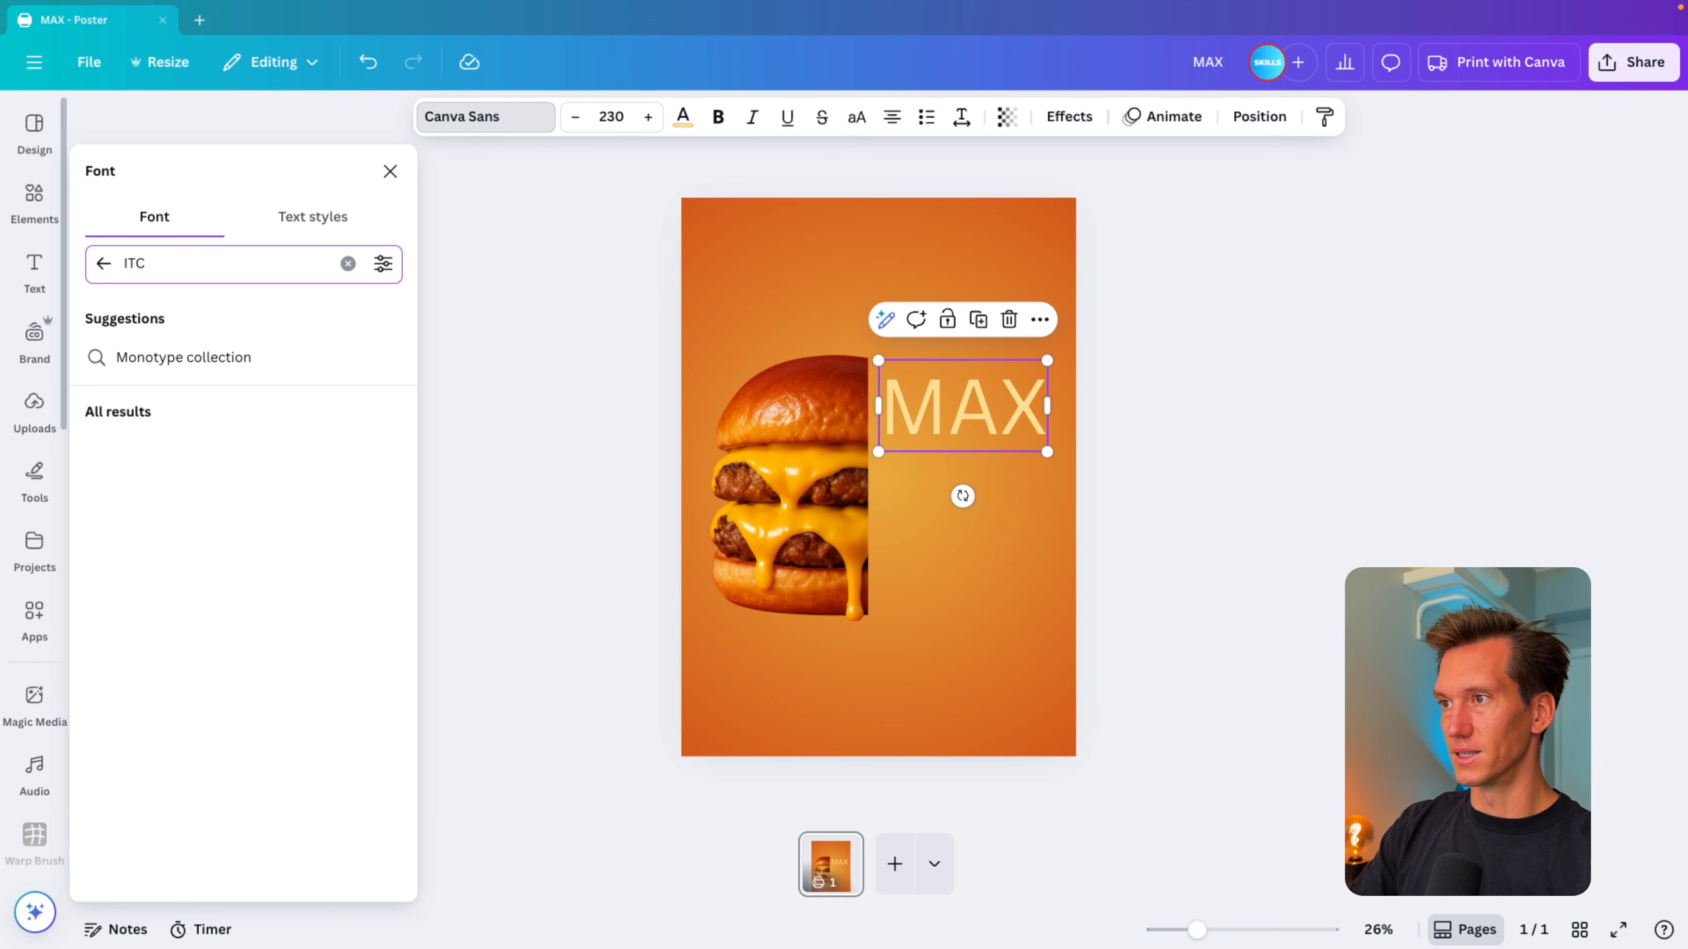
scroll(302, 680, down, 3)
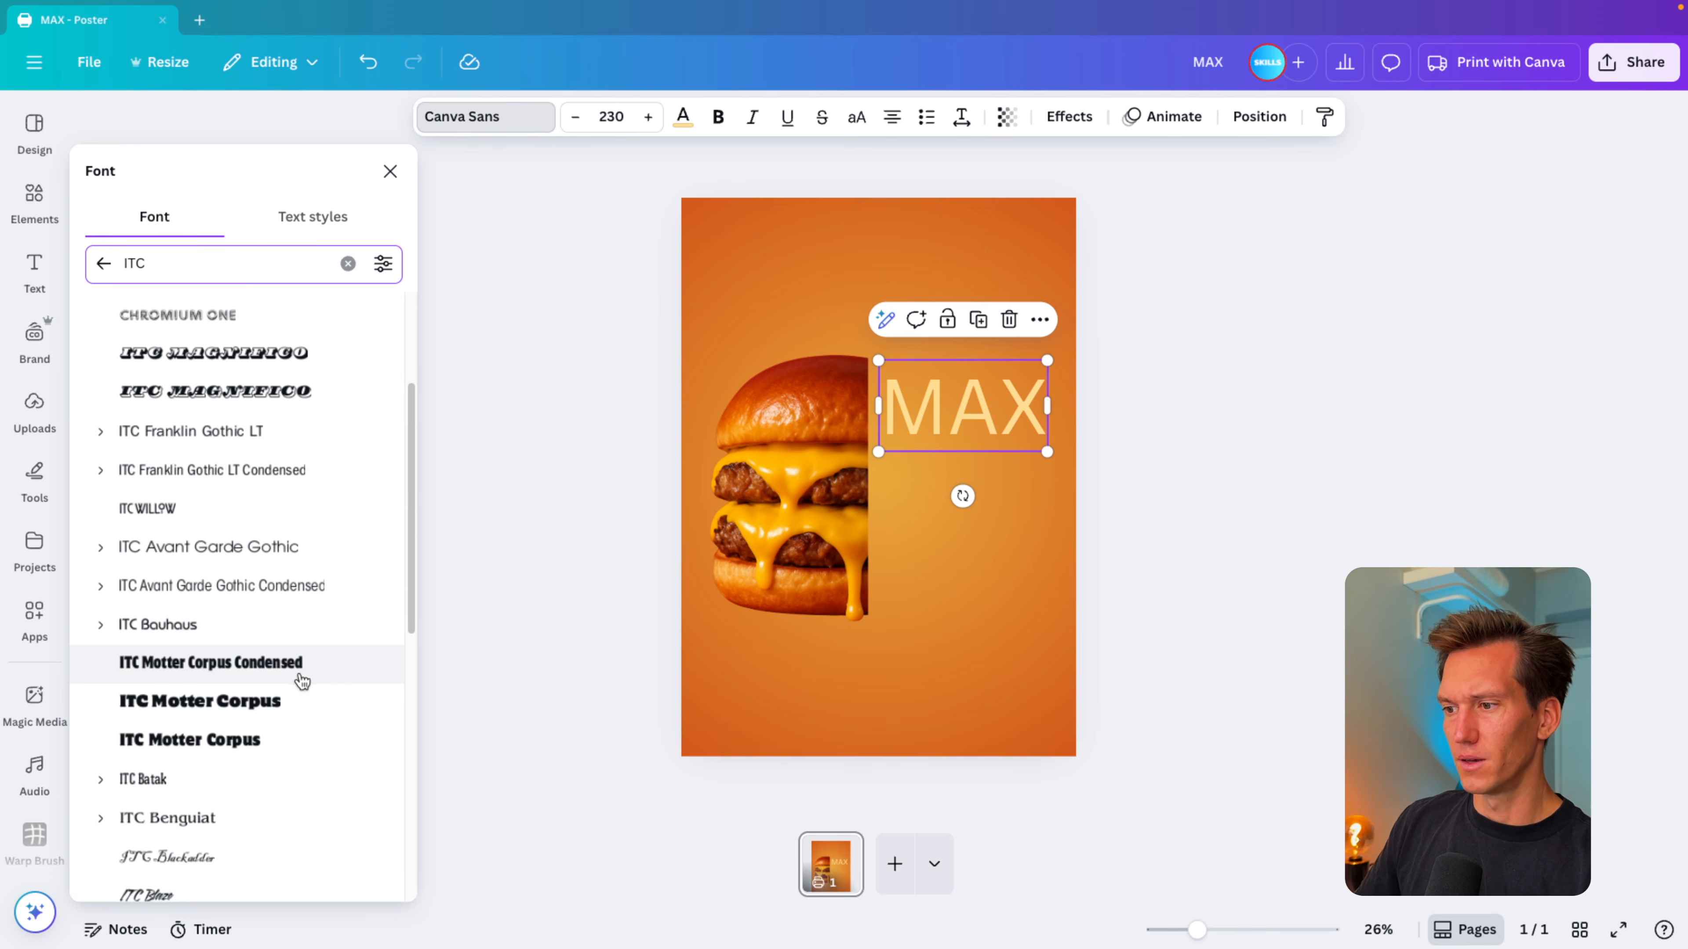
click(240, 673)
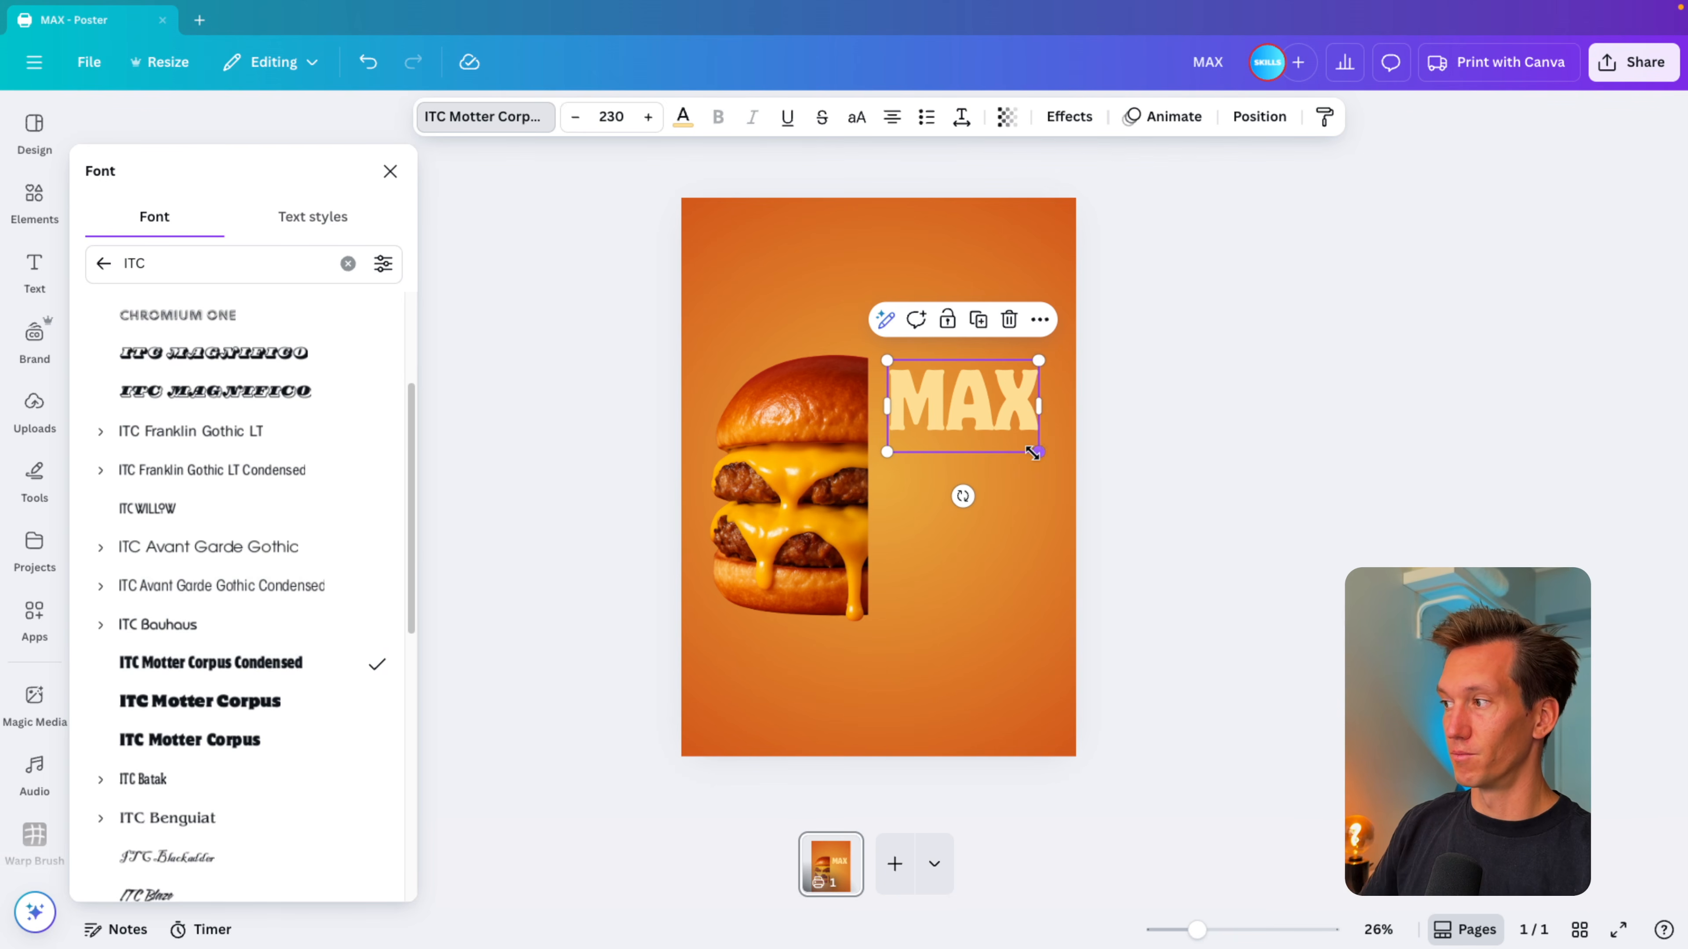
Step: Resize the MAX text to size 227 and stack two duplicates of it directly below
drag(1038, 453, 965, 540)
key(Delete)
key(super+z)
Step: Change the middle MAX text to BUR and the lowest MAX text to GER
double_click(973, 468)
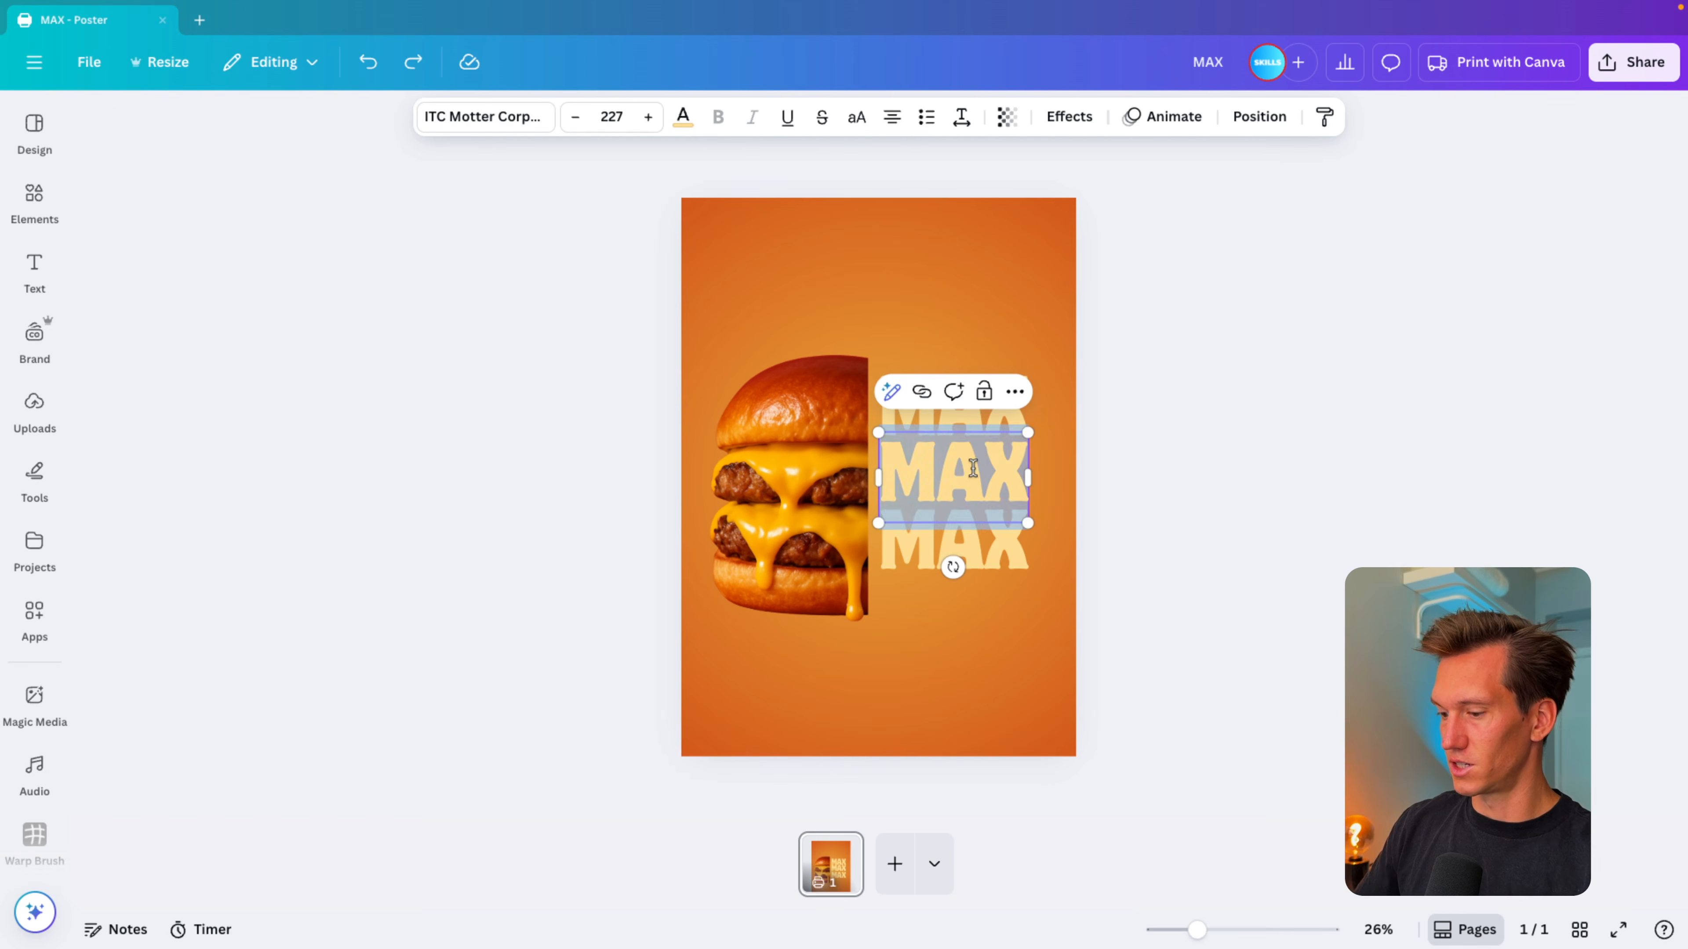
text(BUR)
double_click(972, 547)
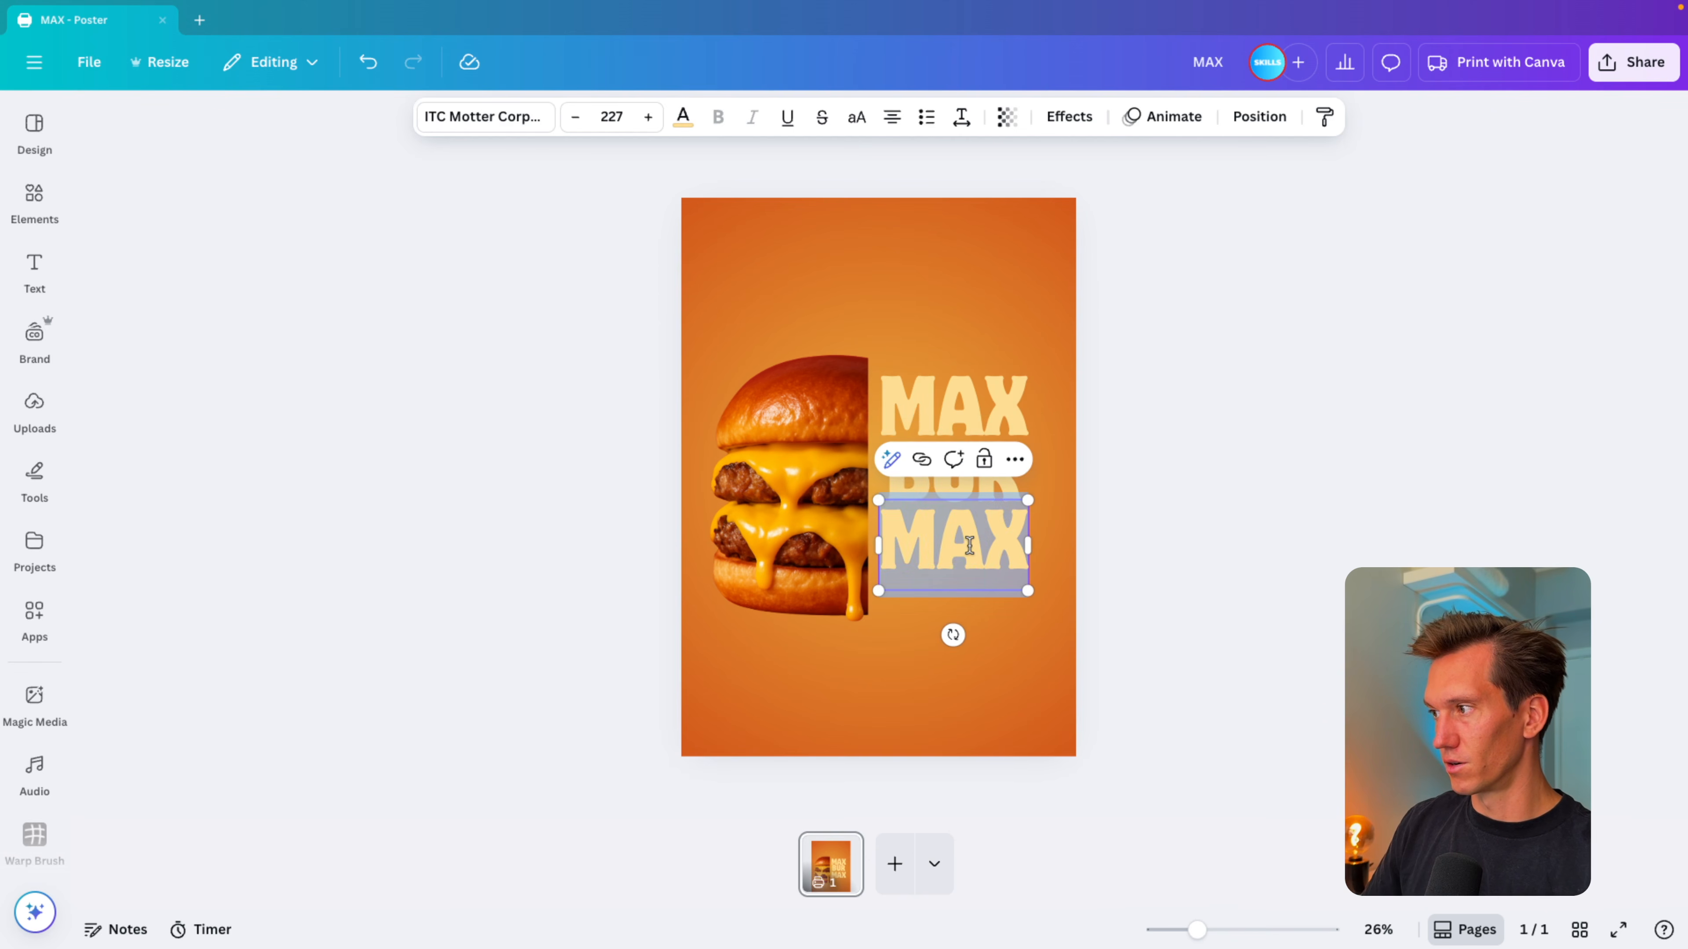
text(GER)
click(1100, 589)
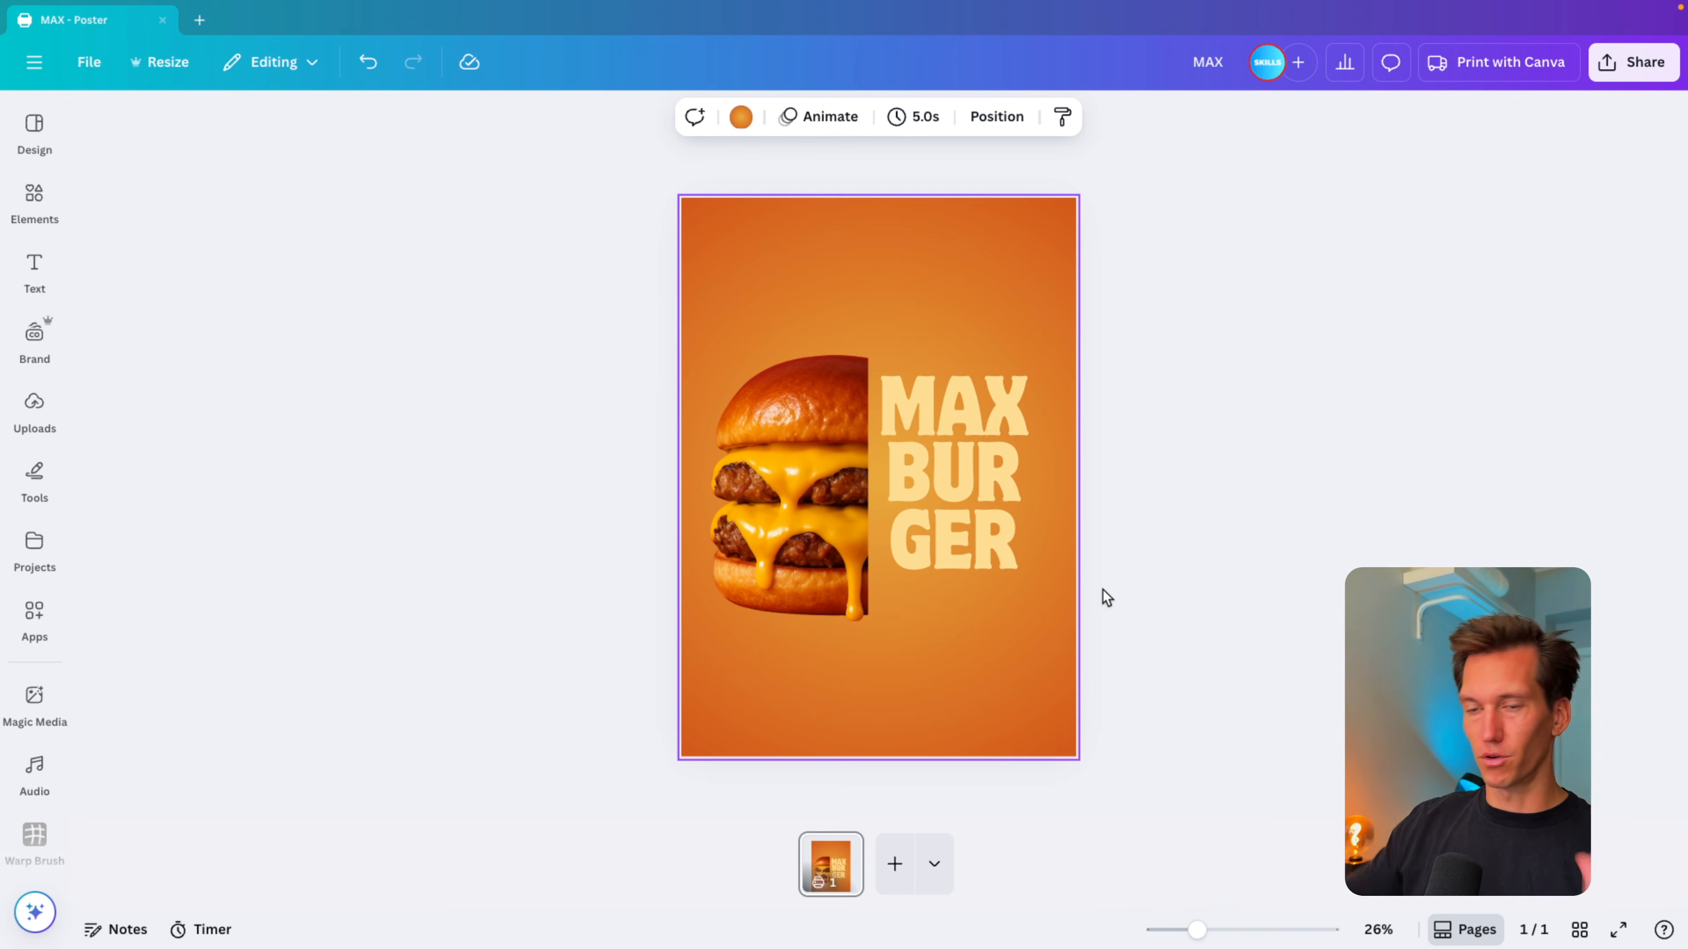
Step: Select the MAX, BUR and GER texts together and align them to their left edges
drag(1101, 607, 993, 143)
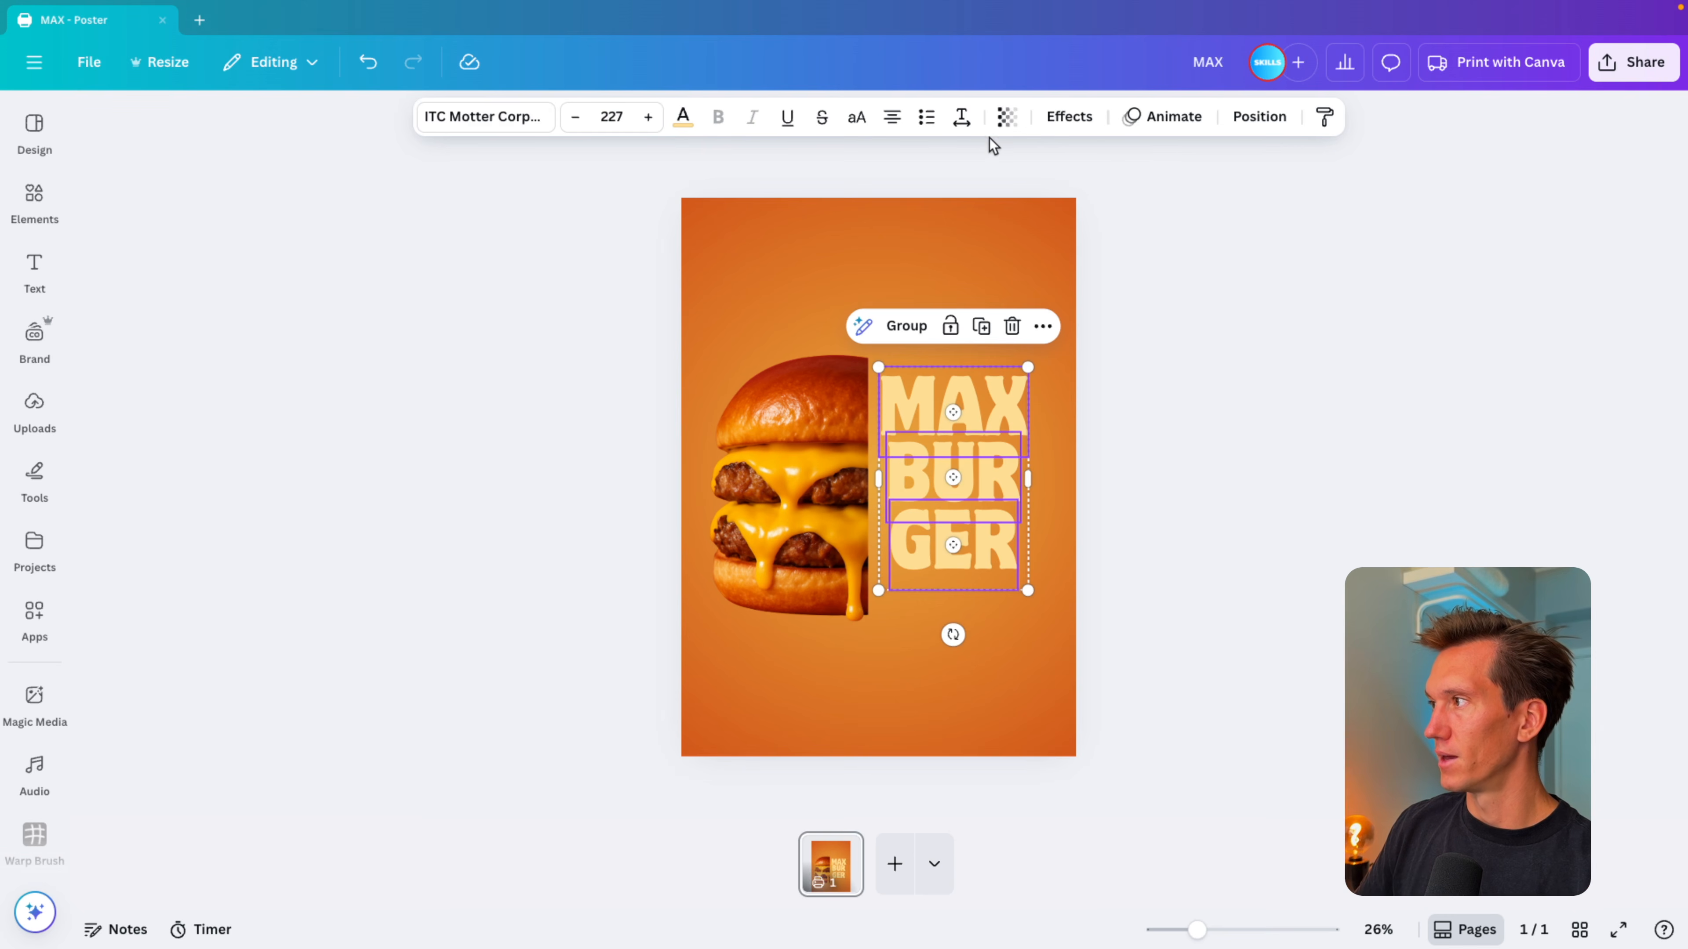
click(892, 119)
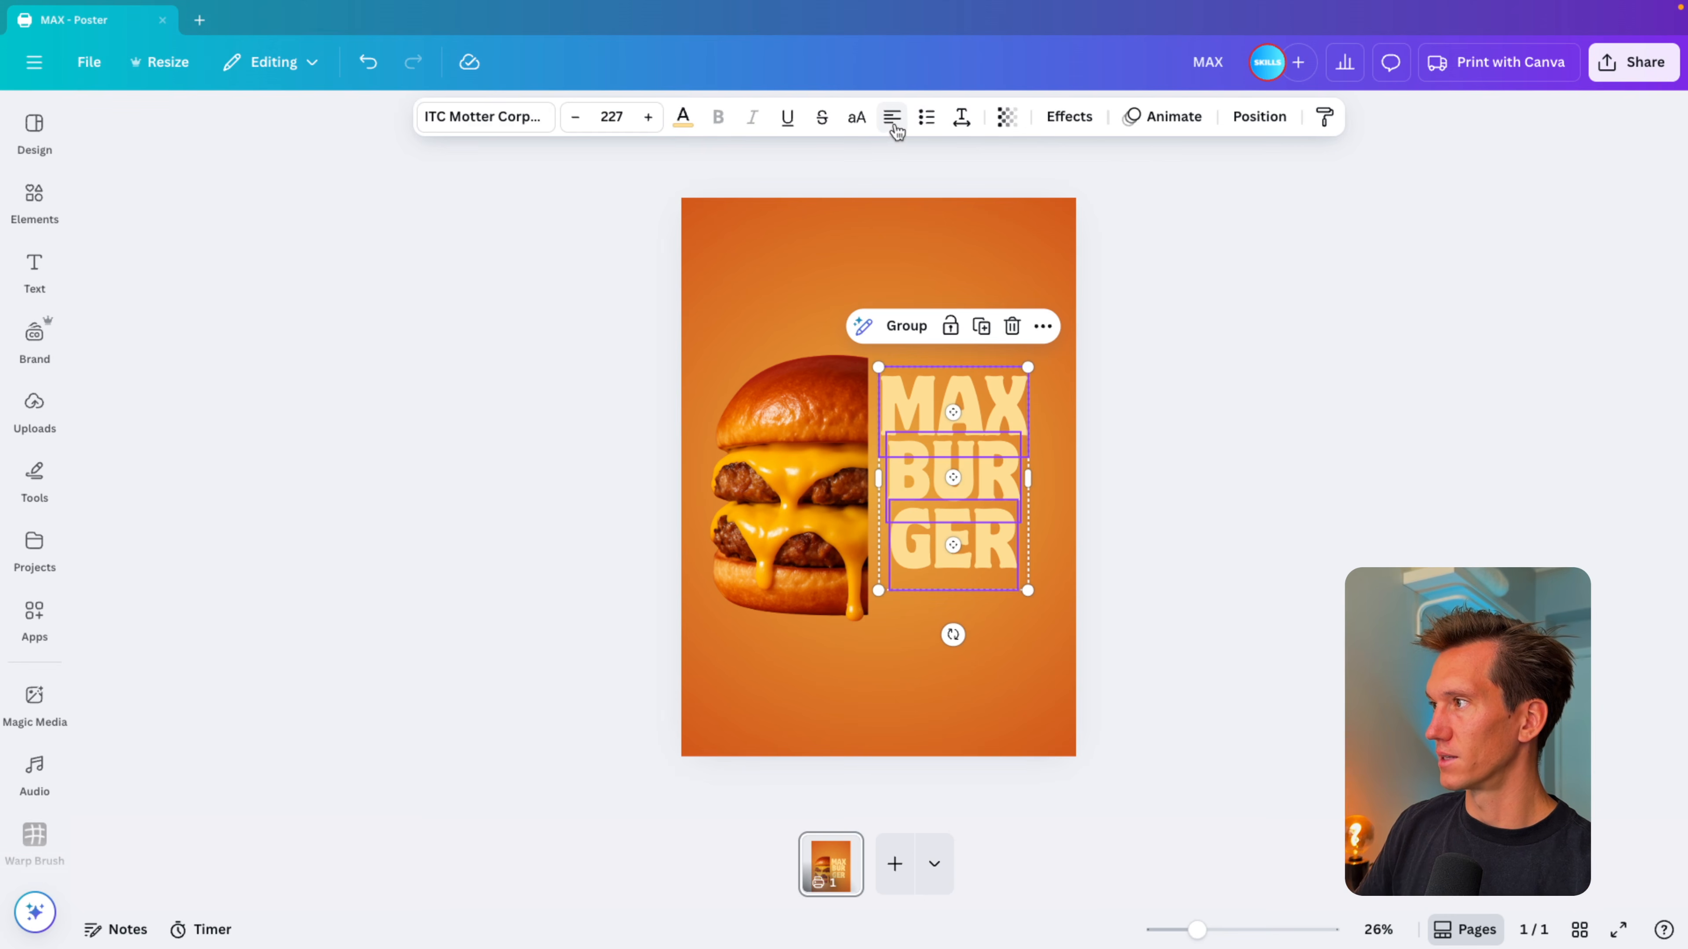
click(1262, 119)
click(193, 219)
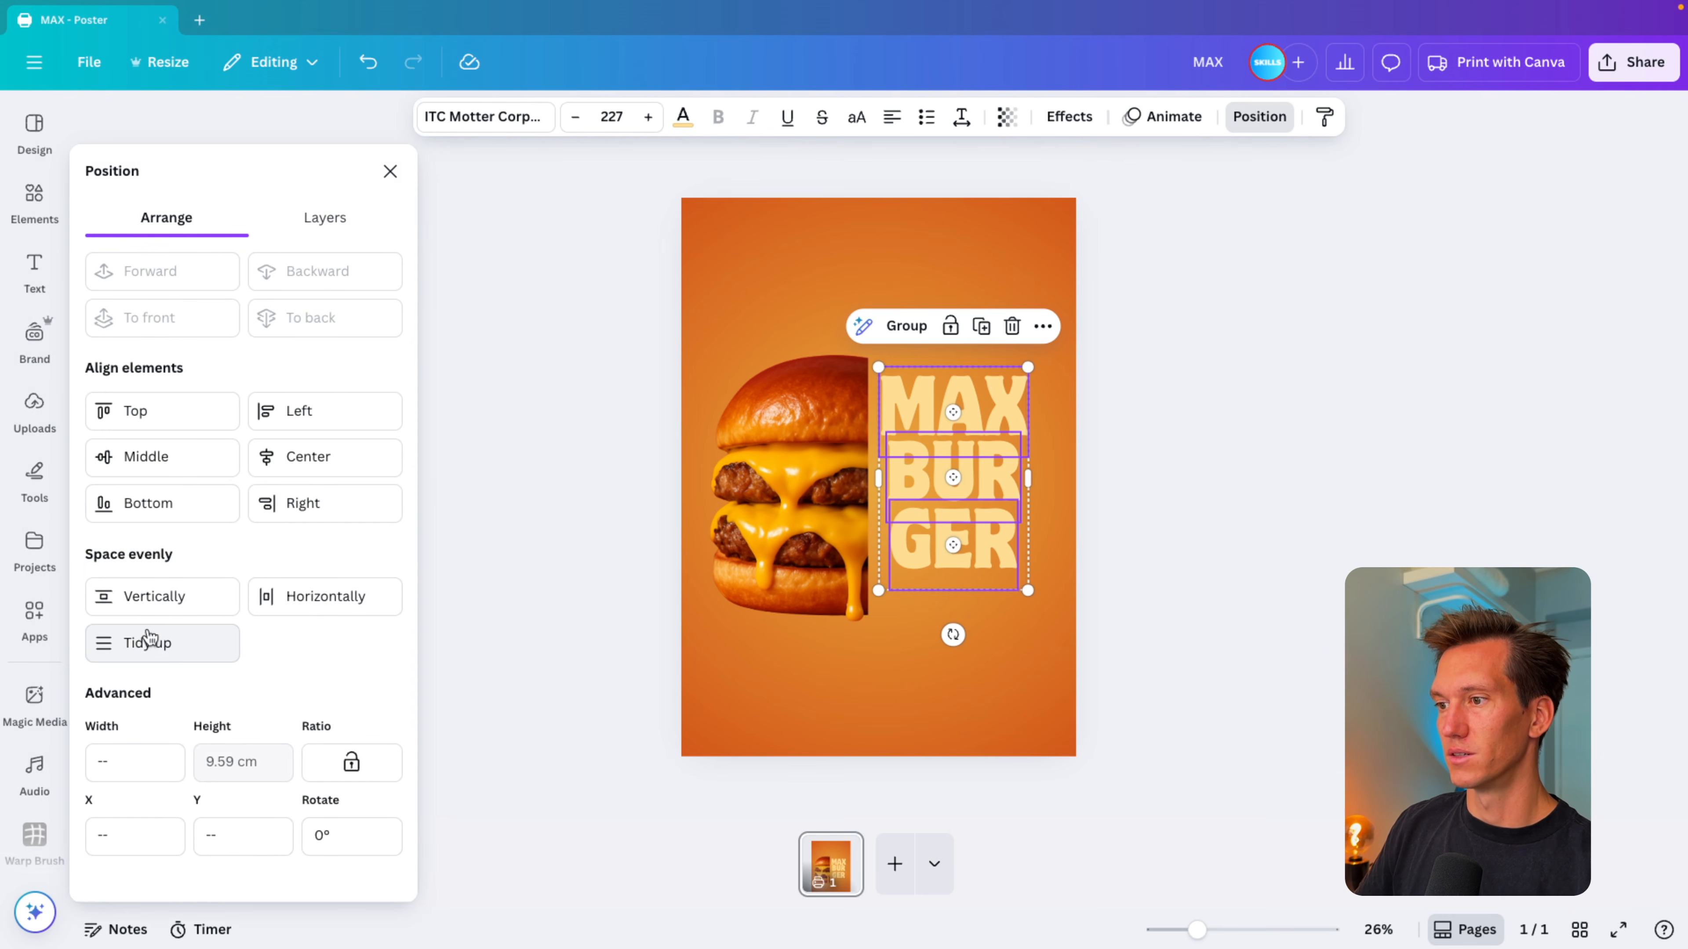
click(295, 415)
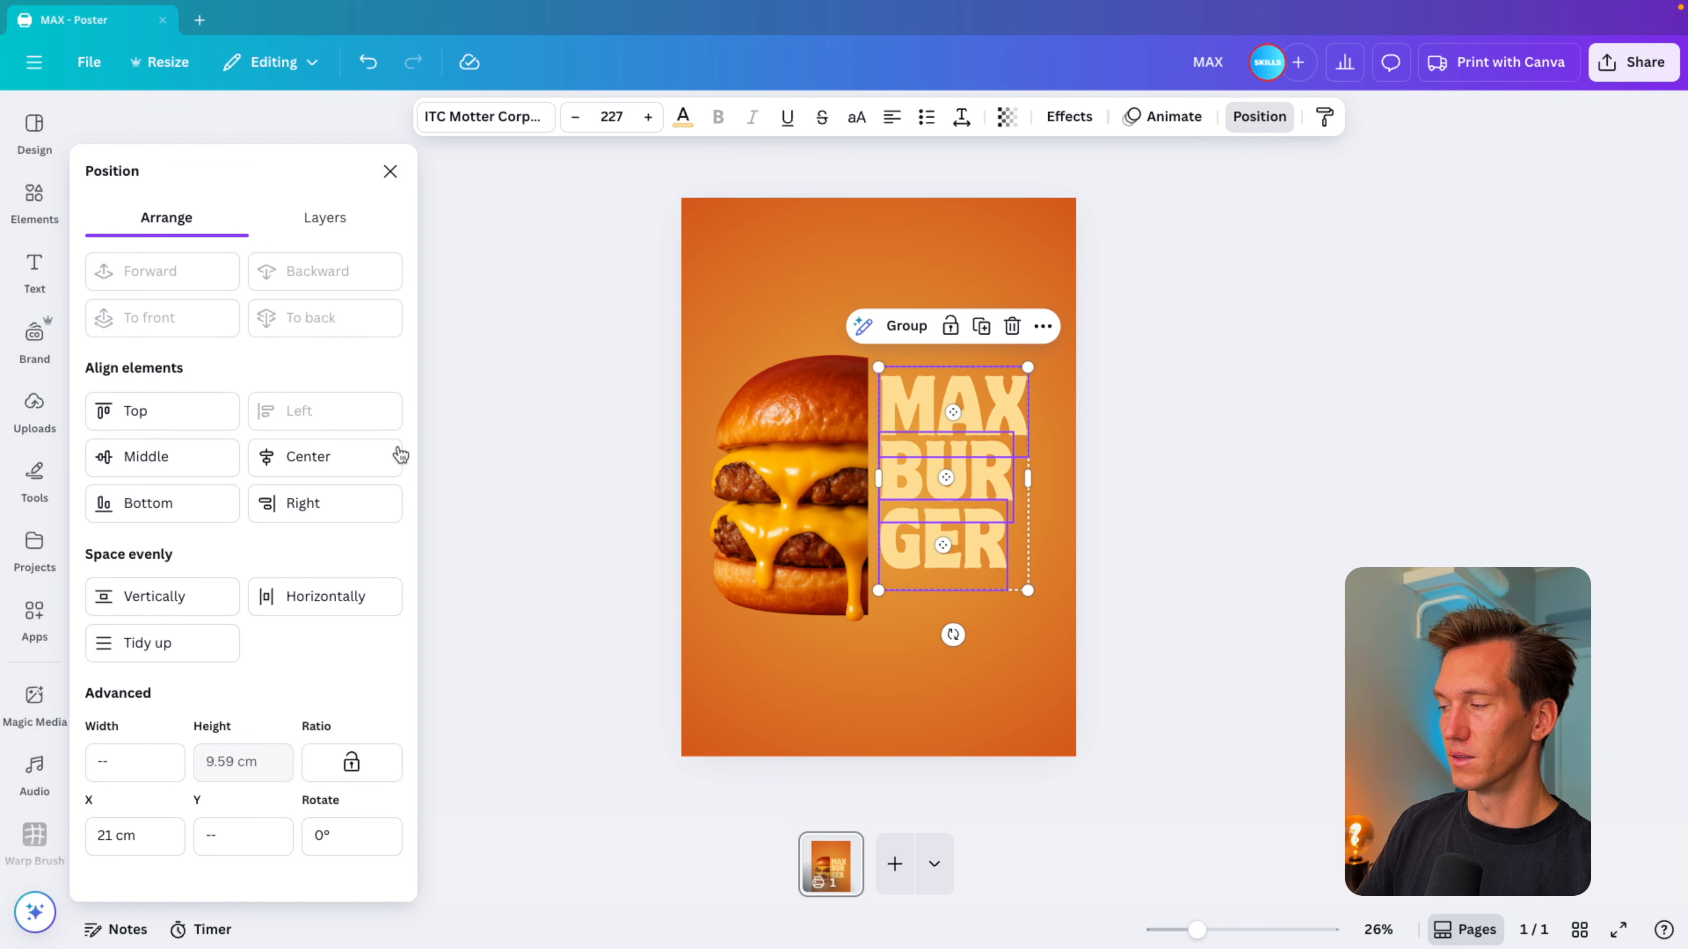
Step: Move the three title words down beside the burger and enlarge them together to size 258
drag(1014, 493, 1014, 538)
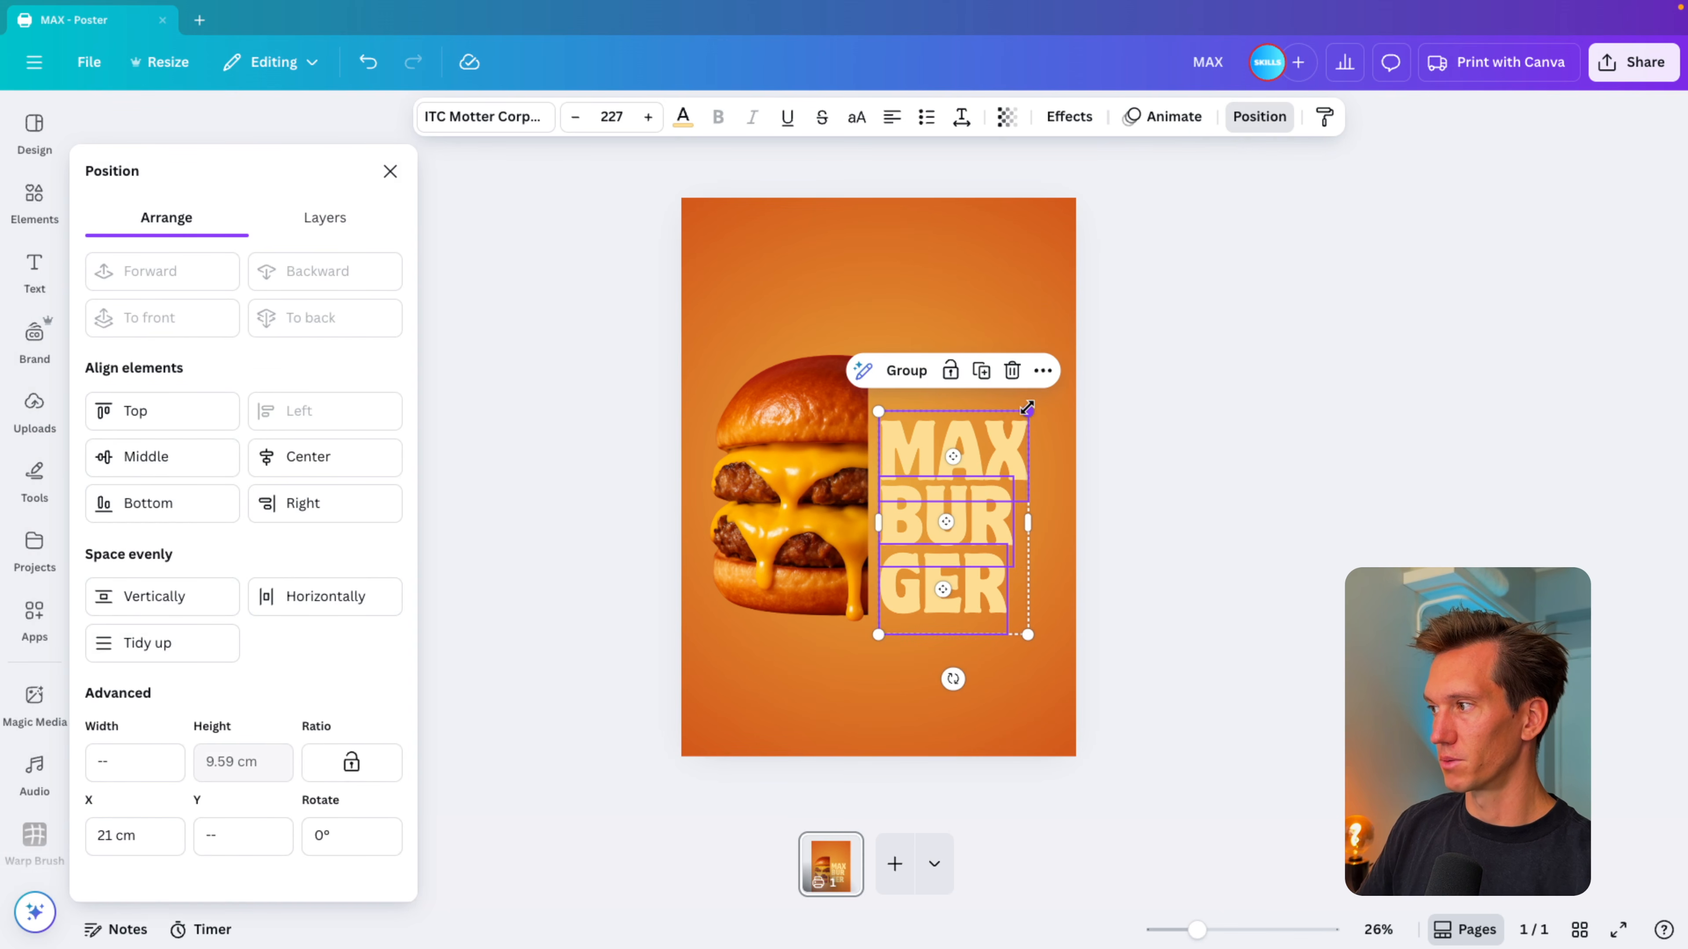
drag(1027, 408, 1048, 381)
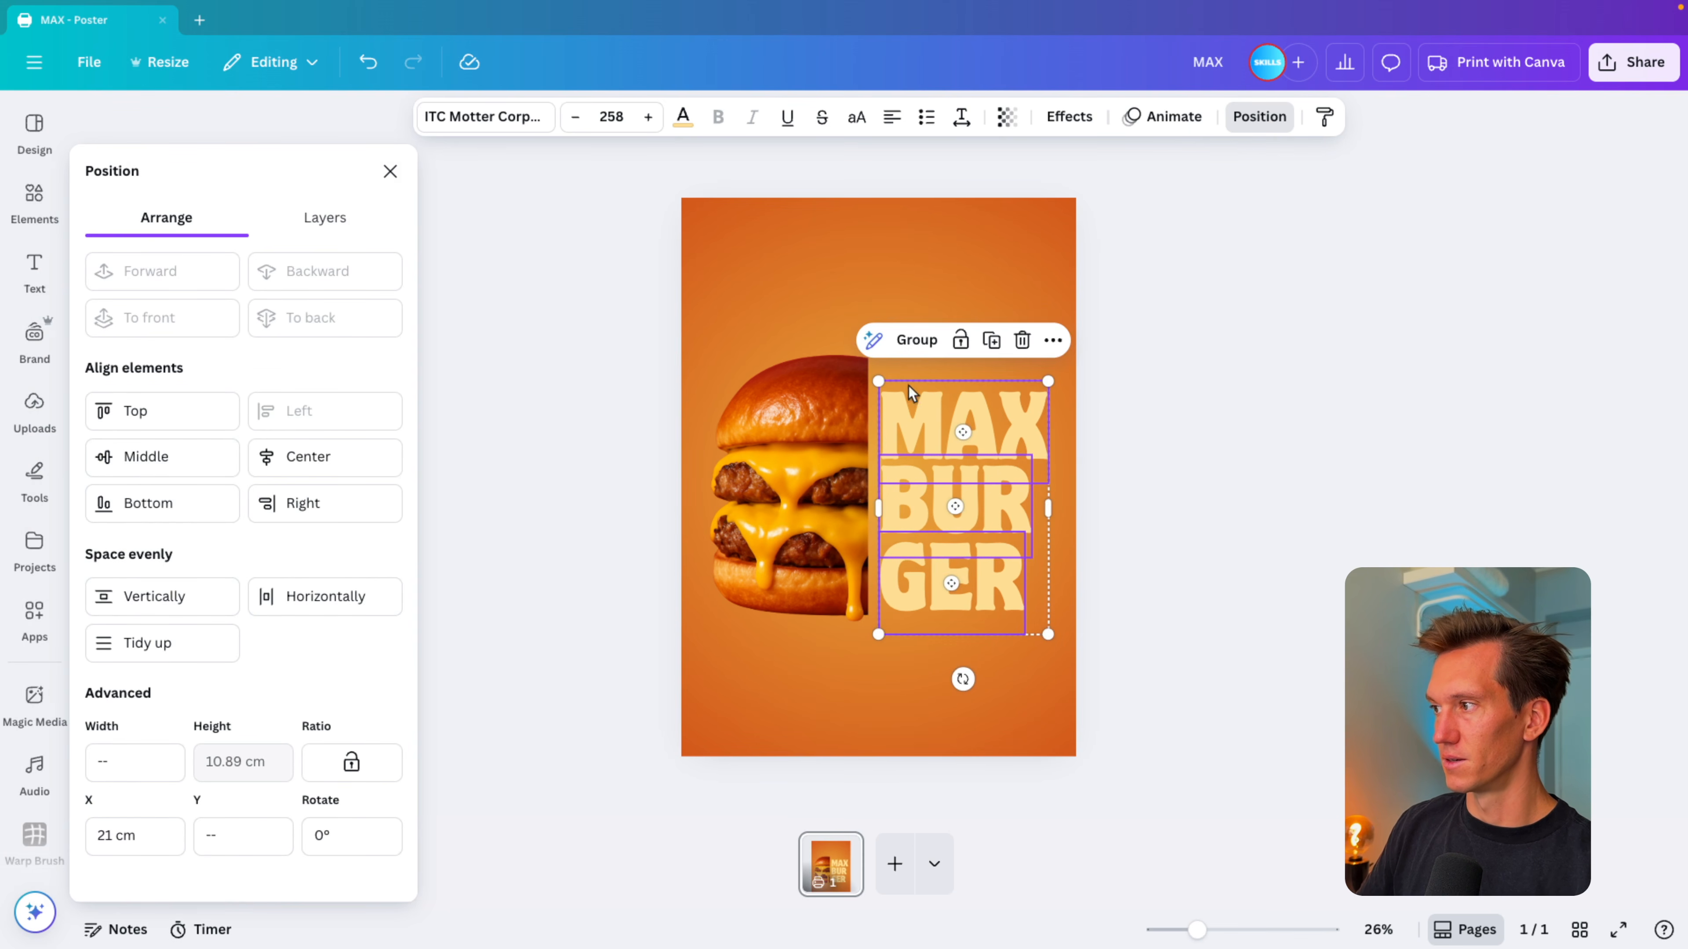
scroll(1102, 425, up, 5)
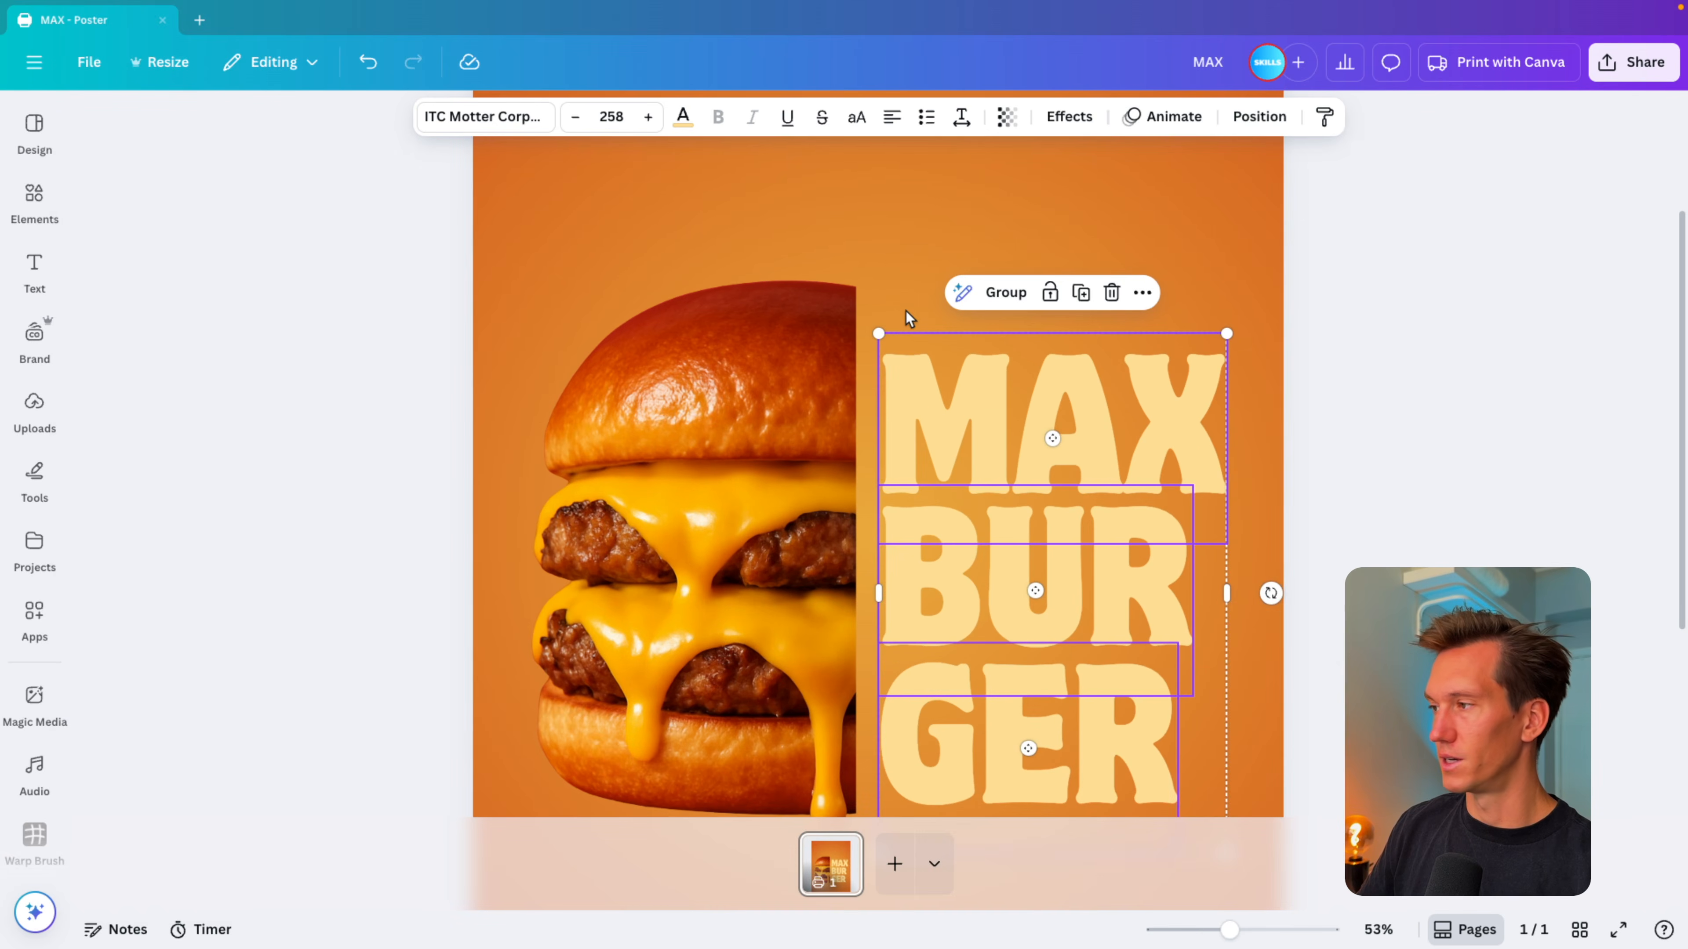
click(889, 308)
scroll(1157, 392, down, 4)
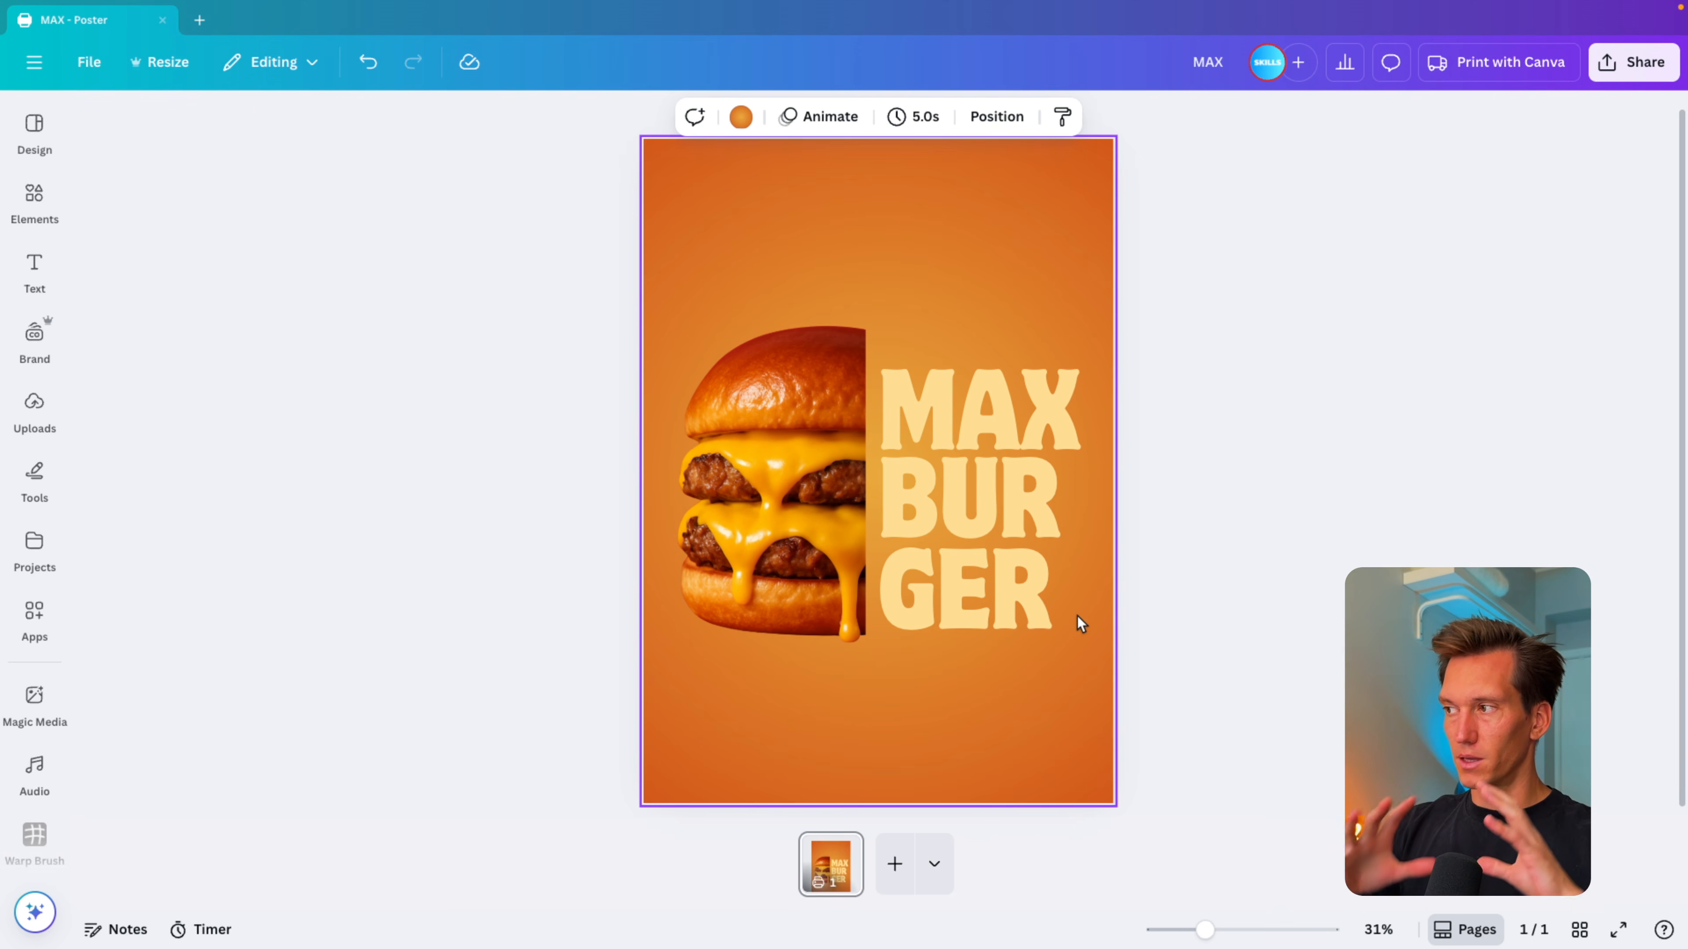
click(1022, 390)
drag(1082, 351, 1018, 391)
click(1219, 432)
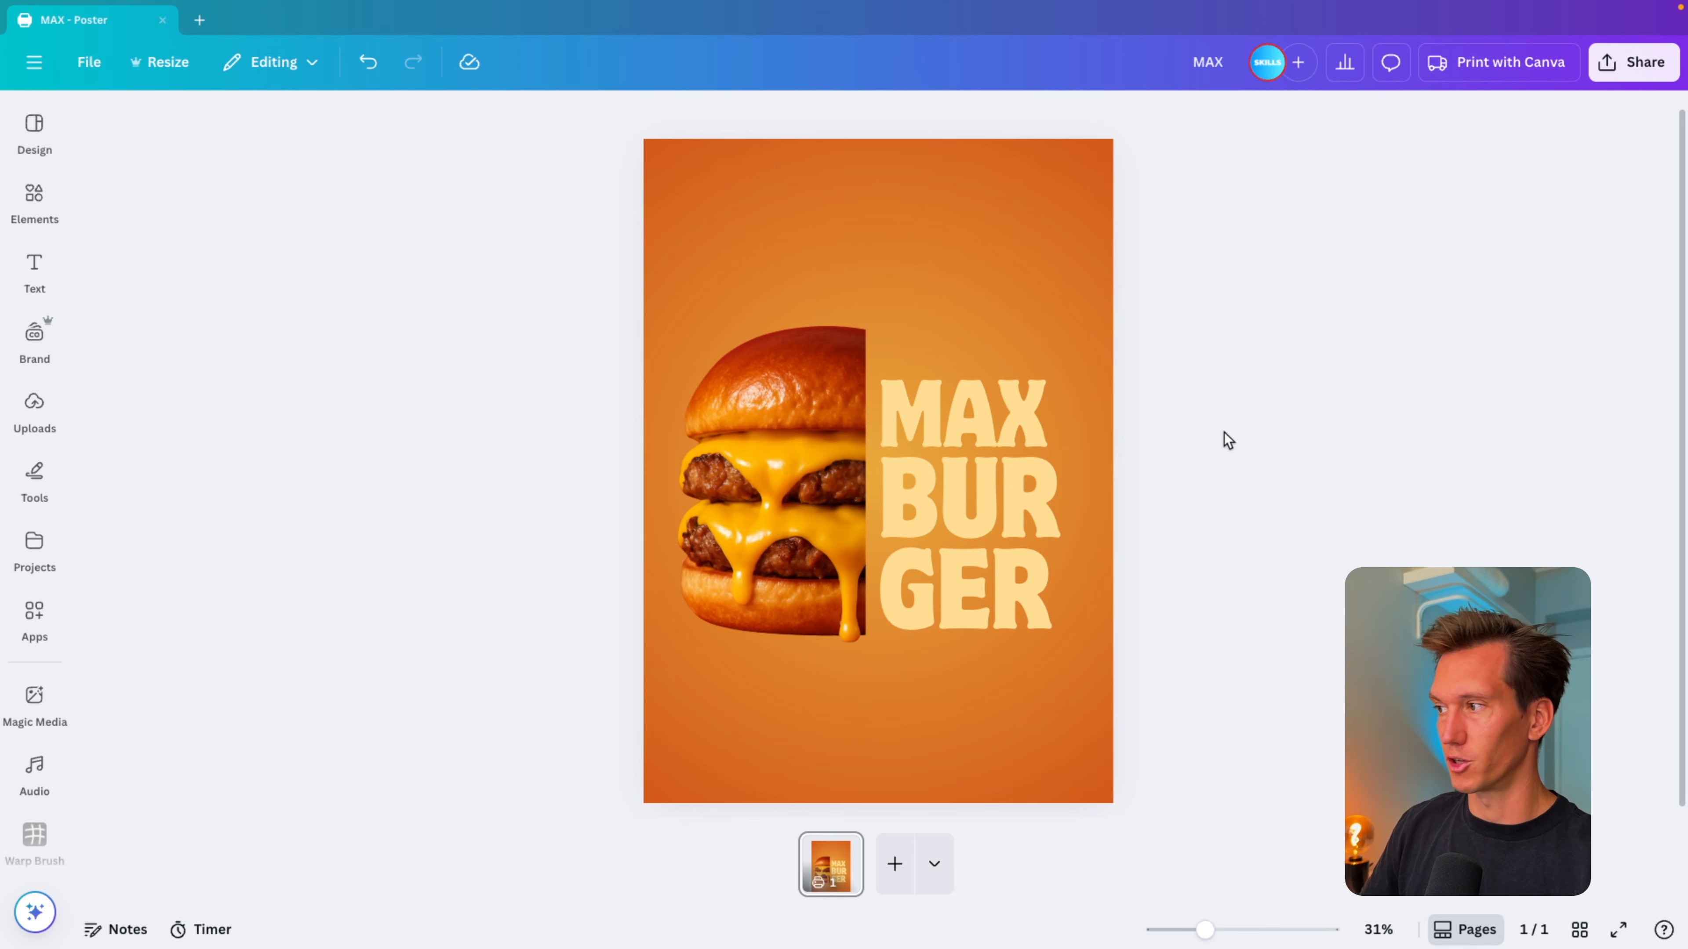
key(ctrl+z)
key(ctrl+z)
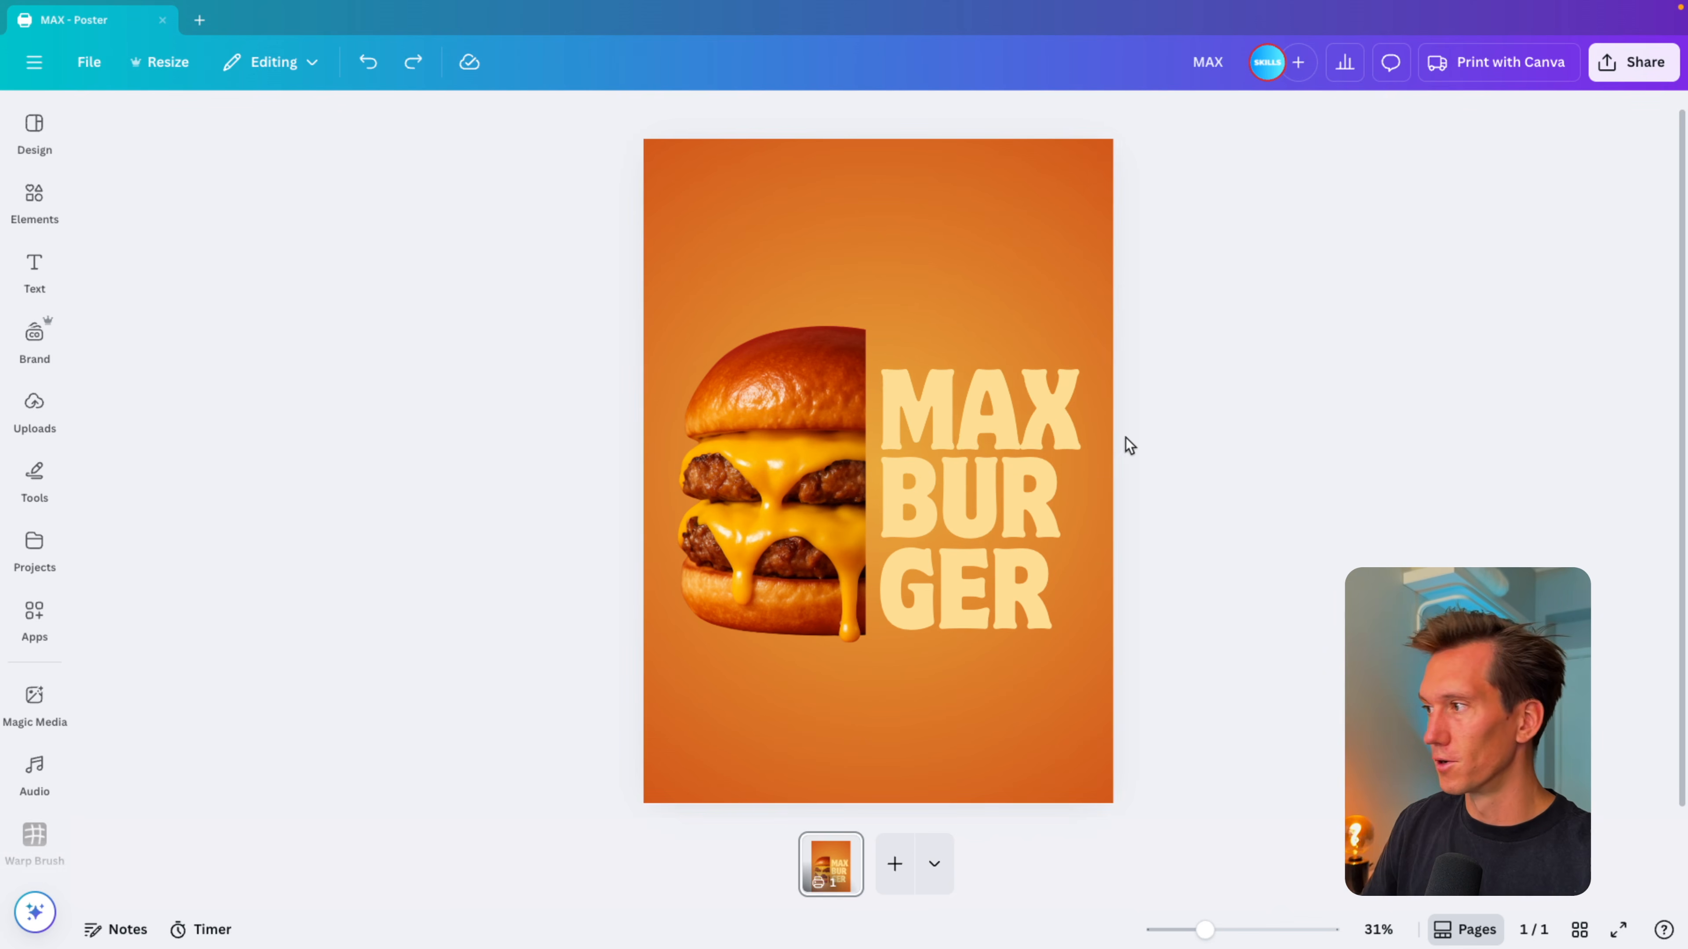
Step: Set the BUR text's letter spacing to 19 and copy its style to the GER text
click(1042, 500)
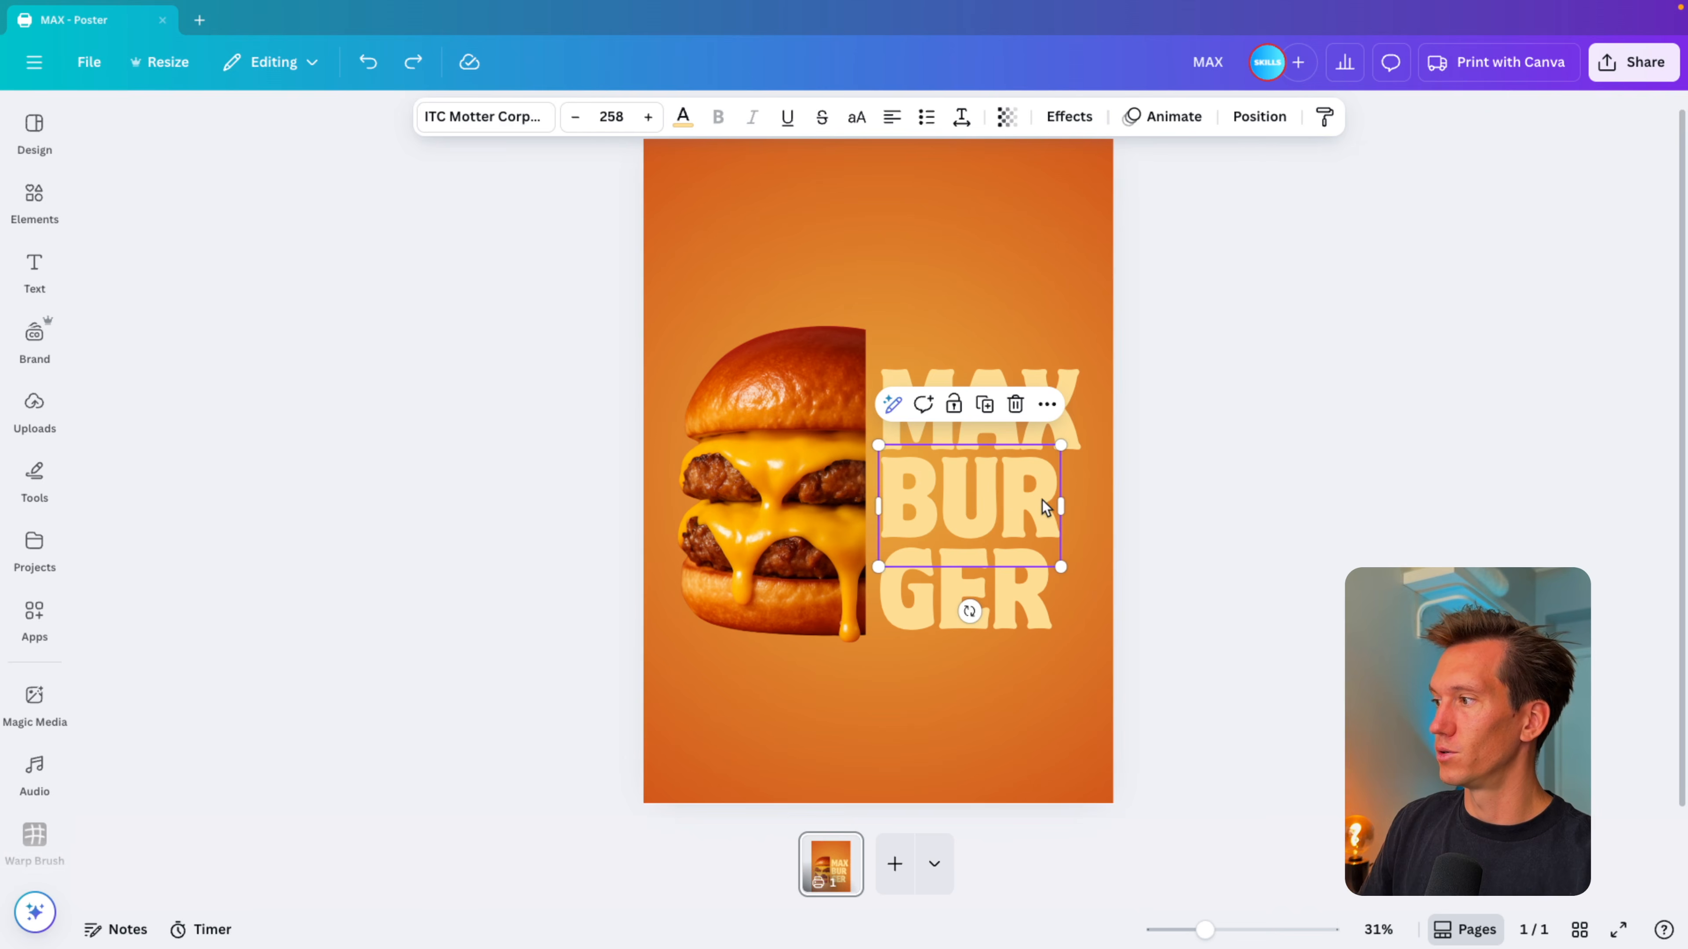
click(961, 116)
drag(892, 198, 896, 207)
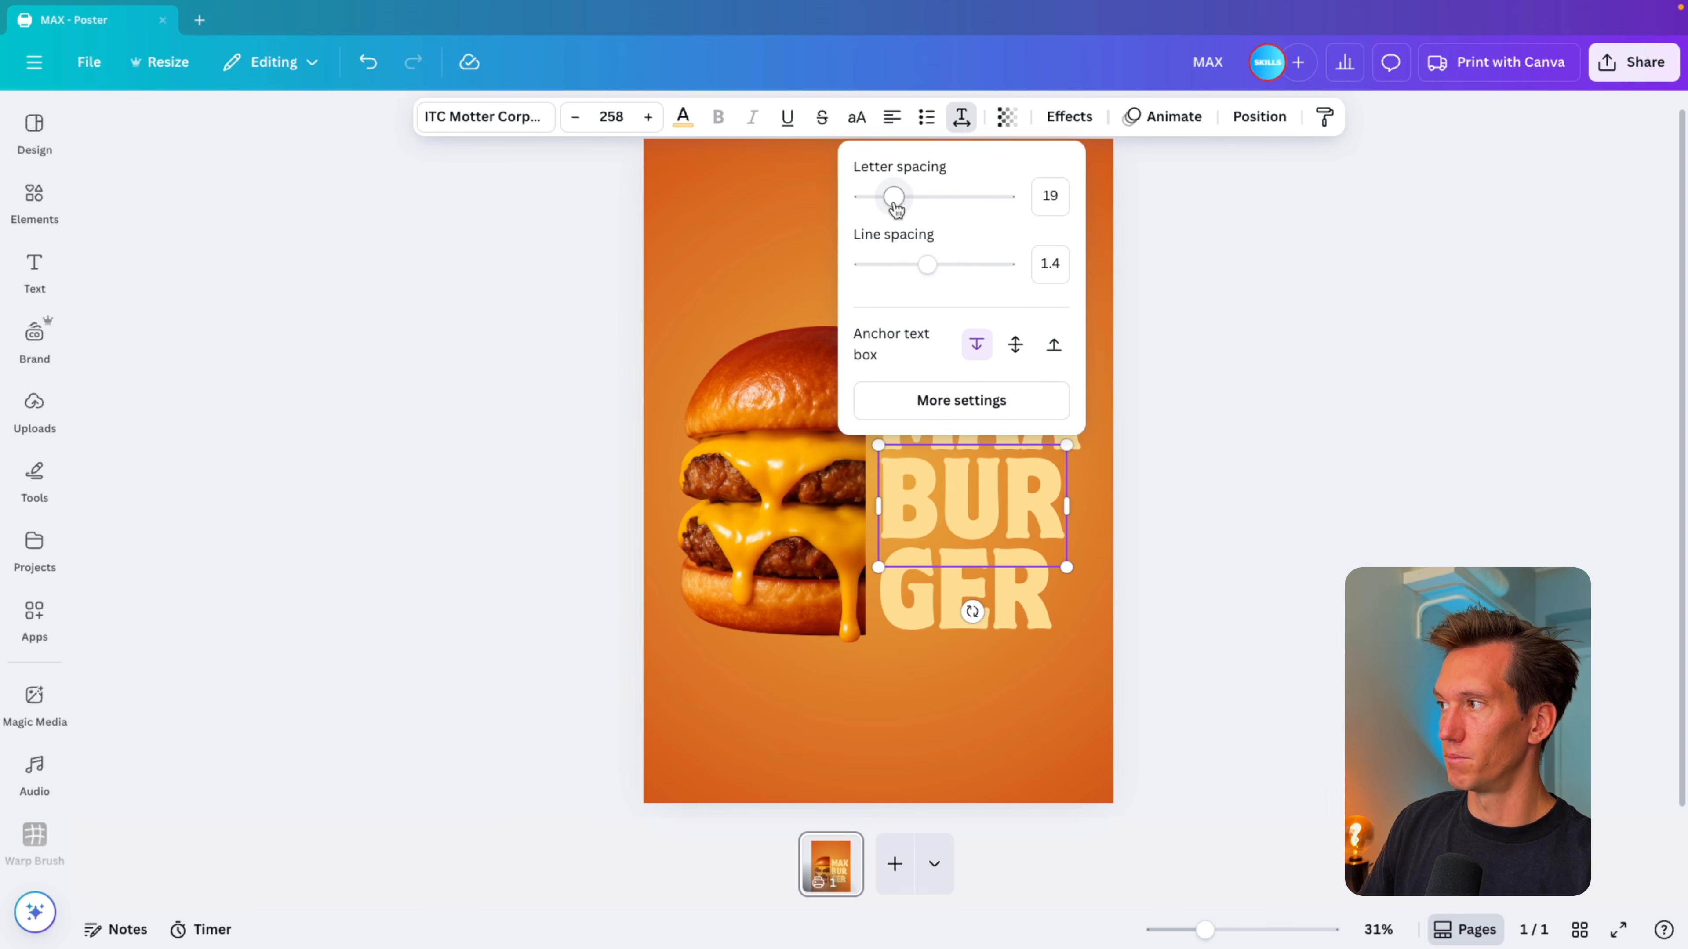
click(1324, 117)
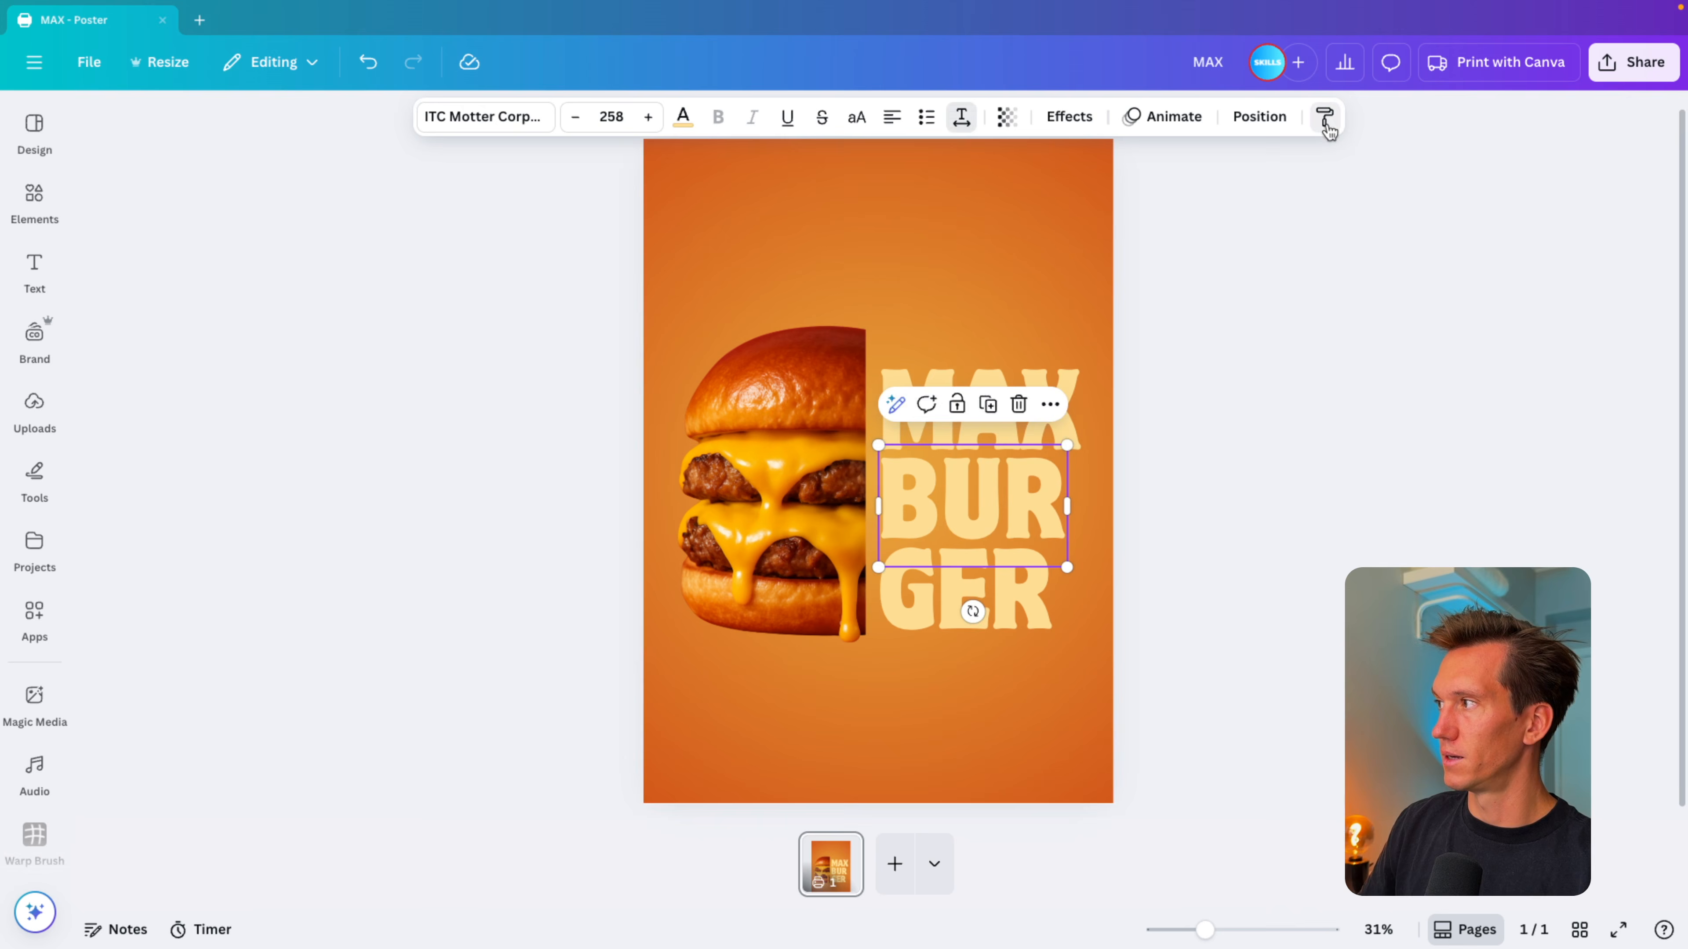
click(1009, 619)
Step: Scale the MAX text down to size 230 so its width roughly matches BUR and GER
click(992, 390)
drag(1082, 359, 1059, 370)
click(1323, 571)
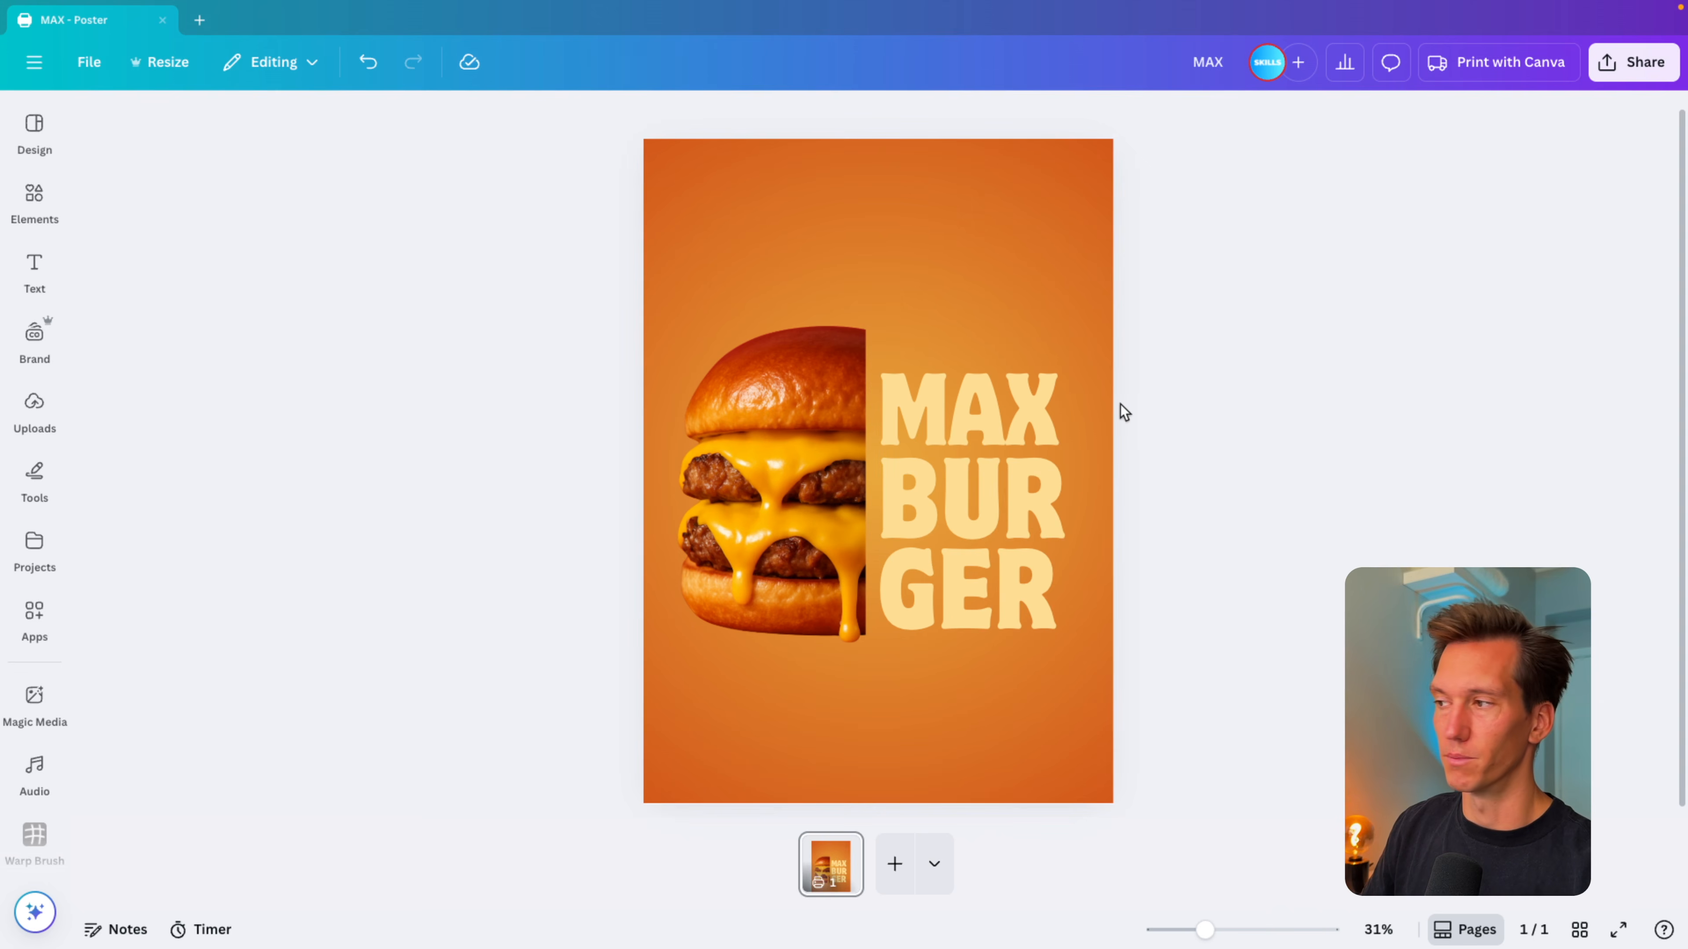
Step: Add the text "BEST SELLER" at size 75.8 directly above MAX and colour it with the document's pale yellow
key(t)
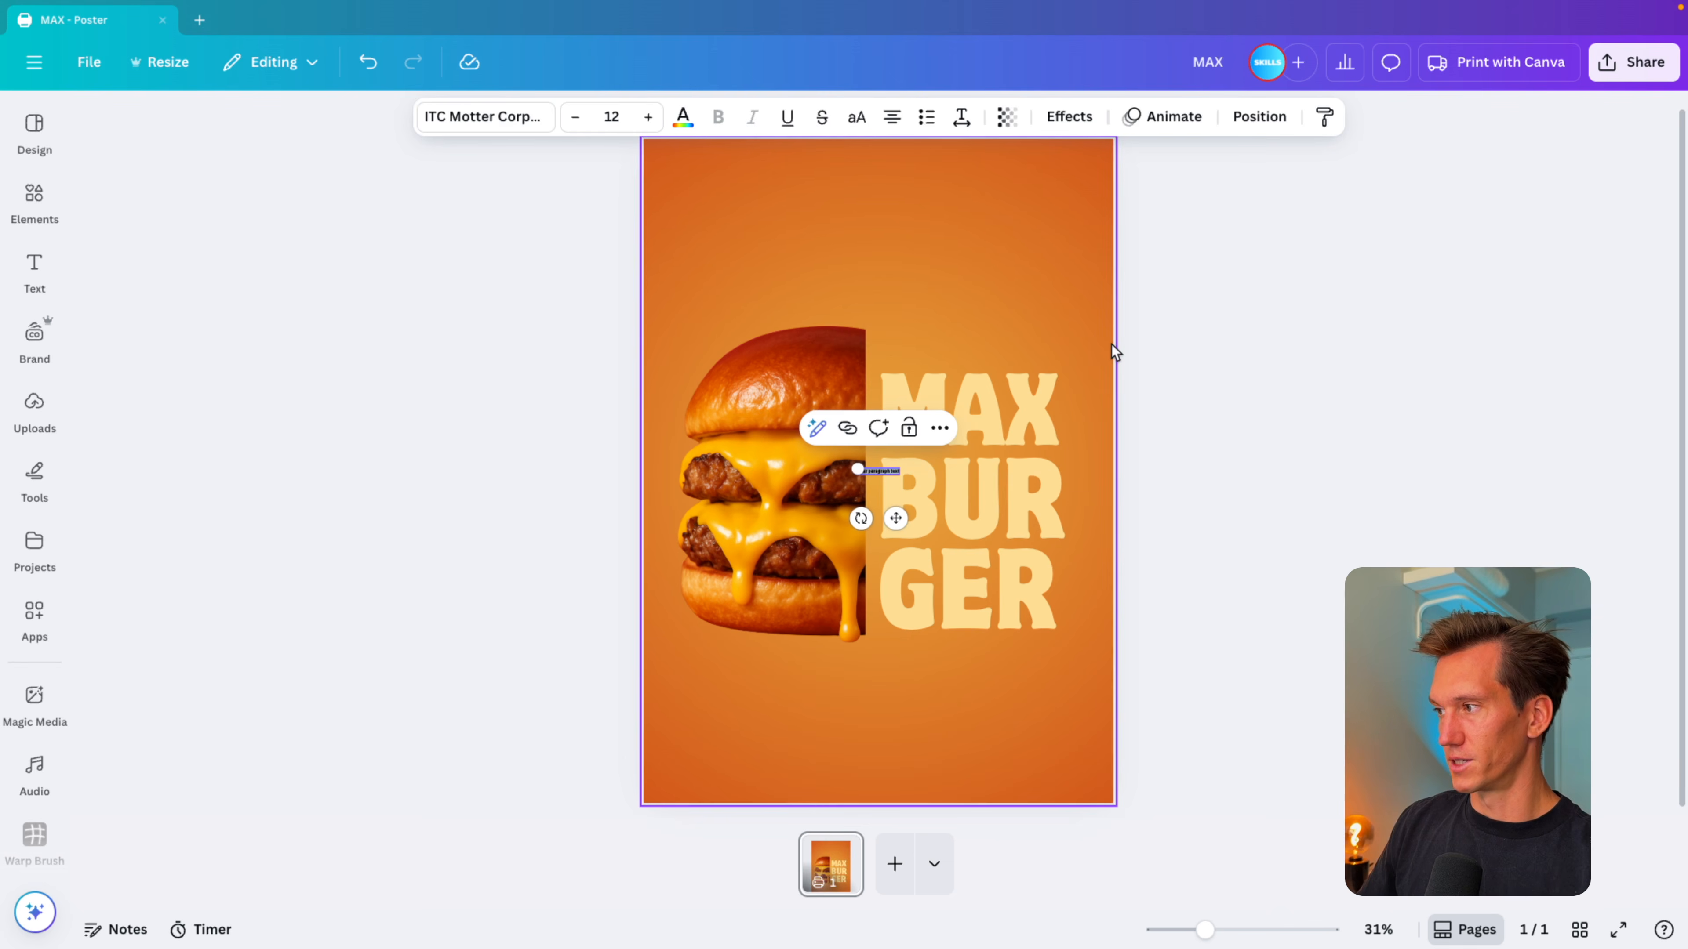
text(TASTE)
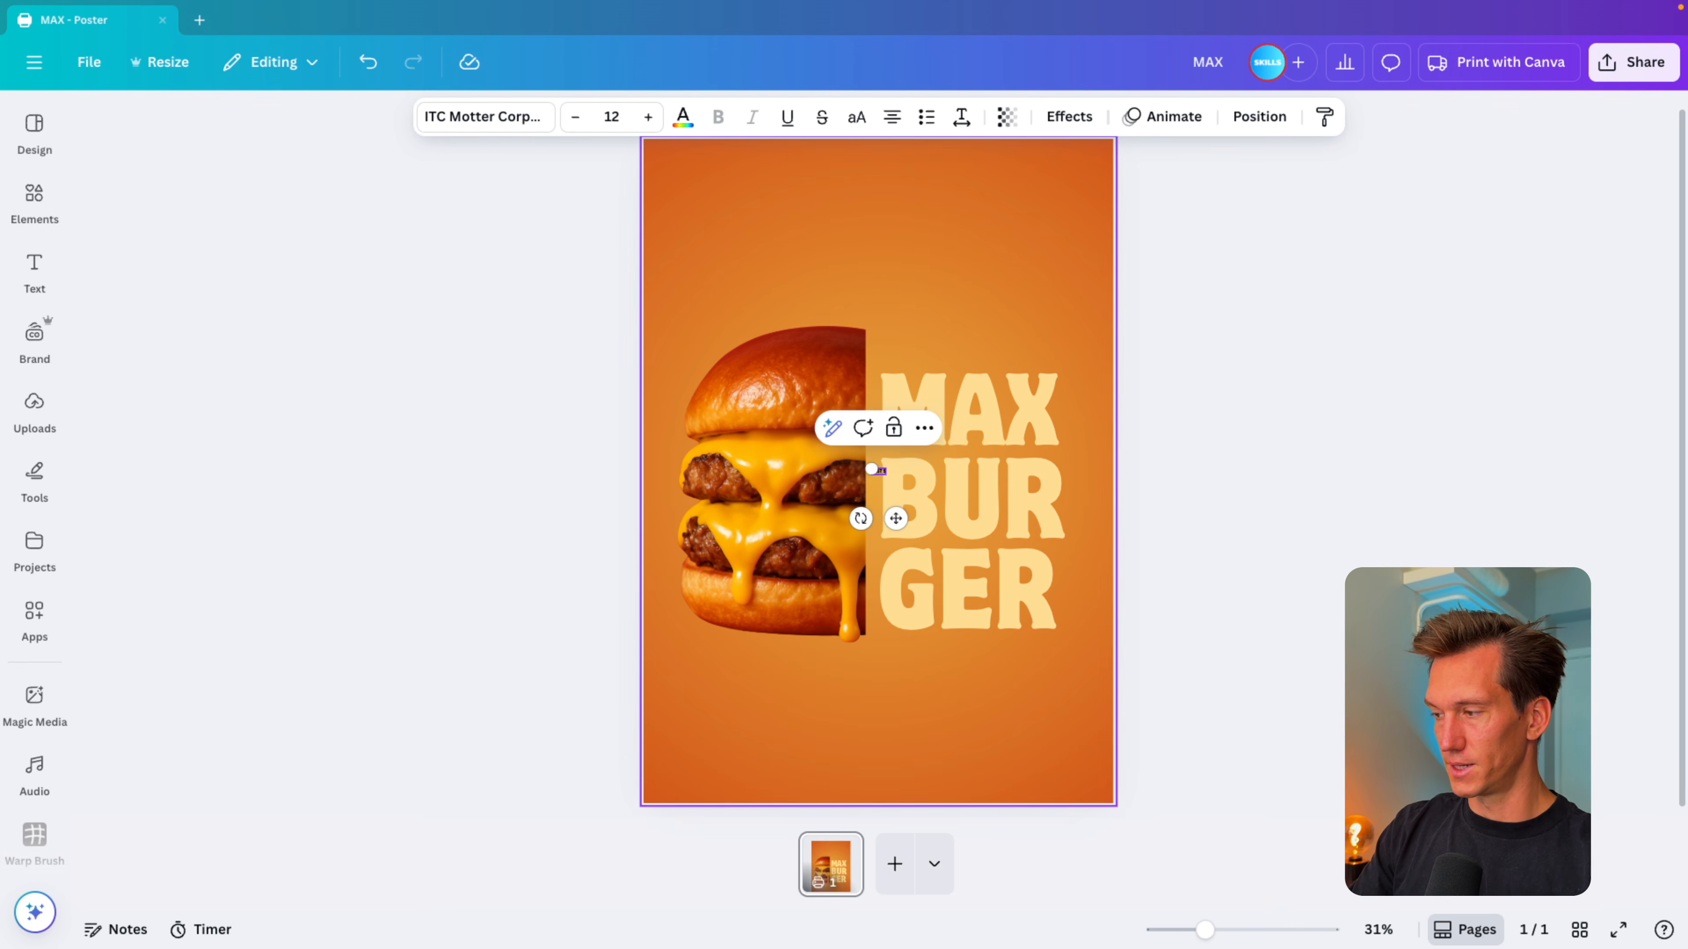
key(ctrl+alt+v)
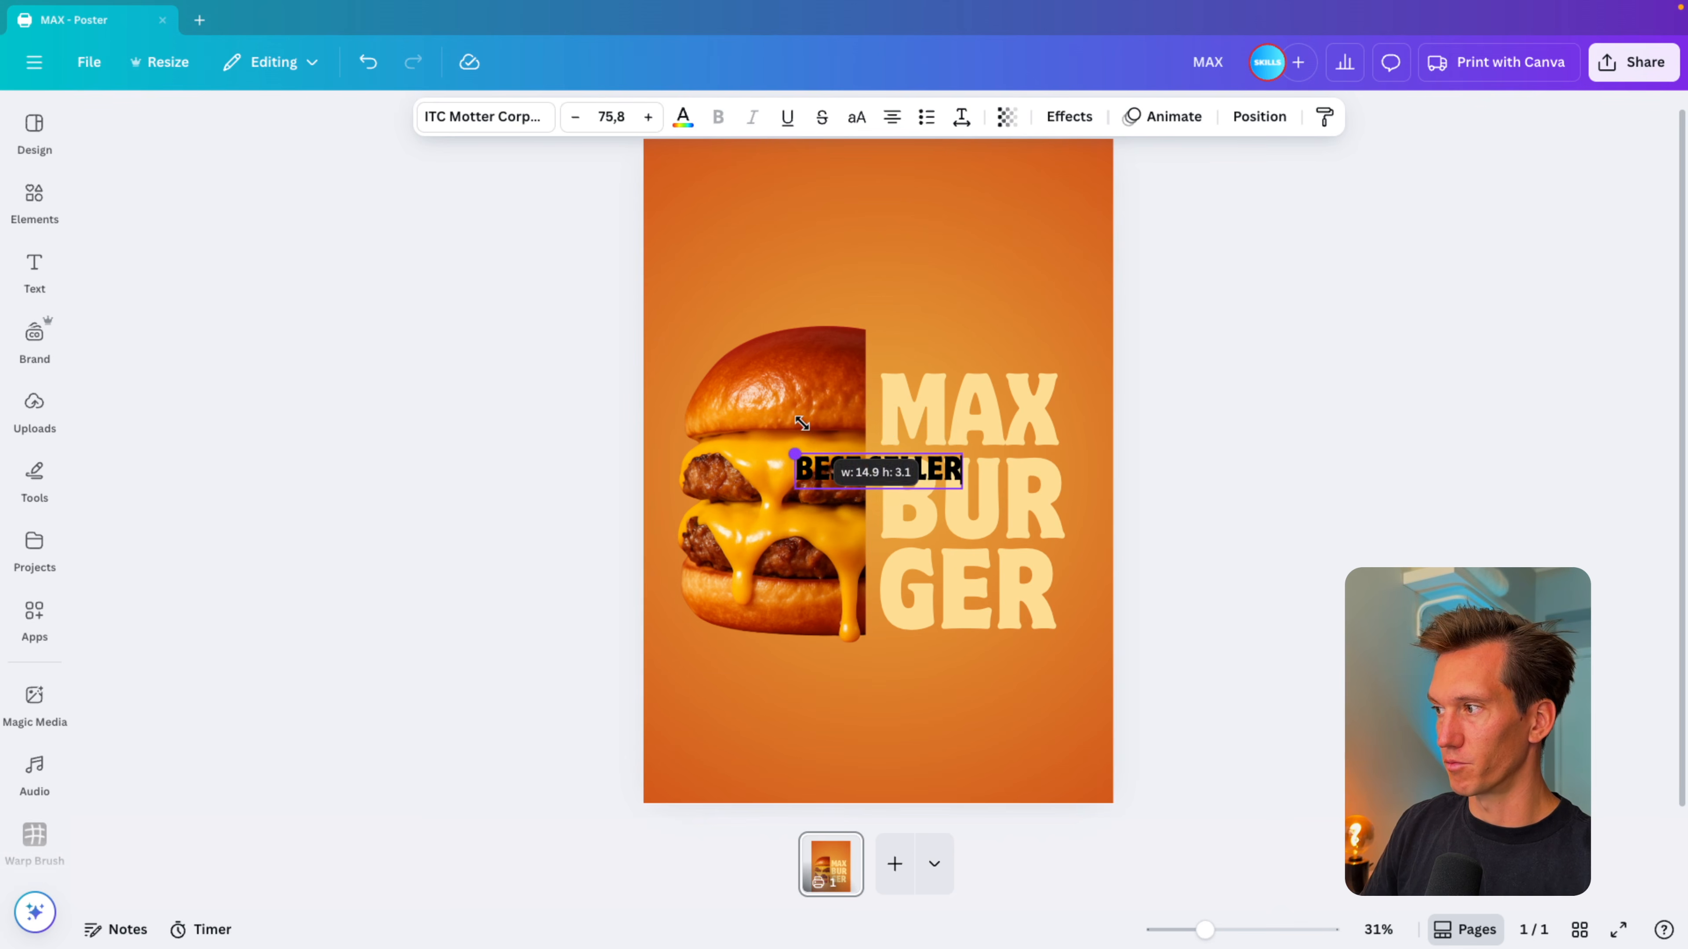
drag(915, 471, 994, 348)
click(683, 117)
click(192, 313)
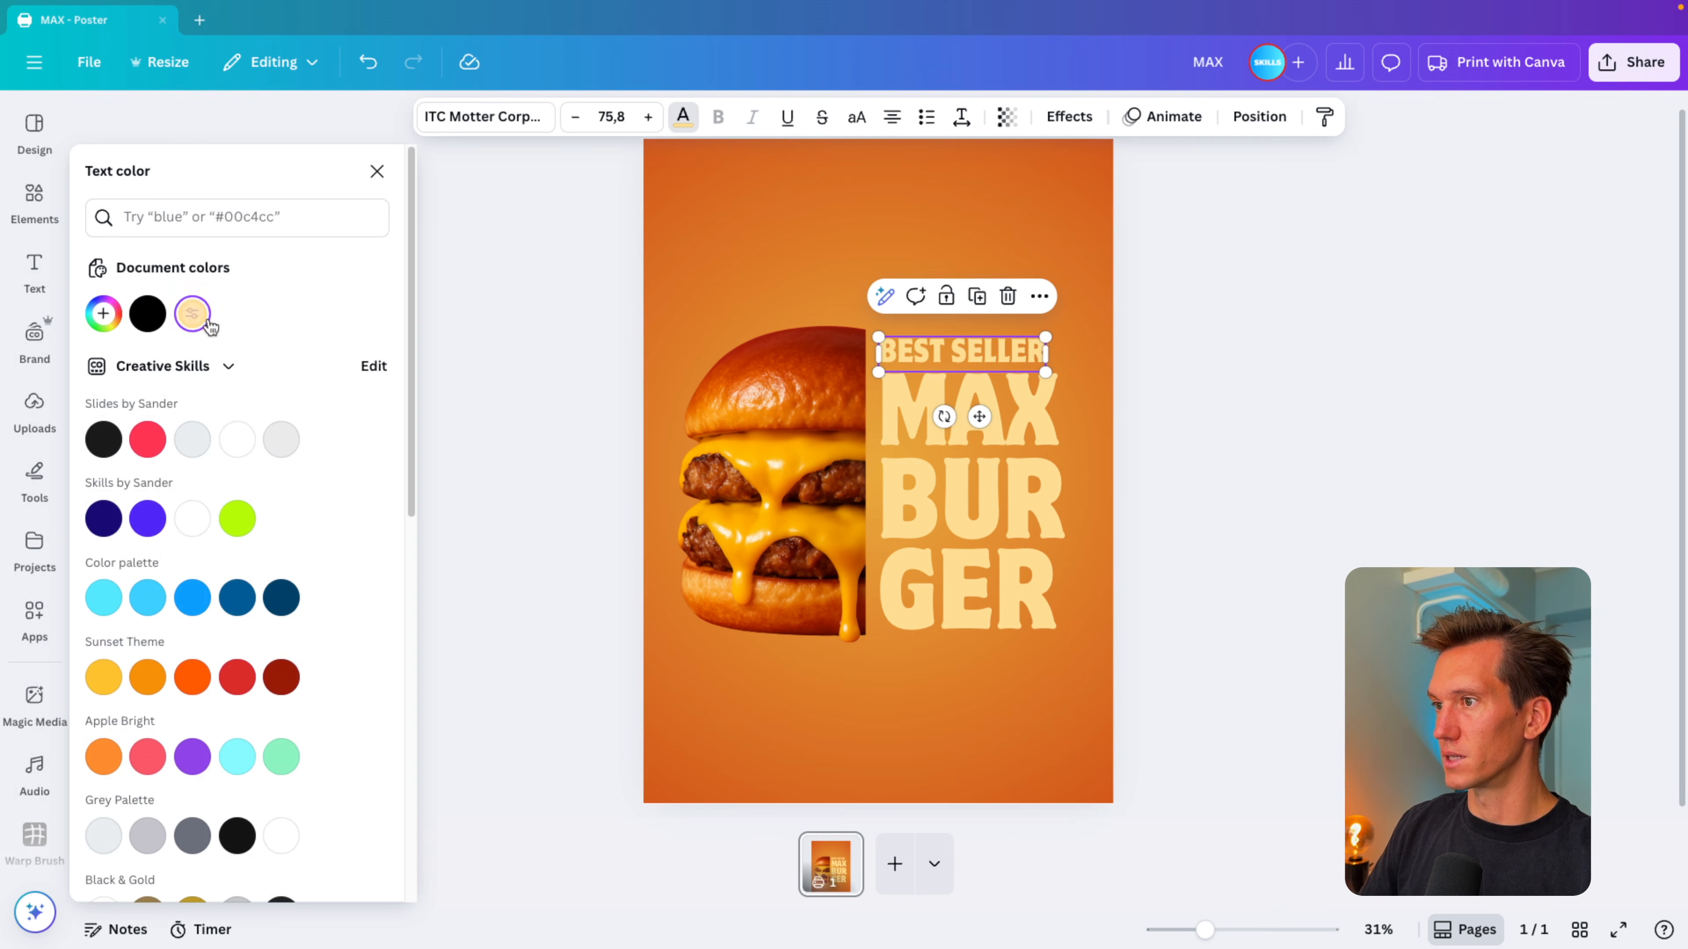
Step: Find the recent "mont" font search and apply Montserrat Medium to the BEST SELLER text
click(483, 117)
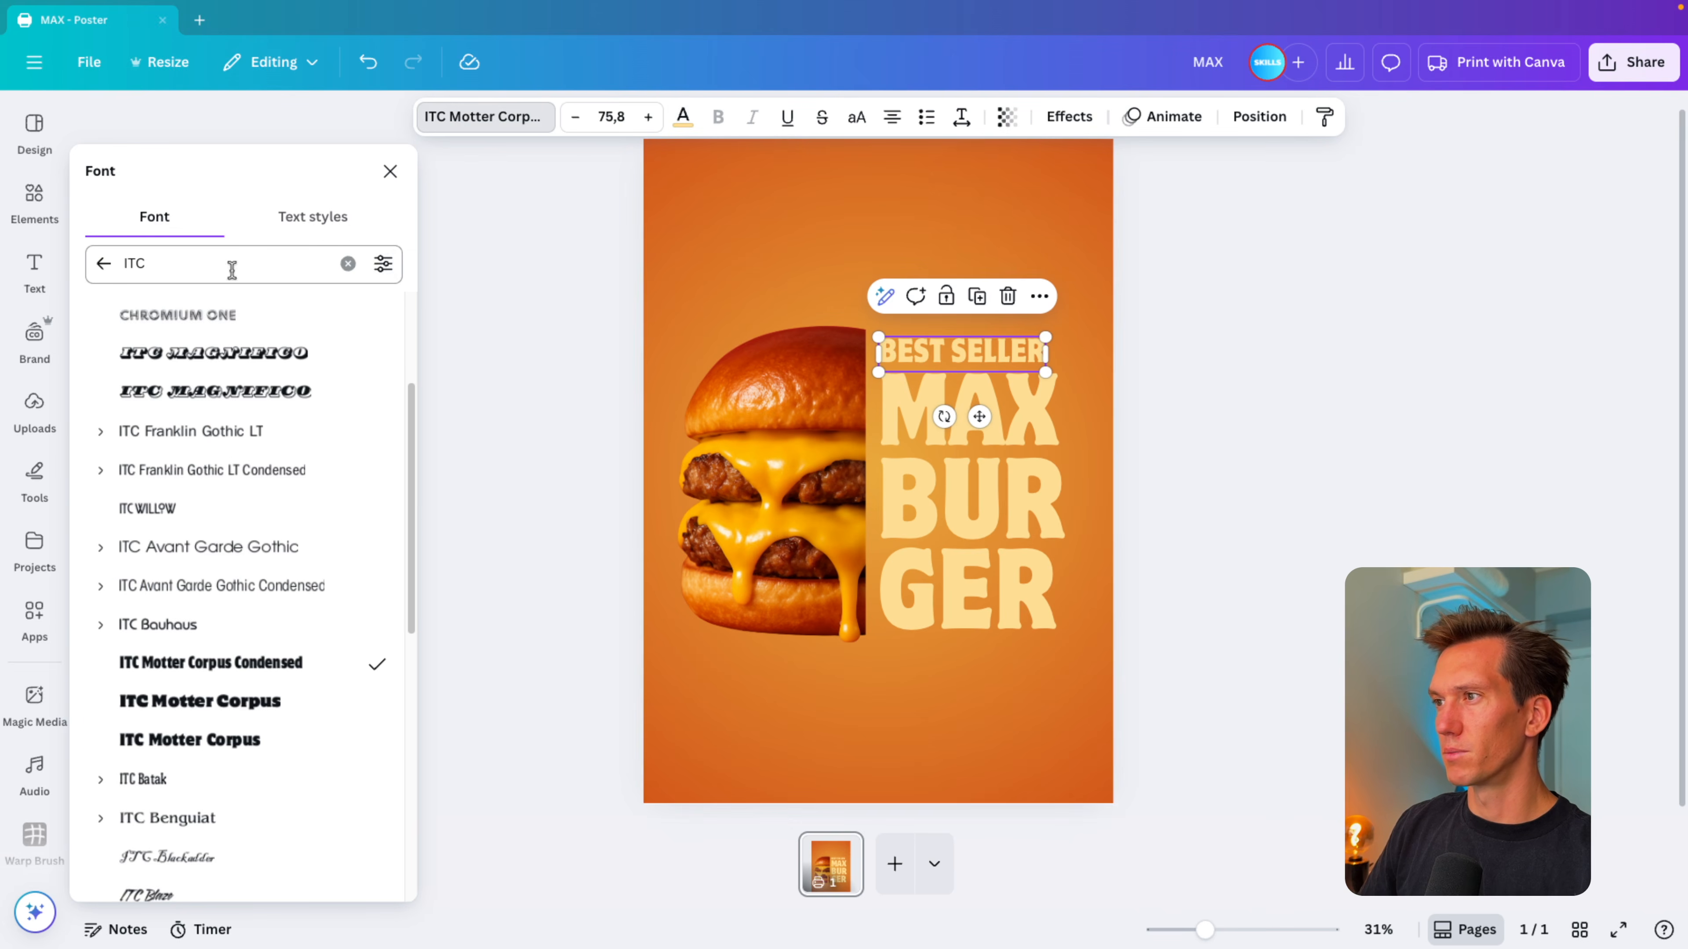
click(349, 264)
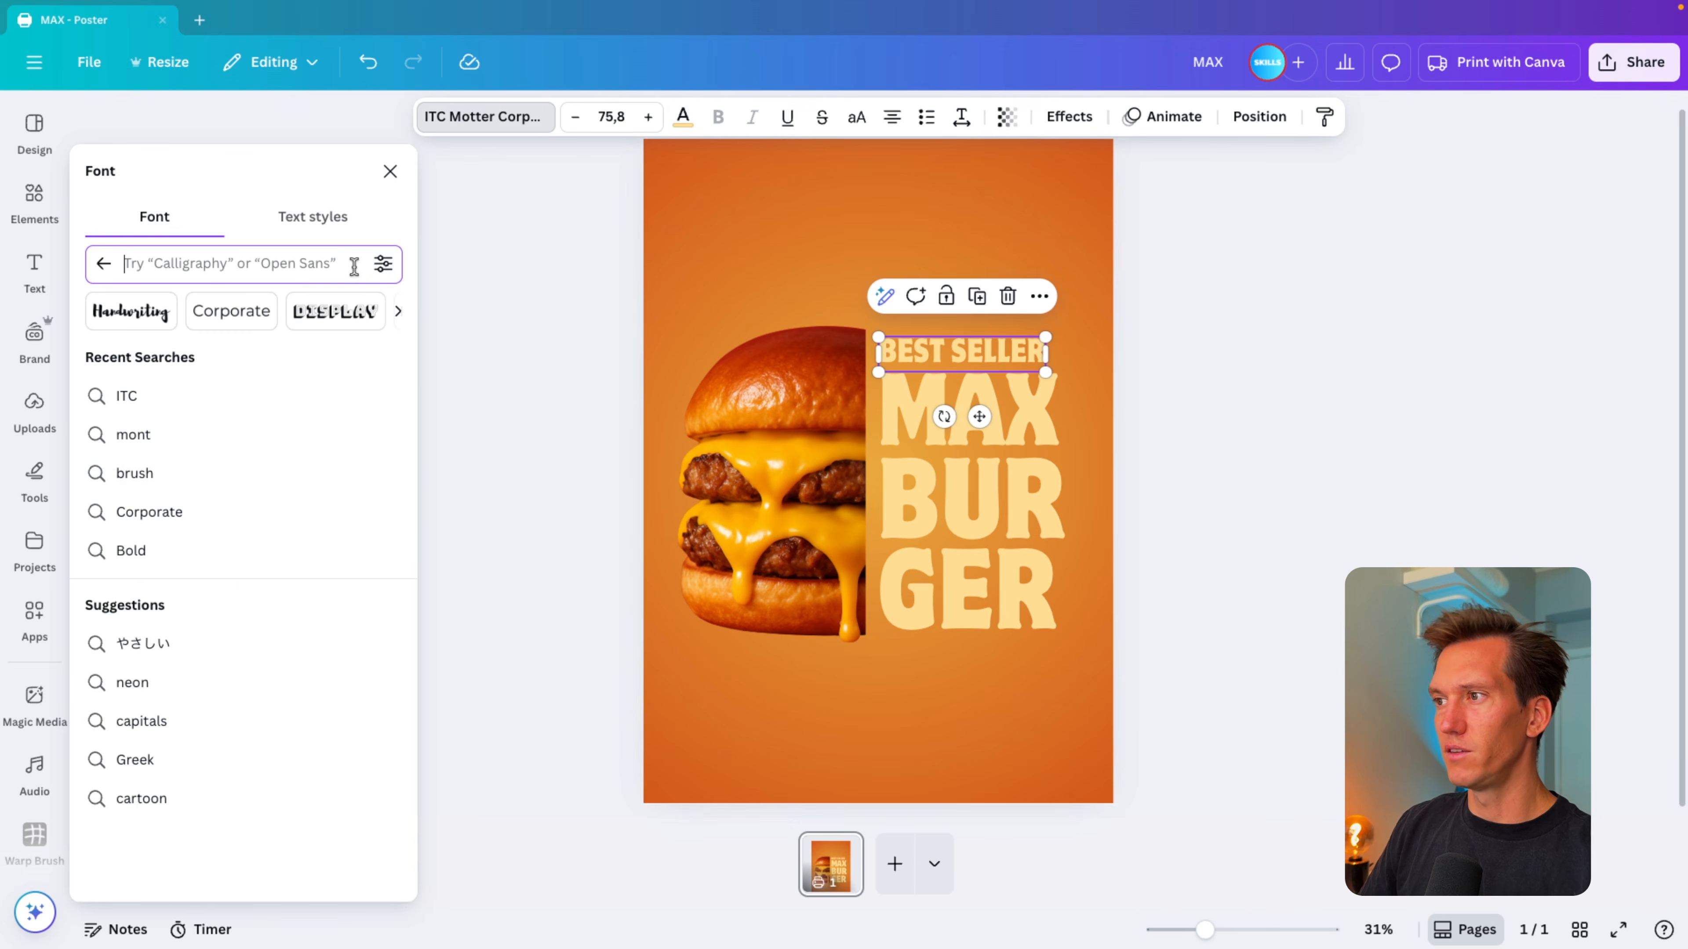
click(151, 435)
click(161, 357)
click(103, 358)
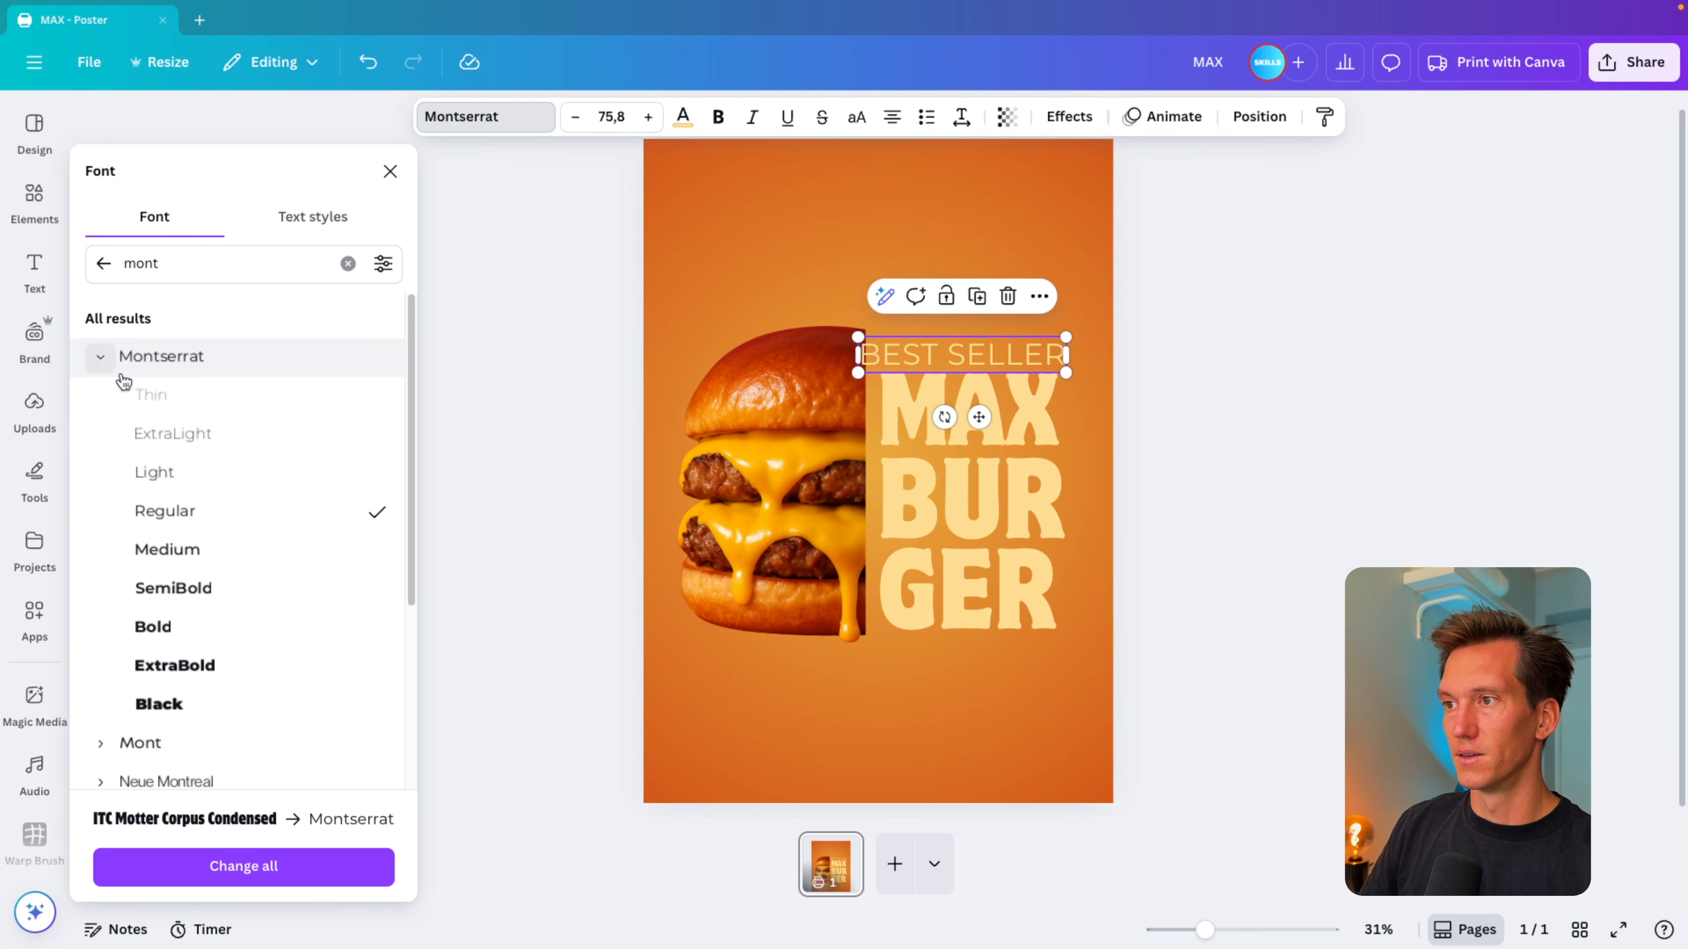
click(226, 550)
Step: Resize the BEST SELLER text to size 64.2 and line it up with the left edge of MAX
drag(1066, 373, 982, 351)
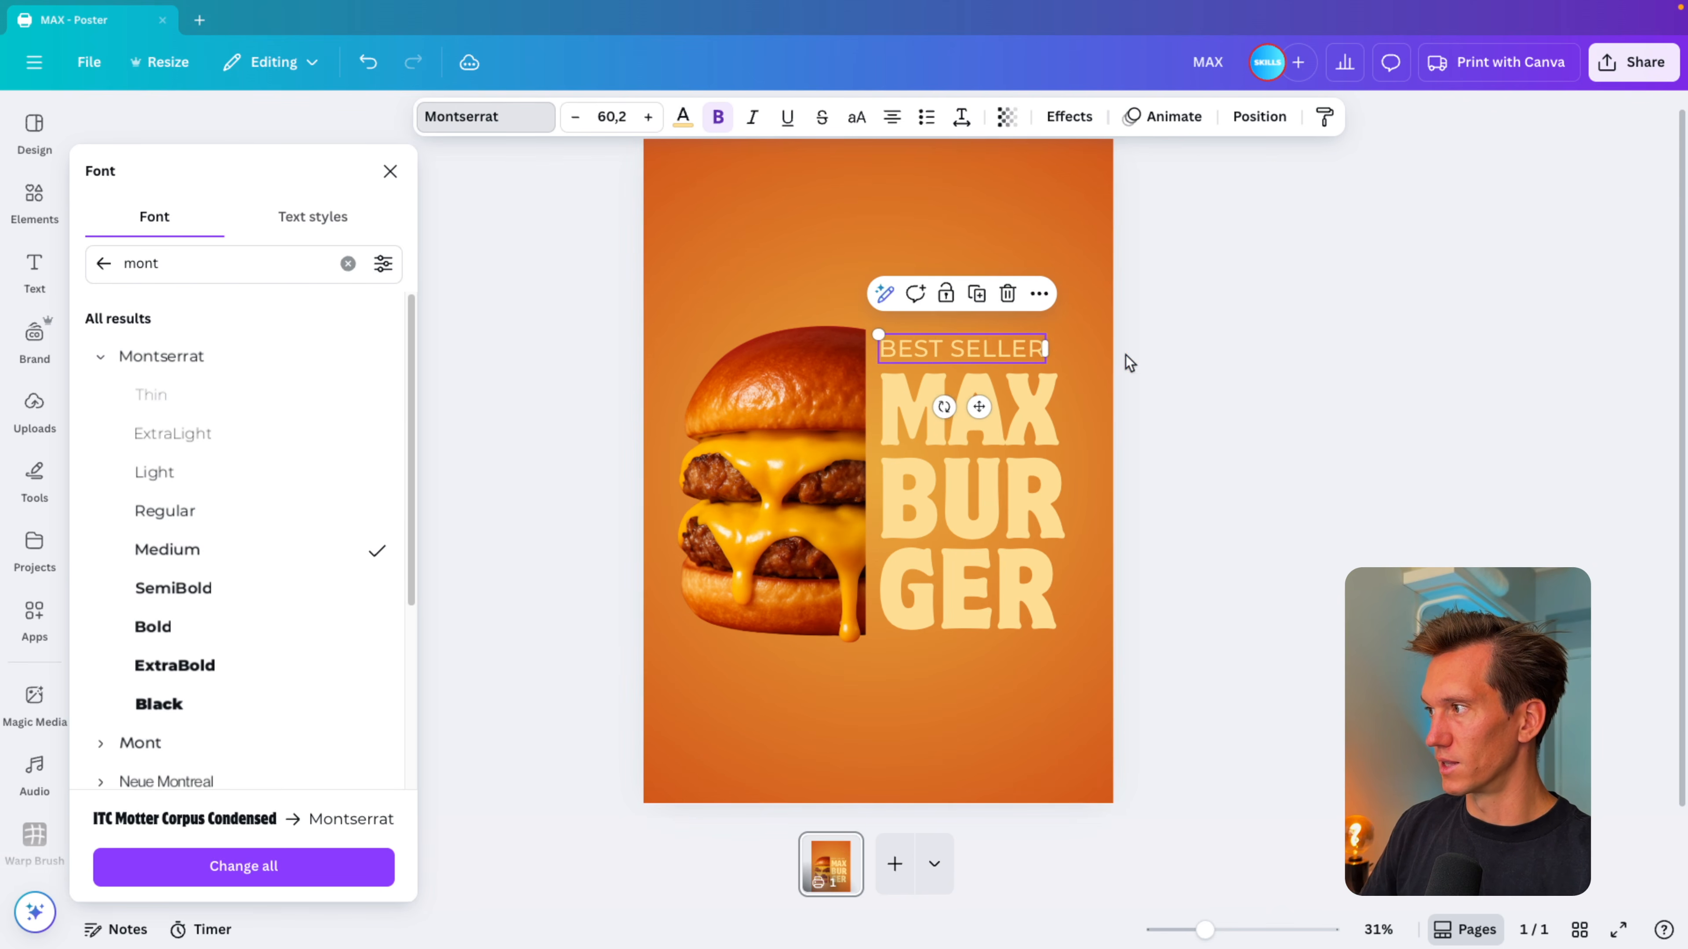
scroll(1127, 355, up, 5)
scroll(1121, 350, up, 2)
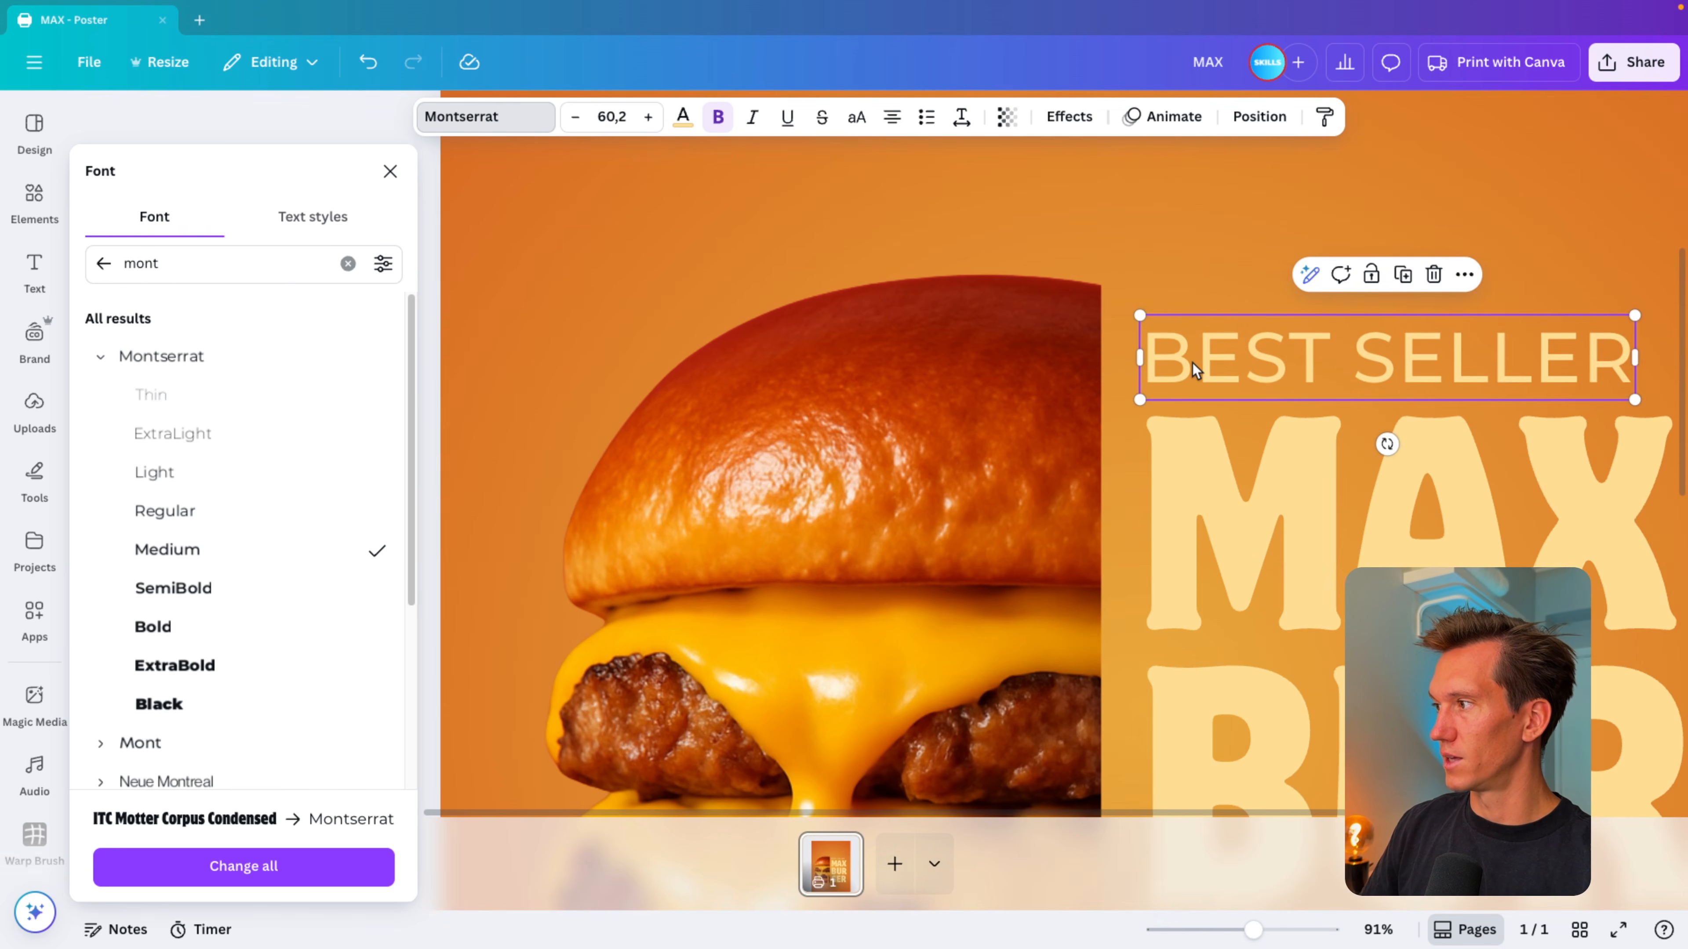
scroll(1193, 363, down, 2)
drag(1266, 330, 1288, 323)
scroll(1311, 440, down, 3)
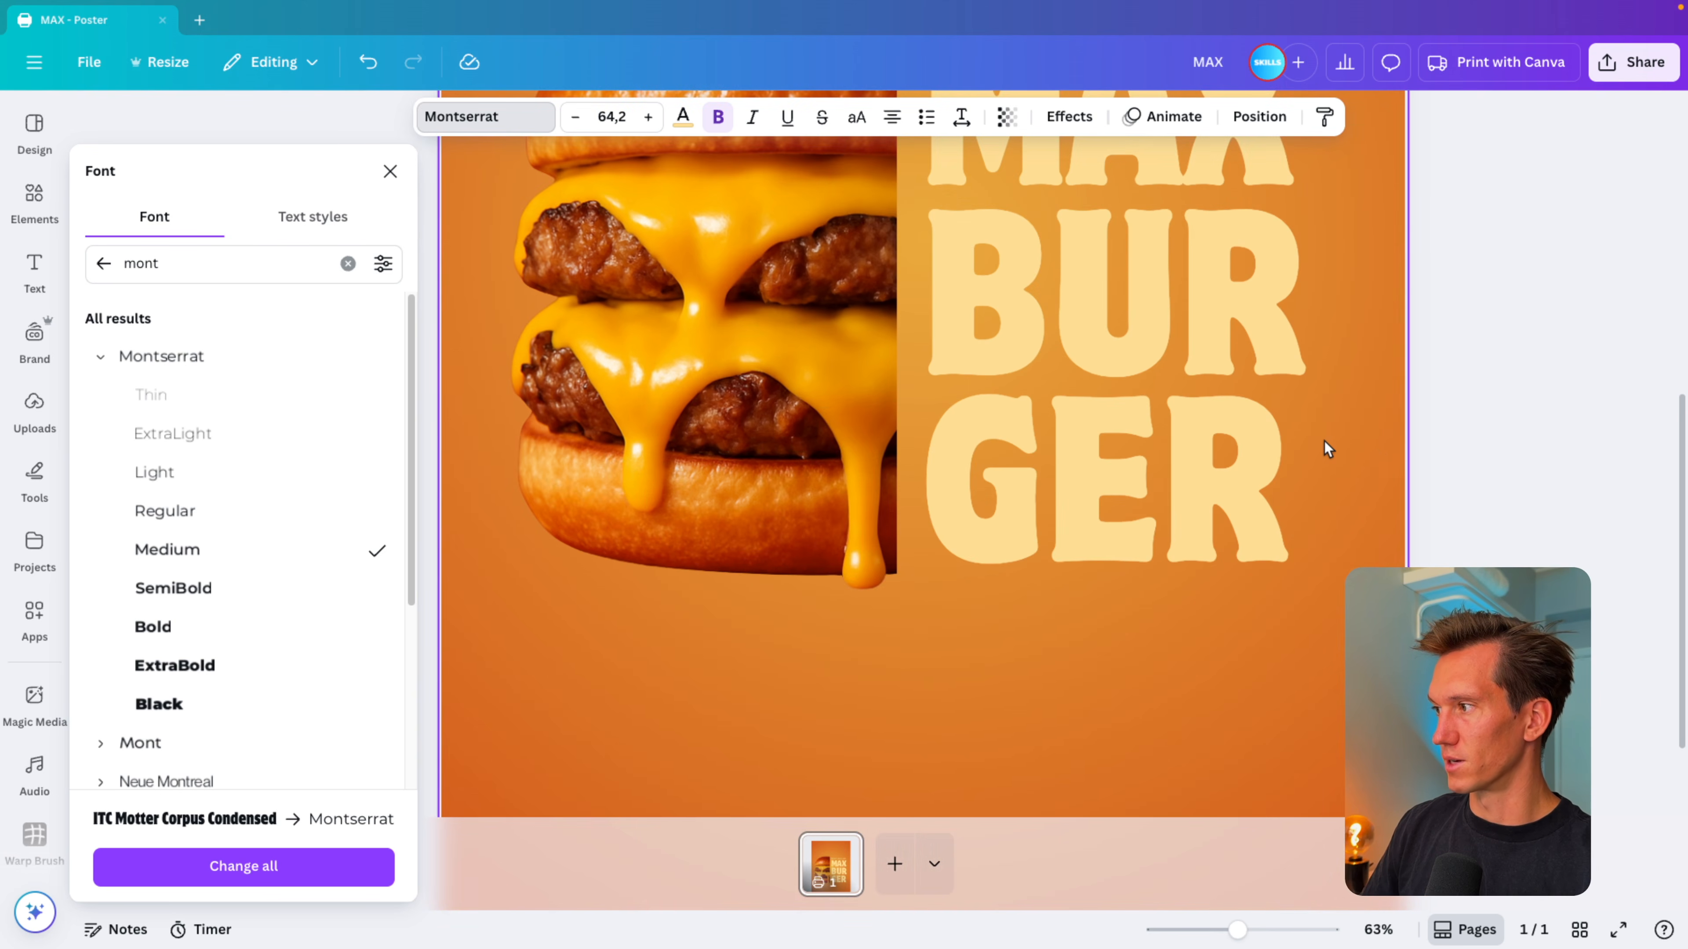
scroll(1374, 448, up, 3)
scroll(1374, 449, down, 4)
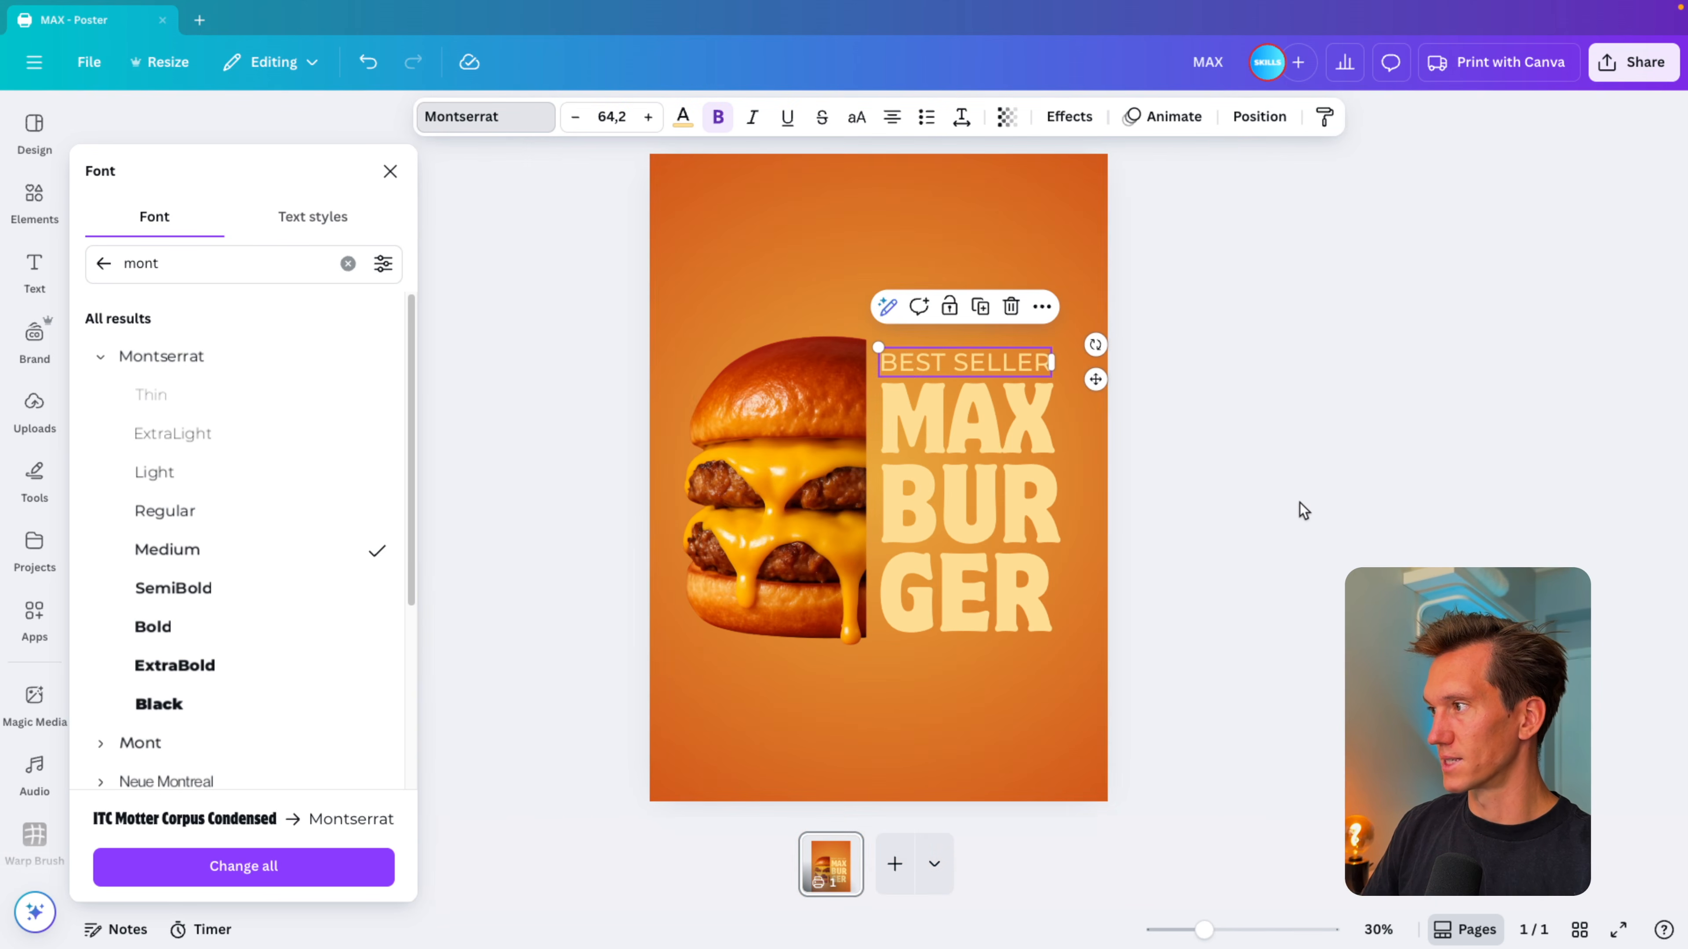
Step: Select the burger and all the text together and move them slightly up on the poster
click(1228, 615)
drag(1200, 346, 789, 663)
mouse_move(794, 490)
mouse_down()
mouse_move(794, 461)
mouse_move(794, 477)
mouse_up()
click(1268, 451)
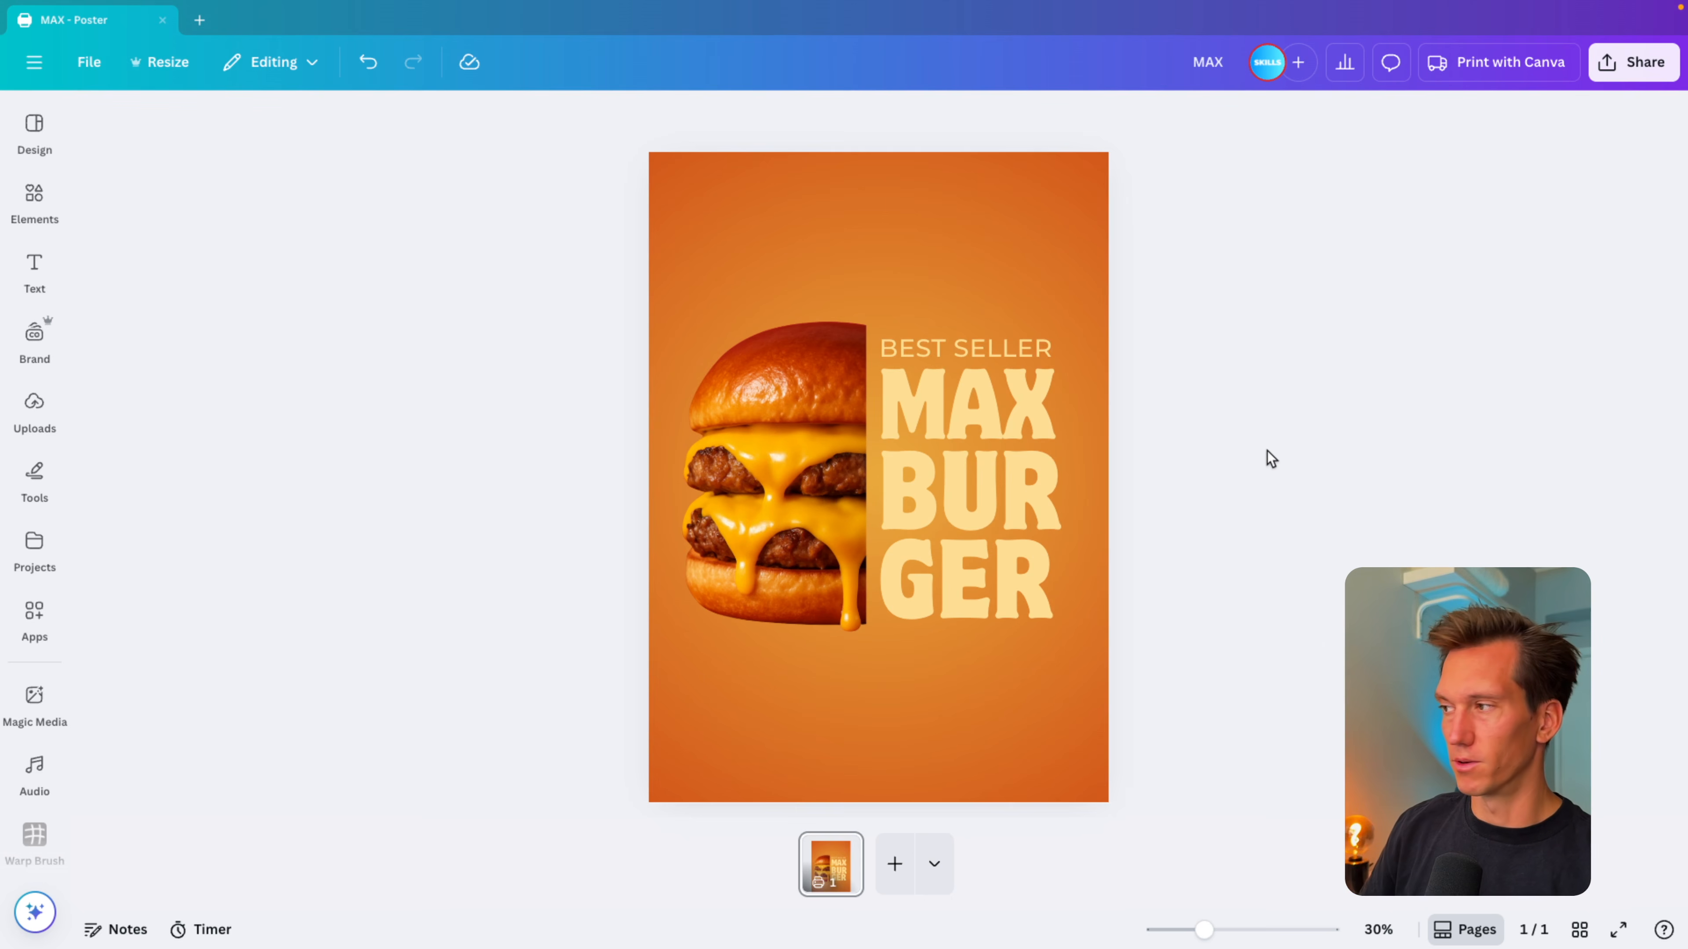
Step: Select the BUR, GER and BEST SELLER texts together and recolour them a saturated yellow, #FFDE00
click(949, 404)
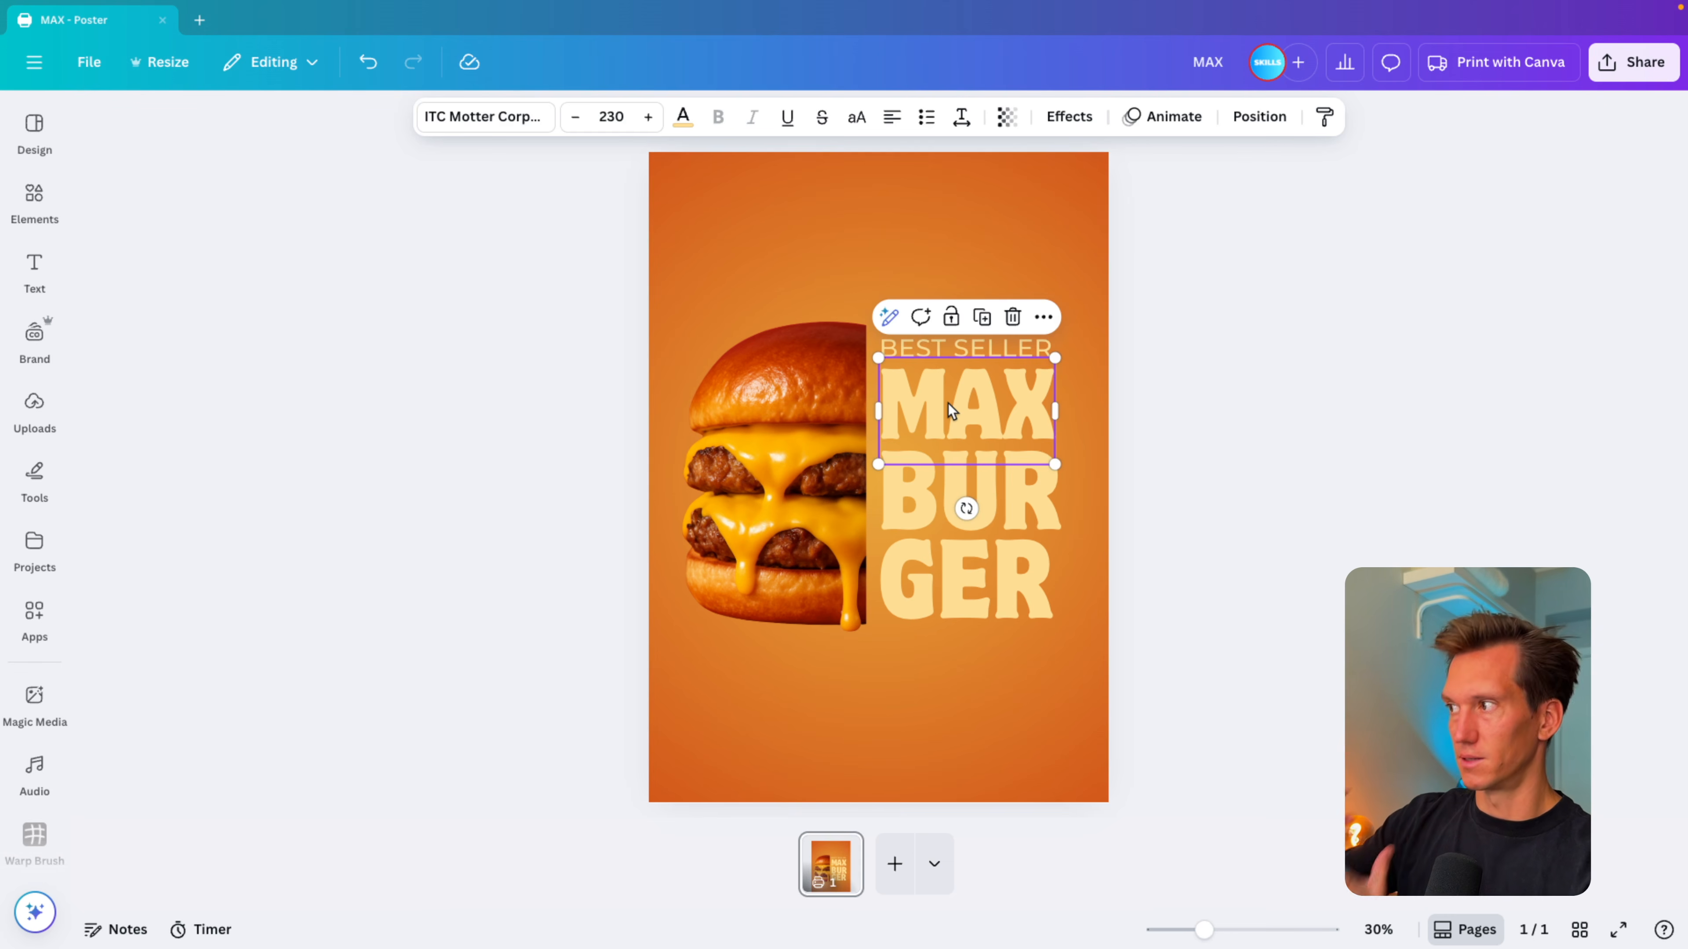
click(997, 495)
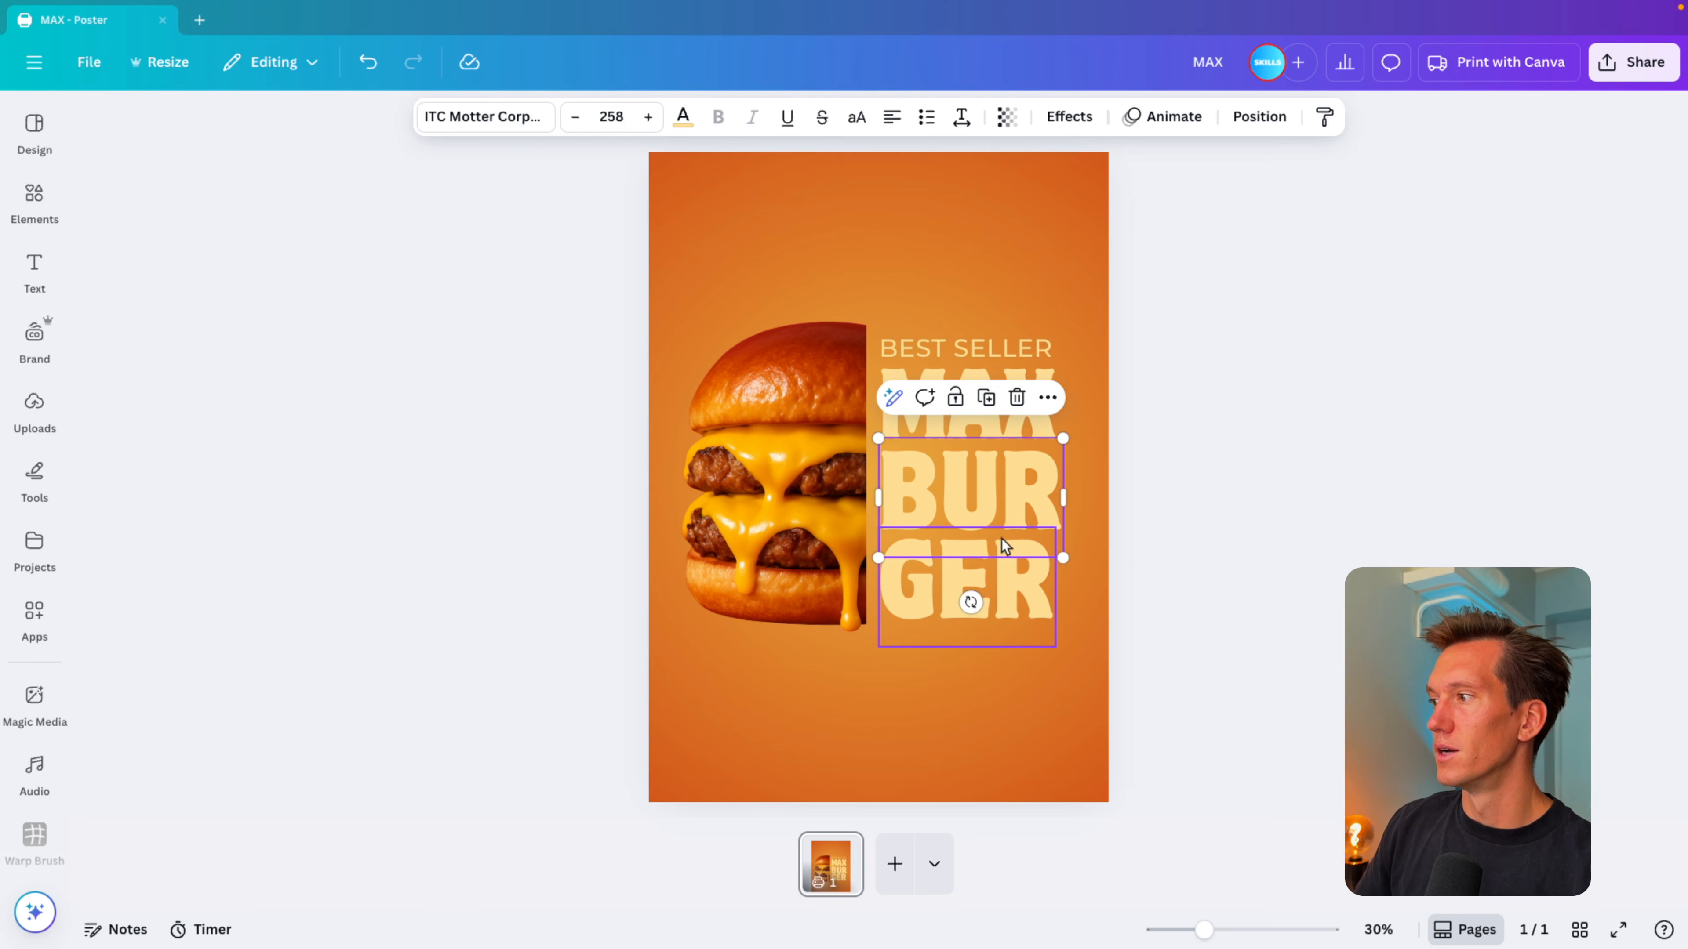
shift+click(1011, 592)
shift+click(1020, 349)
click(682, 118)
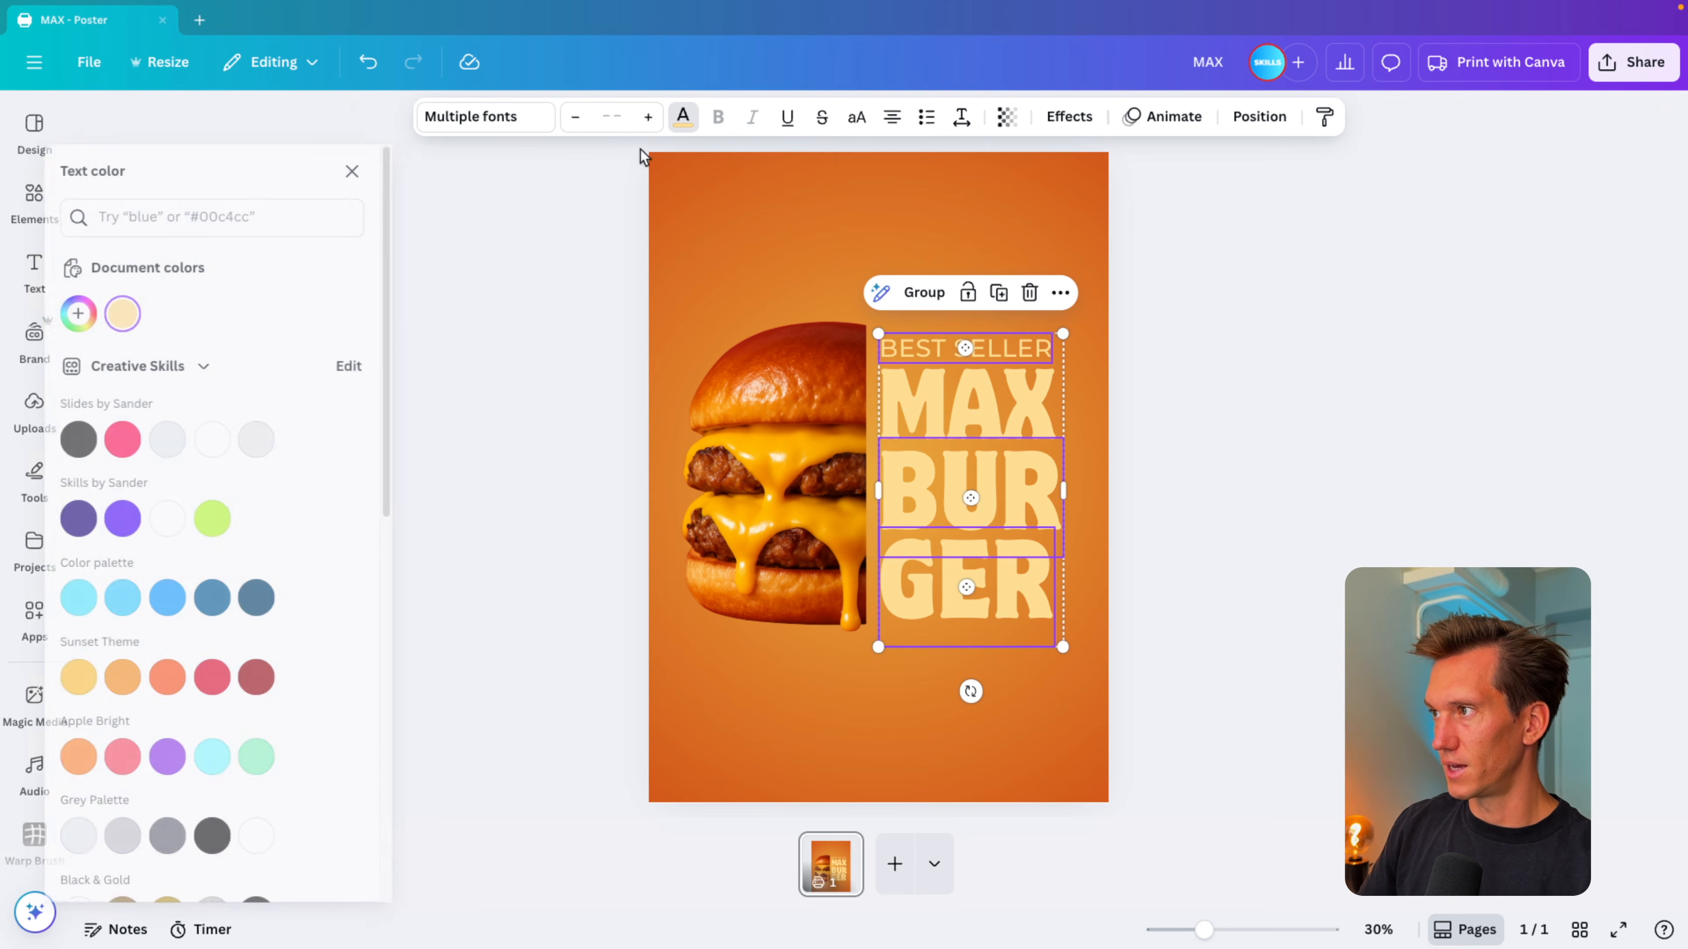
click(118, 318)
drag(135, 485, 140, 489)
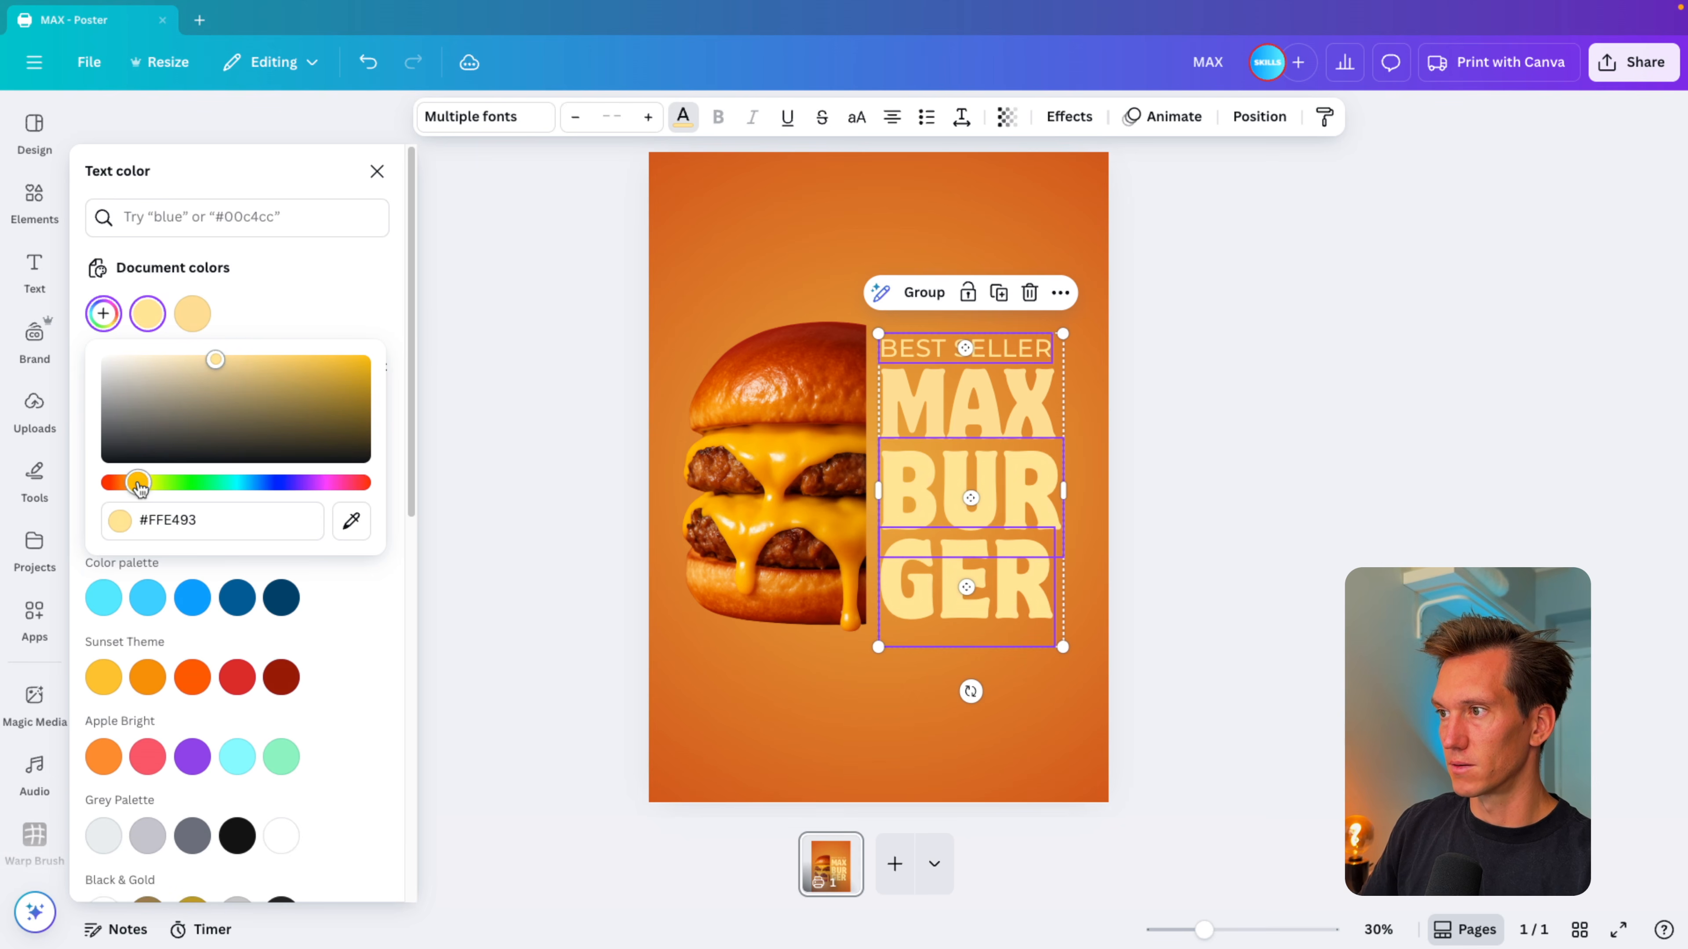
drag(241, 387, 425, 323)
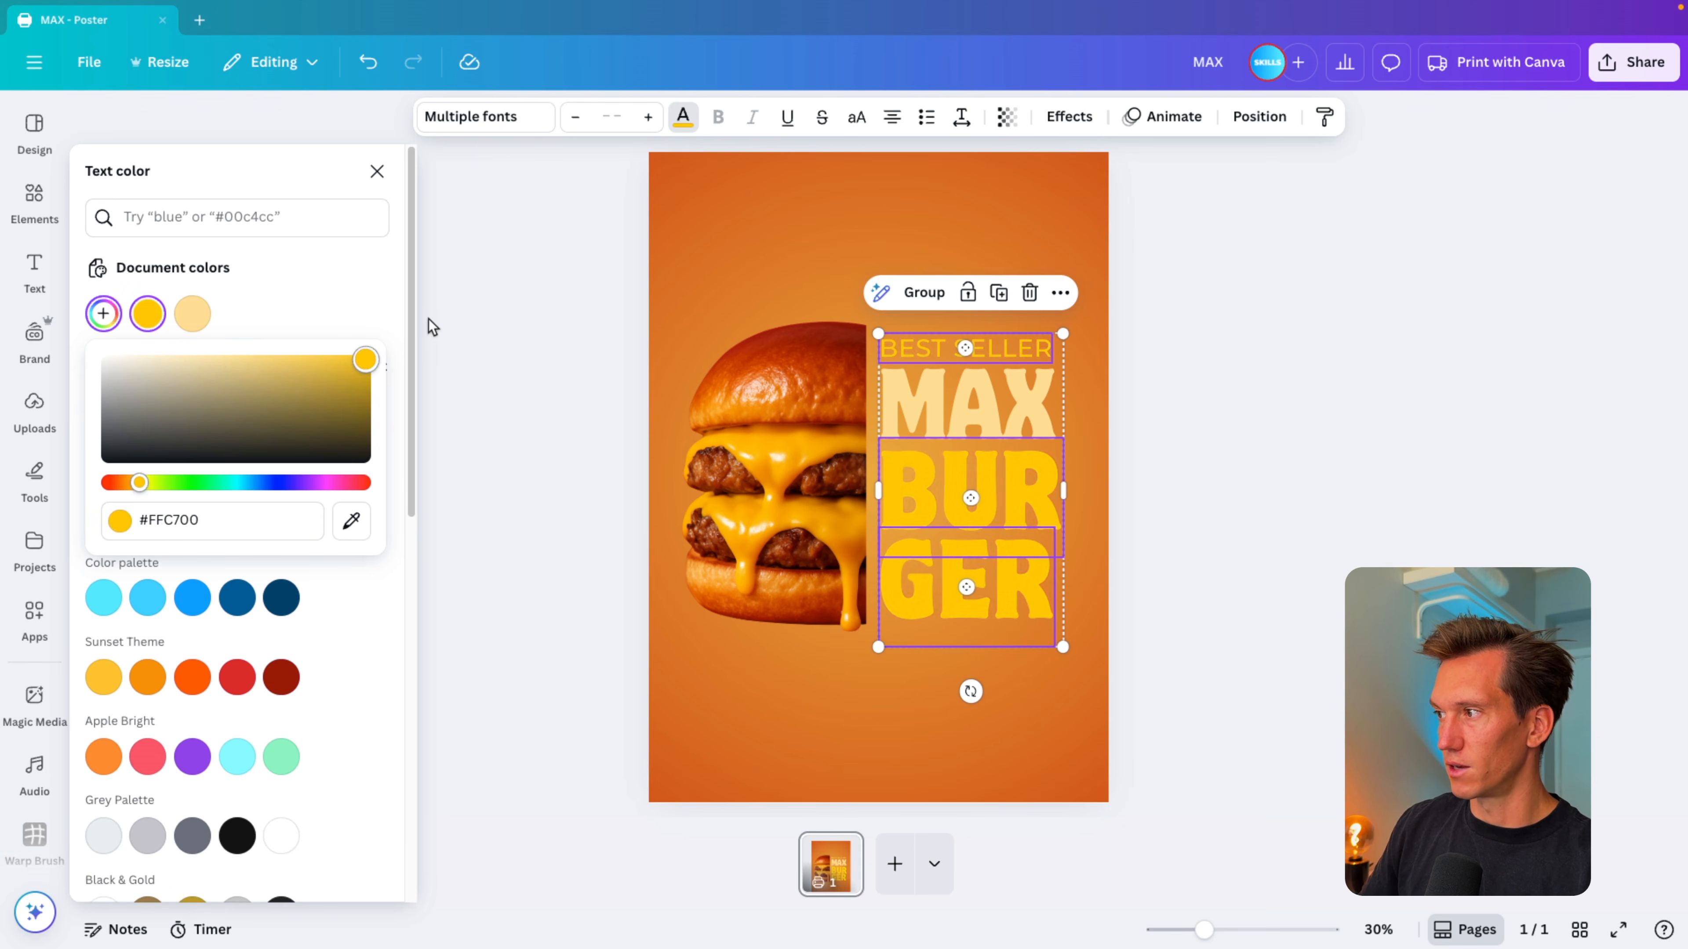
Step: Sample the burger's melted cheese colour for the selected texts and refine it to #FFD315
click(350, 521)
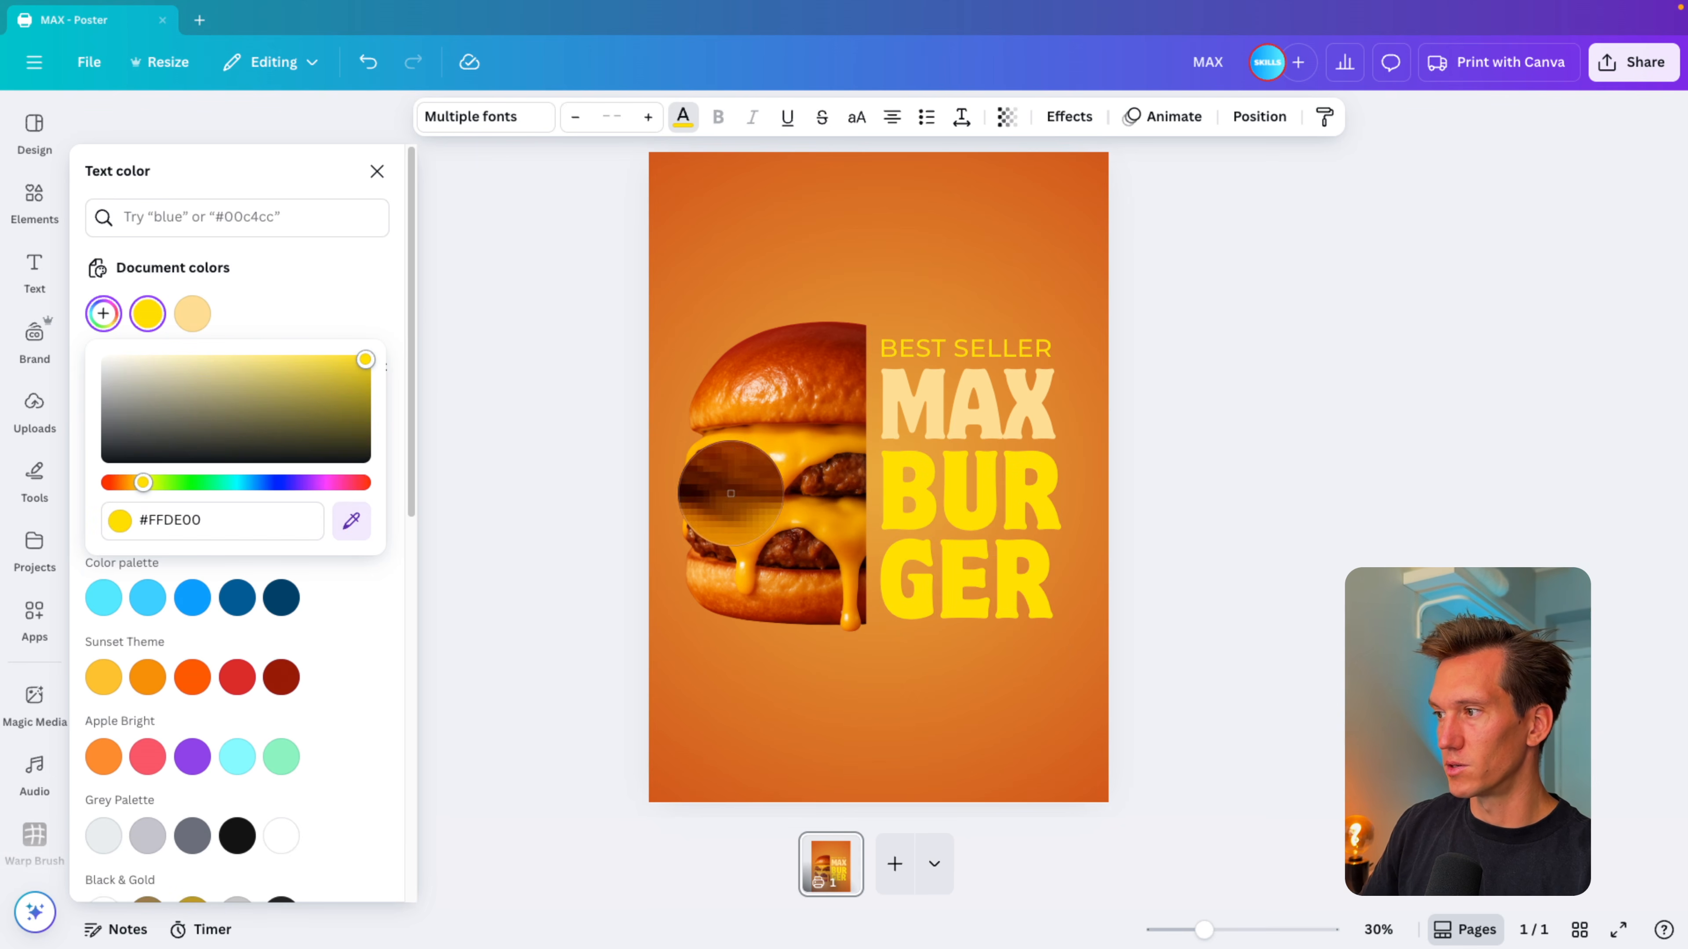
click(767, 507)
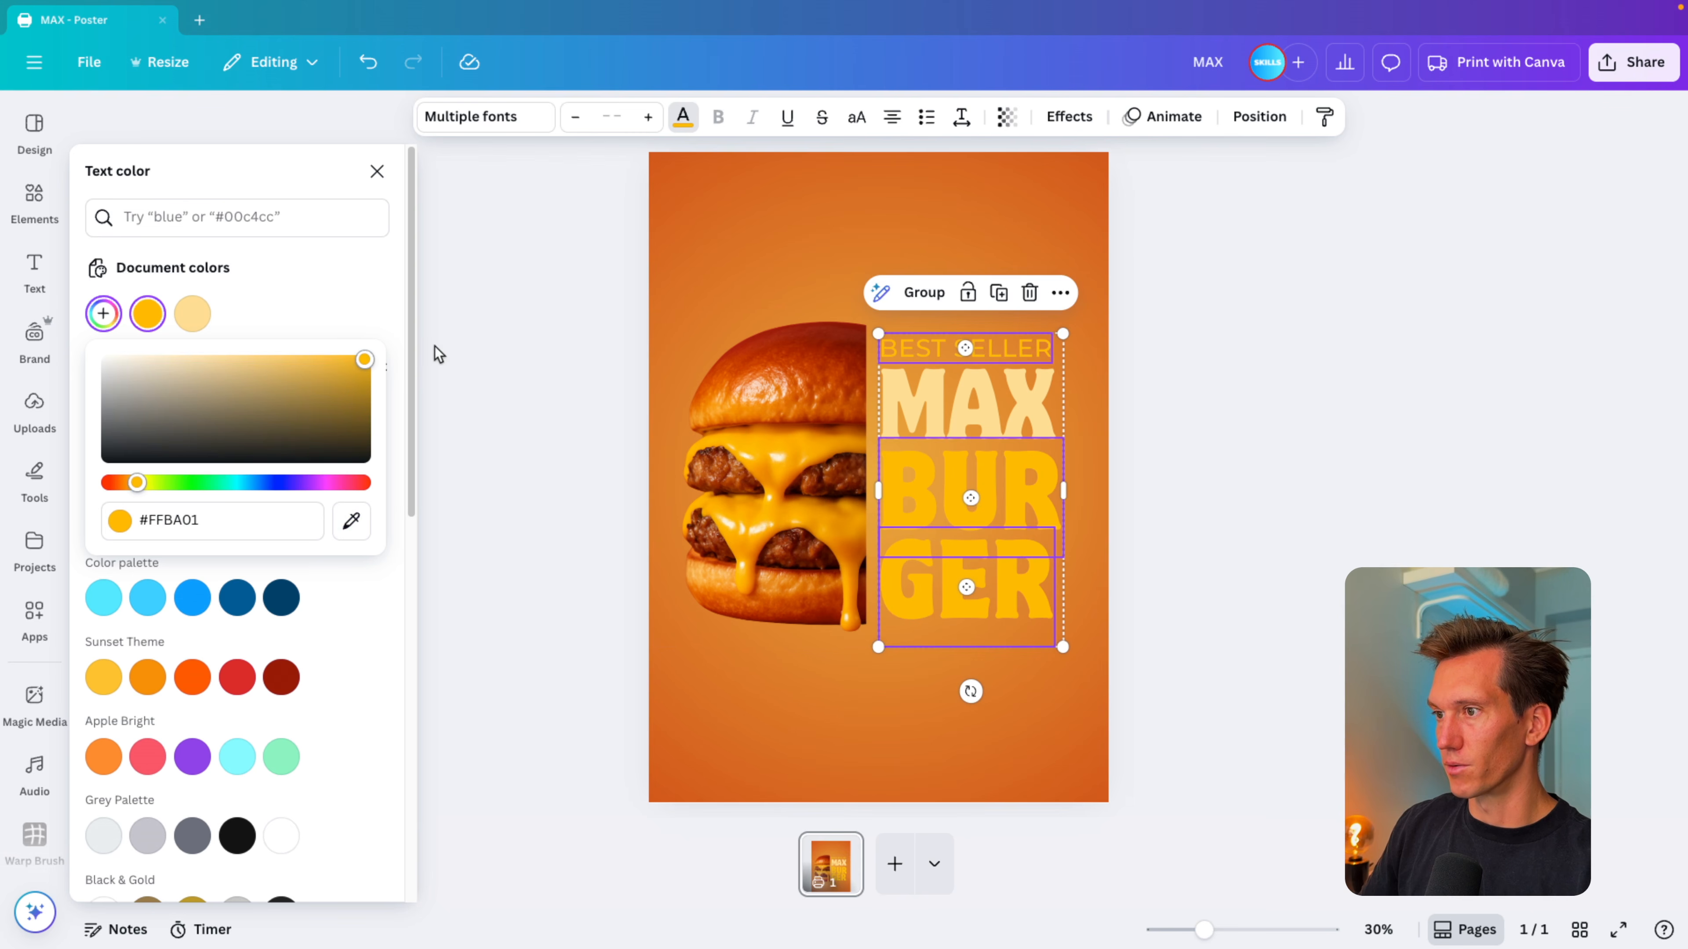
drag(357, 363, 340, 353)
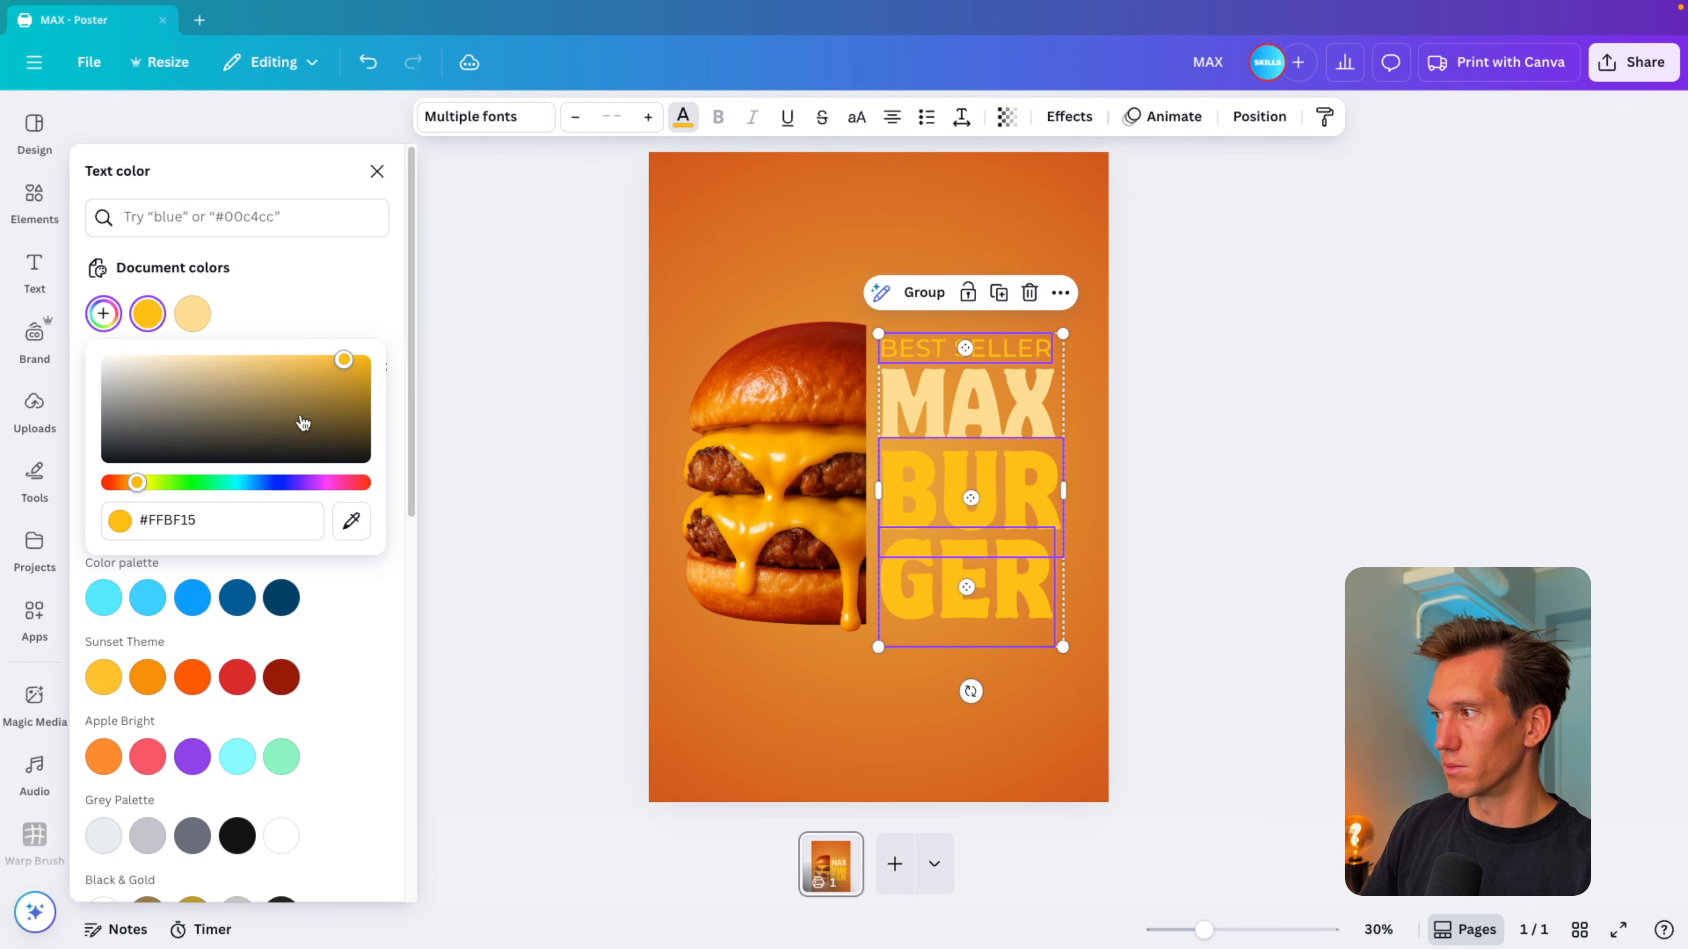
drag(140, 486, 142, 487)
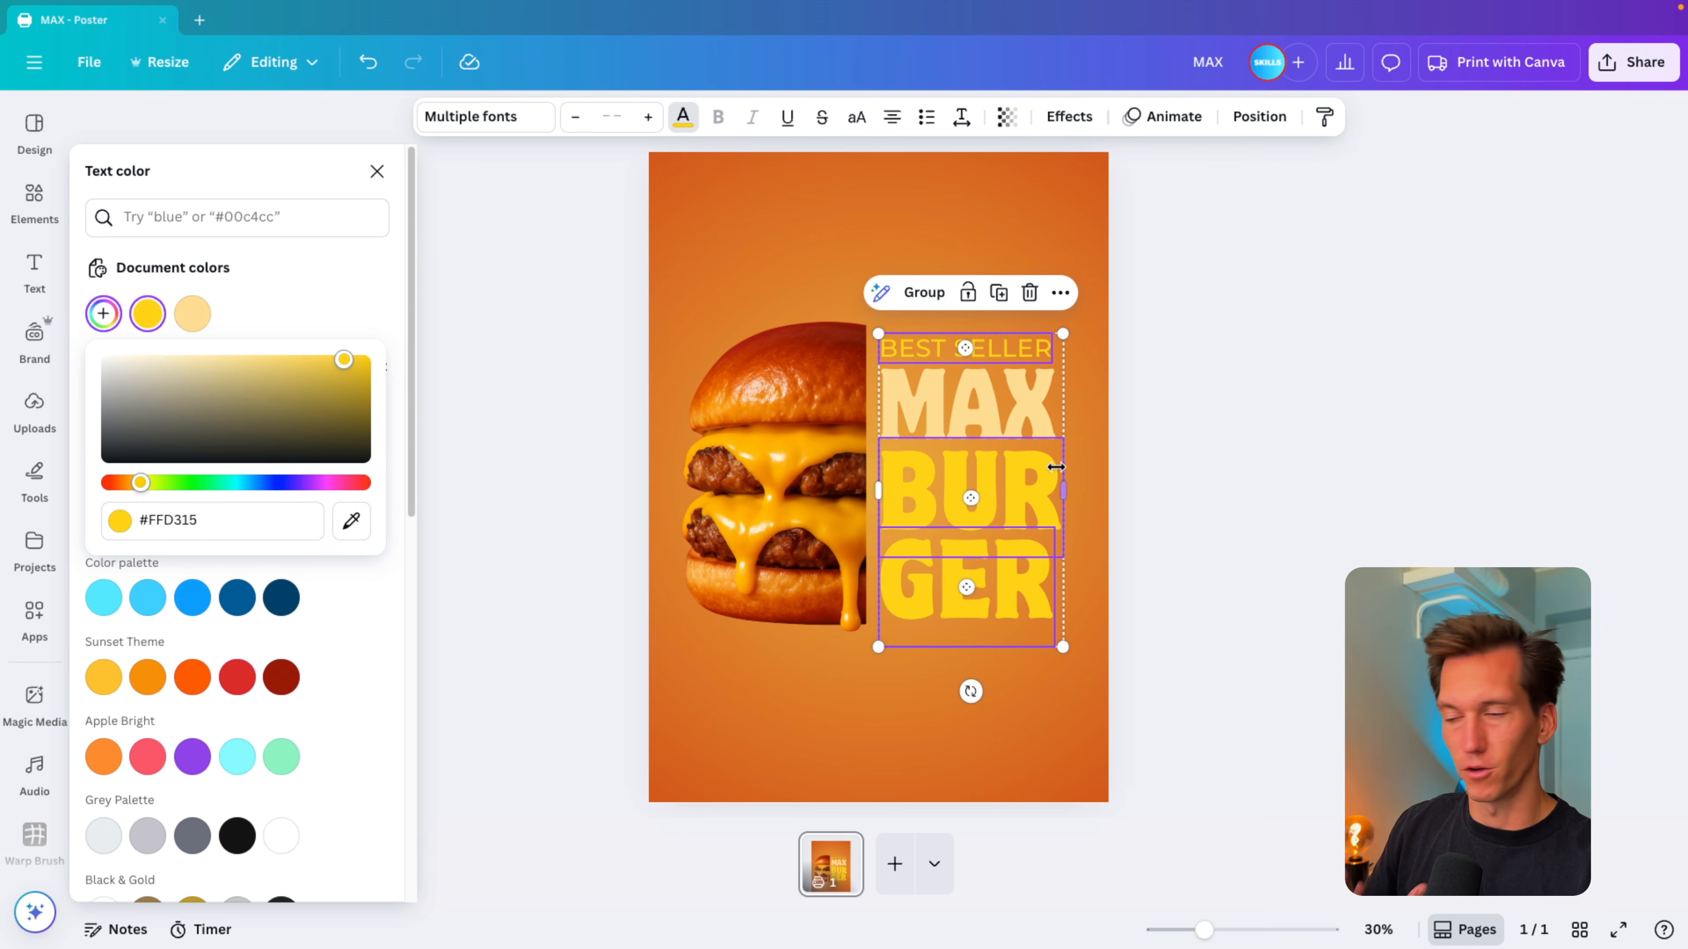
click(1182, 554)
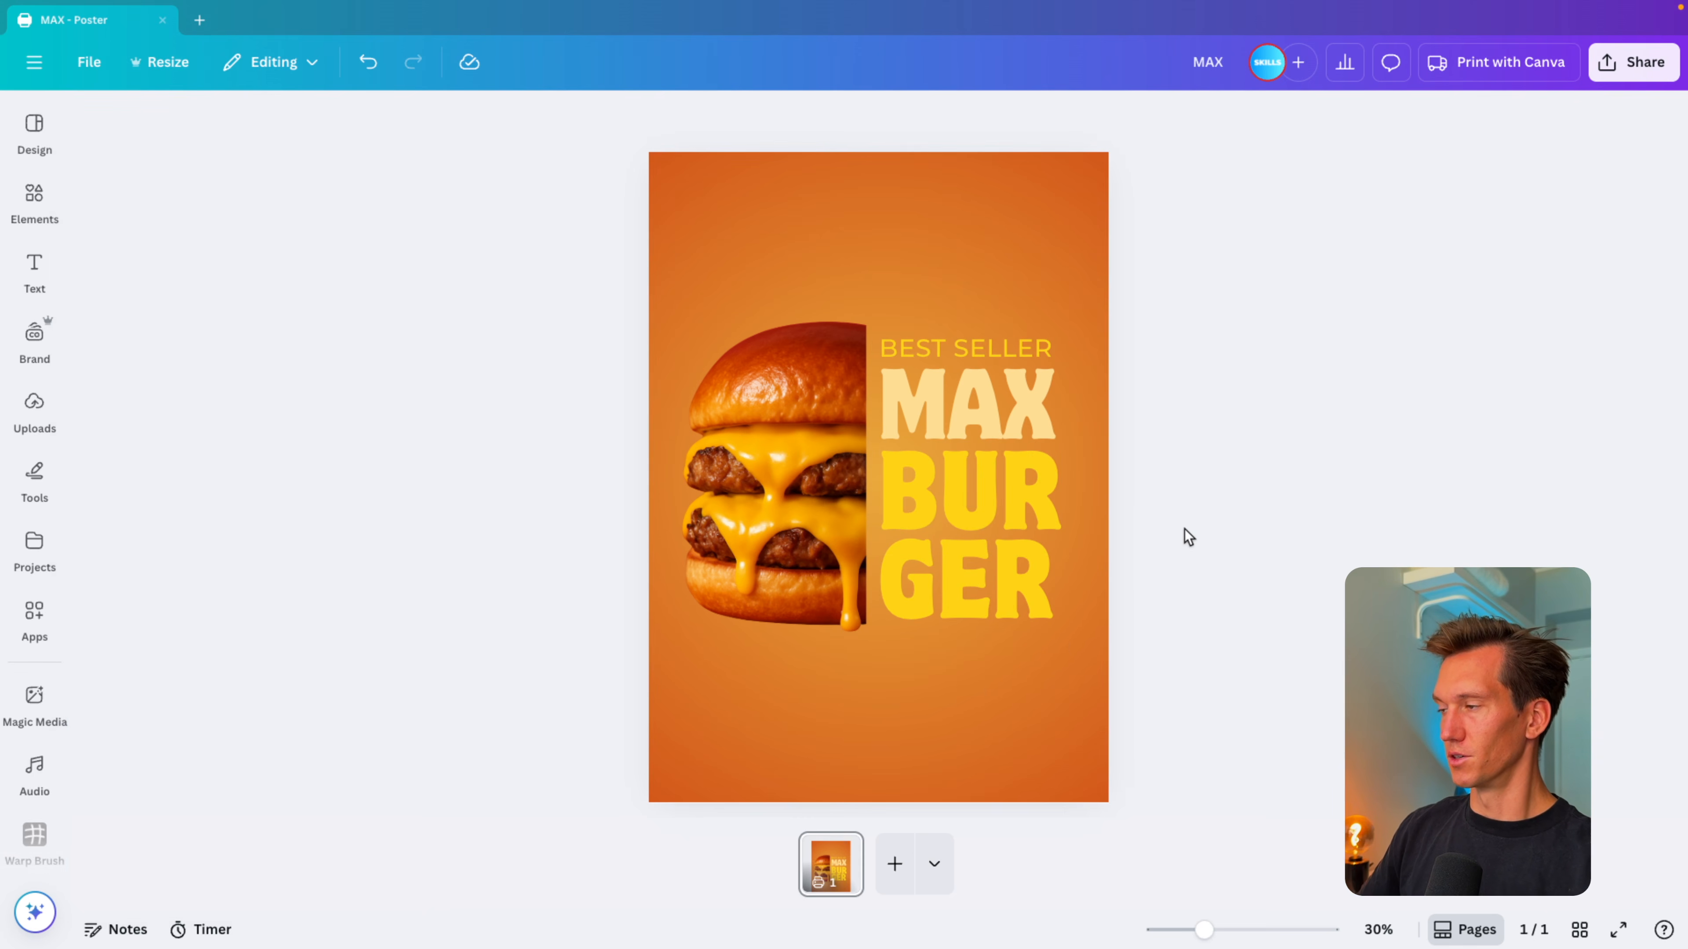
alt+drag(1006, 414, 876, 724)
alt+drag(924, 667, 955, 720)
double_click(742, 711)
text(www.yourwebsite.com)
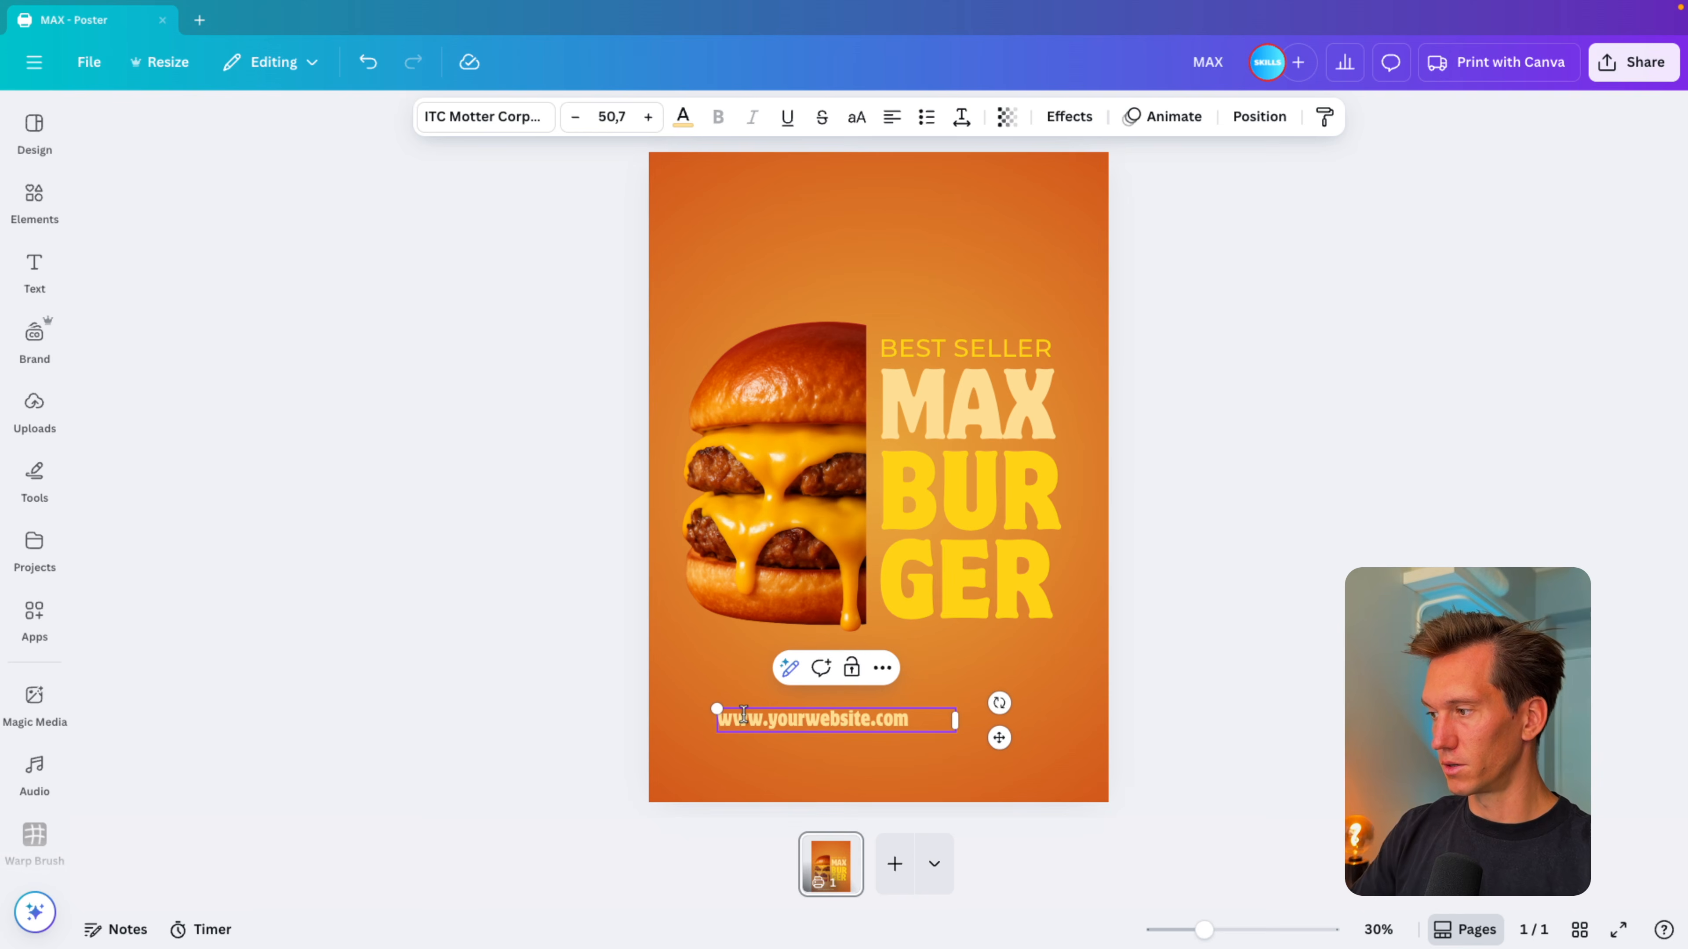
Step: Centre-align the website text, enlarge it slightly and place it centred near the poster's lower edge
key(Escape)
click(895, 118)
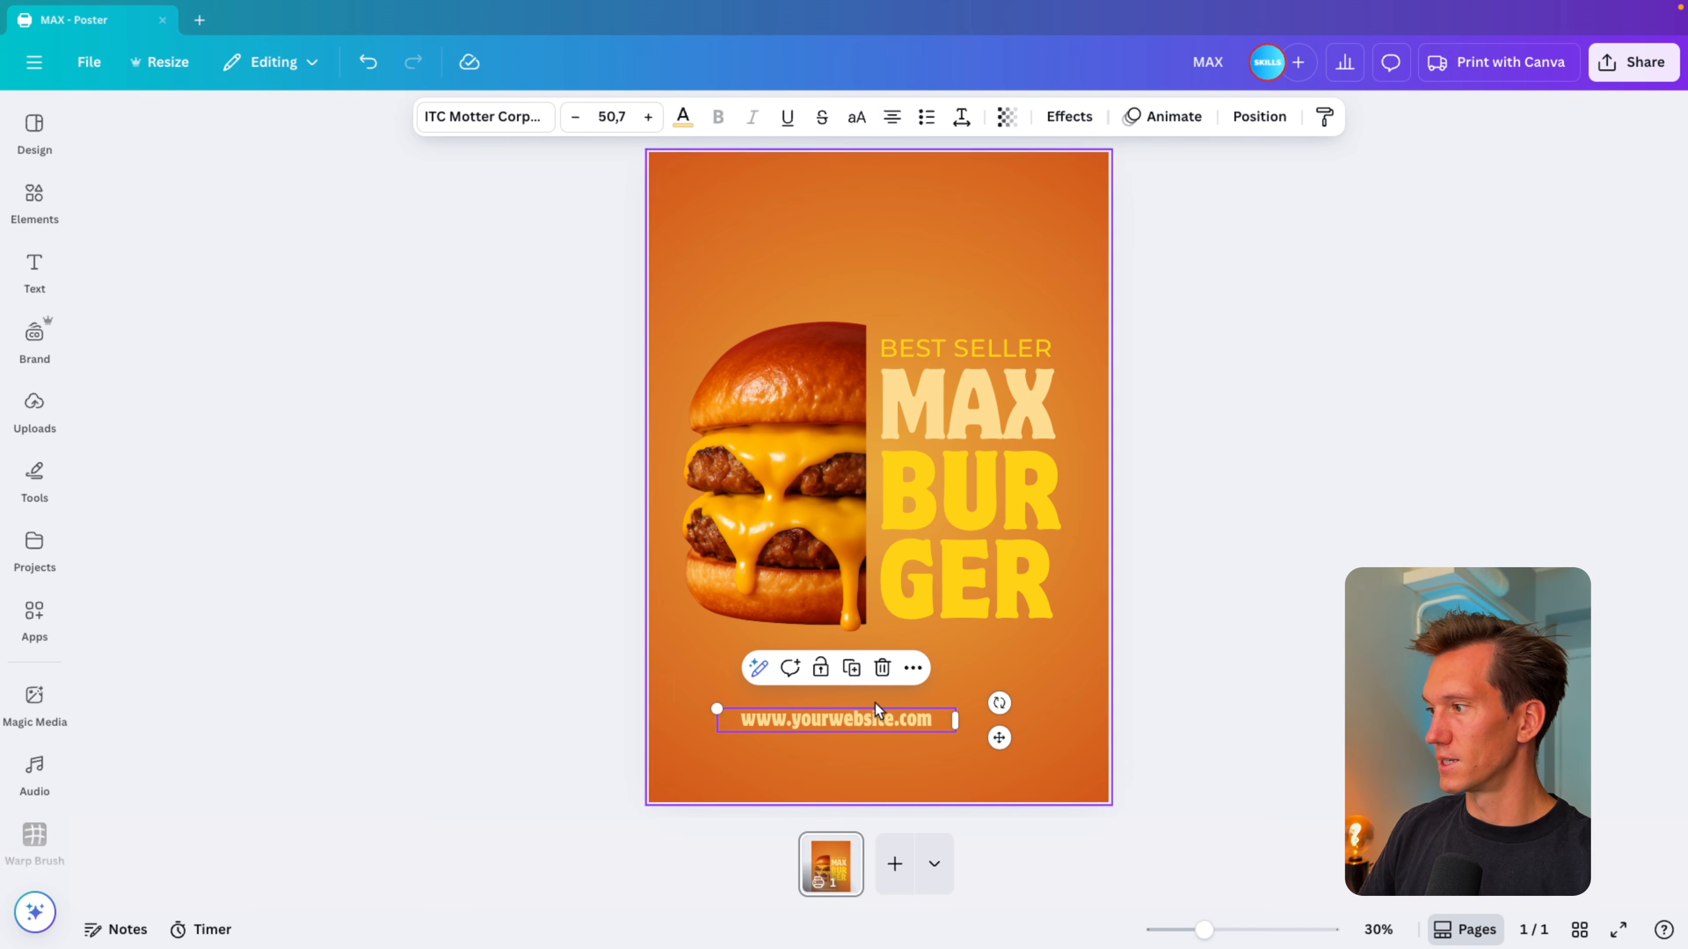
drag(878, 717, 1010, 729)
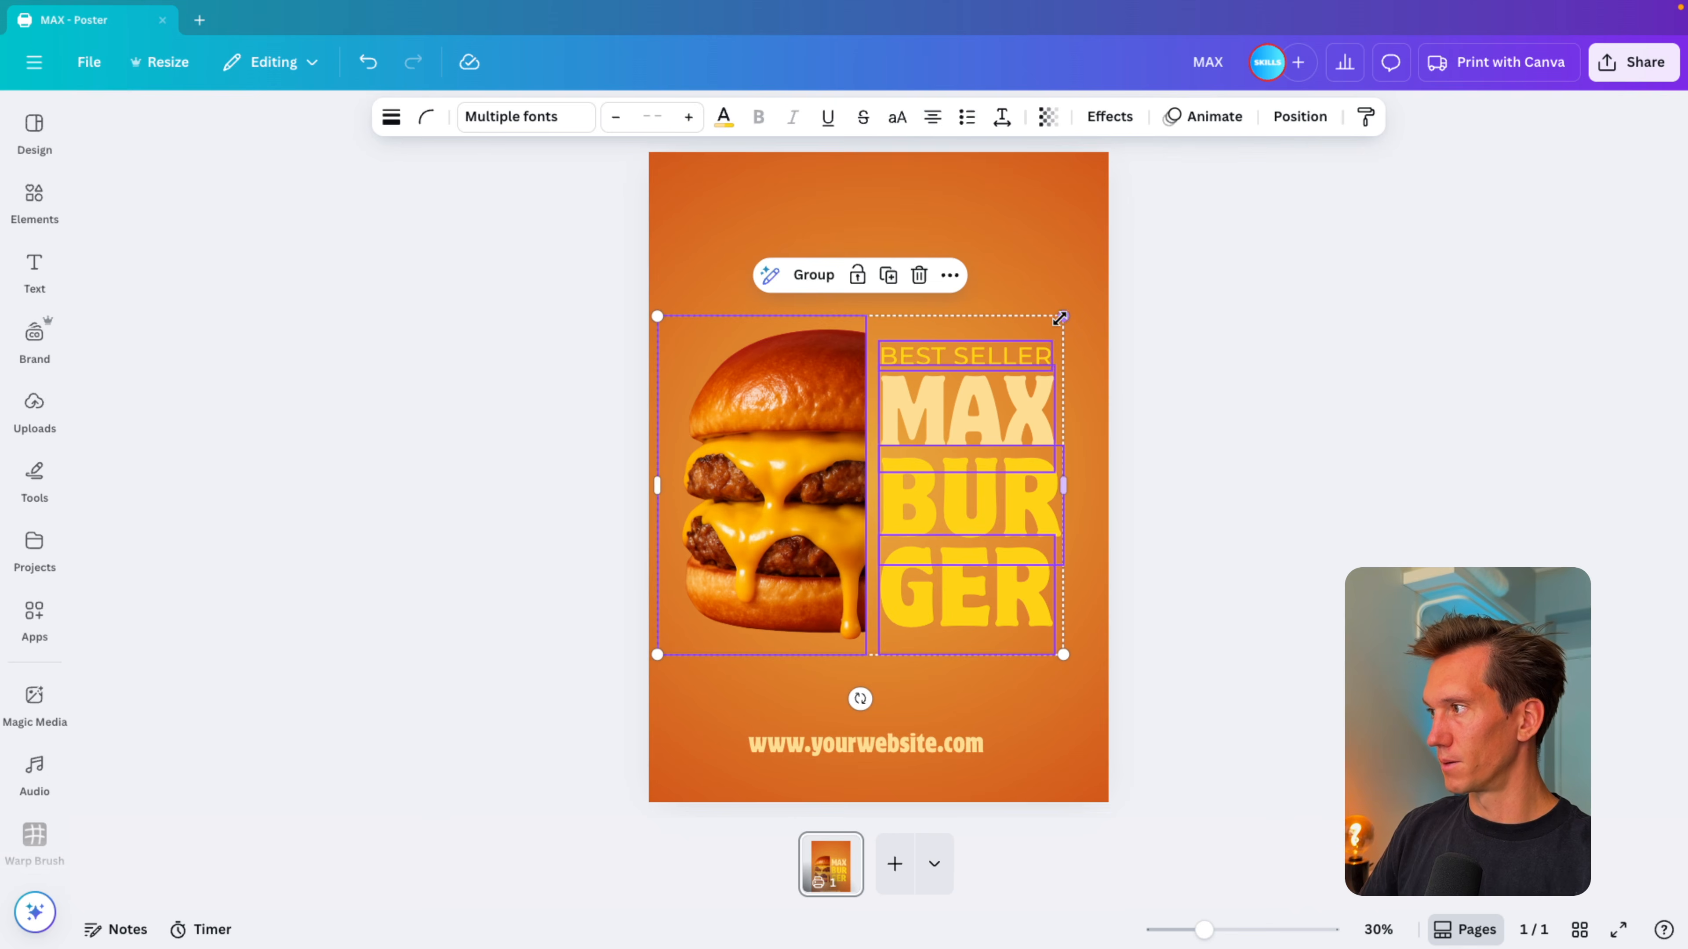
Step: Enlarge the burger and title texts together slightly and re-centre them on the poster
alt+drag(1060, 319, 1067, 312)
drag(848, 470, 851, 474)
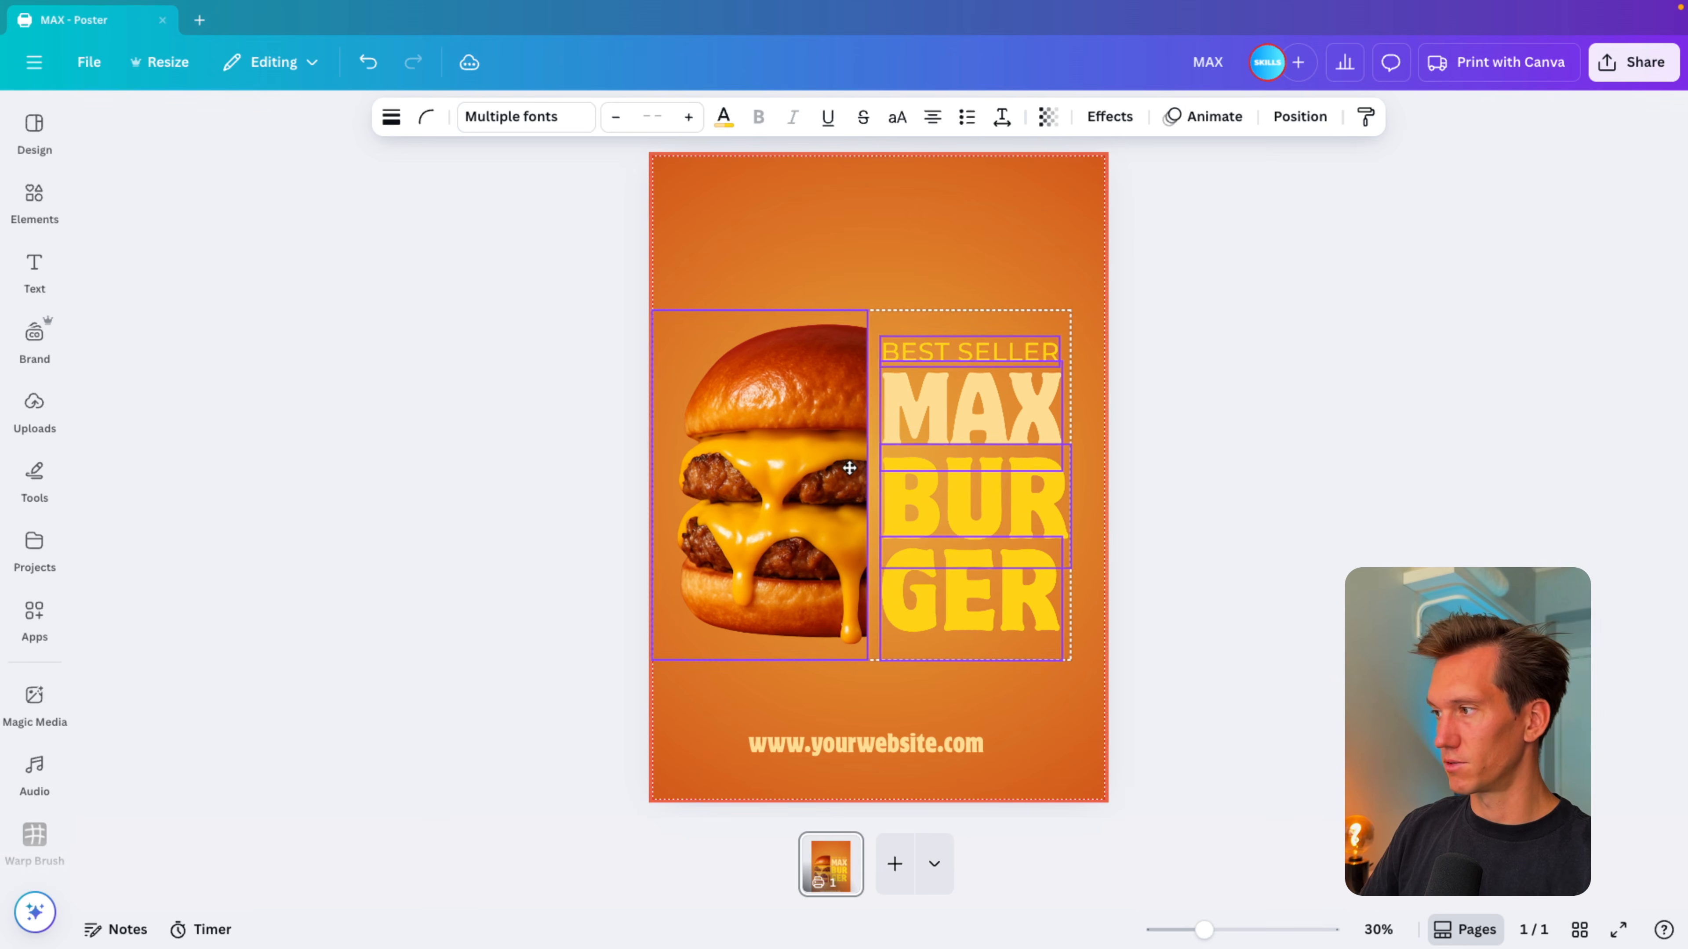
click(111, 372)
Step: Search the graphics for "burger logo" and insert the orange handwritten "Burger" lettering
click(33, 269)
click(34, 200)
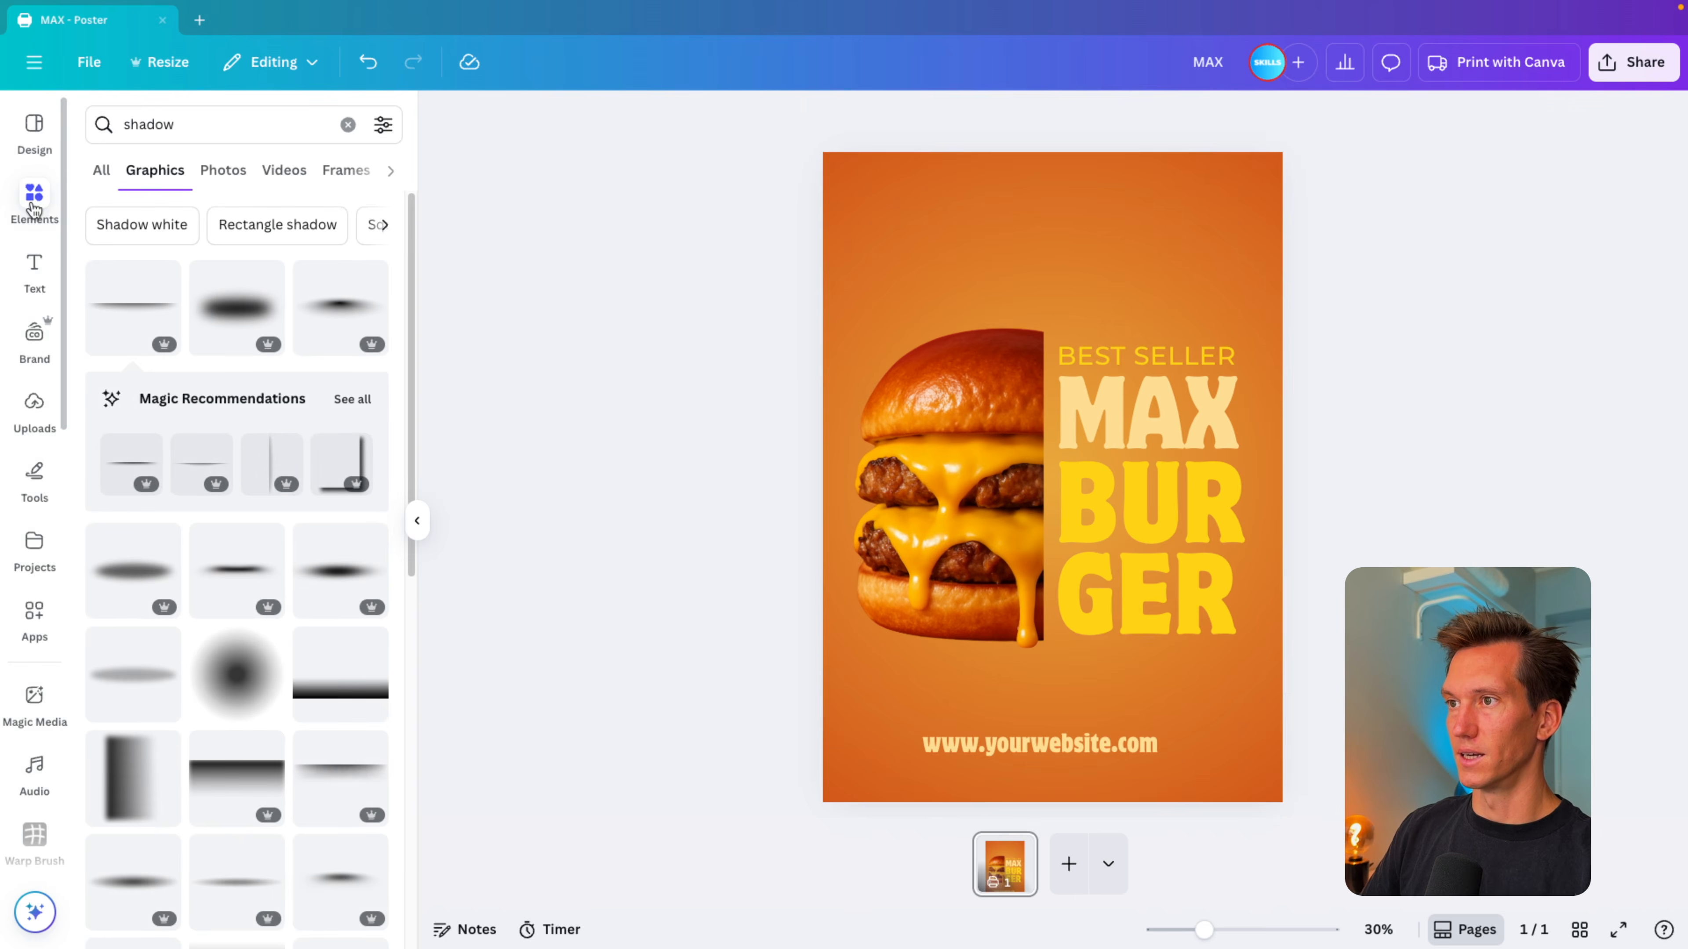
click(213, 111)
text(burger logo)
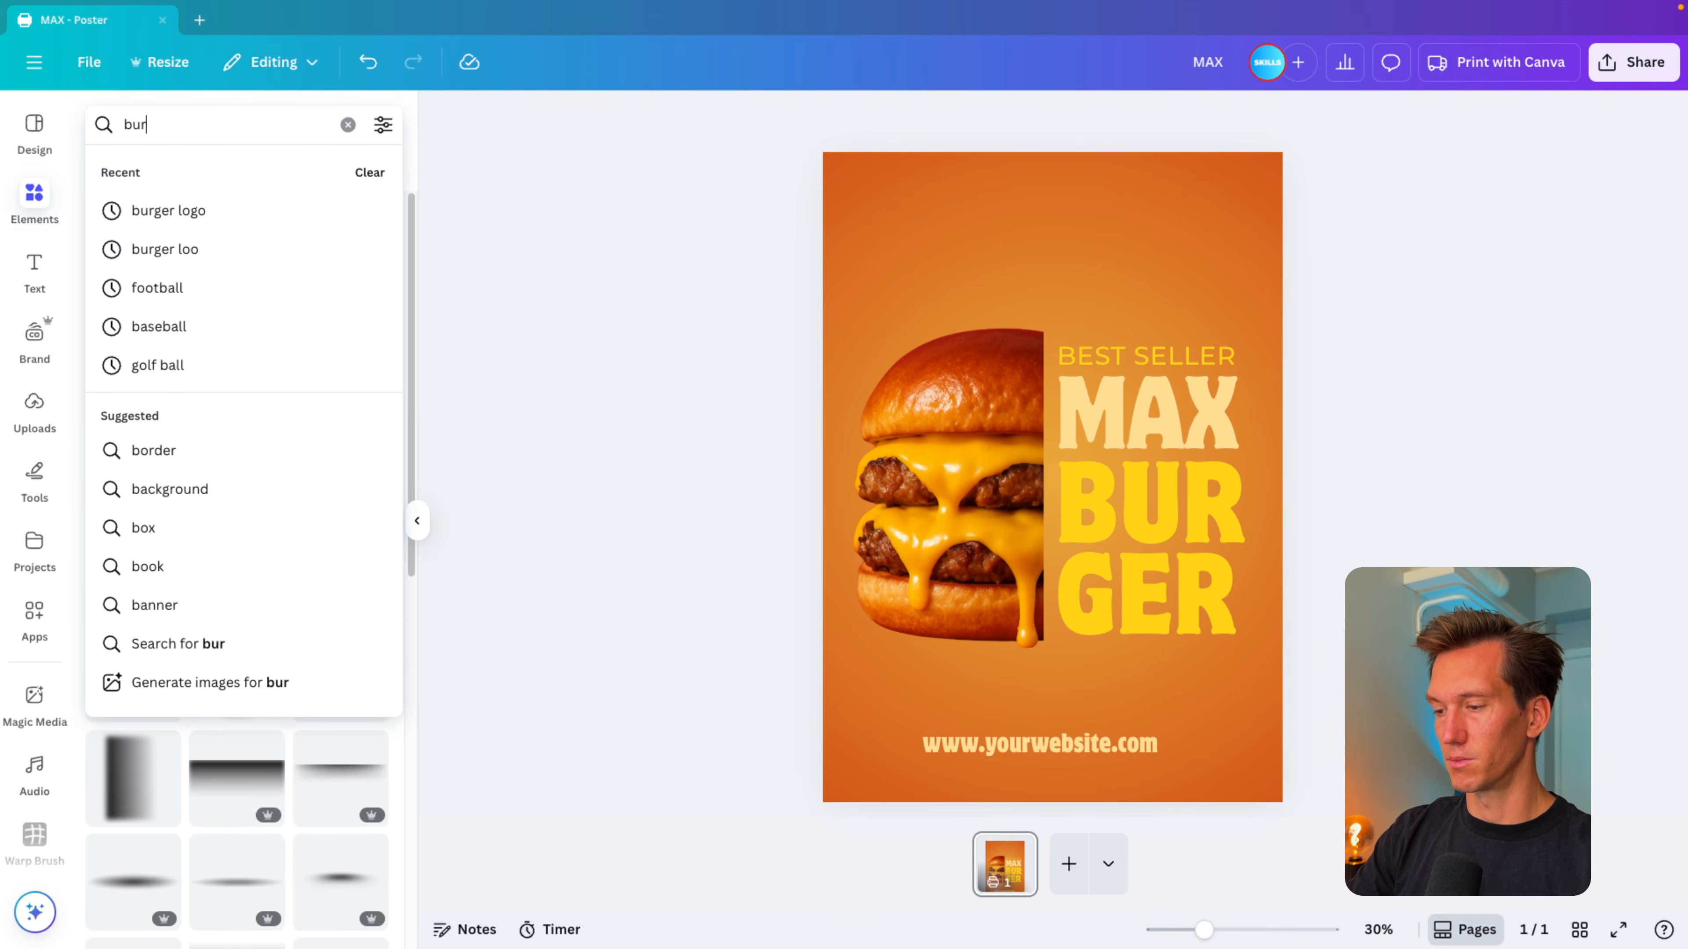
key(Return)
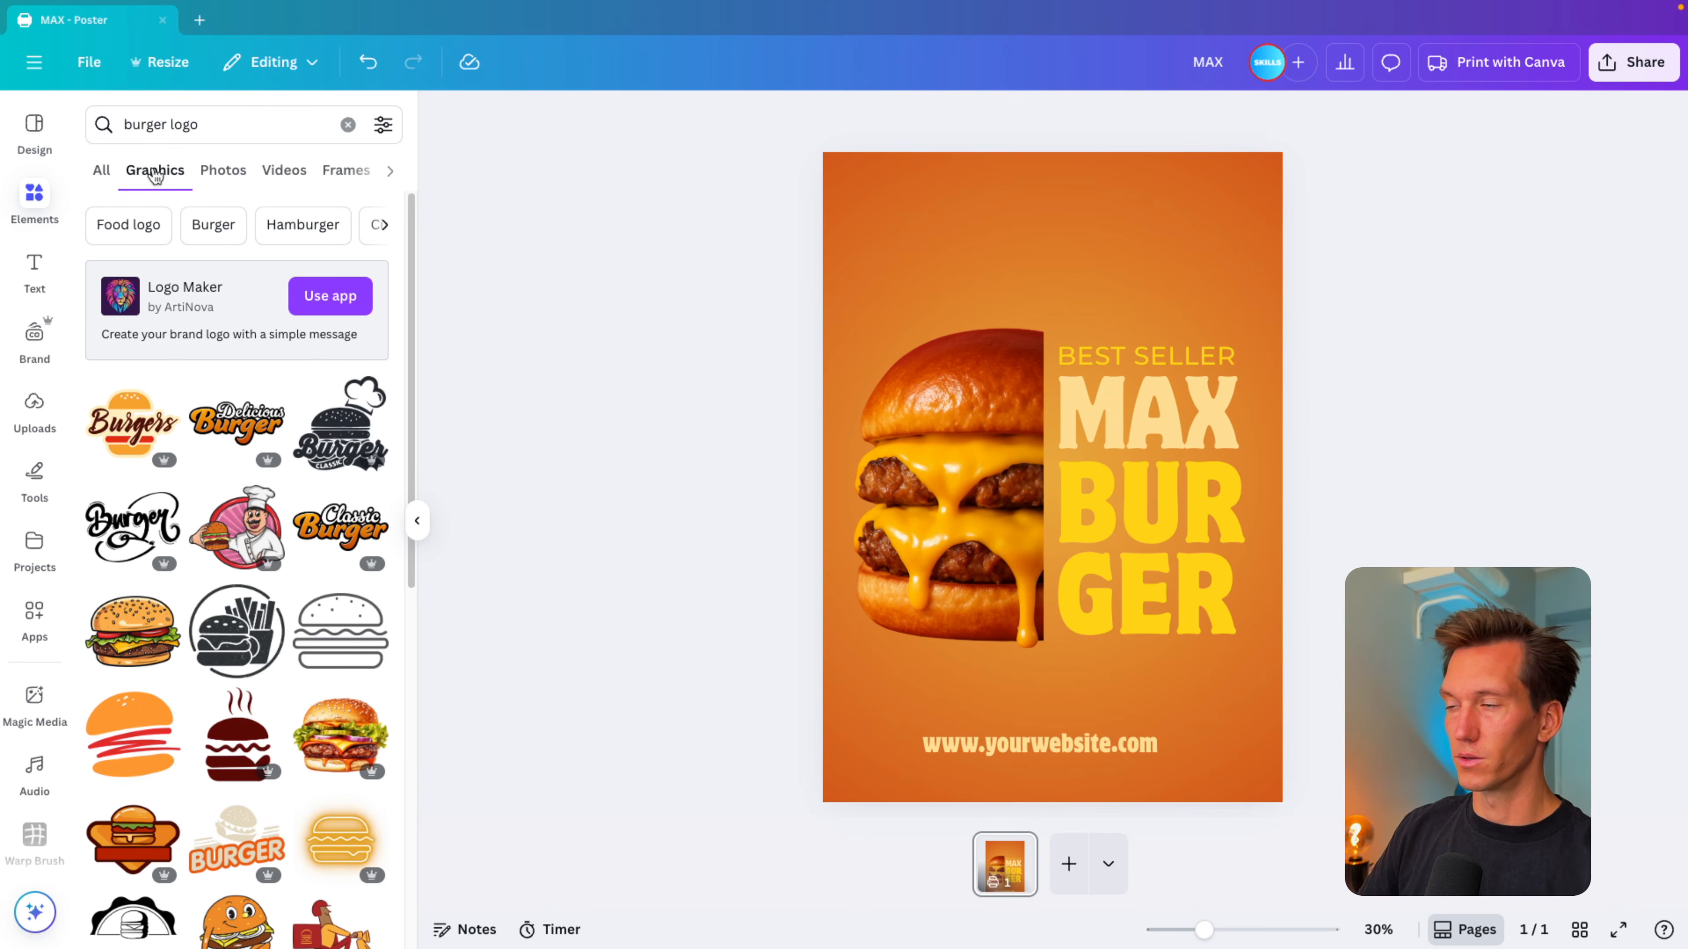
scroll(188, 452, down, 6)
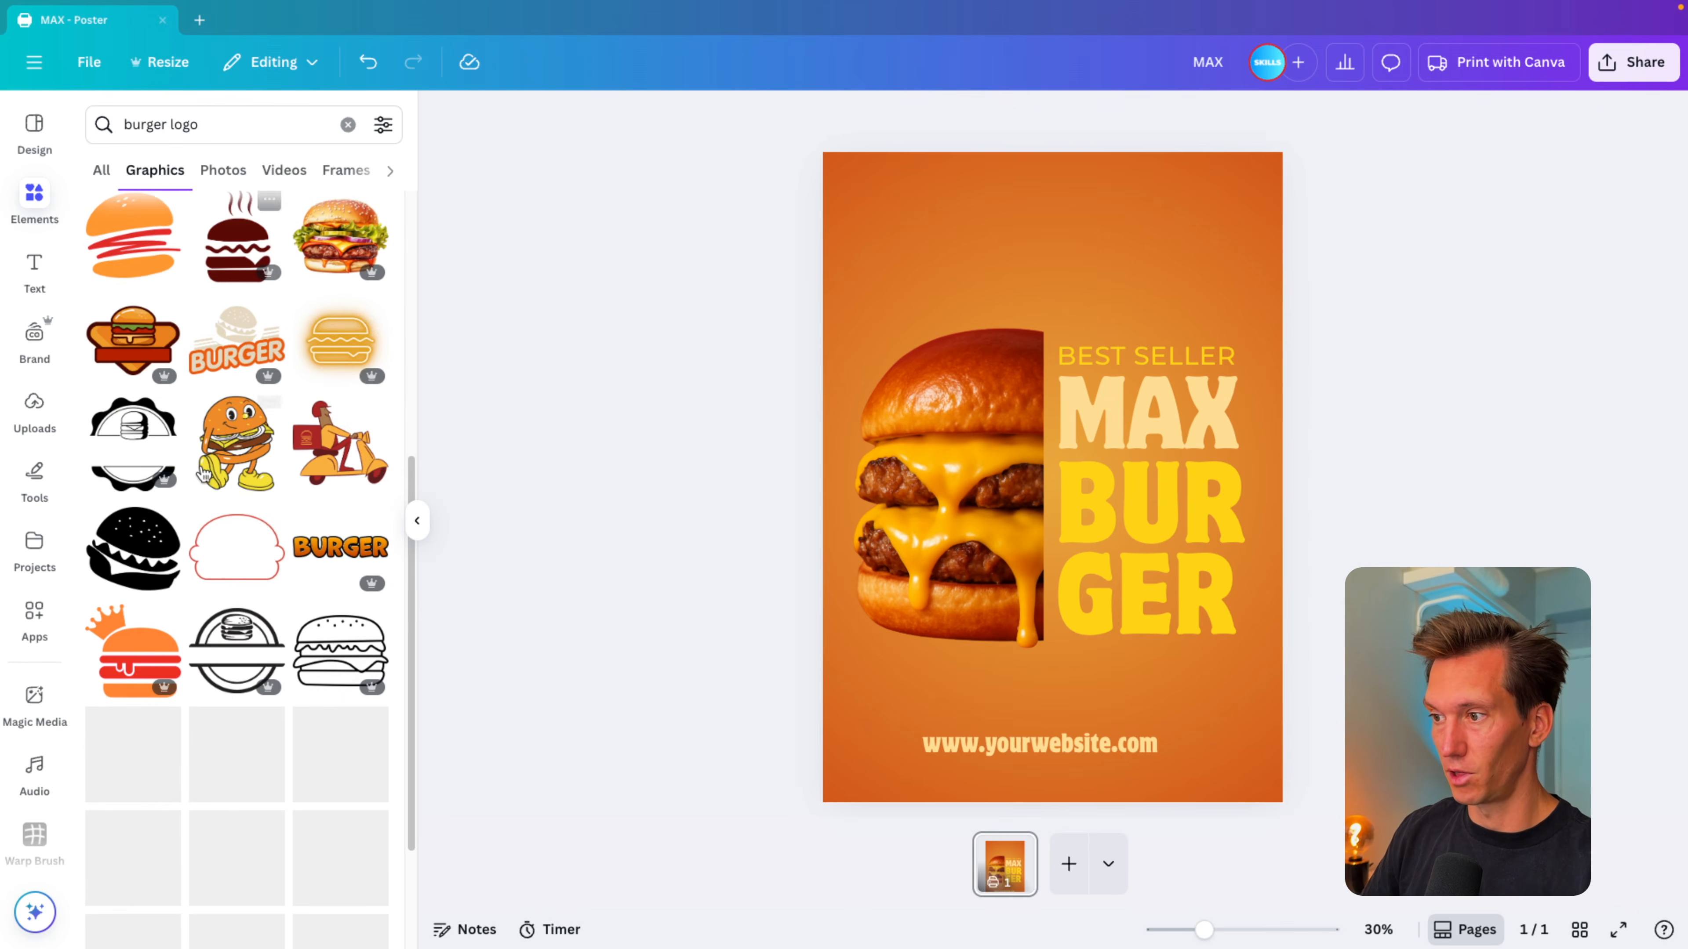
scroll(201, 473, down, 2)
click(236, 589)
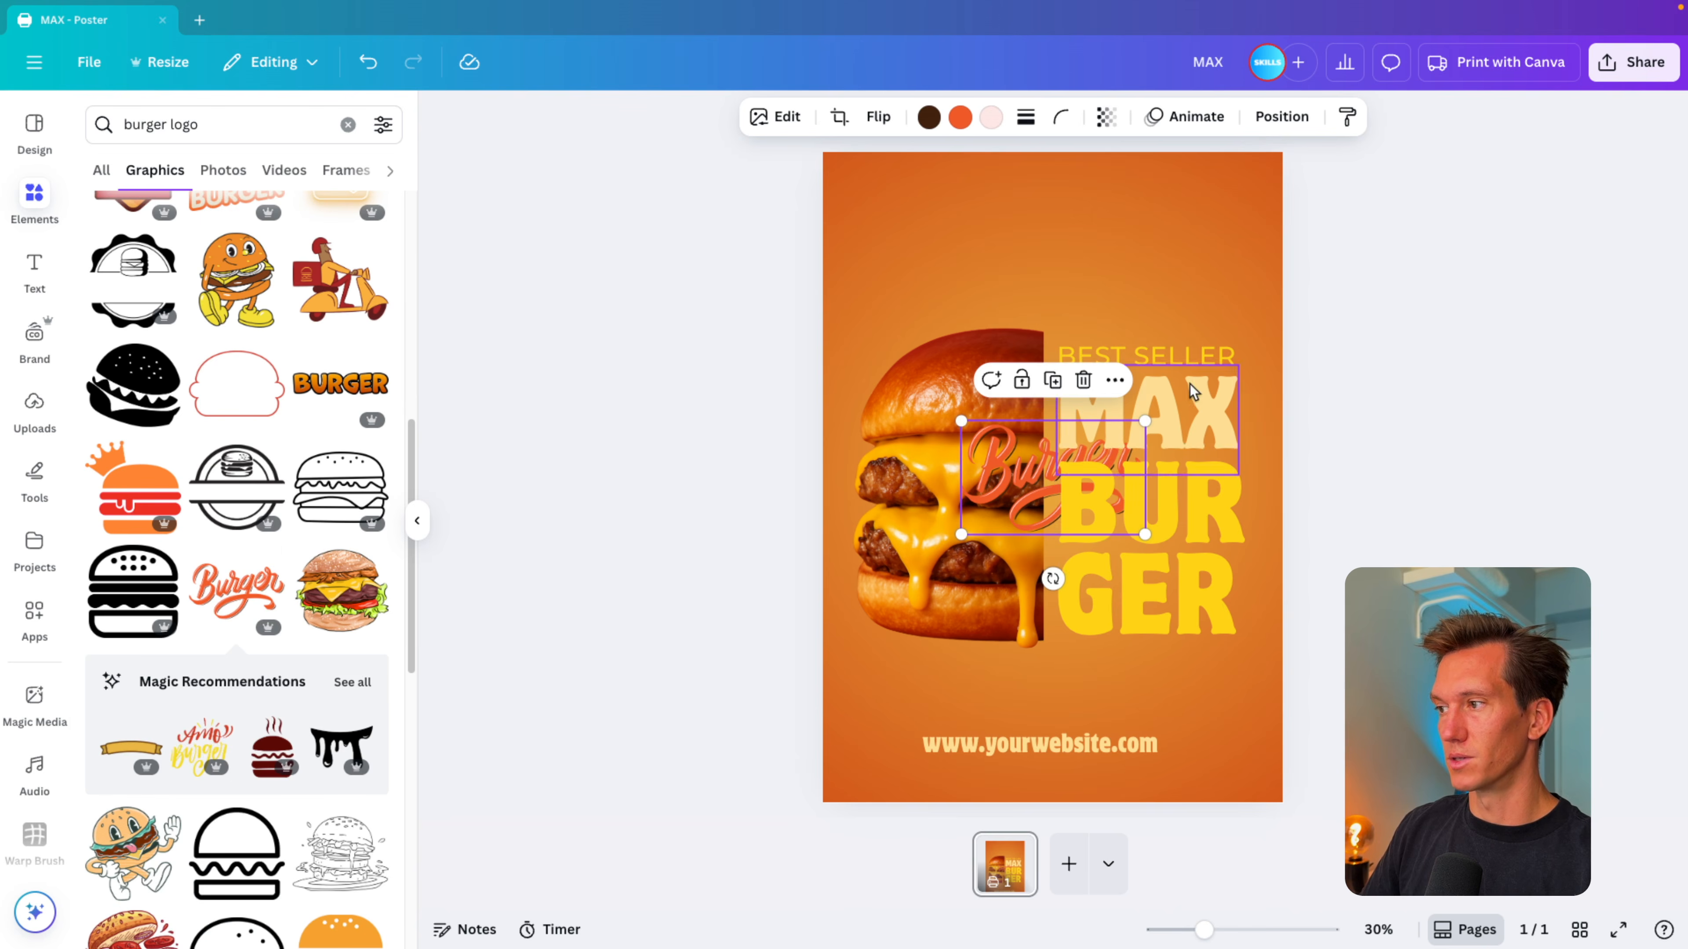
Step: Move the Burger logo above the title, recolour its orange part with the document's pale yellow and shrink it slightly
drag(1017, 472, 1017, 241)
click(960, 117)
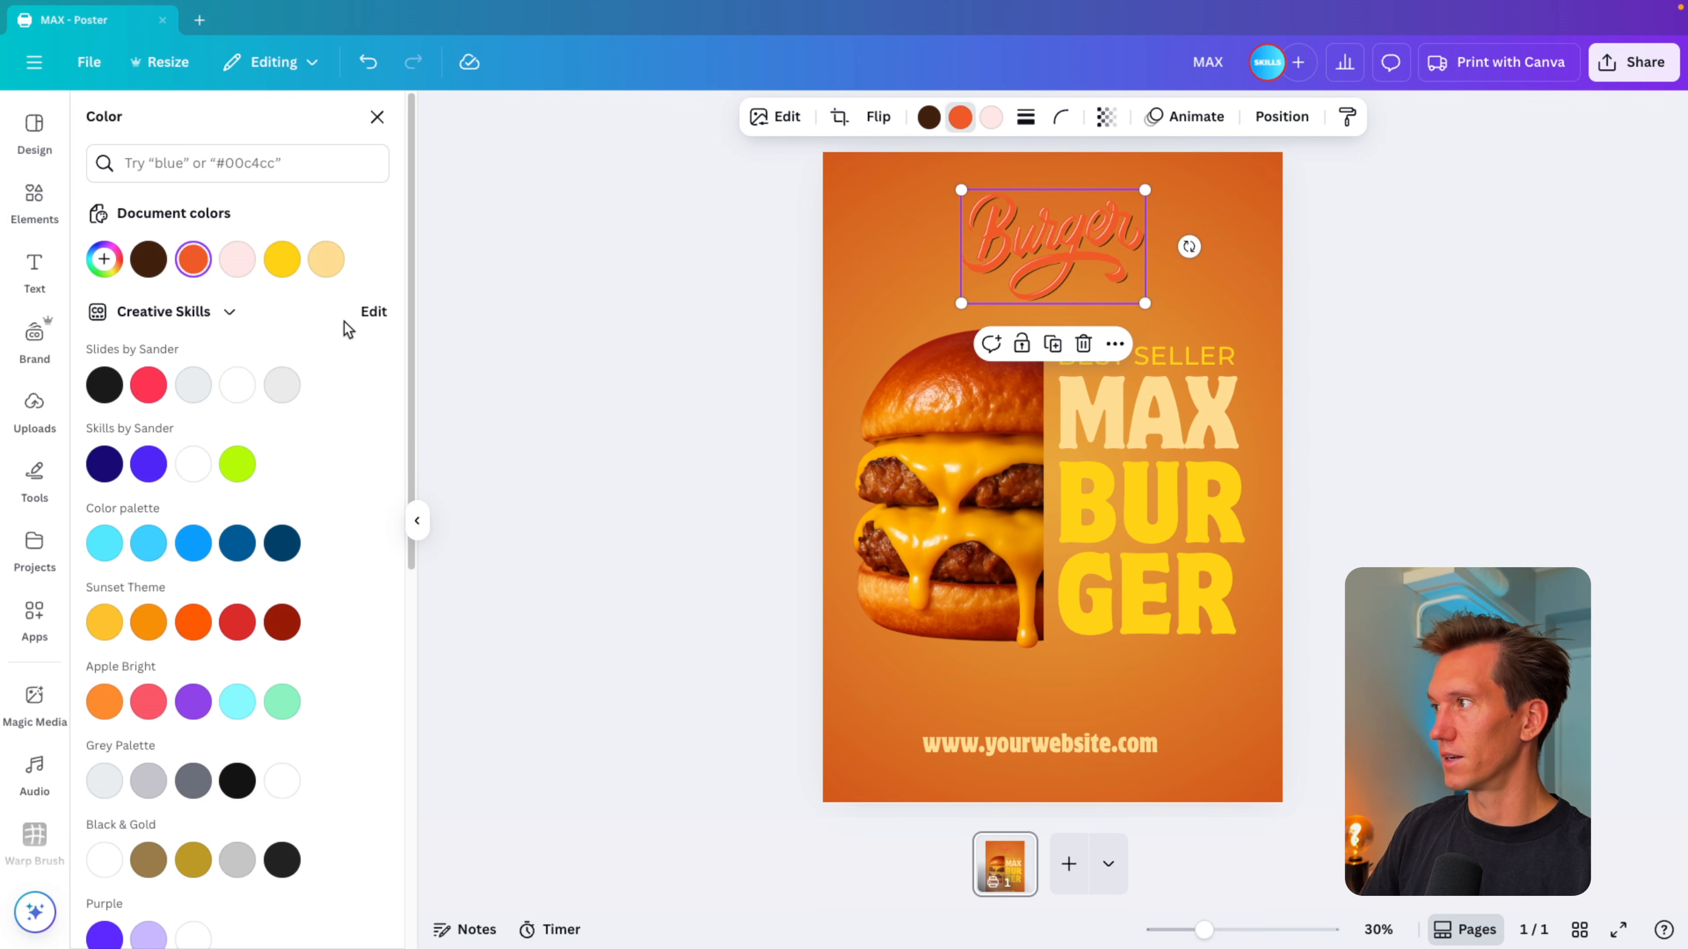
click(326, 258)
drag(1123, 199, 1082, 236)
Step: Even out the spacing by moving the website text slightly lower and nudging the burger and title texts down
shift+click(1105, 756)
click(1319, 704)
click(1094, 738)
click(946, 409)
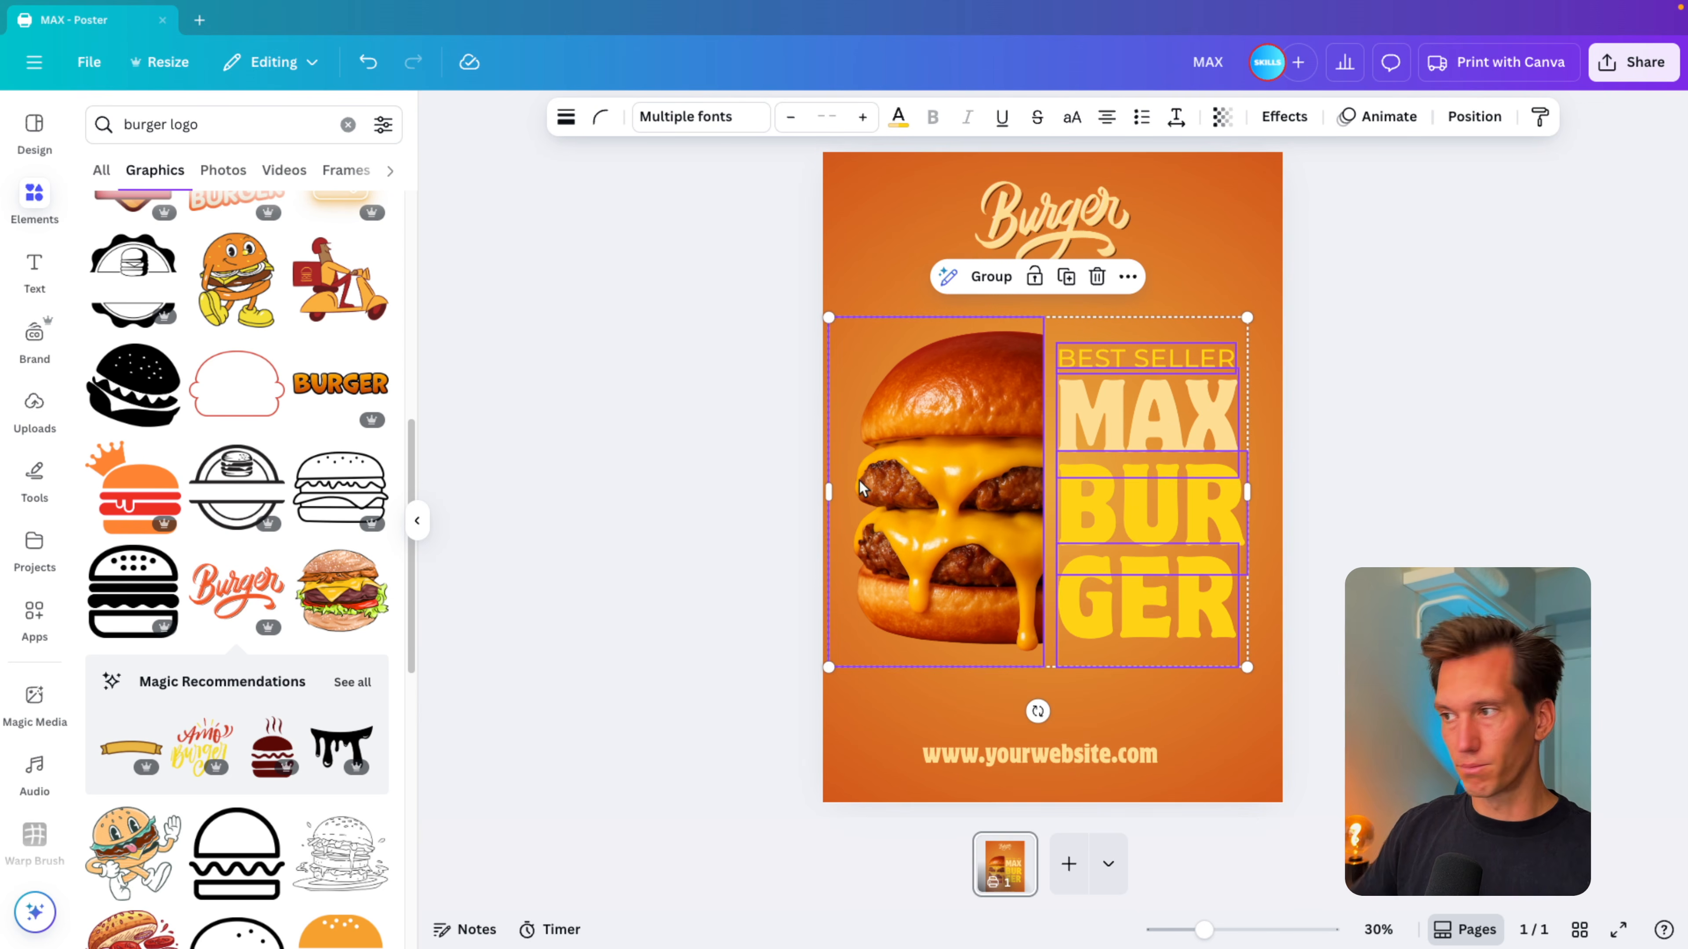
click(409, 526)
click(469, 544)
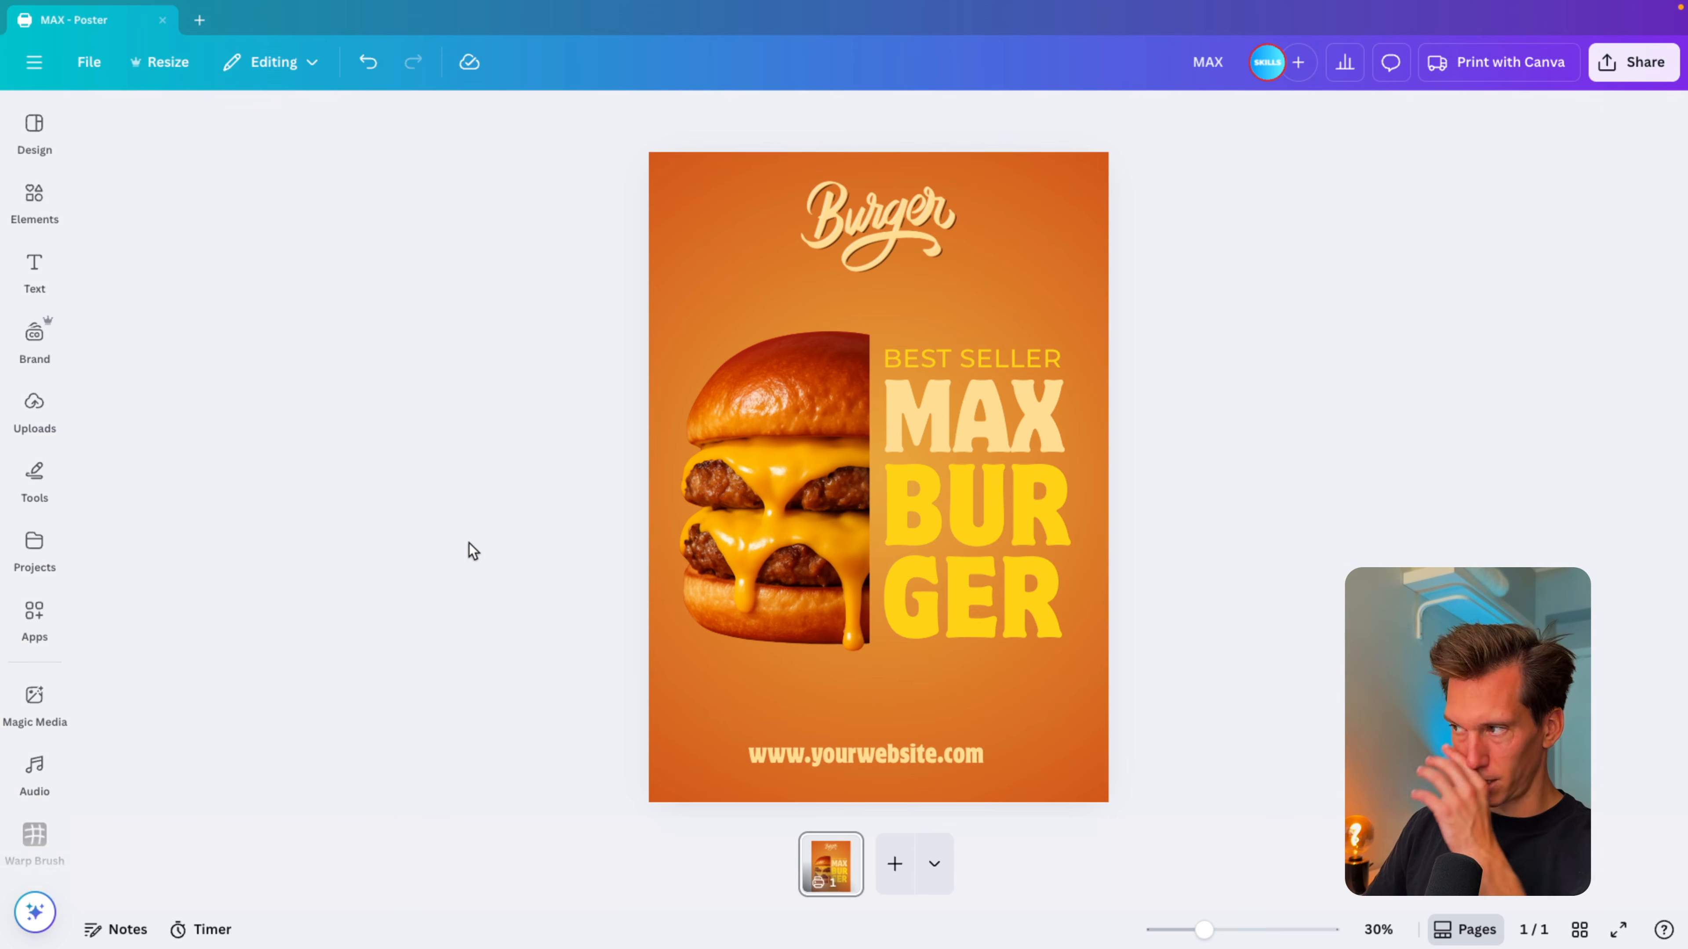
Step: Search the graphics for "shadow" and insert the thin horizontal shadow line
click(41, 188)
triple_click(207, 125)
text(shadow)
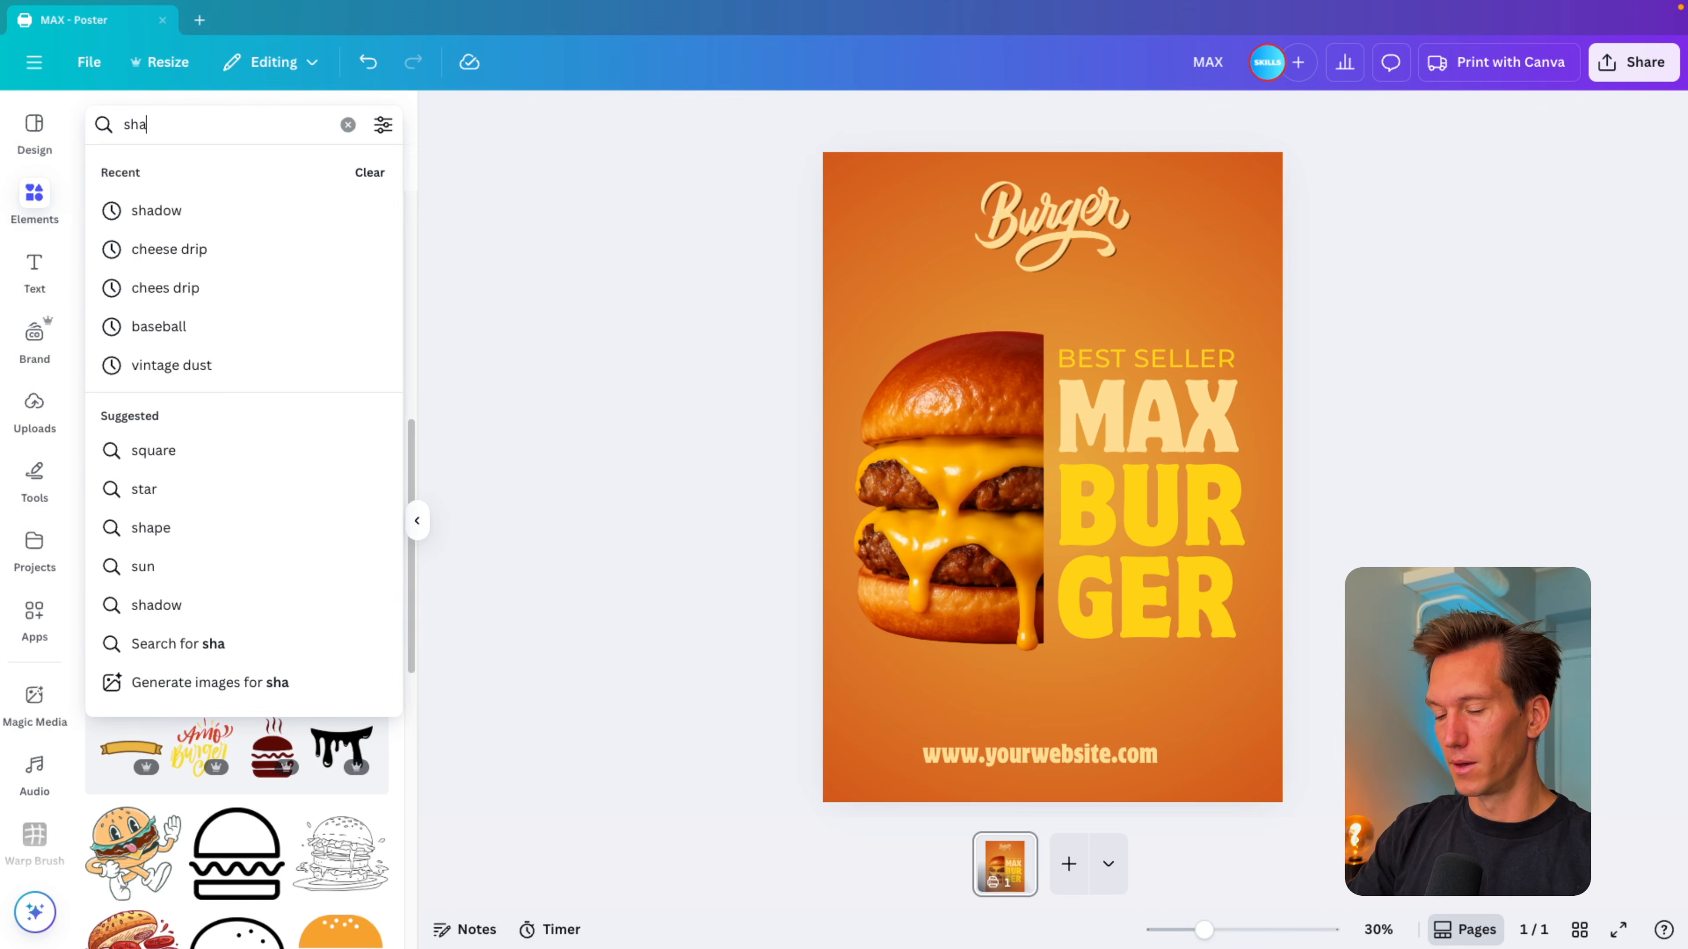
key(Return)
click(133, 306)
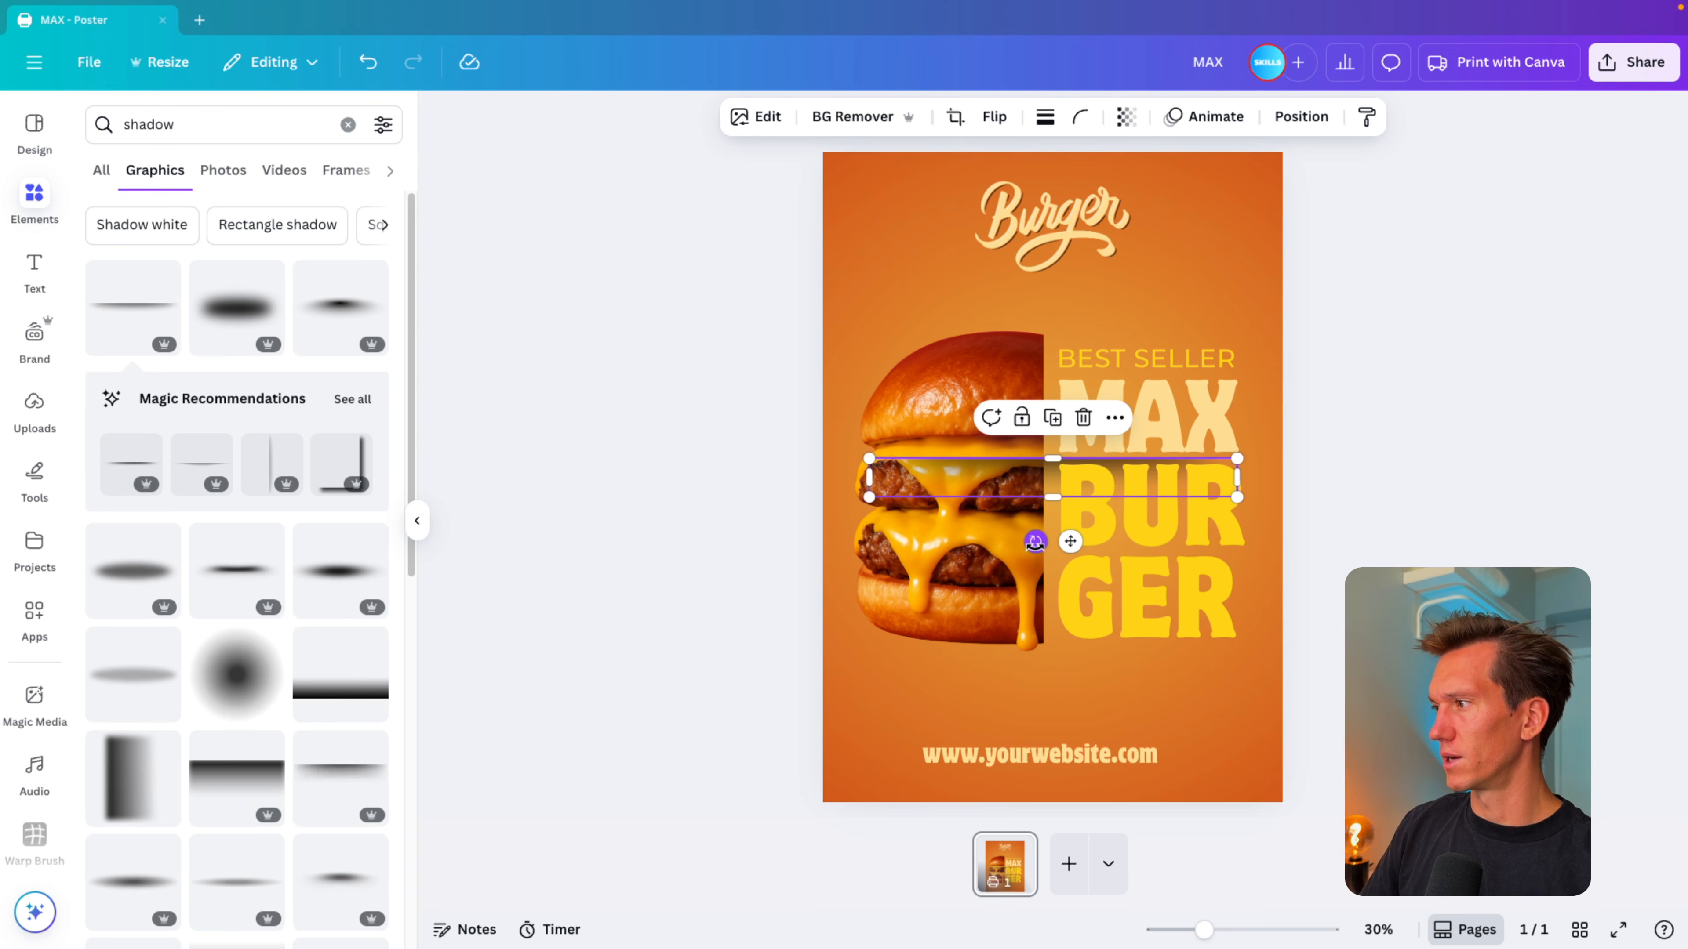
Step: Rotate the shadow to -90°, shorten it to about 28.2 cm and align it with the burger's cut edge
drag(1036, 539, 1176, 493)
drag(1046, 459, 1055, 458)
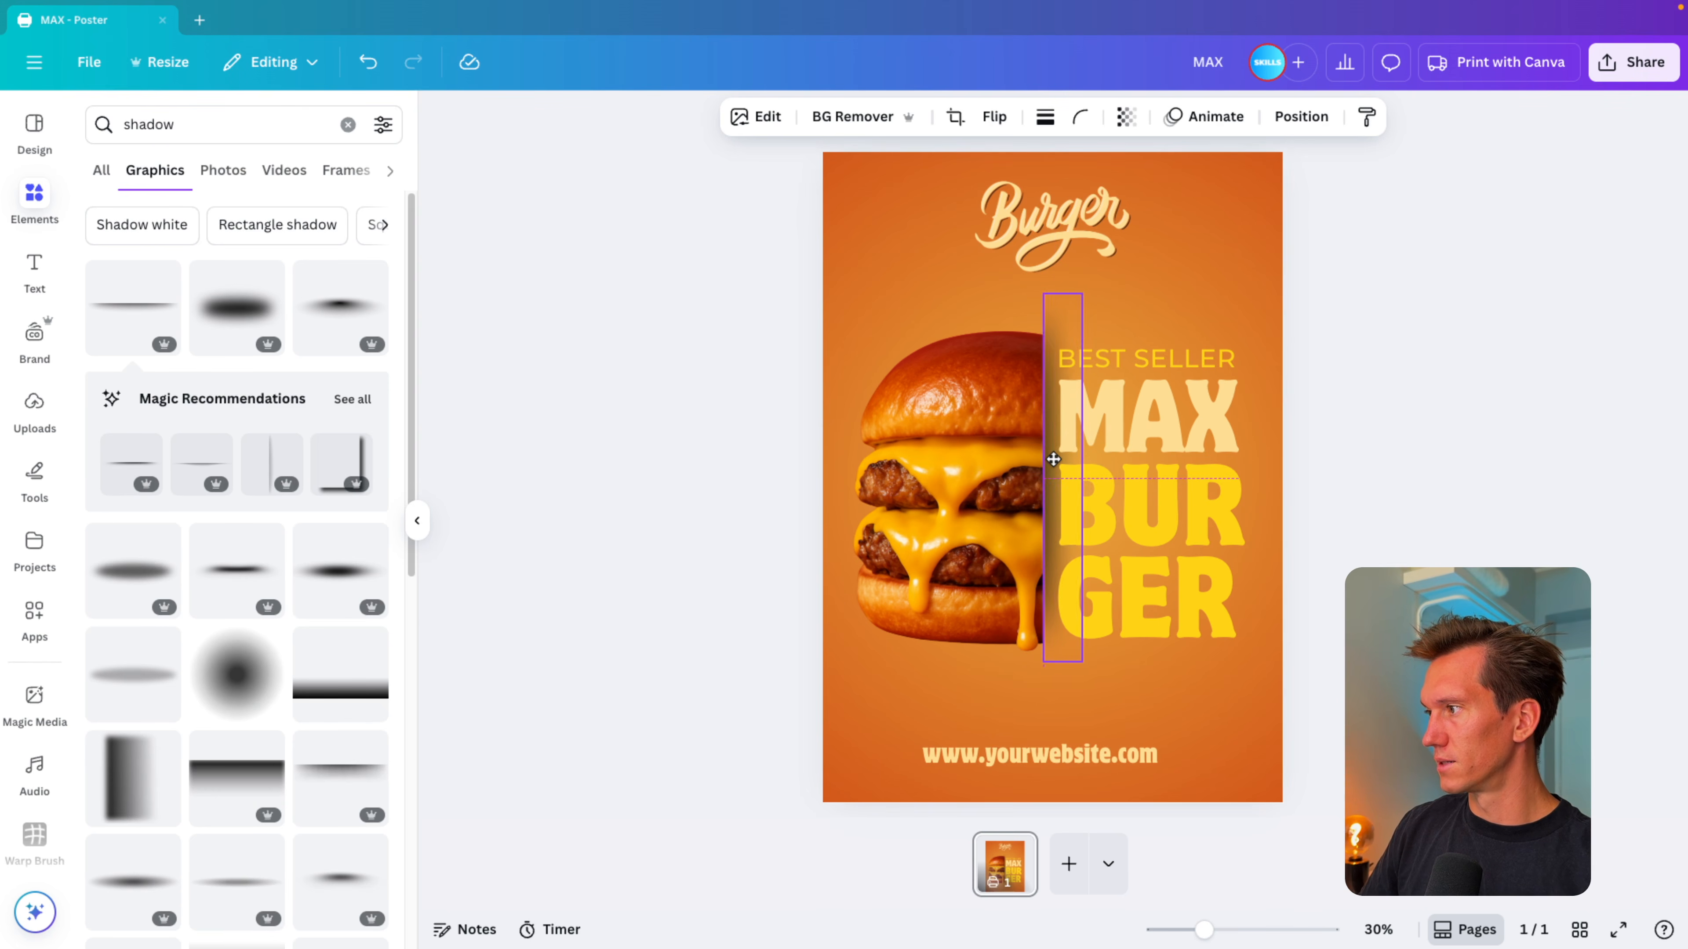
drag(1082, 294, 1066, 335)
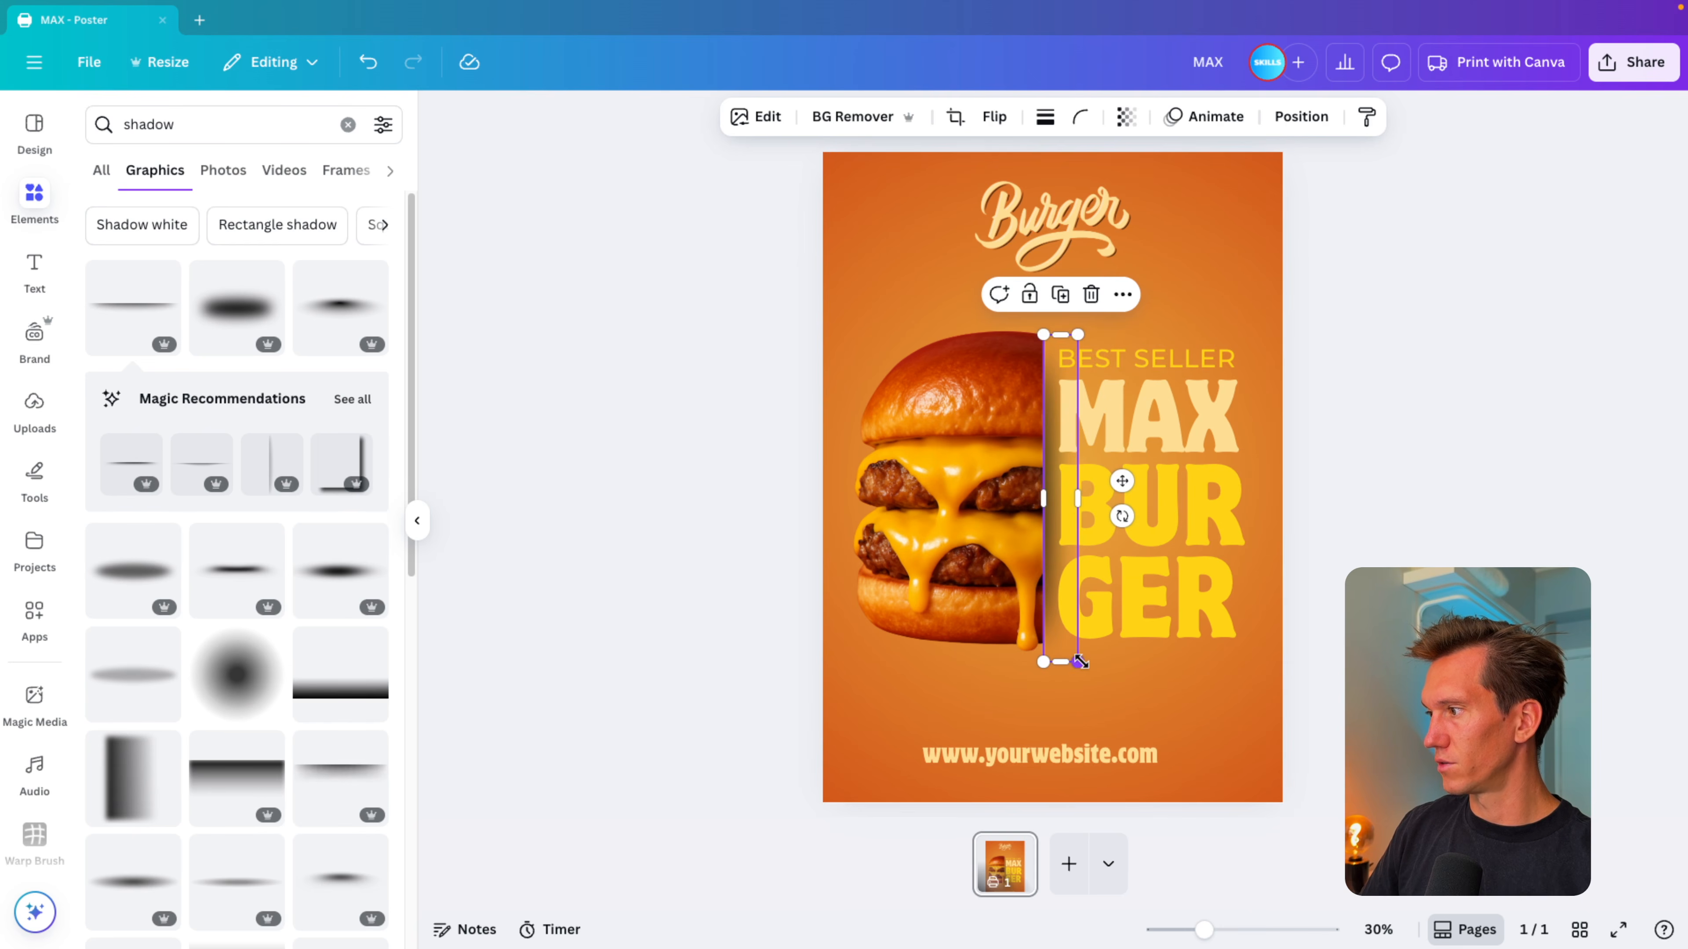
drag(1072, 661, 1071, 643)
key(Left)
key(Left)
key(Left)
key(Left)
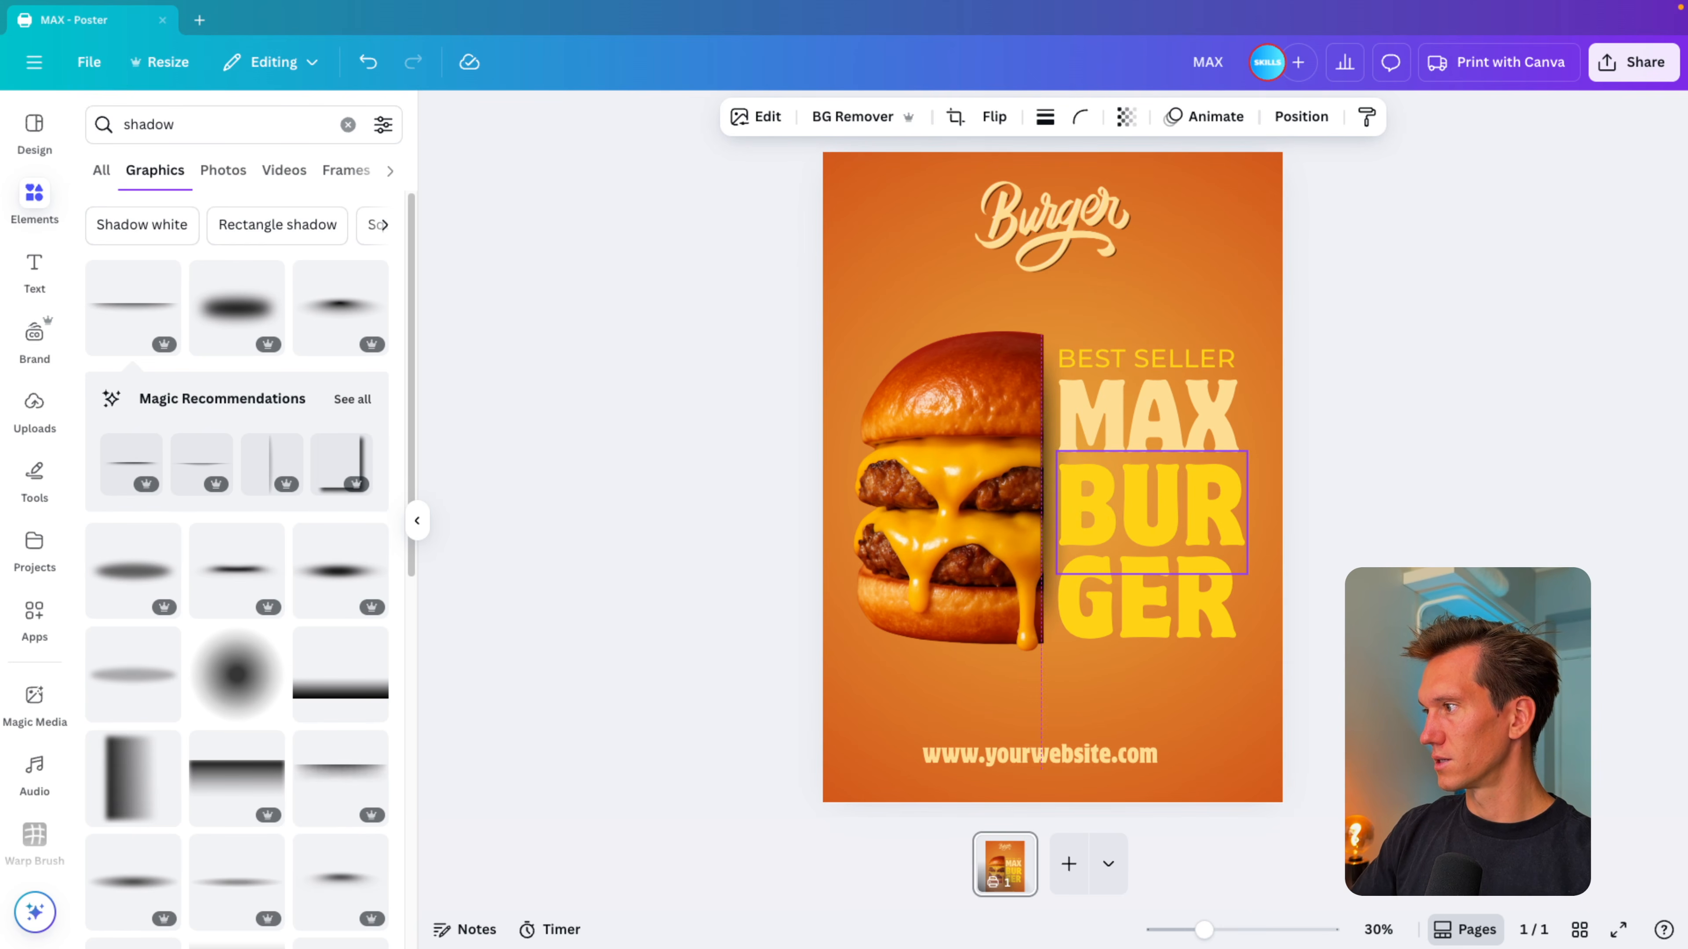
Step: Send the shadow behind the burger and text and set its transparency to 75
click(1301, 116)
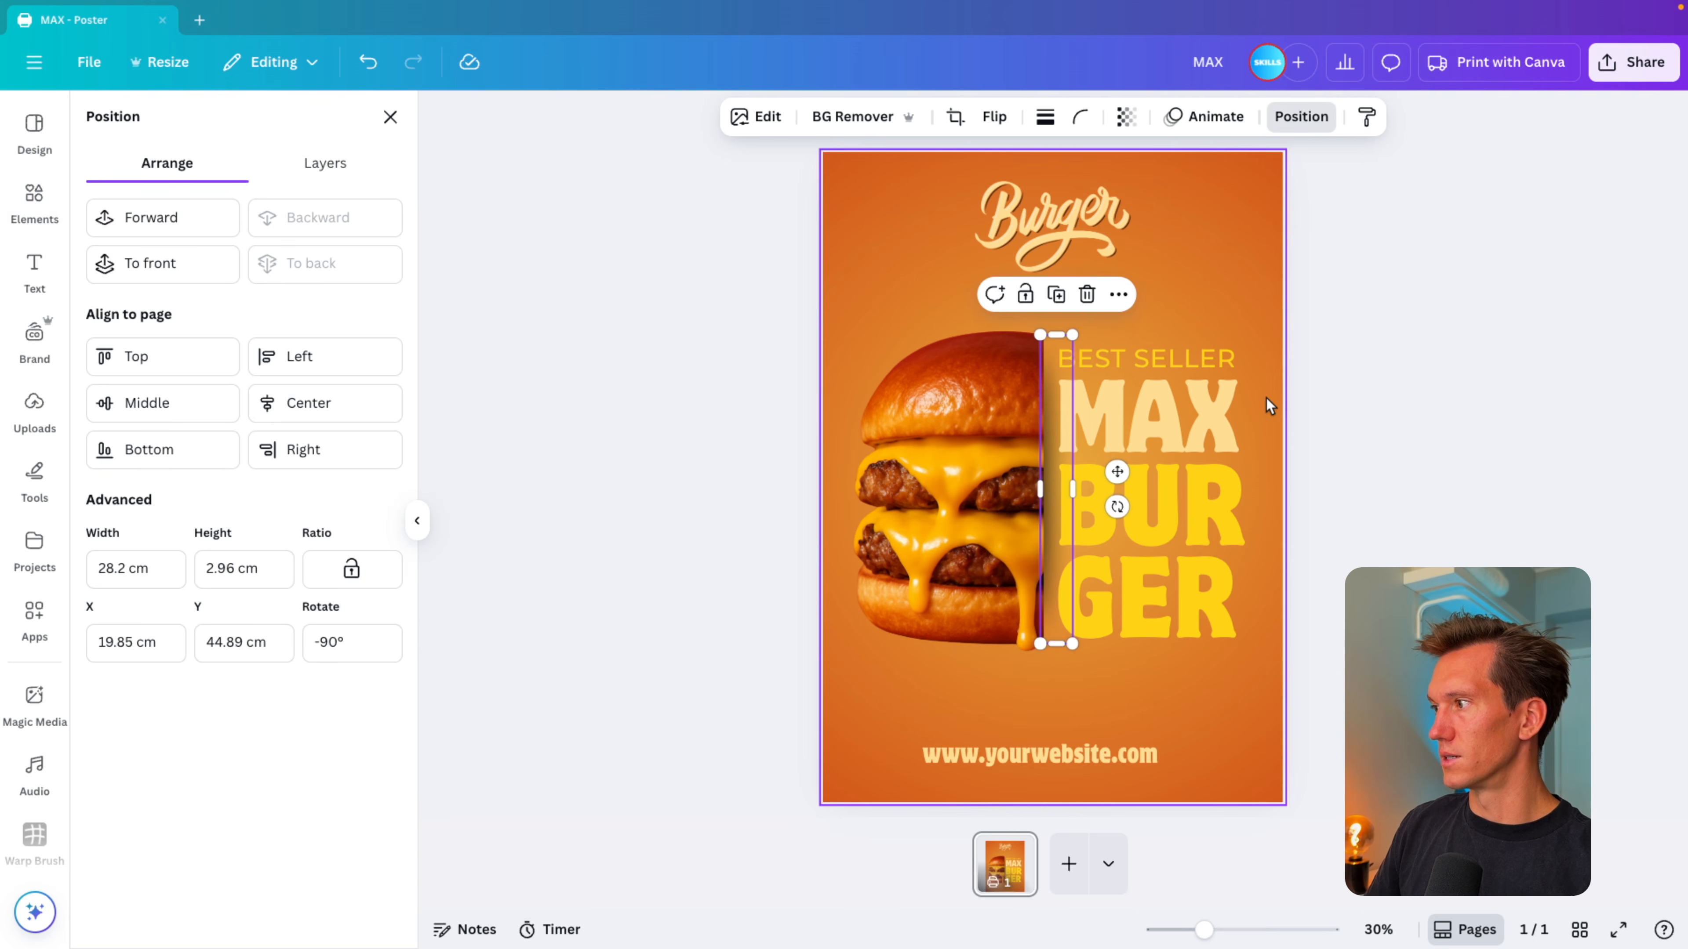
click(1126, 116)
drag(1177, 196, 1141, 201)
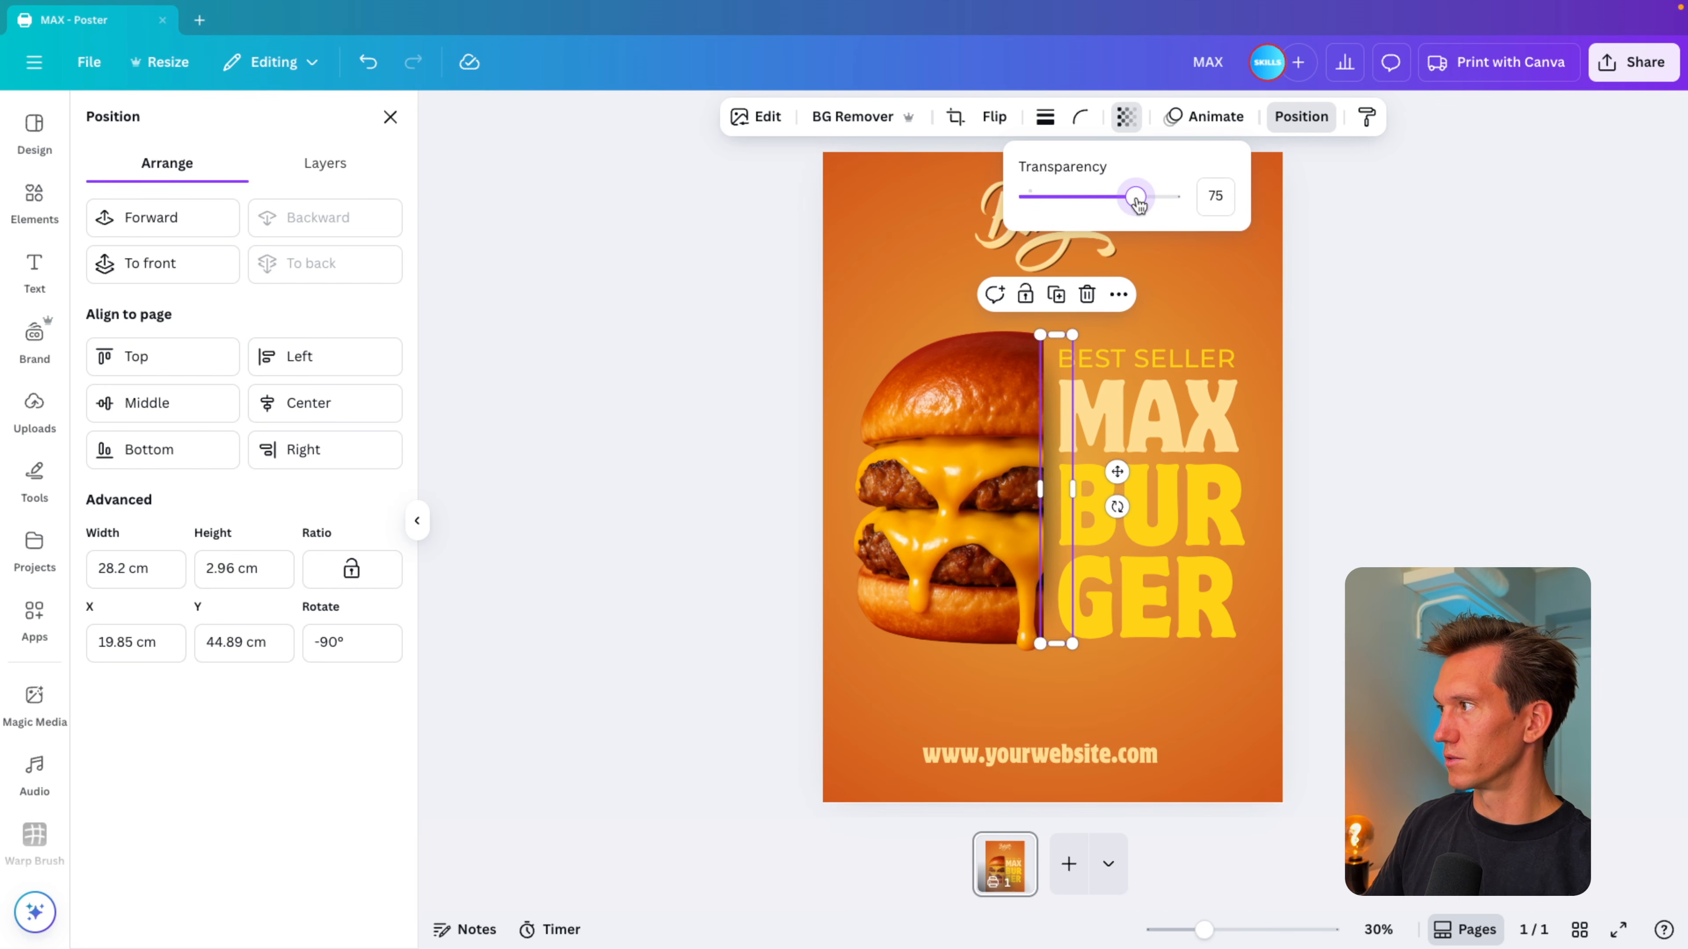
click(1467, 493)
Step: Recolour the poster's radial gradient background with #FF9741 in the centre and a dark burnt orange outside
click(1464, 493)
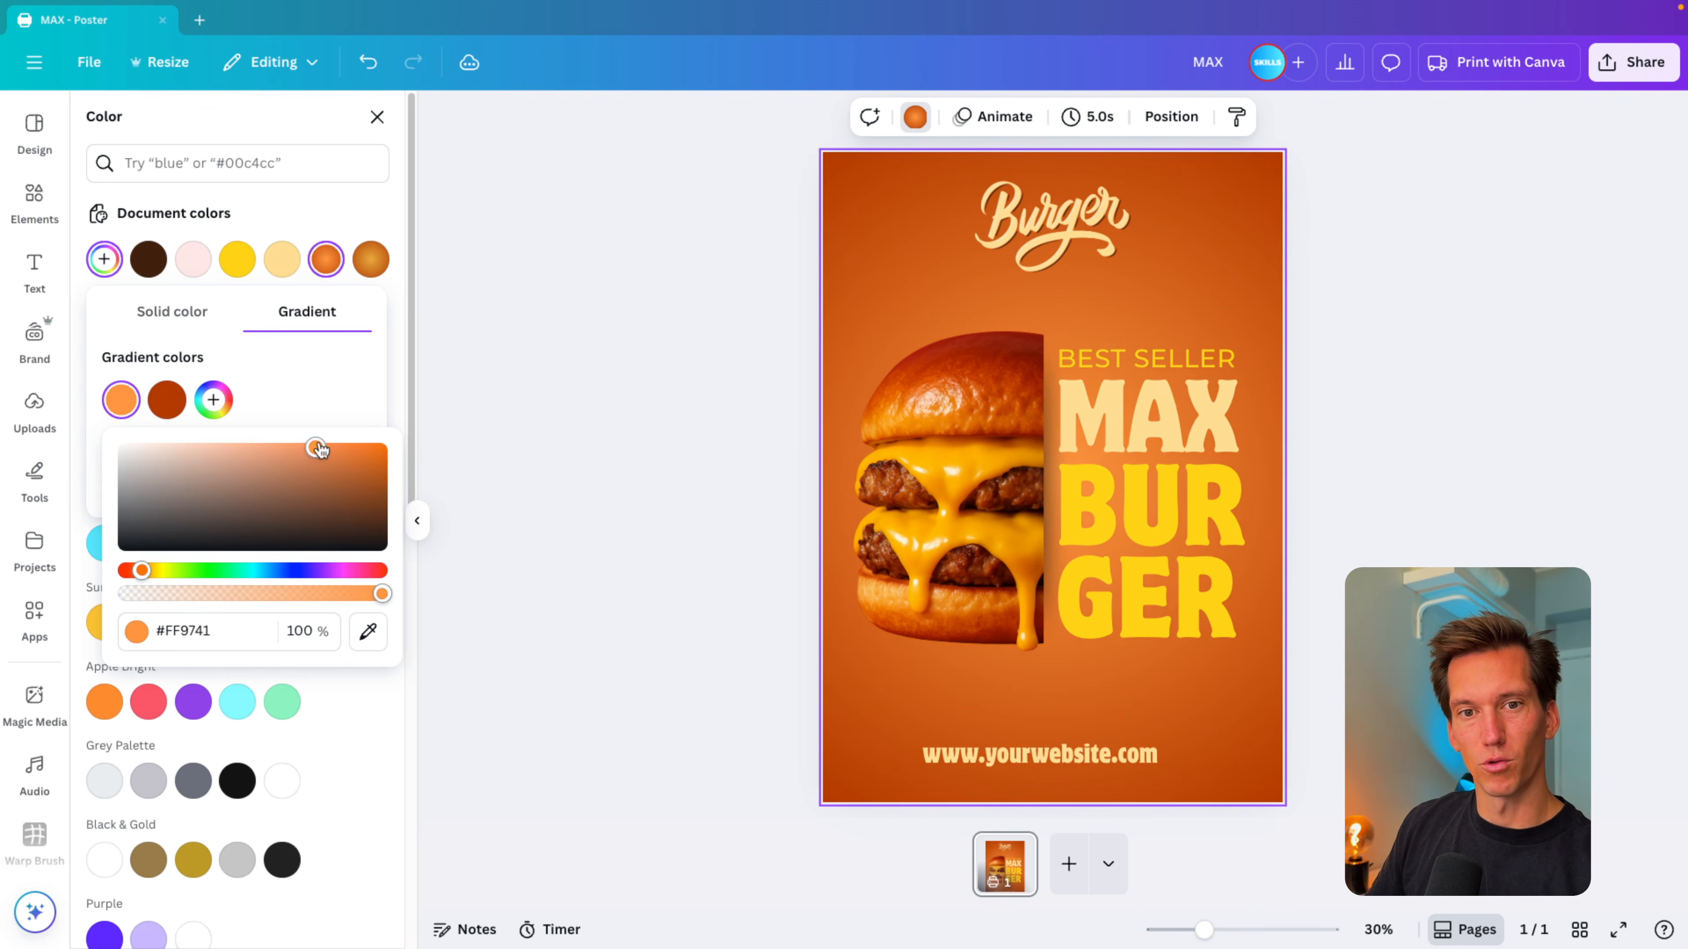
click(595, 506)
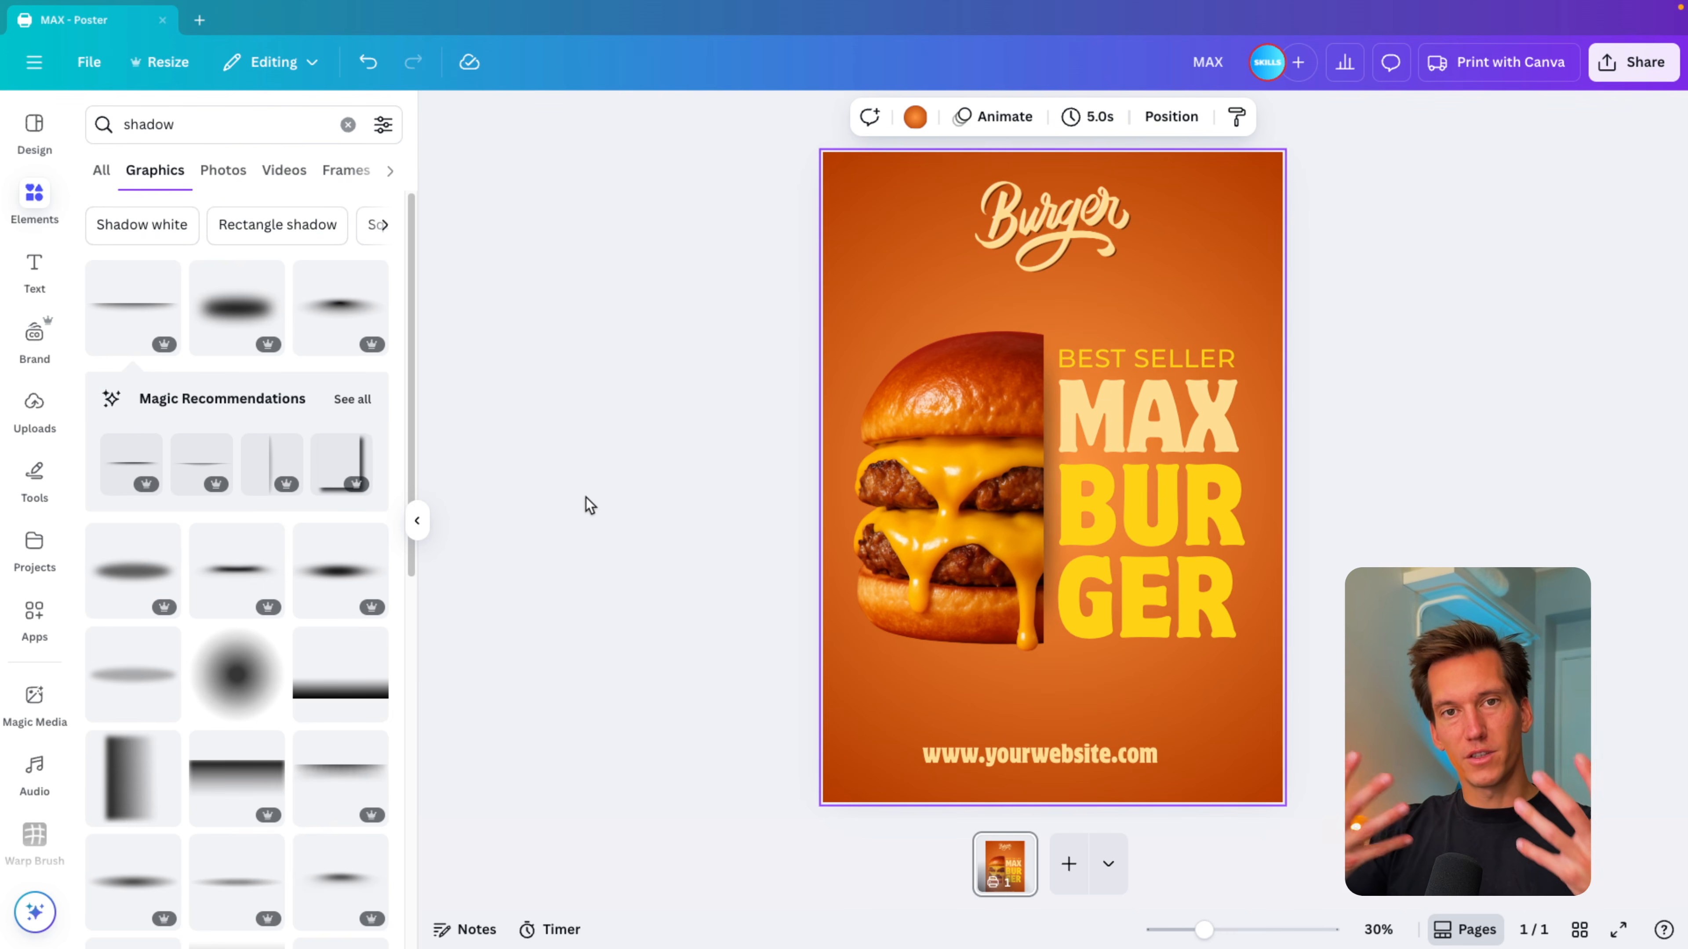
click(568, 399)
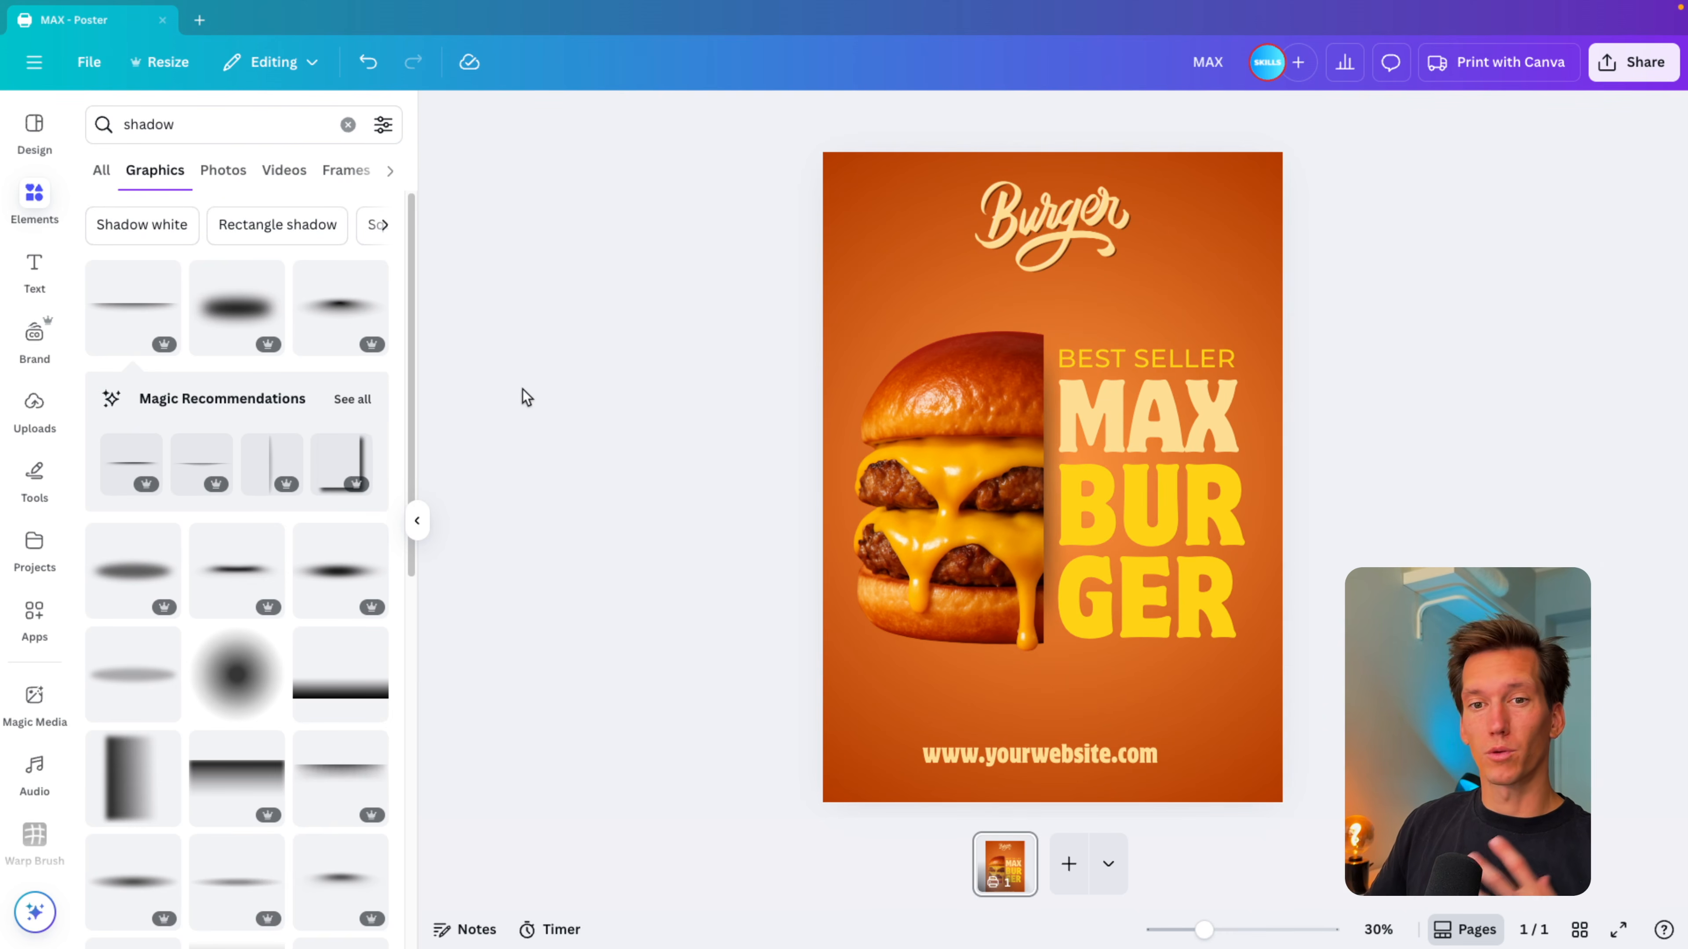
Step: Search the graphics for "shadow pattern", refine the search to "shadow window" and insert the shadow with diagonal light rays
click(213, 130)
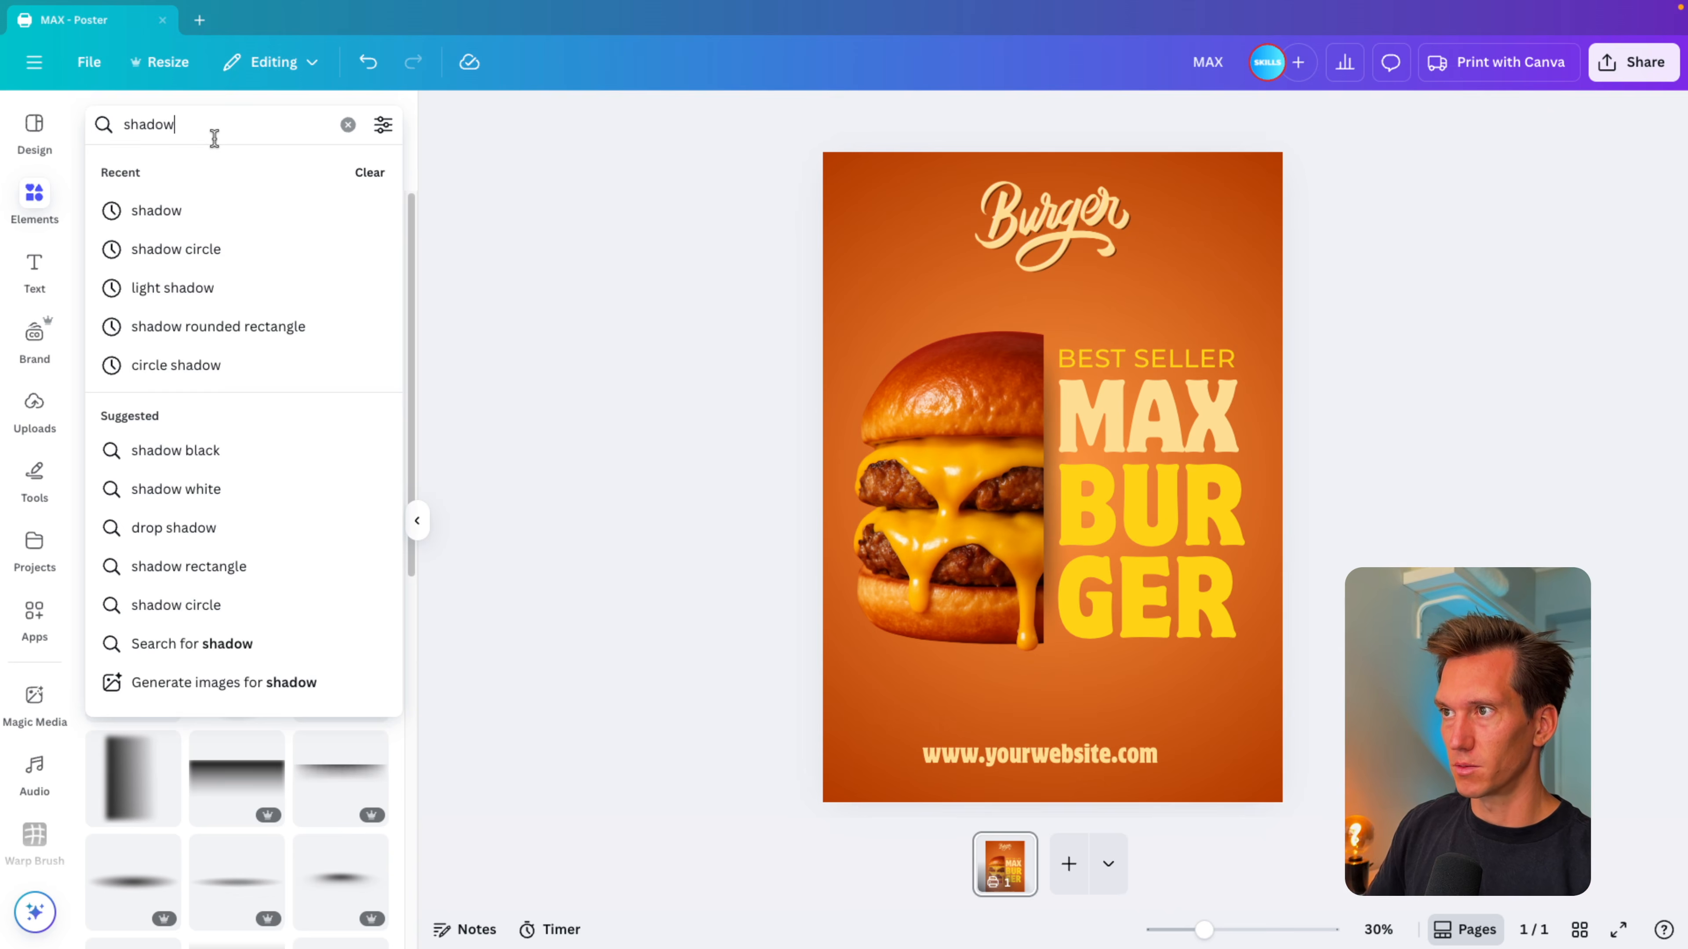
text(pattern)
key(Return)
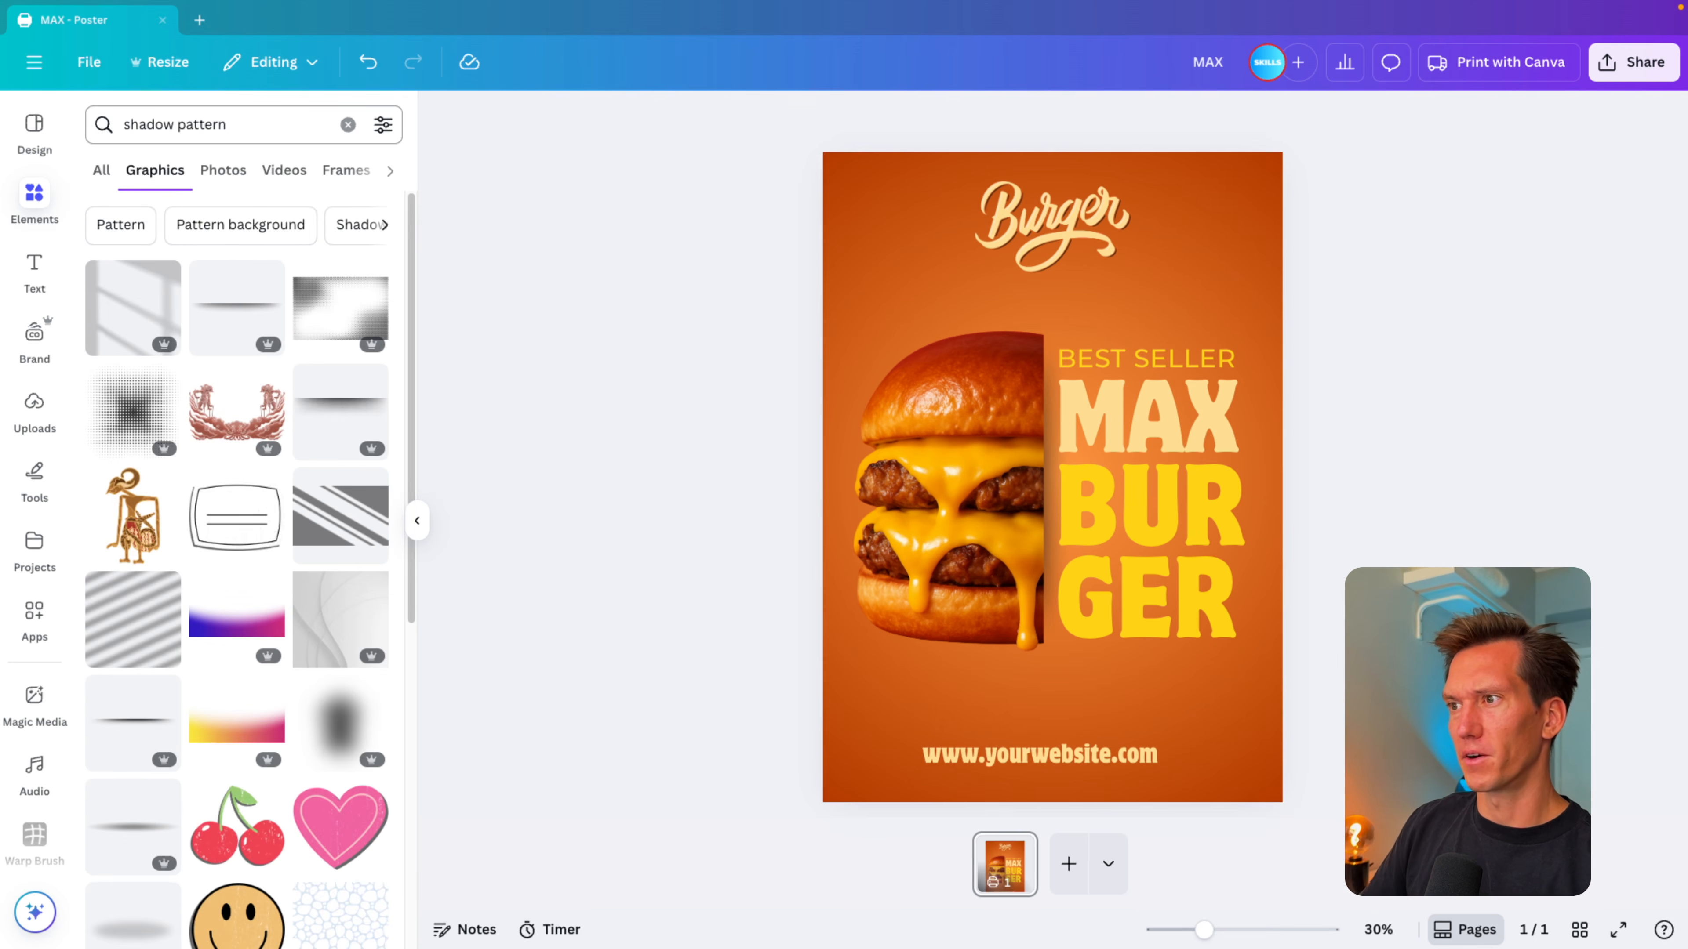
double_click(204, 124)
text(window)
key(Return)
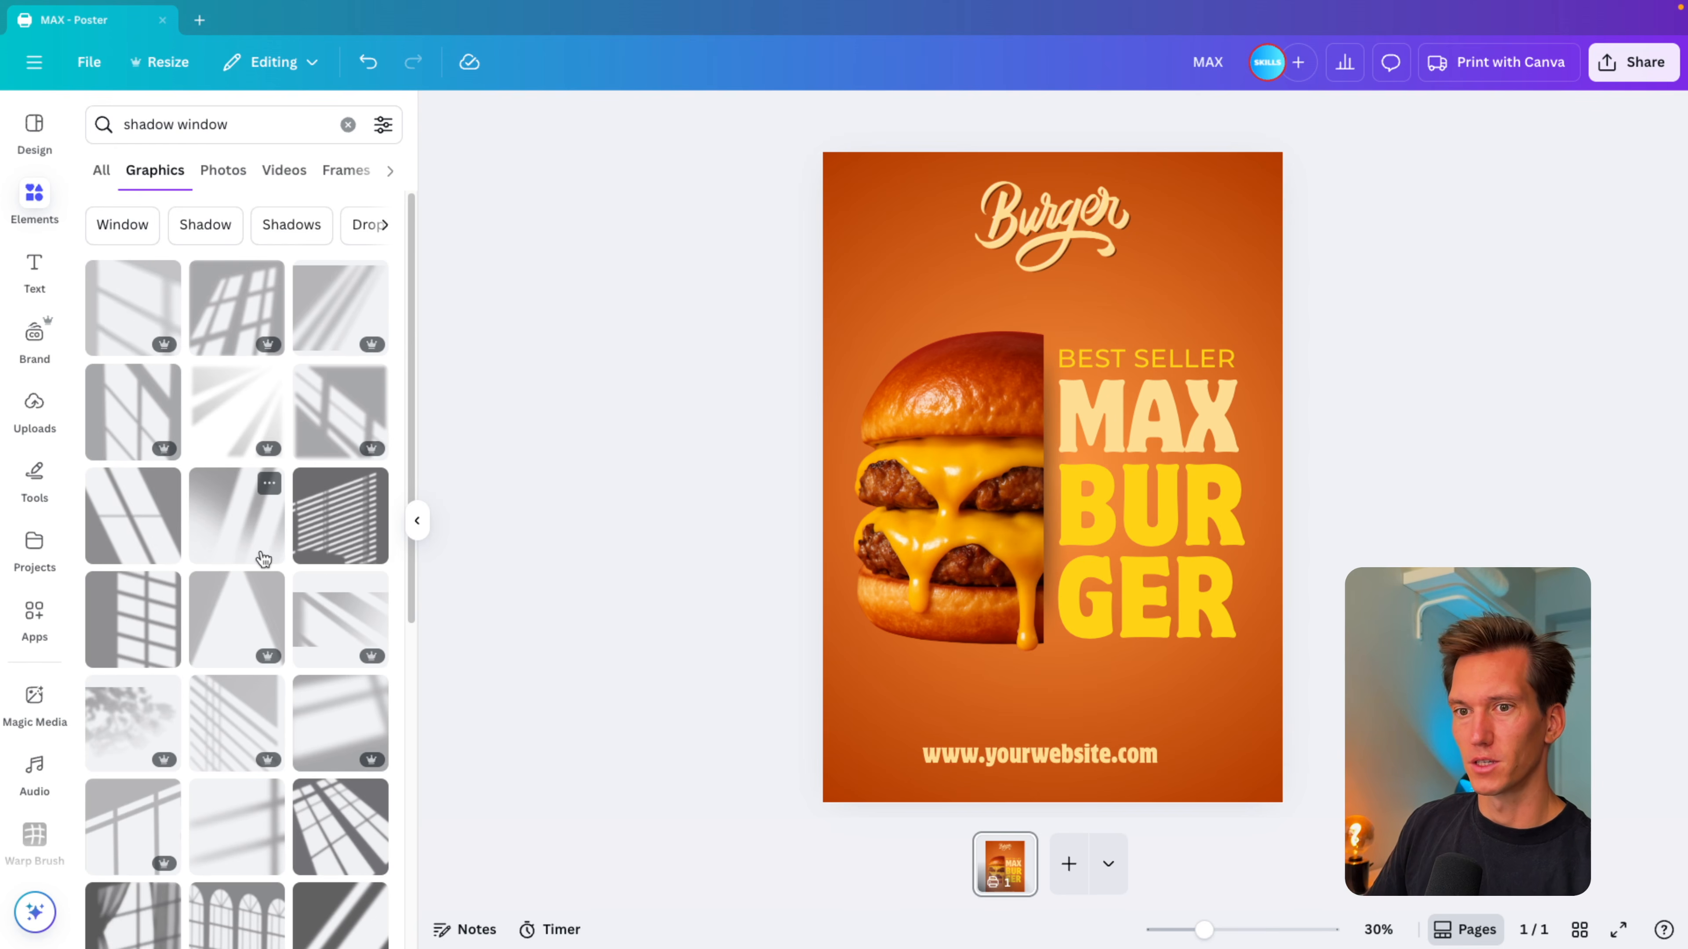
click(332, 322)
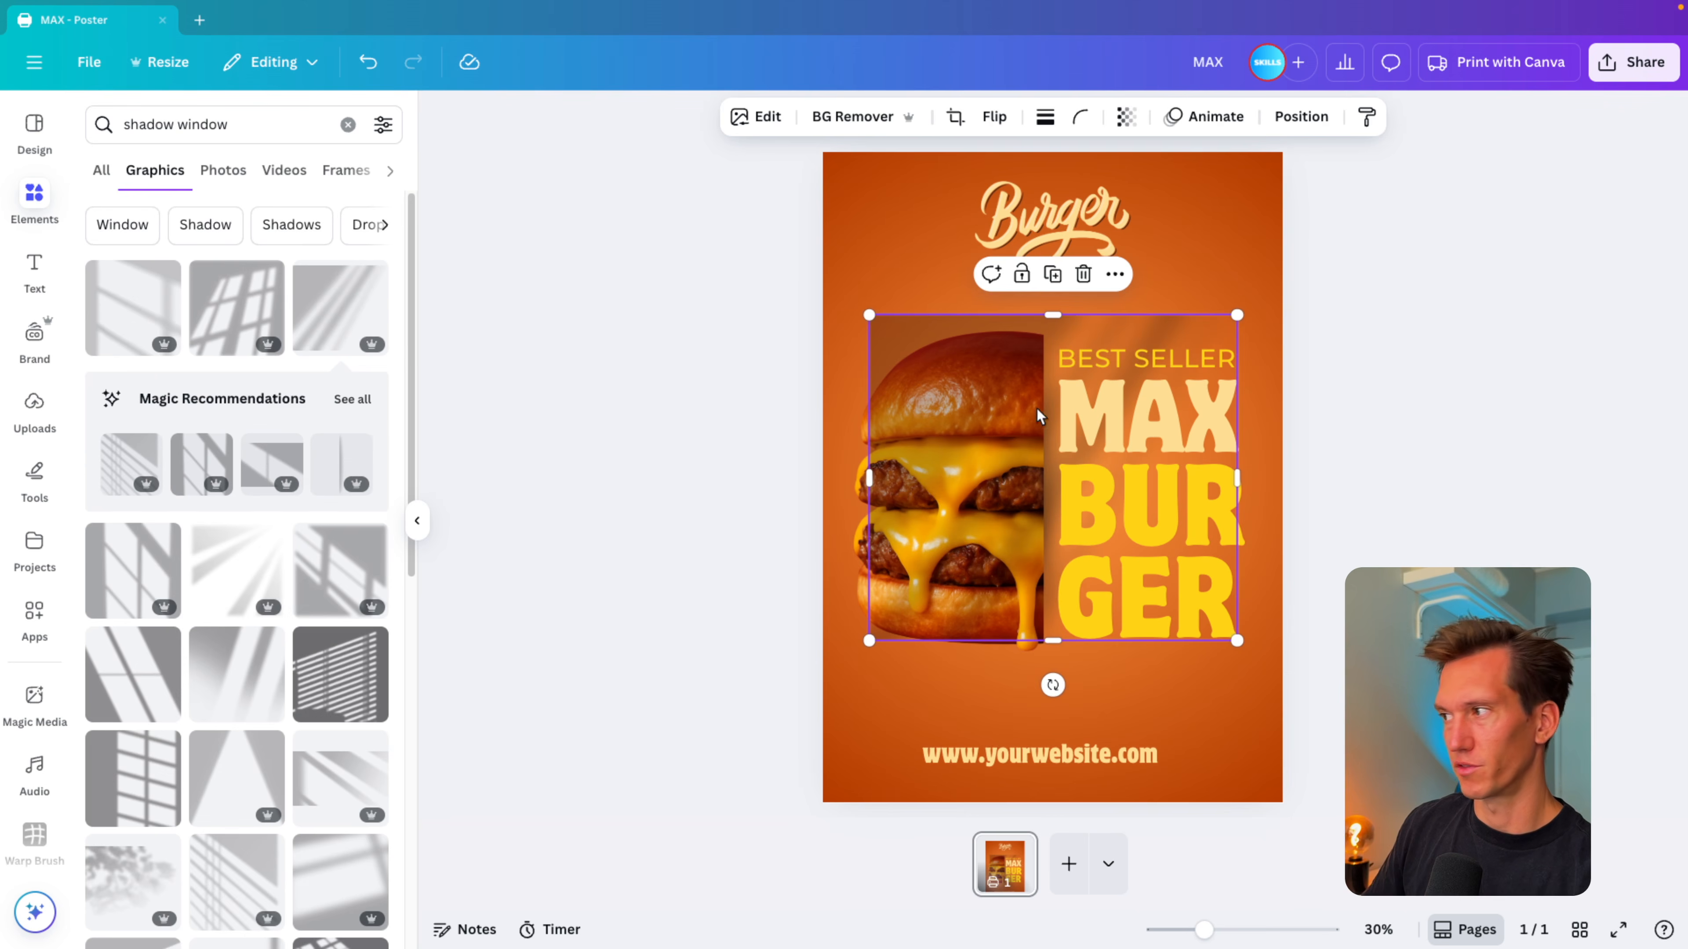
Step: Enlarge the diagonal shadow overlay past the poster's edges and position it so the rays cover the whole page
drag(959, 362, 912, 193)
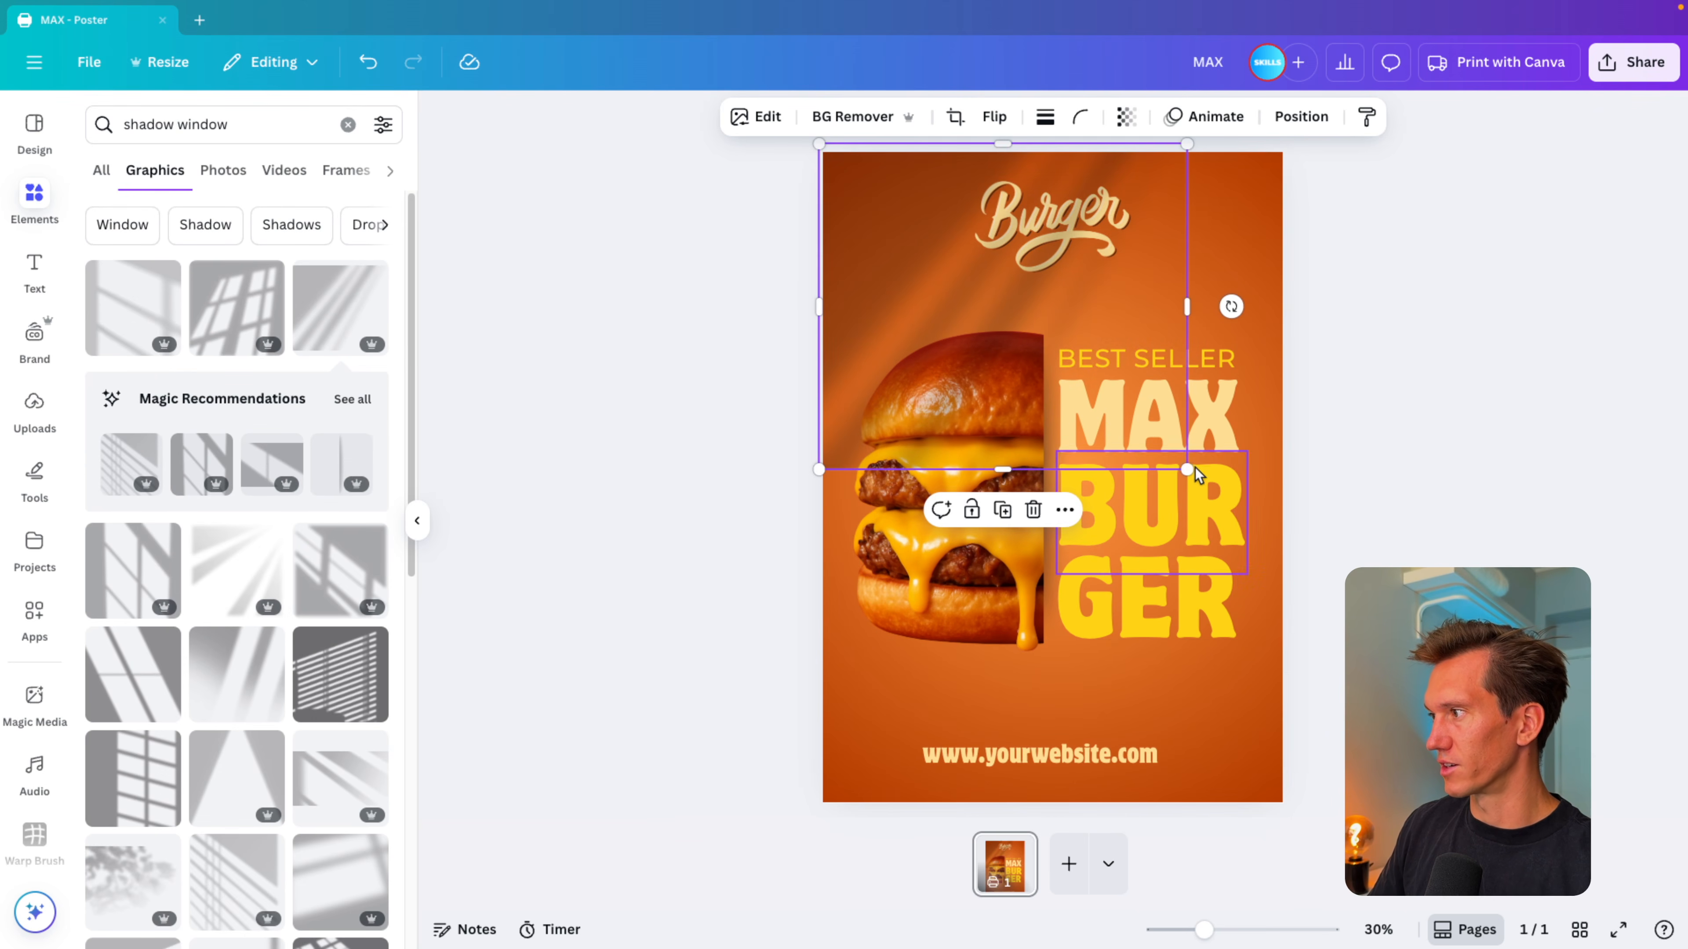
drag(1188, 470, 1385, 645)
drag(1194, 240, 1255, 383)
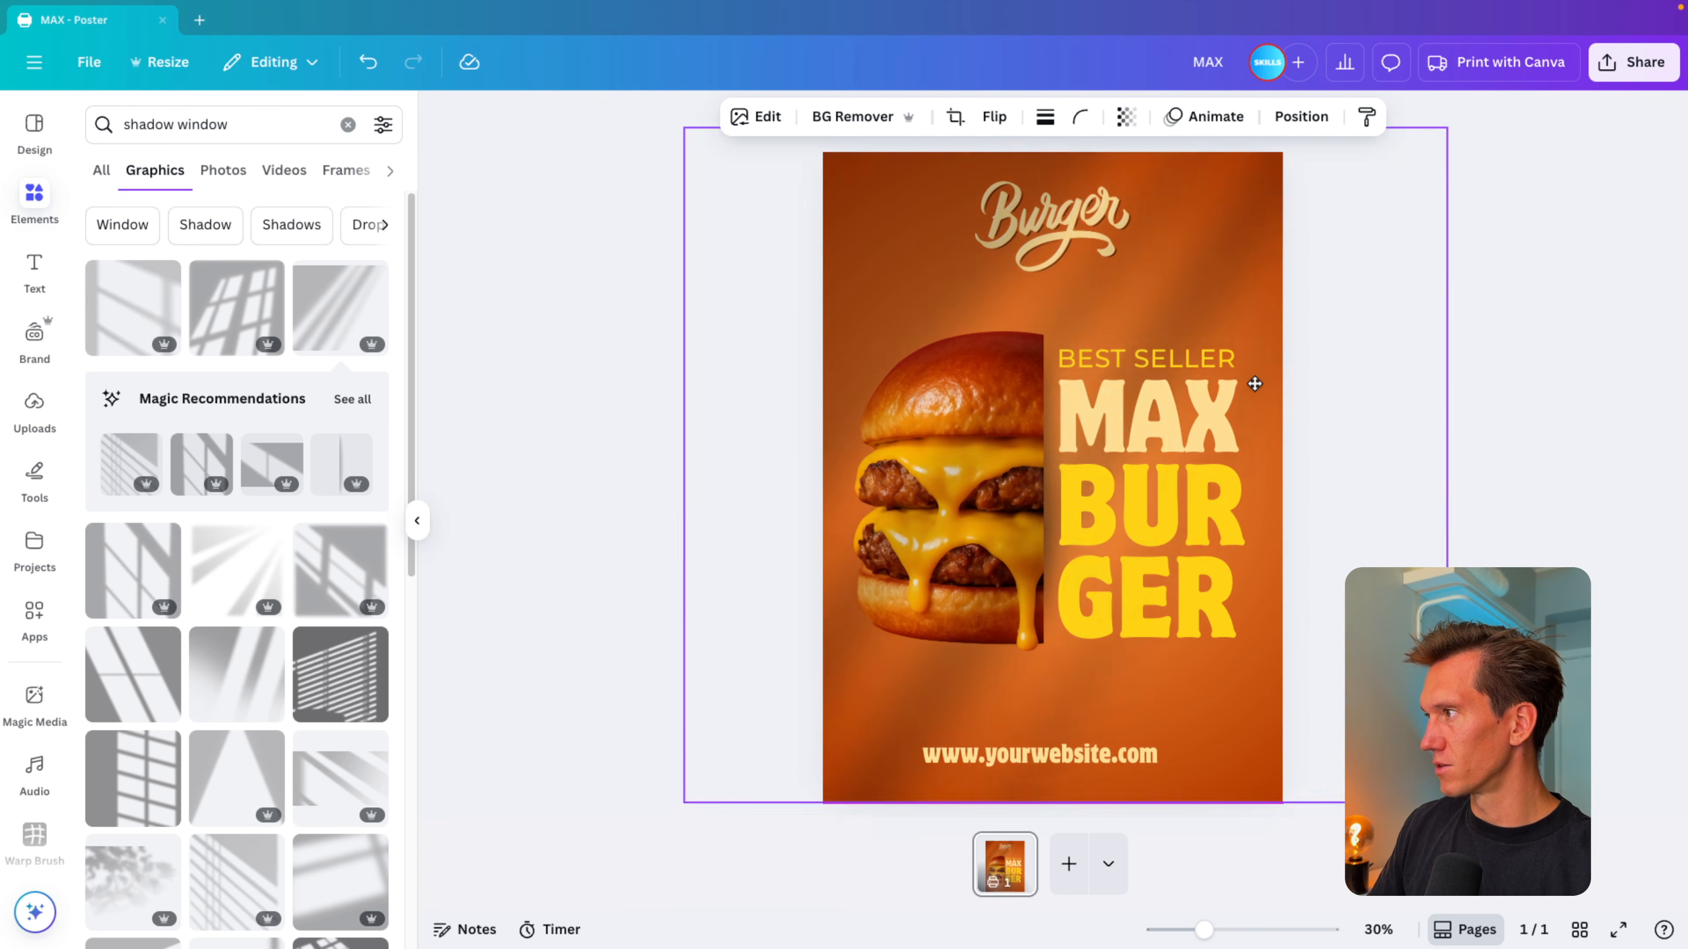
drag(1140, 322, 1127, 321)
drag(1127, 321, 1127, 322)
Step: Place the shadow overlay's layer directly above the background and reduce its opacity
click(1301, 117)
click(330, 173)
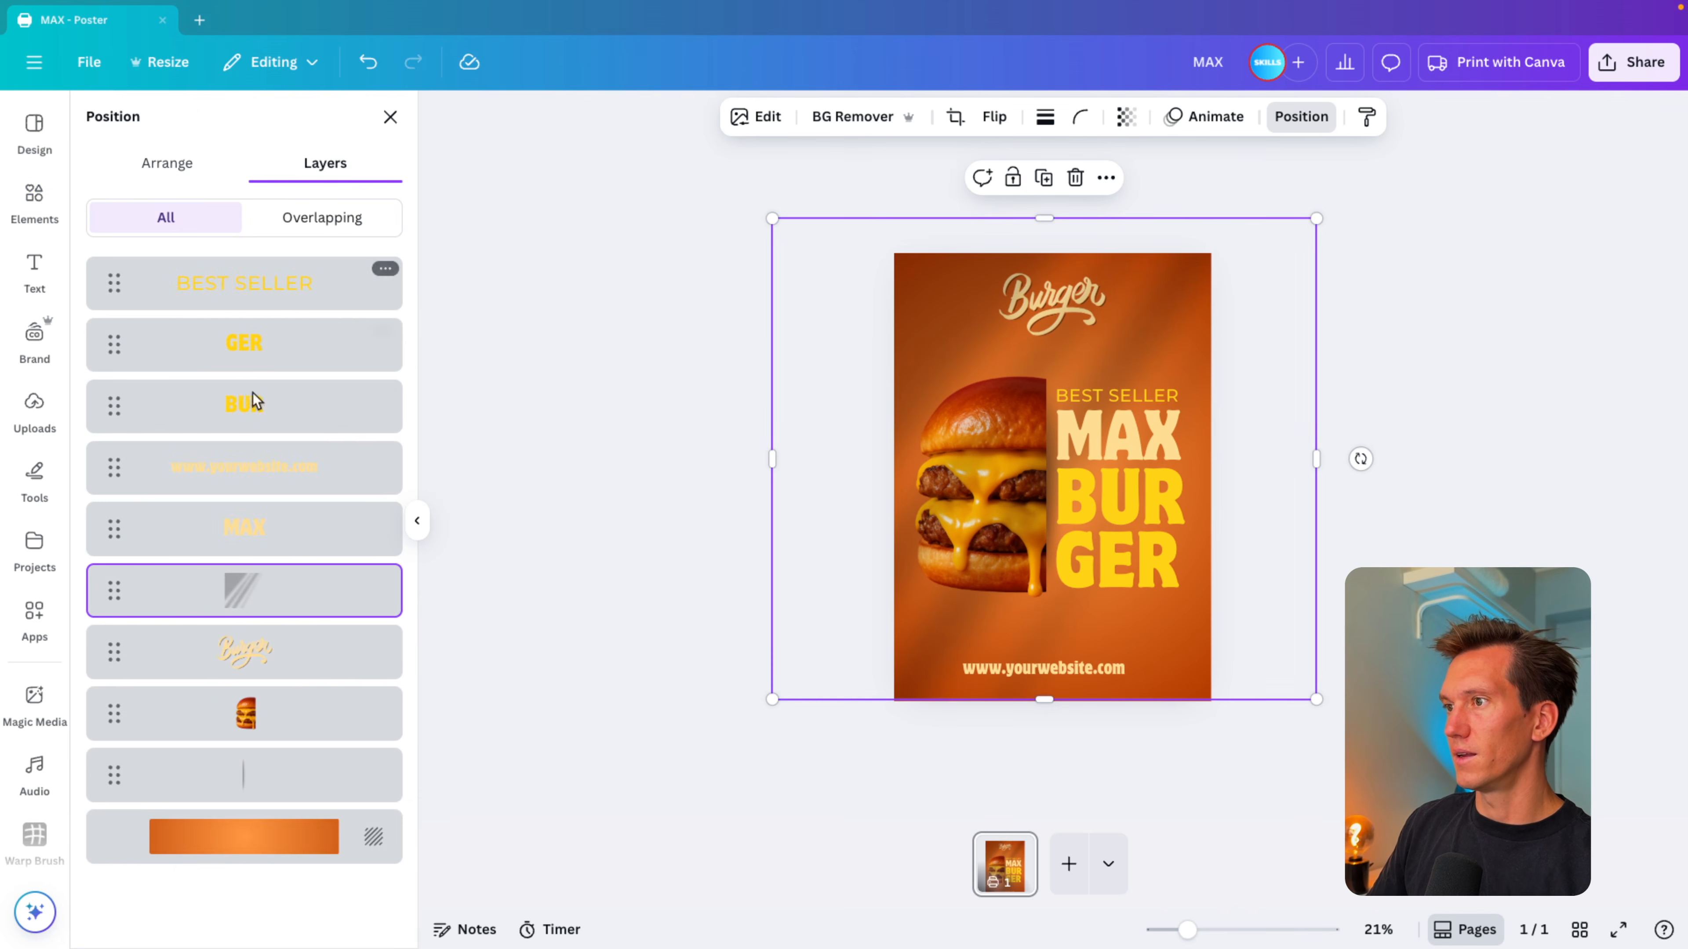
drag(239, 591, 282, 808)
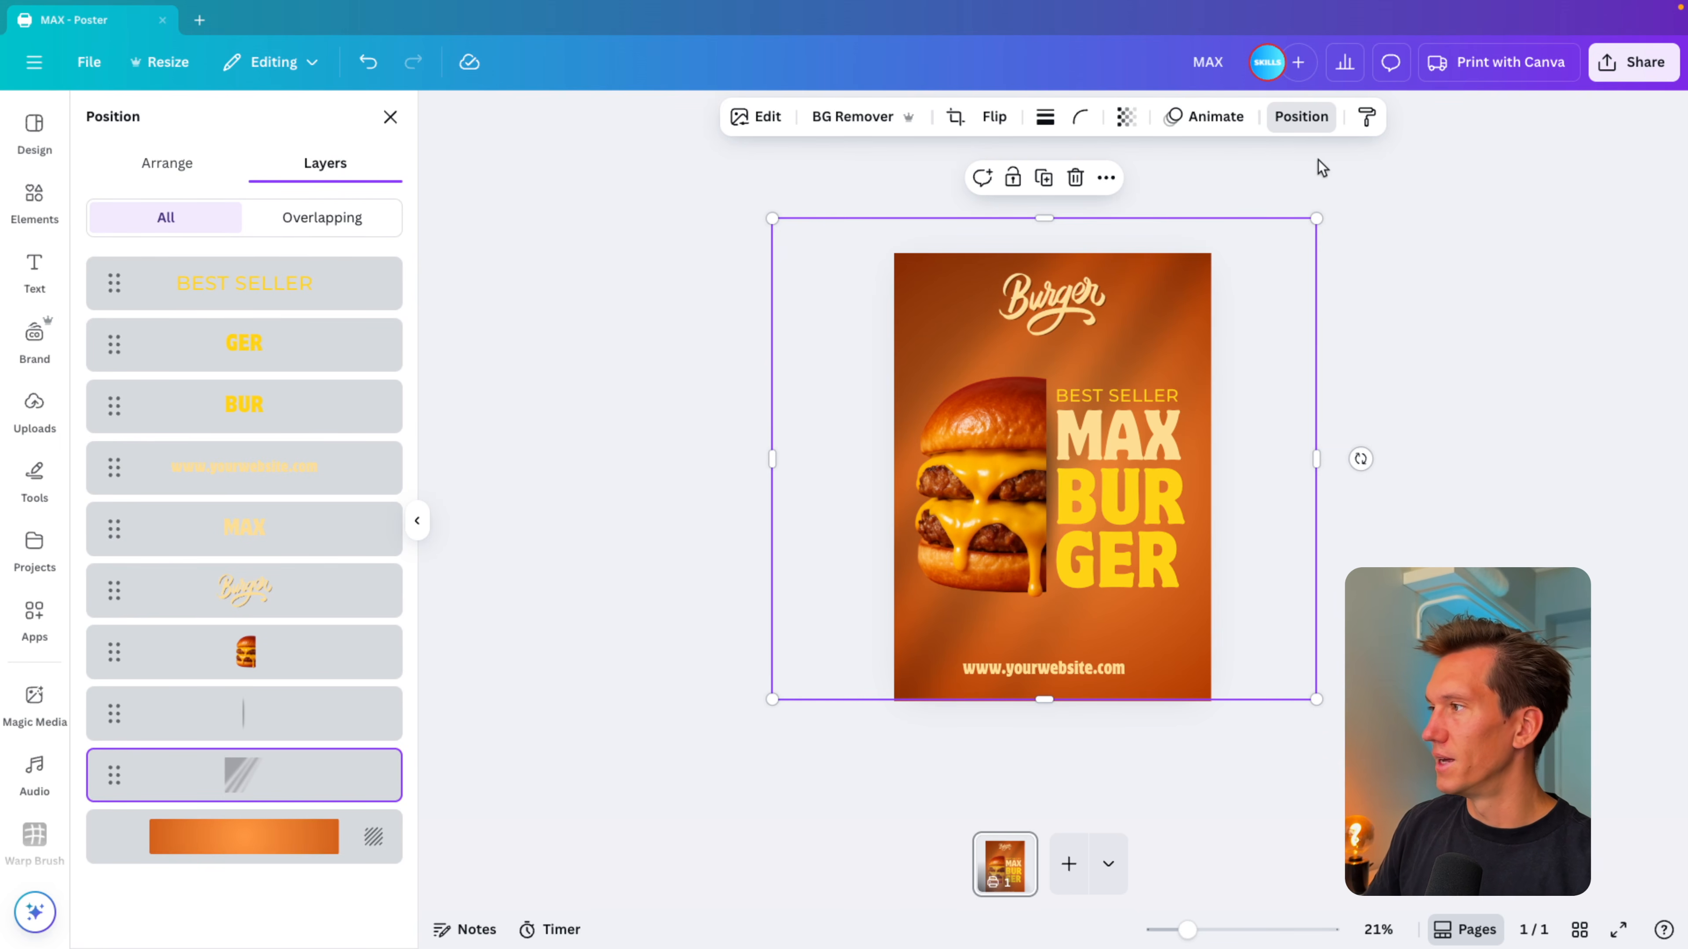
click(1125, 117)
drag(1181, 199, 1134, 208)
Step: Enlarge the shadow overlay slightly and reposition it so its soft diagonal bands run across the poster
drag(911, 351, 901, 289)
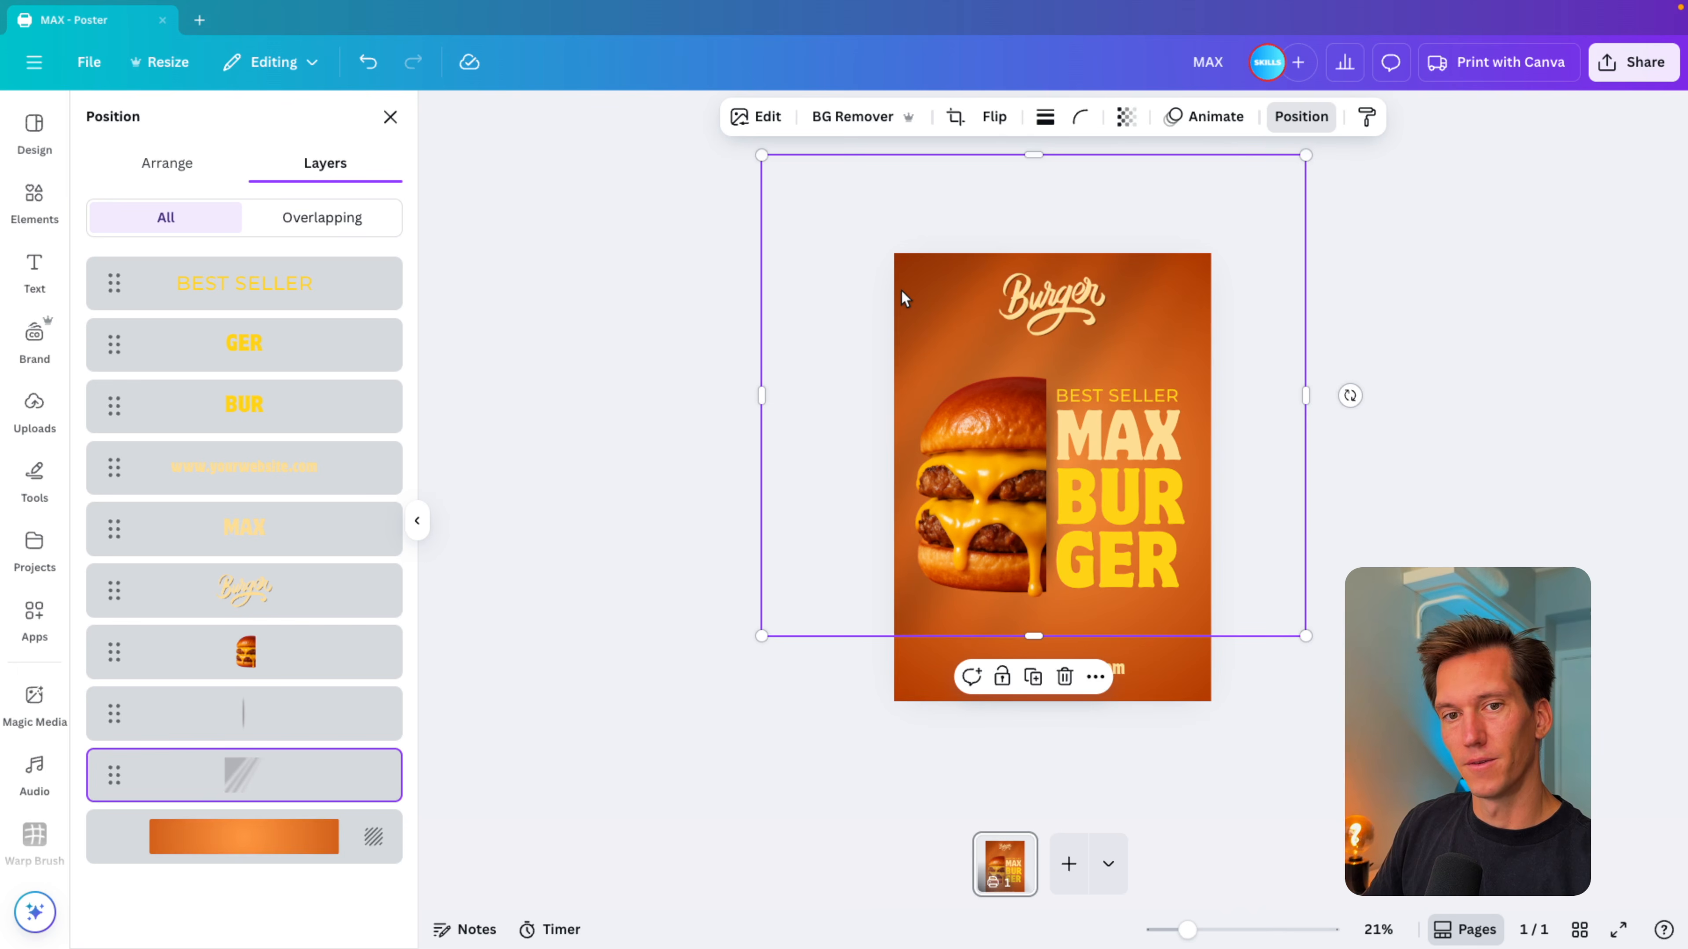
drag(1306, 636, 1317, 646)
drag(963, 301, 1007, 351)
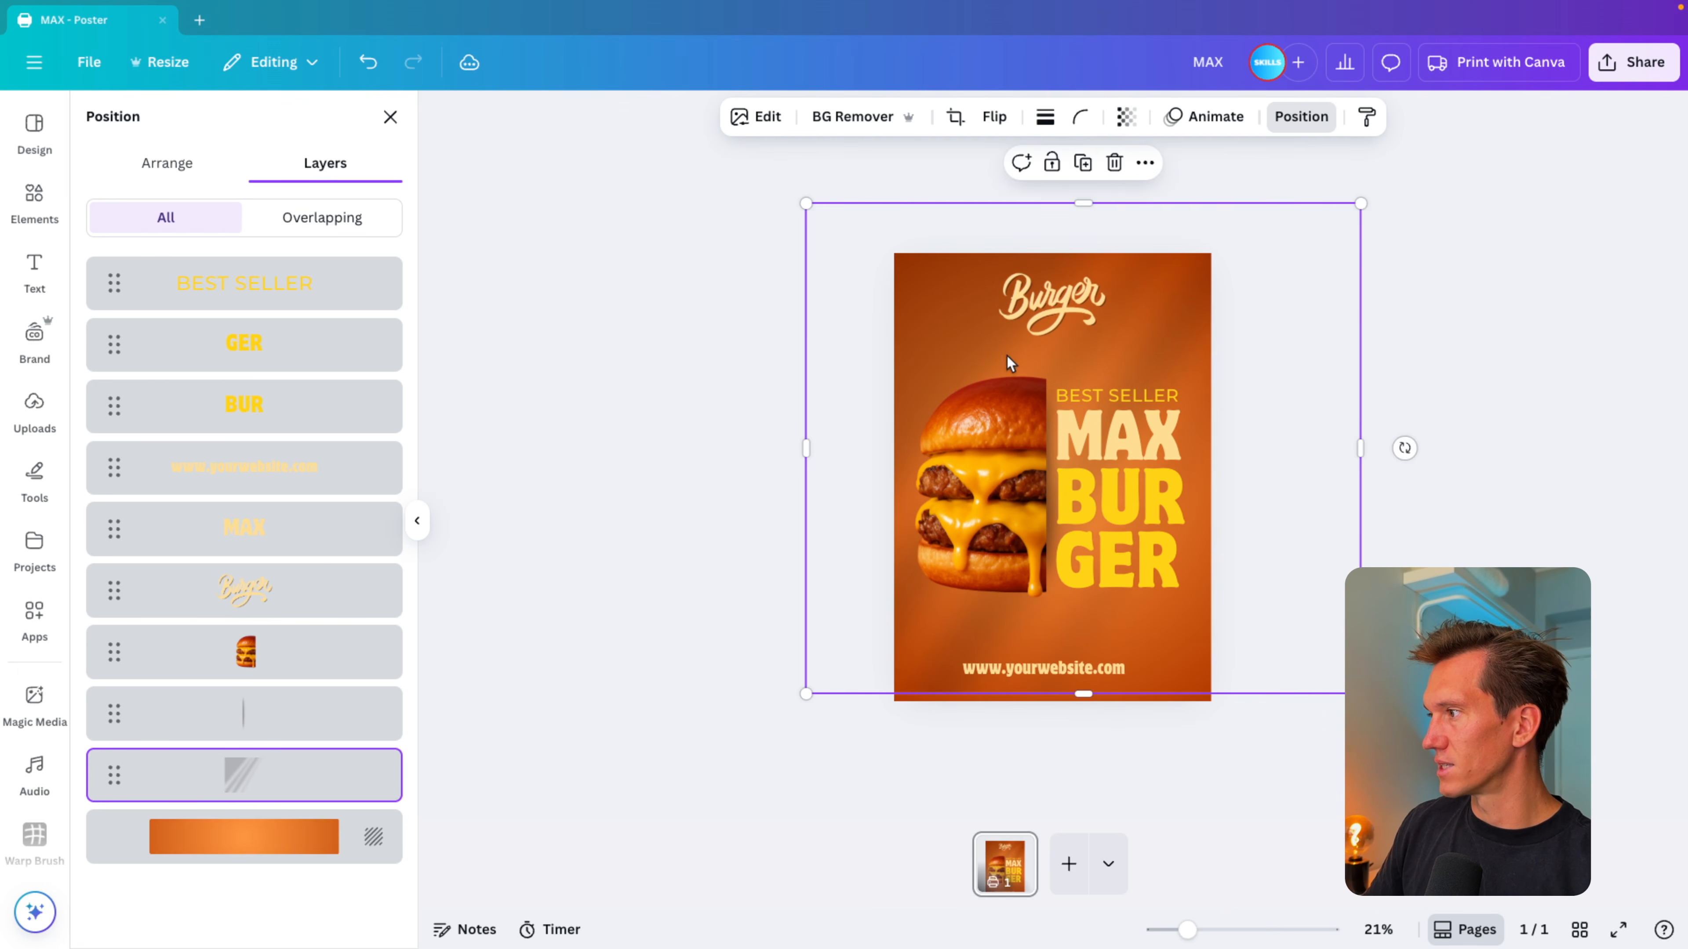
click(390, 117)
click(1455, 459)
scroll(1455, 459, up, 5)
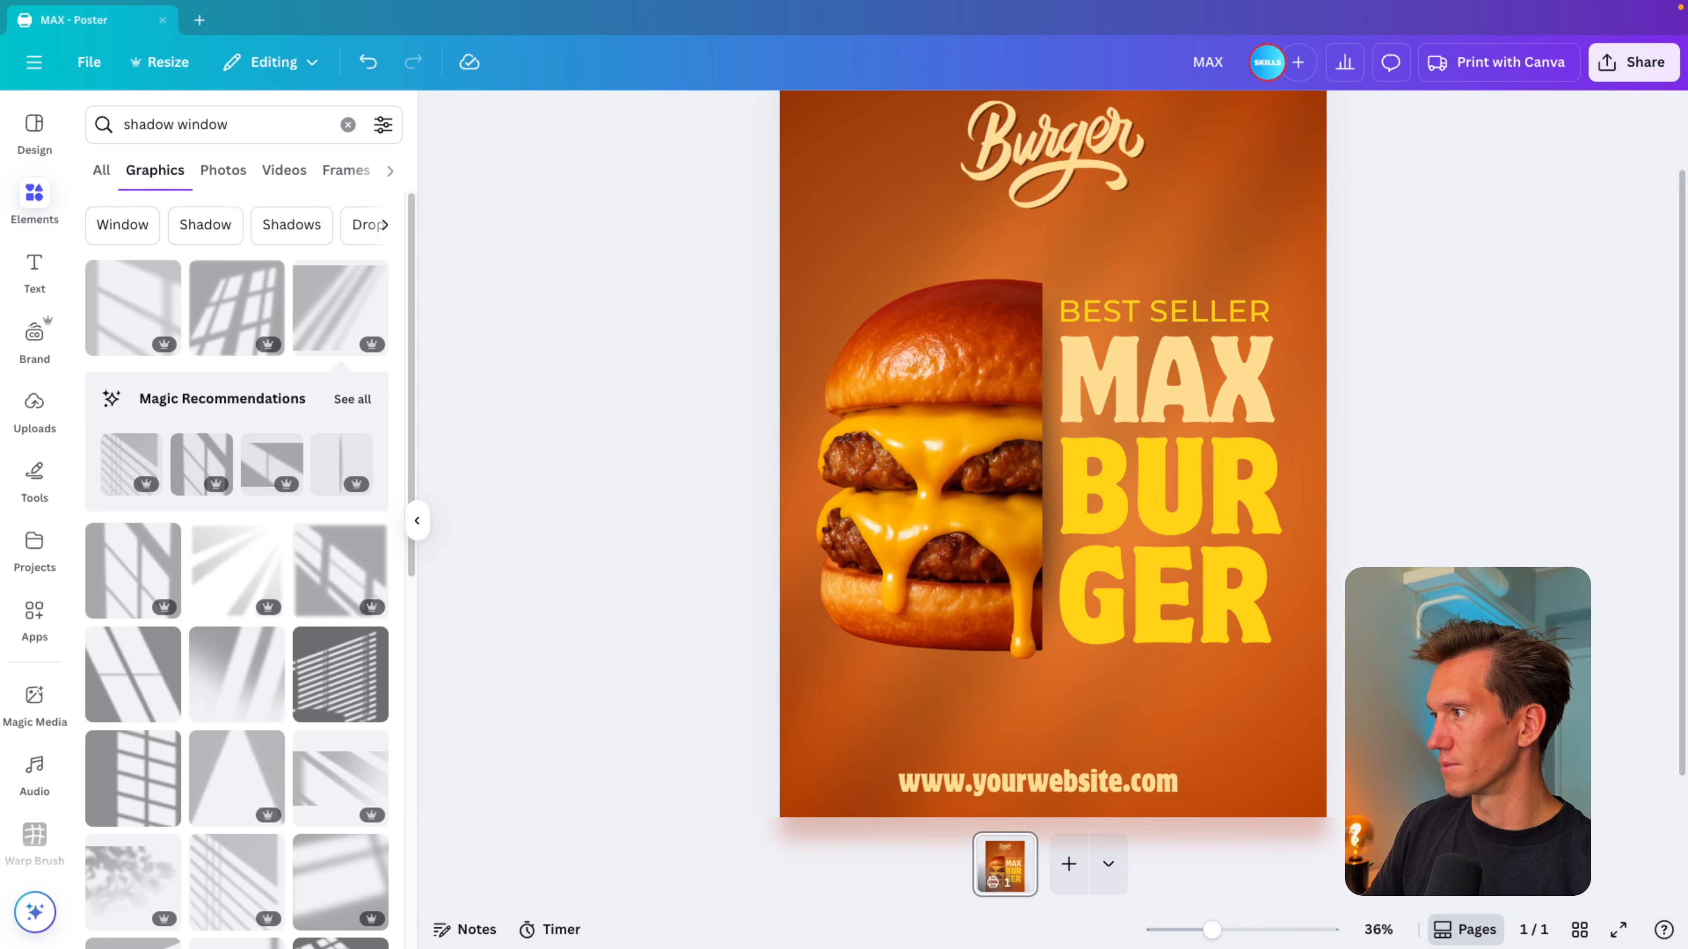
scroll(1456, 459, down, 2)
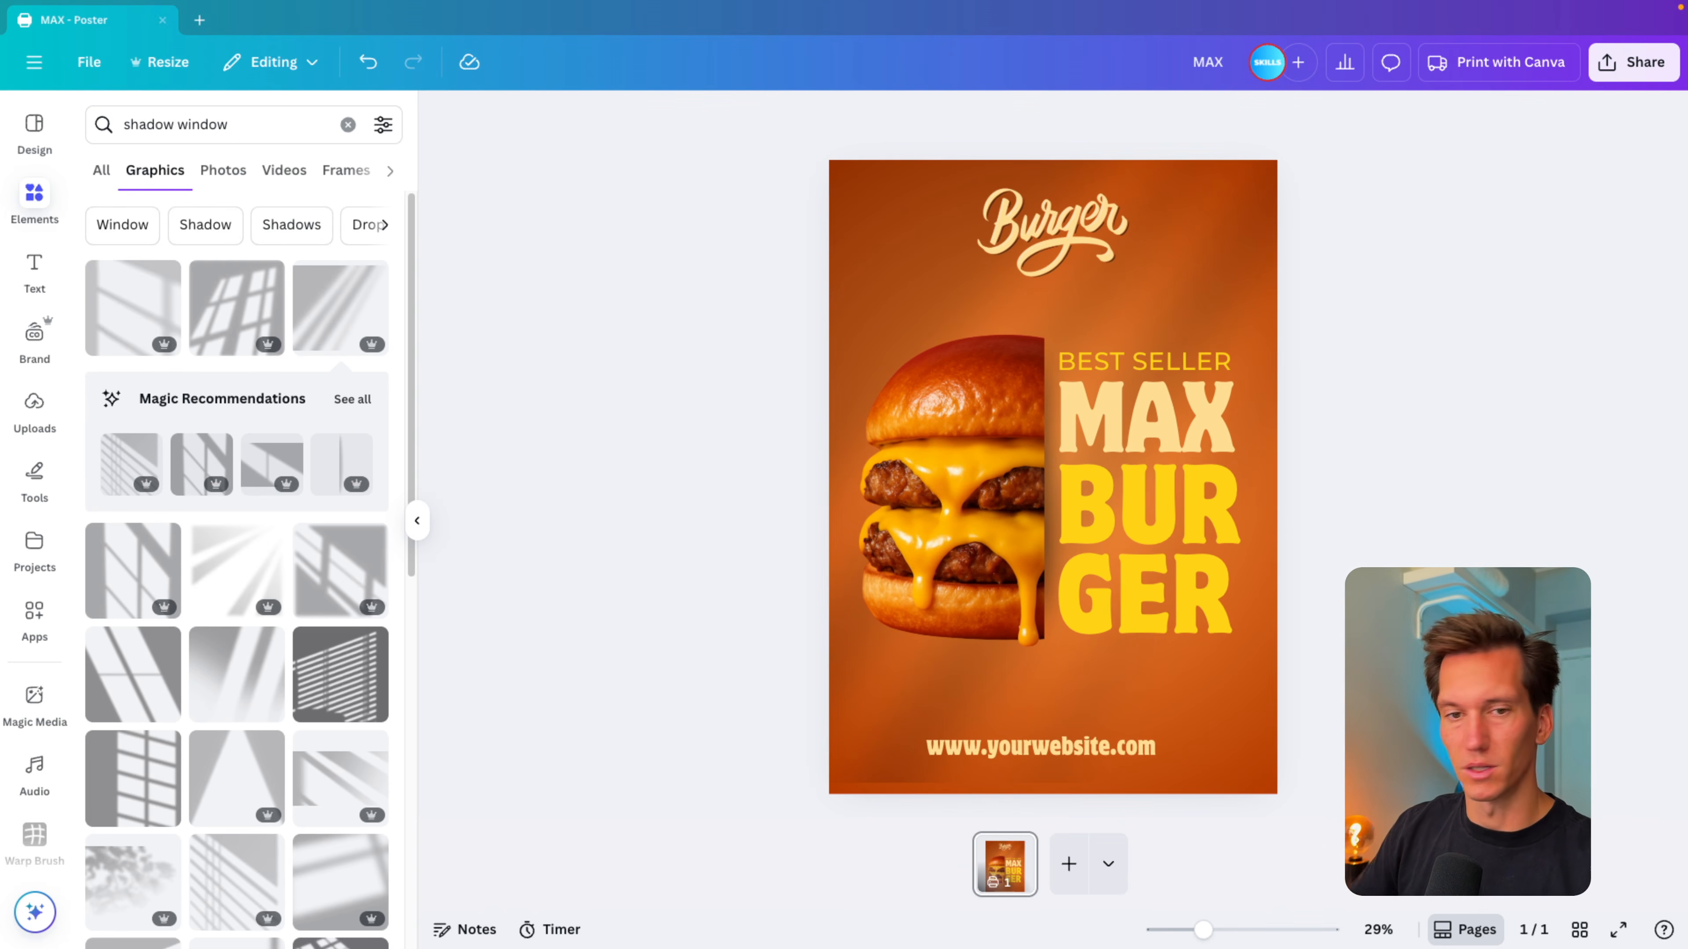
Step: Preview the poster in the enlarged print mockups, going through each wall and room scene, and view the design full screen
click(417, 521)
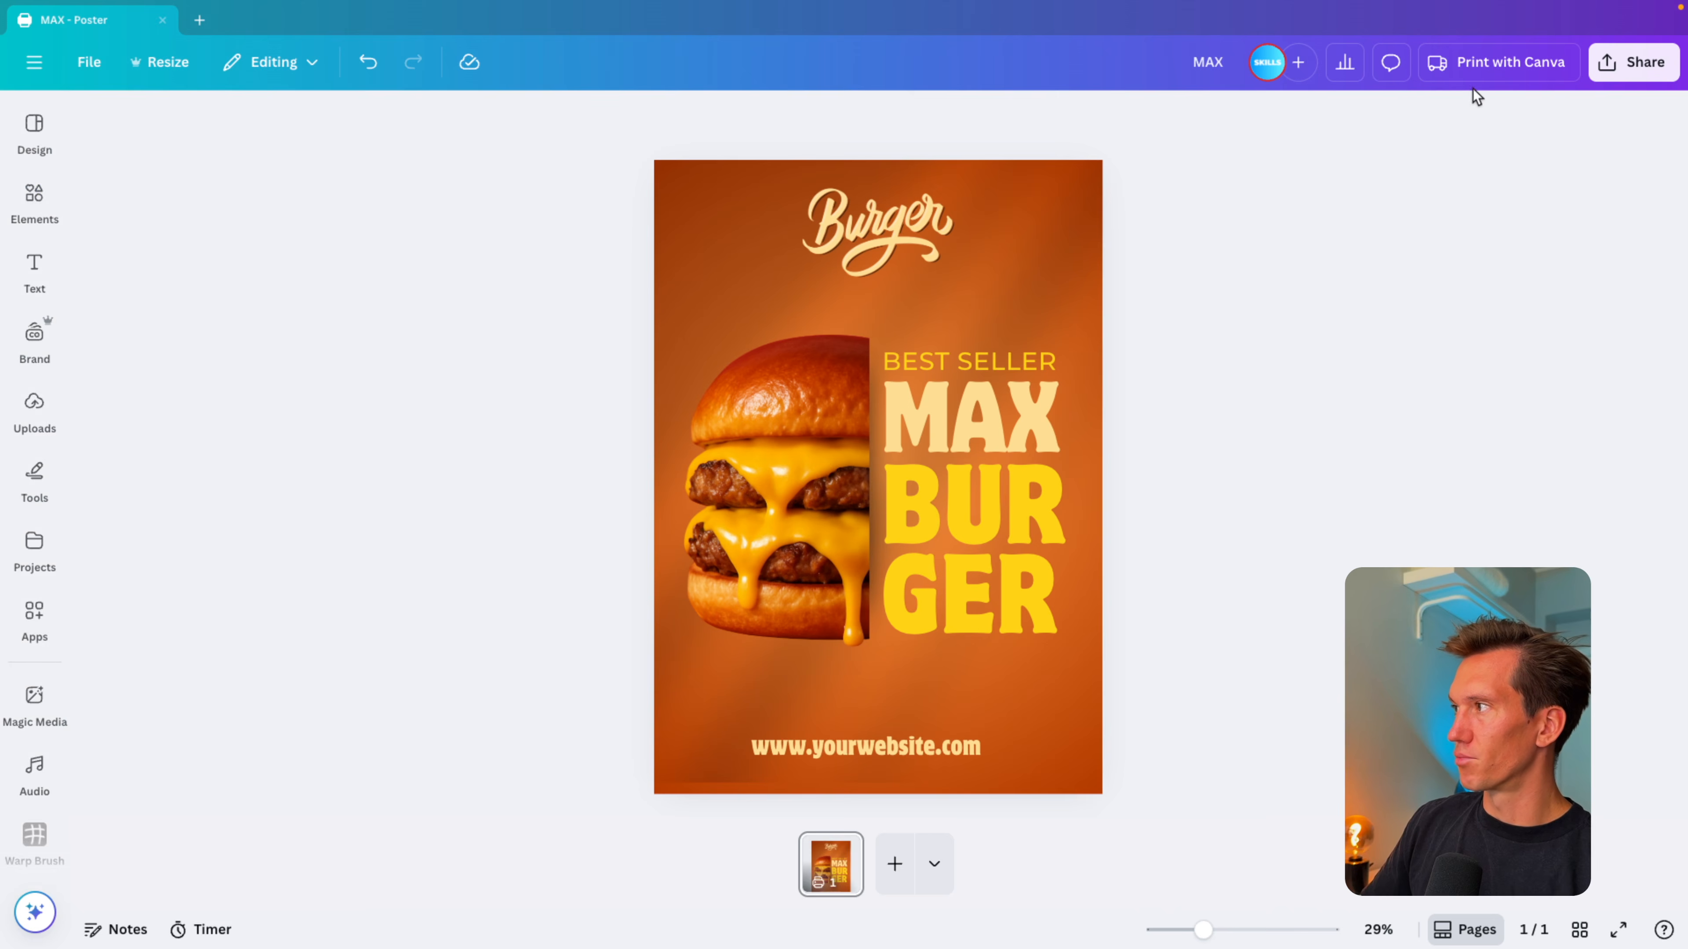
click(1473, 76)
click(1636, 436)
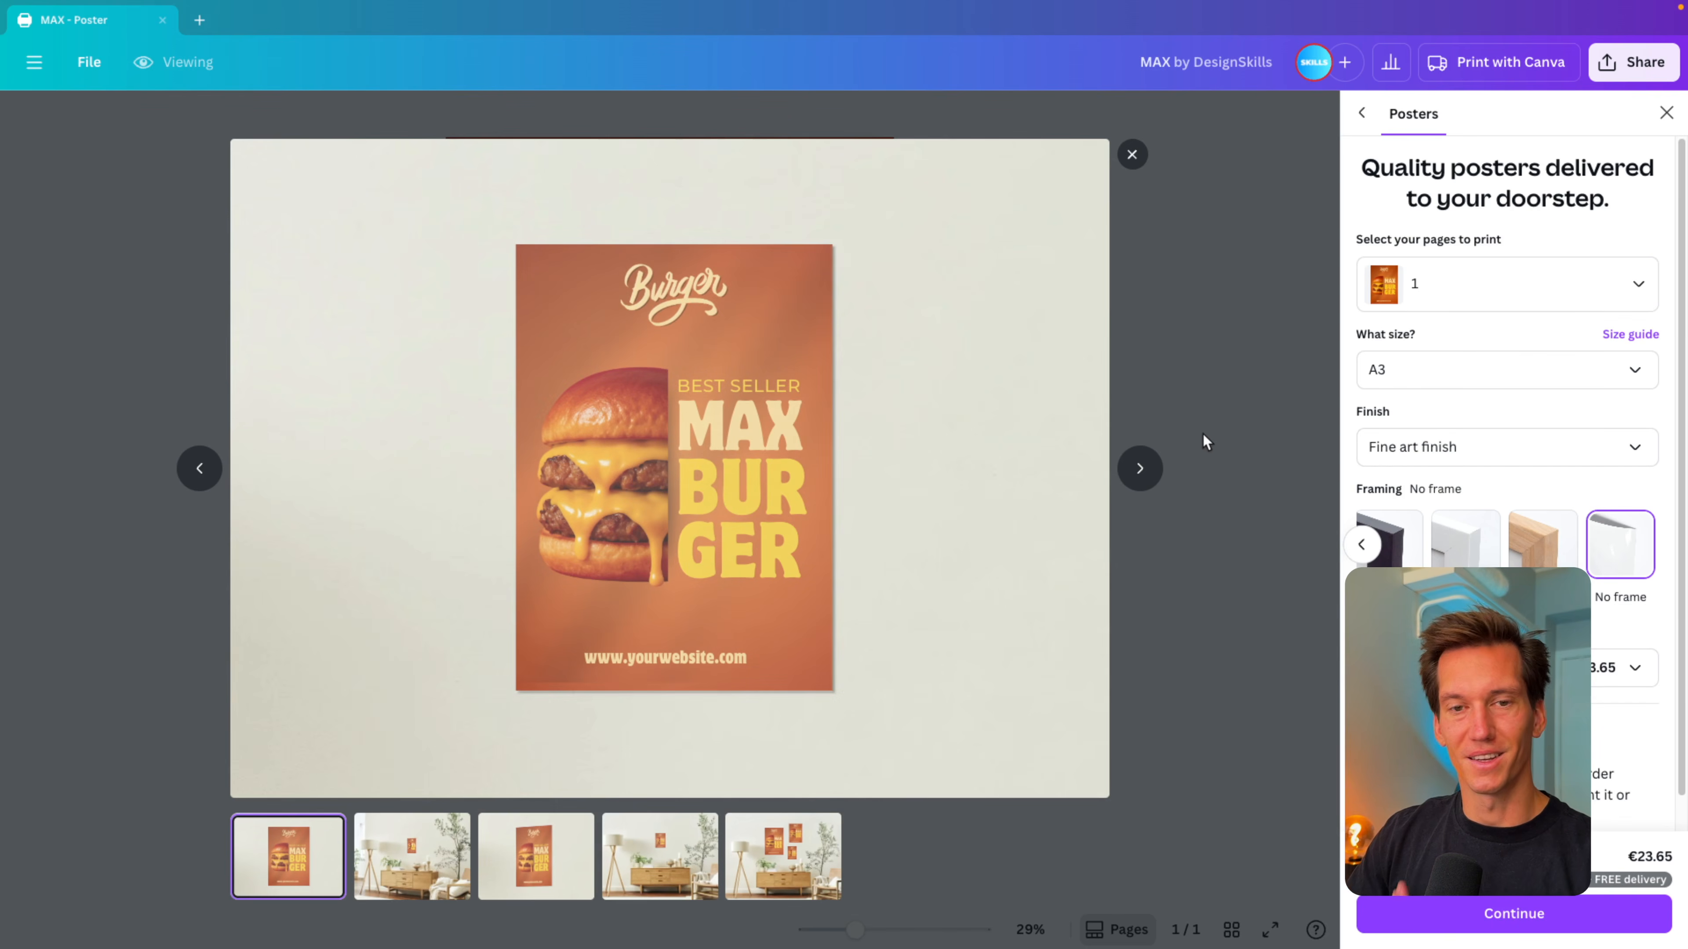
key(Right)
key(Right)
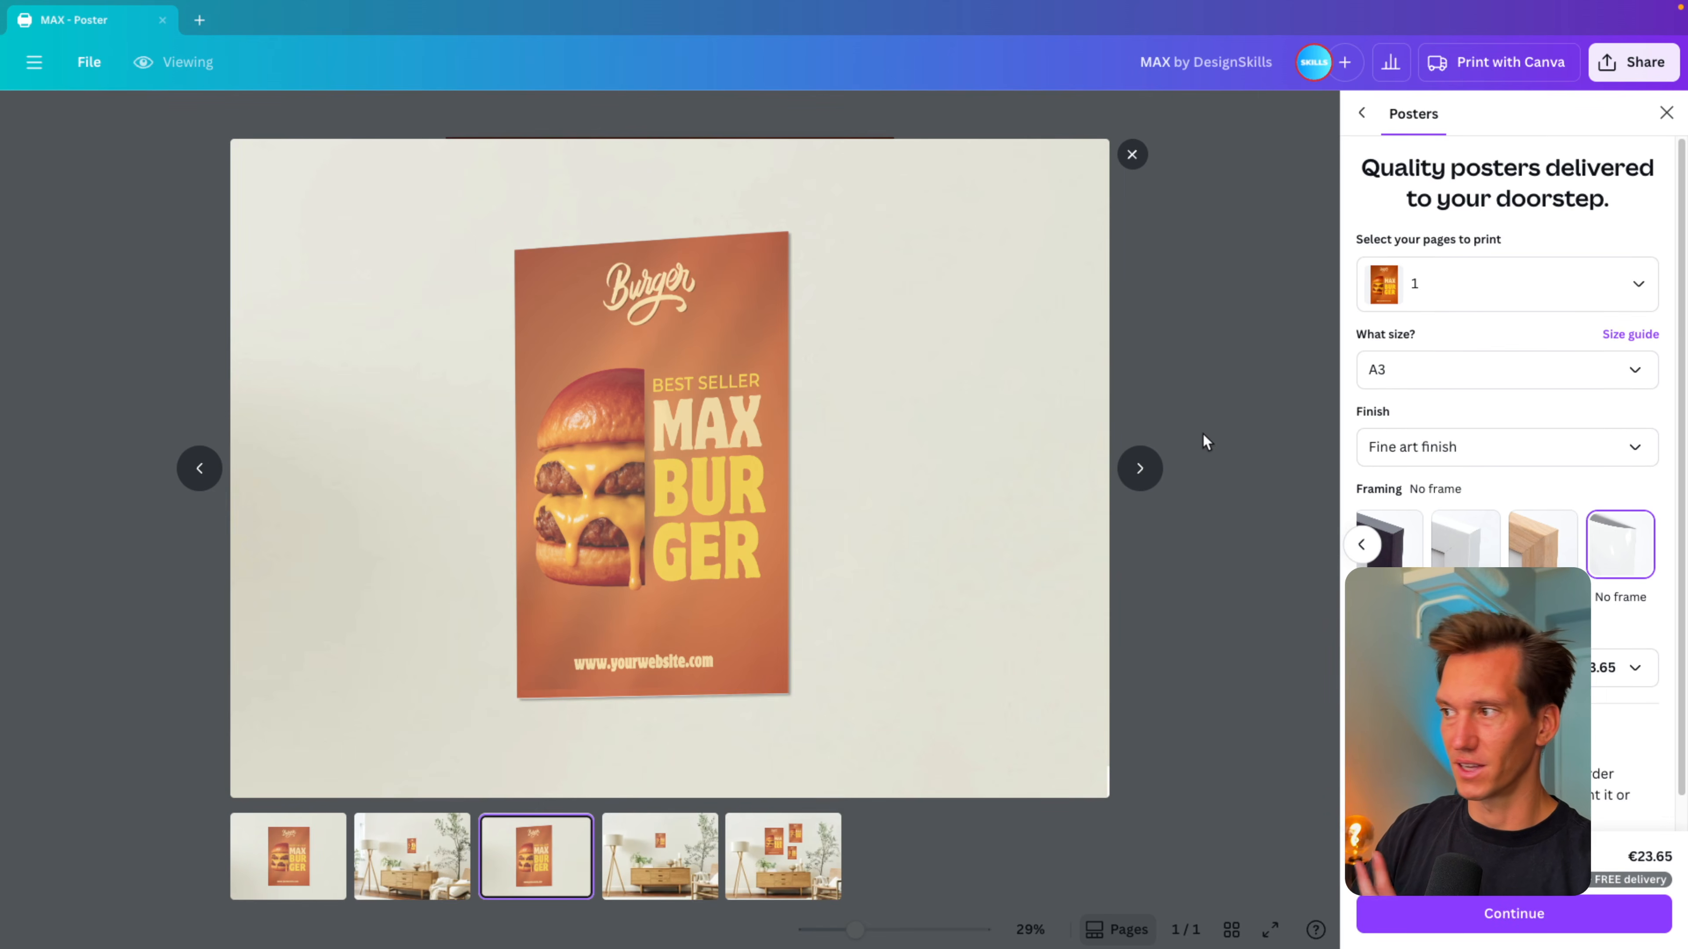
key(Right)
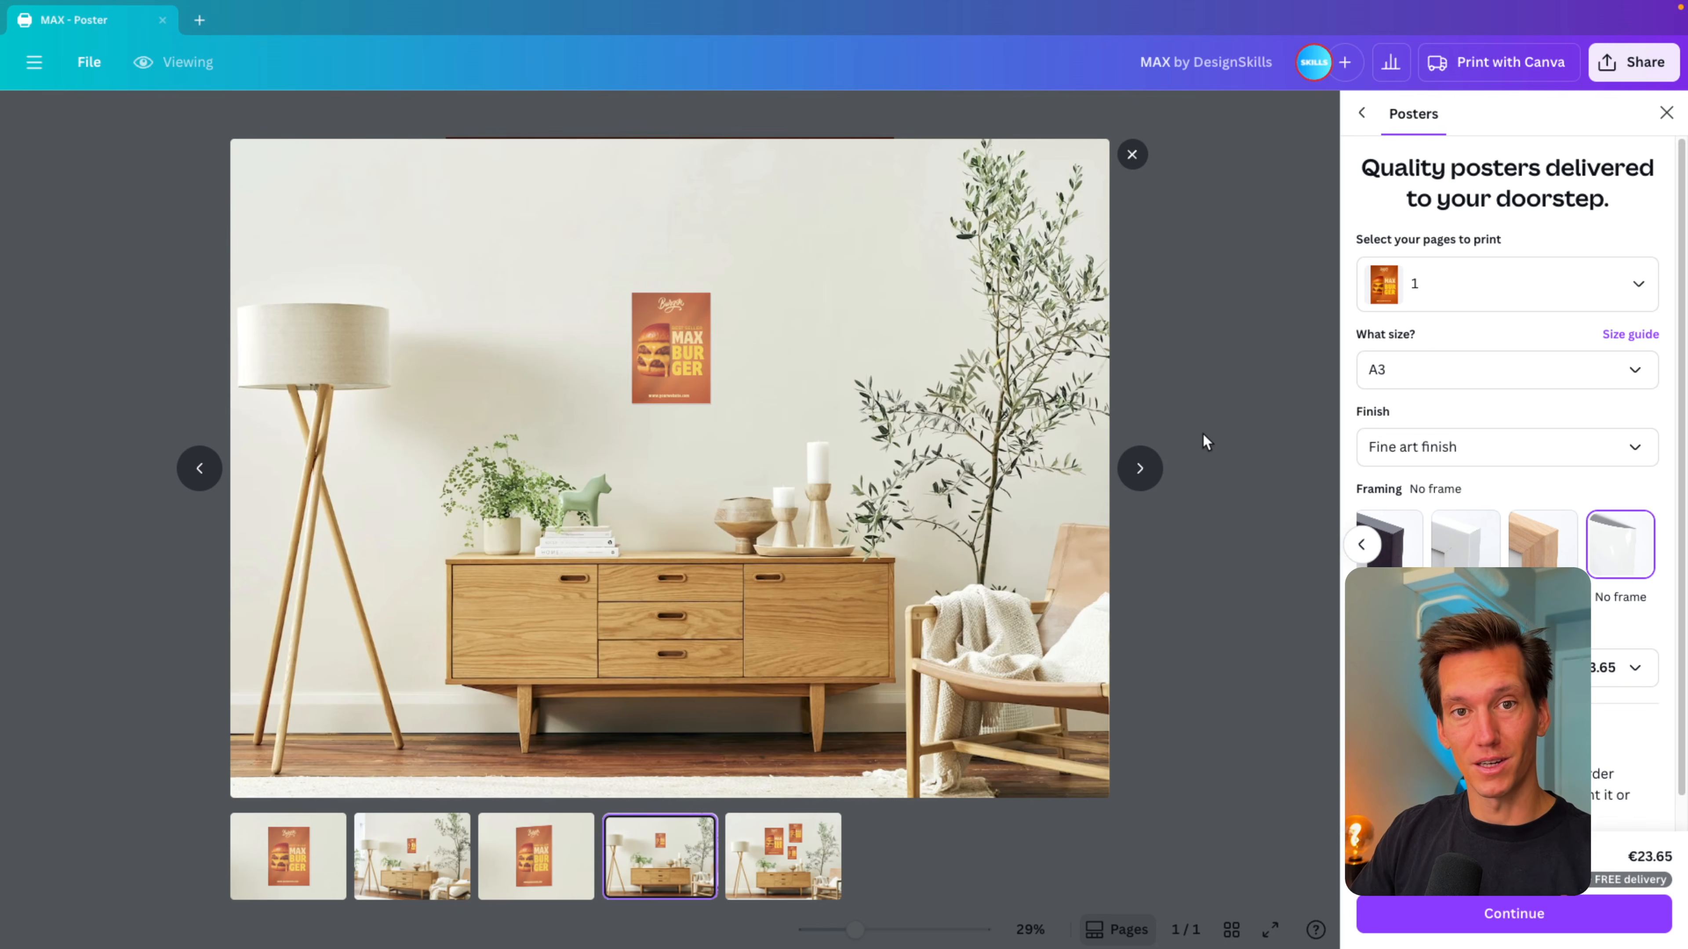
key(Right)
key(Escape)
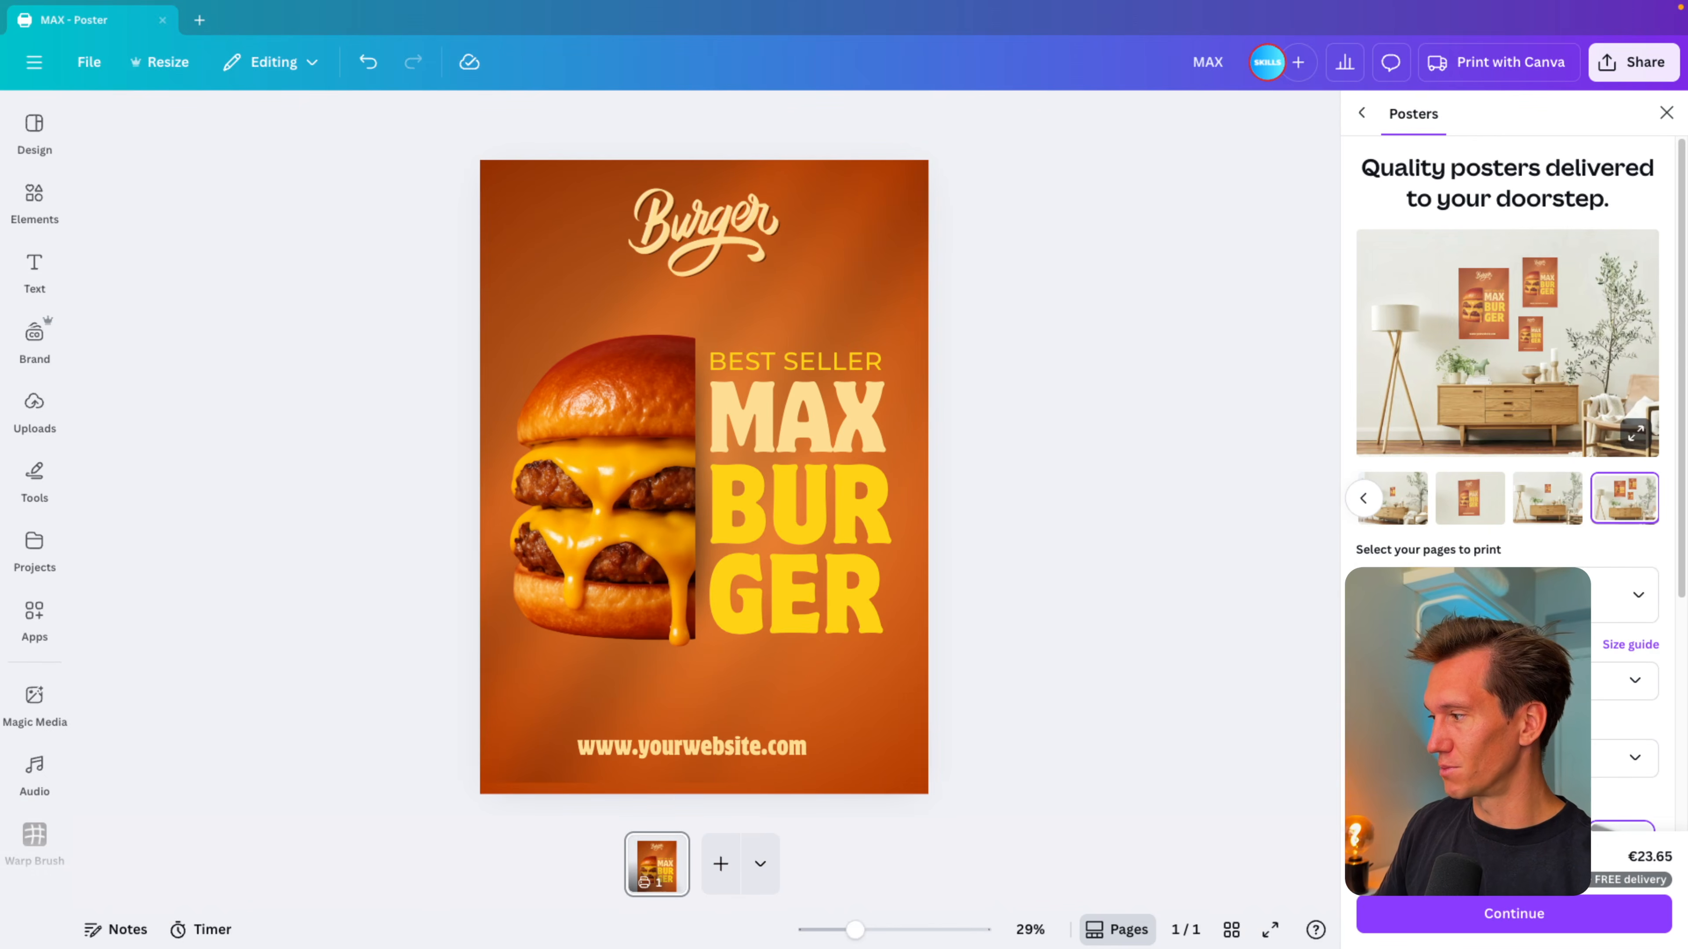
click(1271, 931)
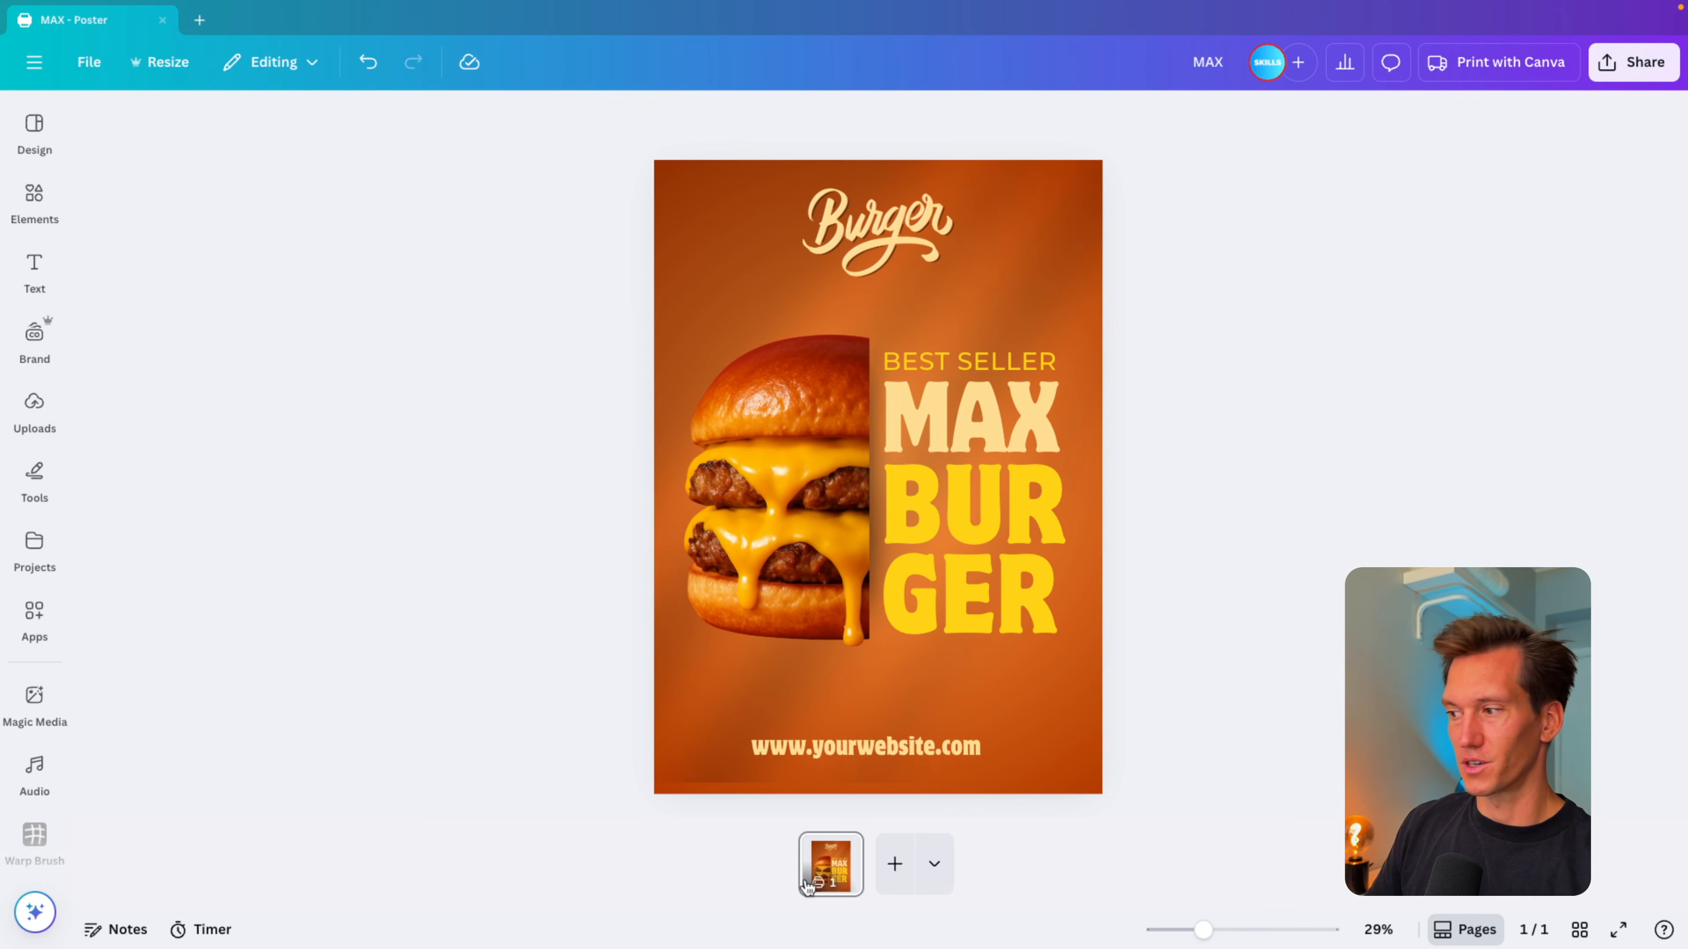
Step: Duplicate the poster page and return to page 1
click(836, 878)
key(super+d)
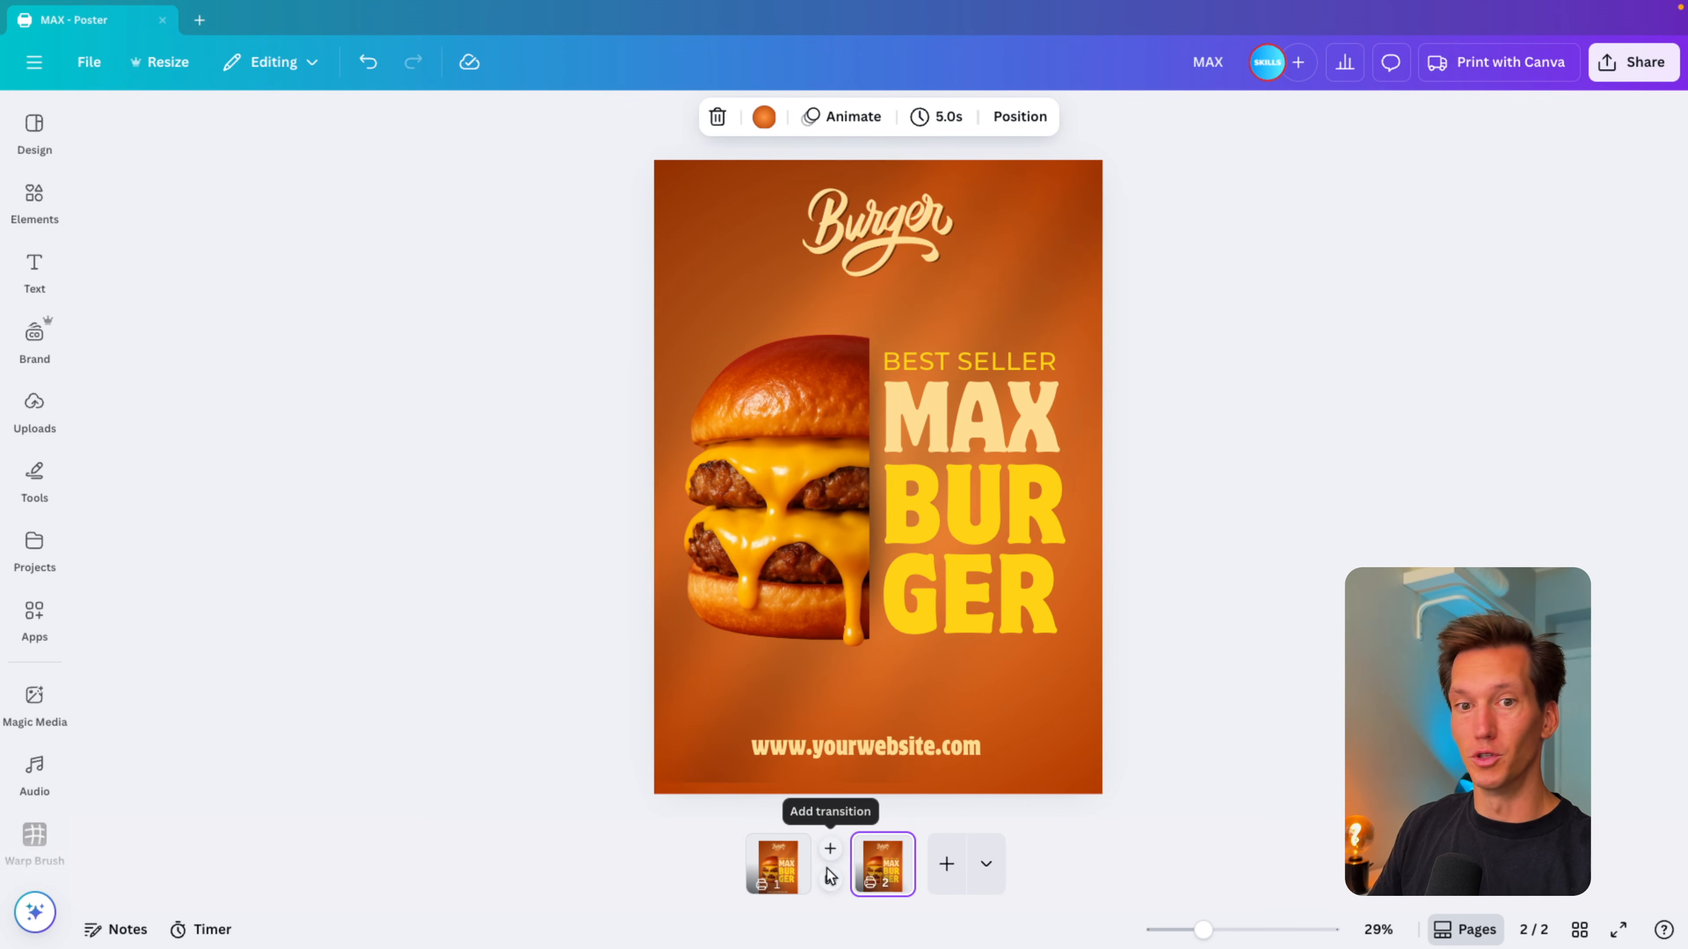
click(786, 863)
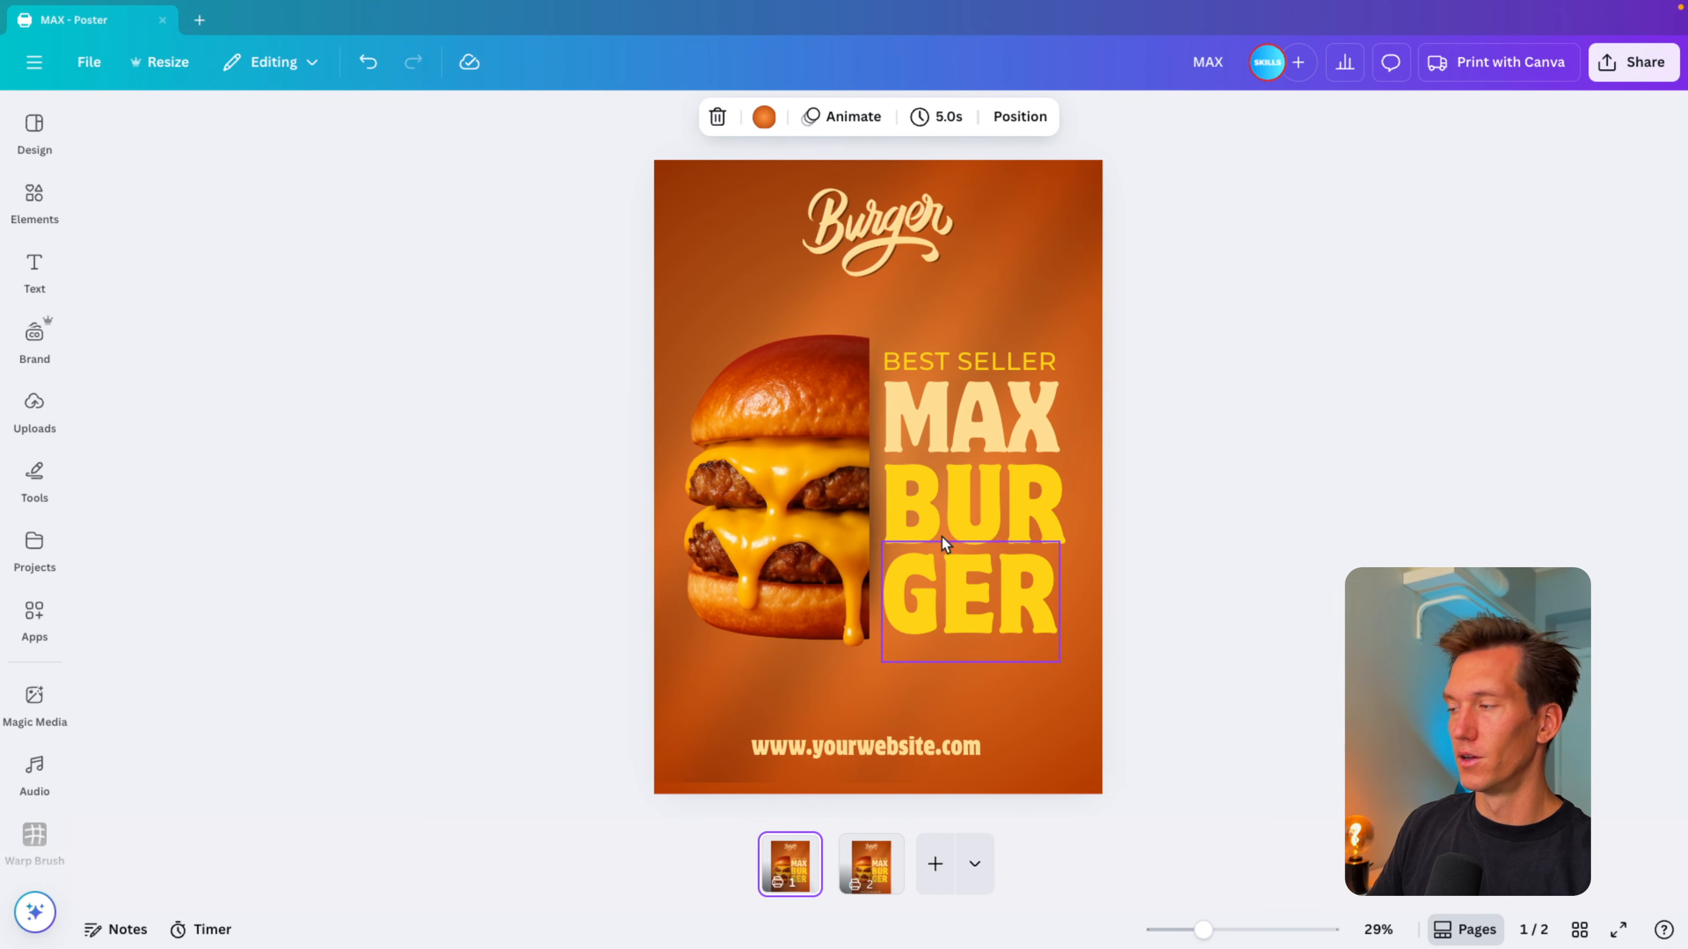
click(1204, 342)
Step: Reorder page 1's layers so BEST SELLER, MAX, BUR and GER sit below the burger and the burger is the topmost layer
click(1015, 358)
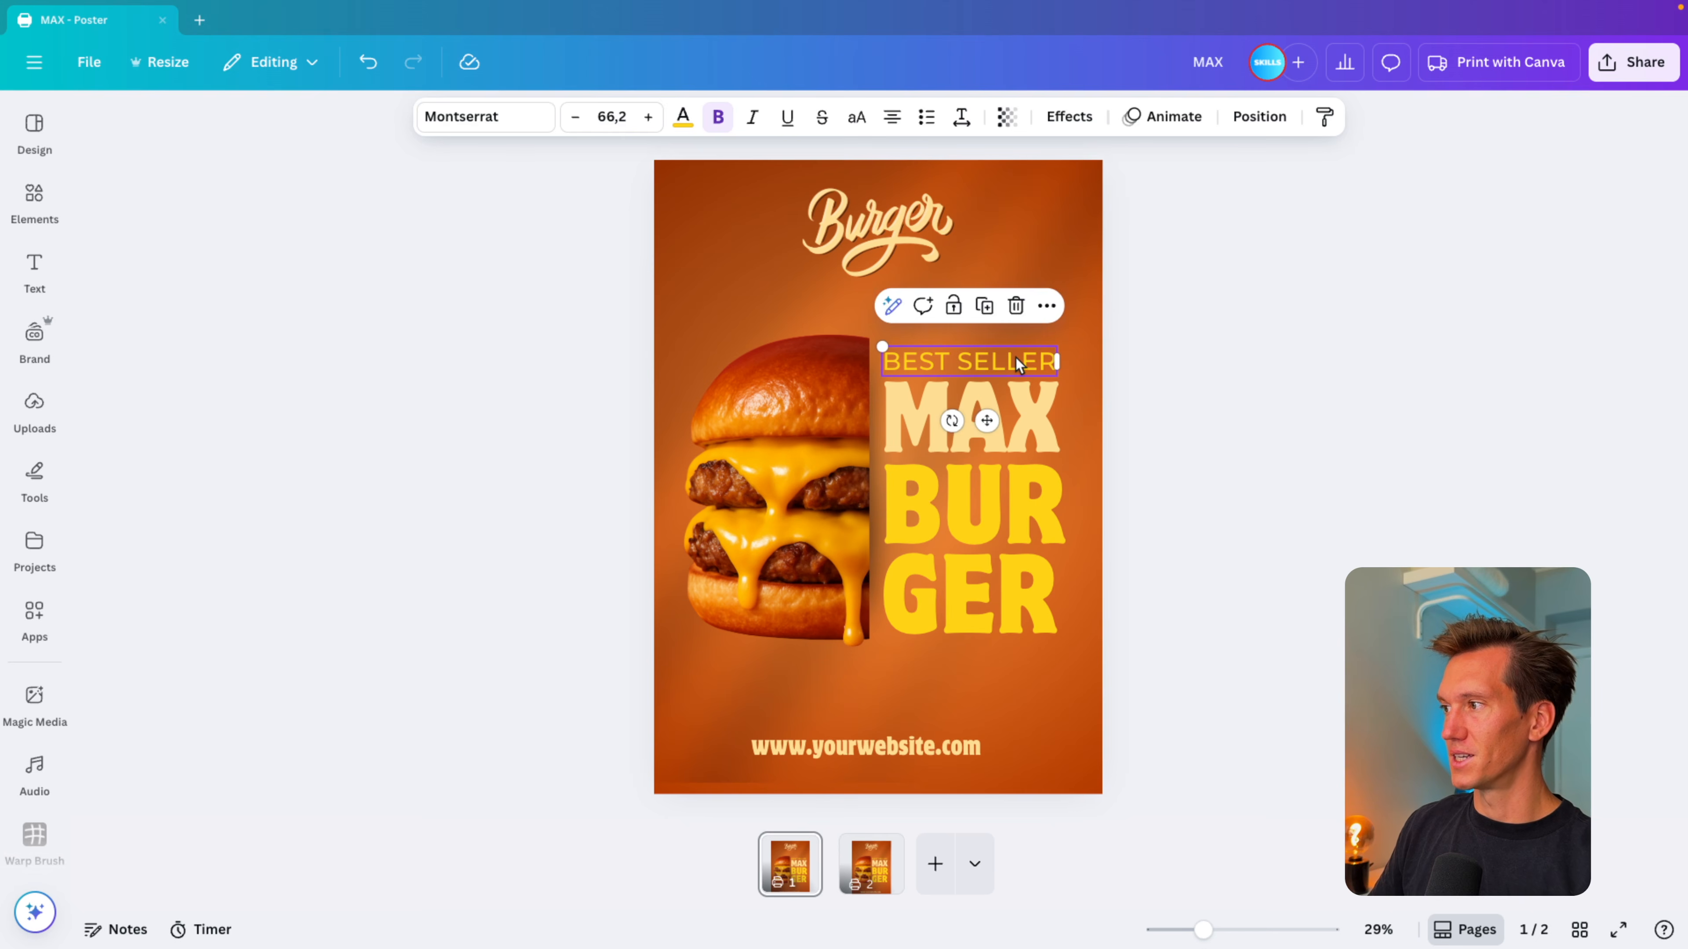
shift+click(1039, 399)
shift+click(1034, 497)
shift+click(1018, 582)
drag(1023, 413, 824, 412)
key(ctrl+z)
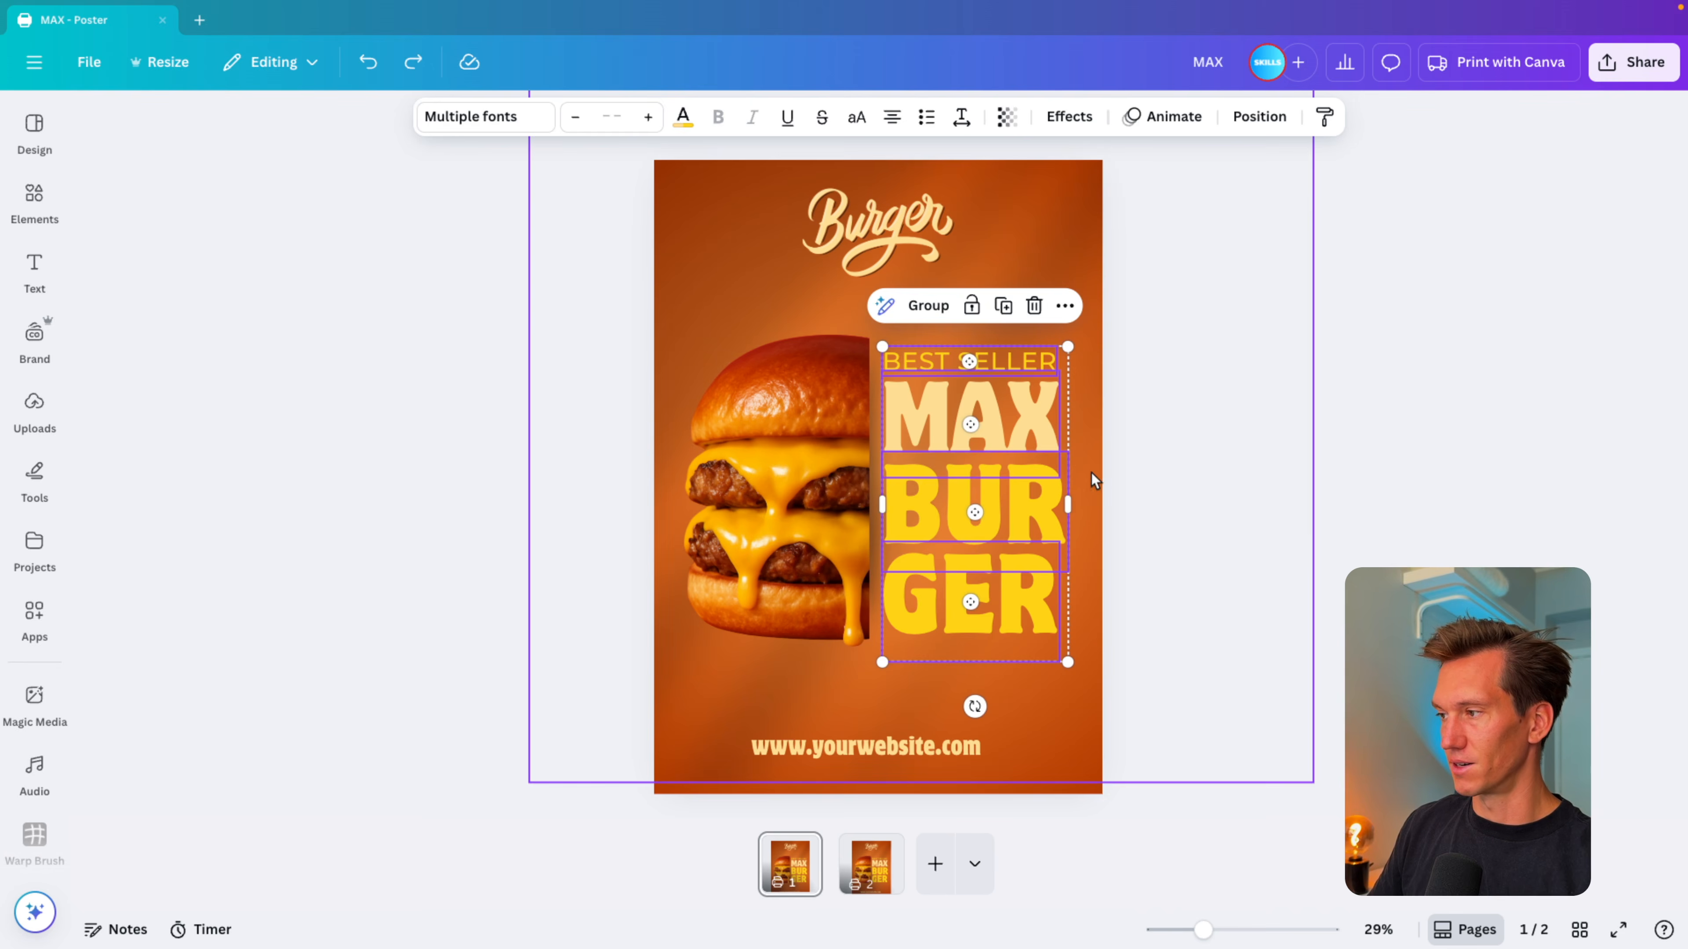
click(1260, 117)
scroll(310, 385, down, 1)
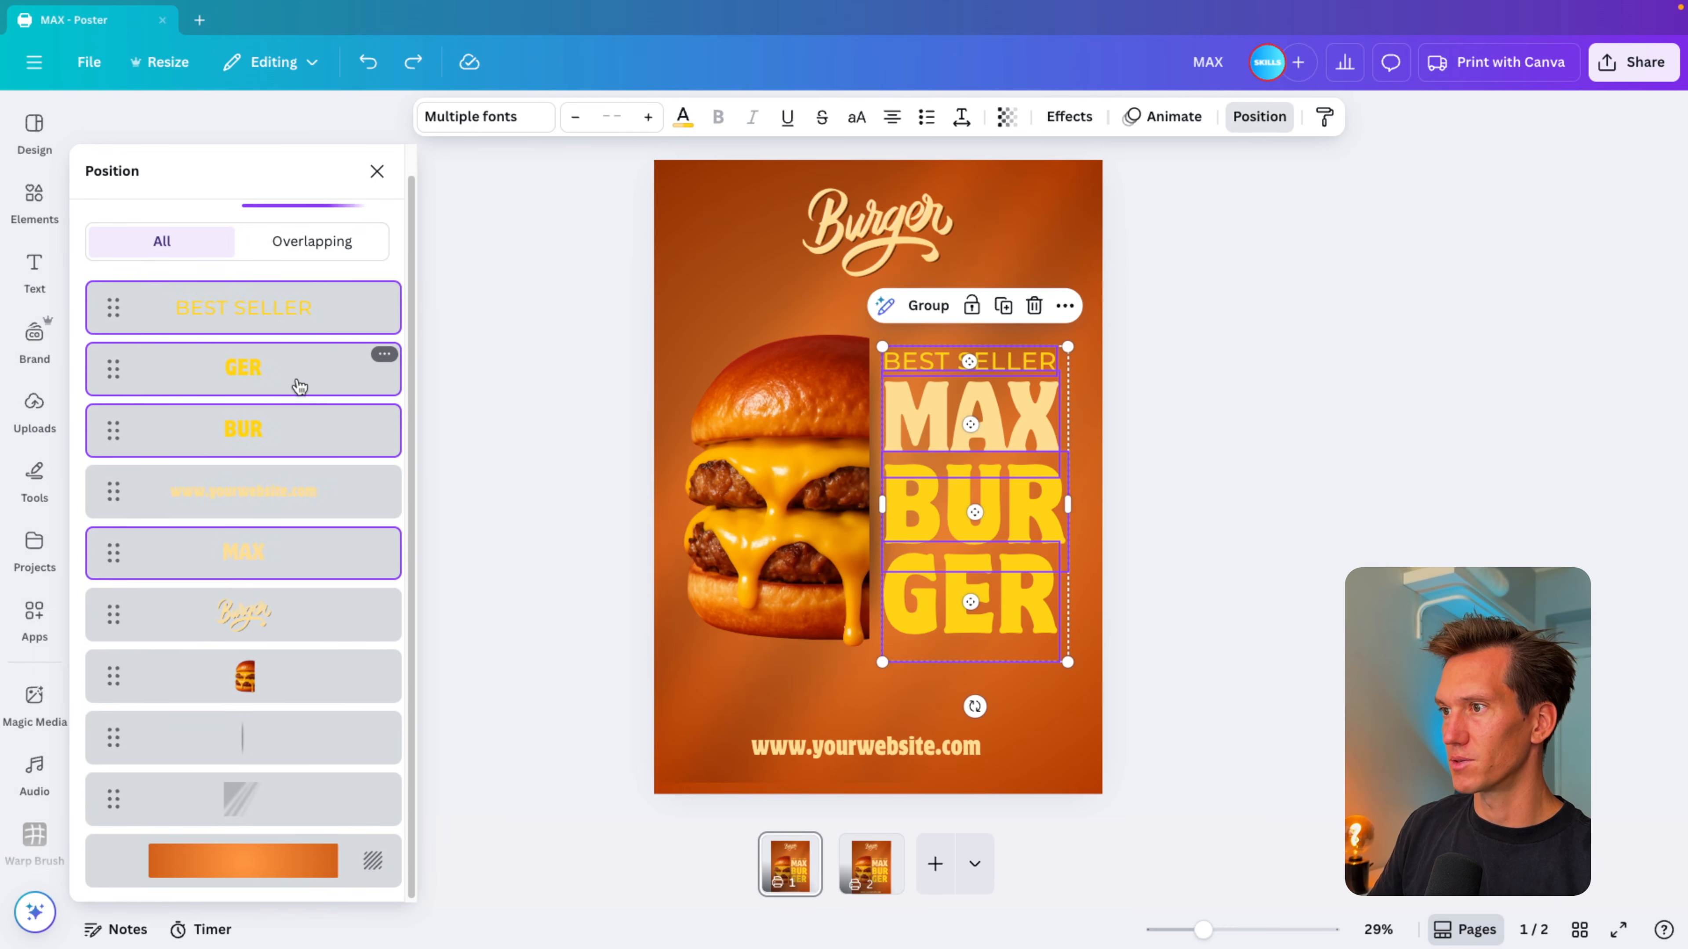
drag(283, 346, 246, 705)
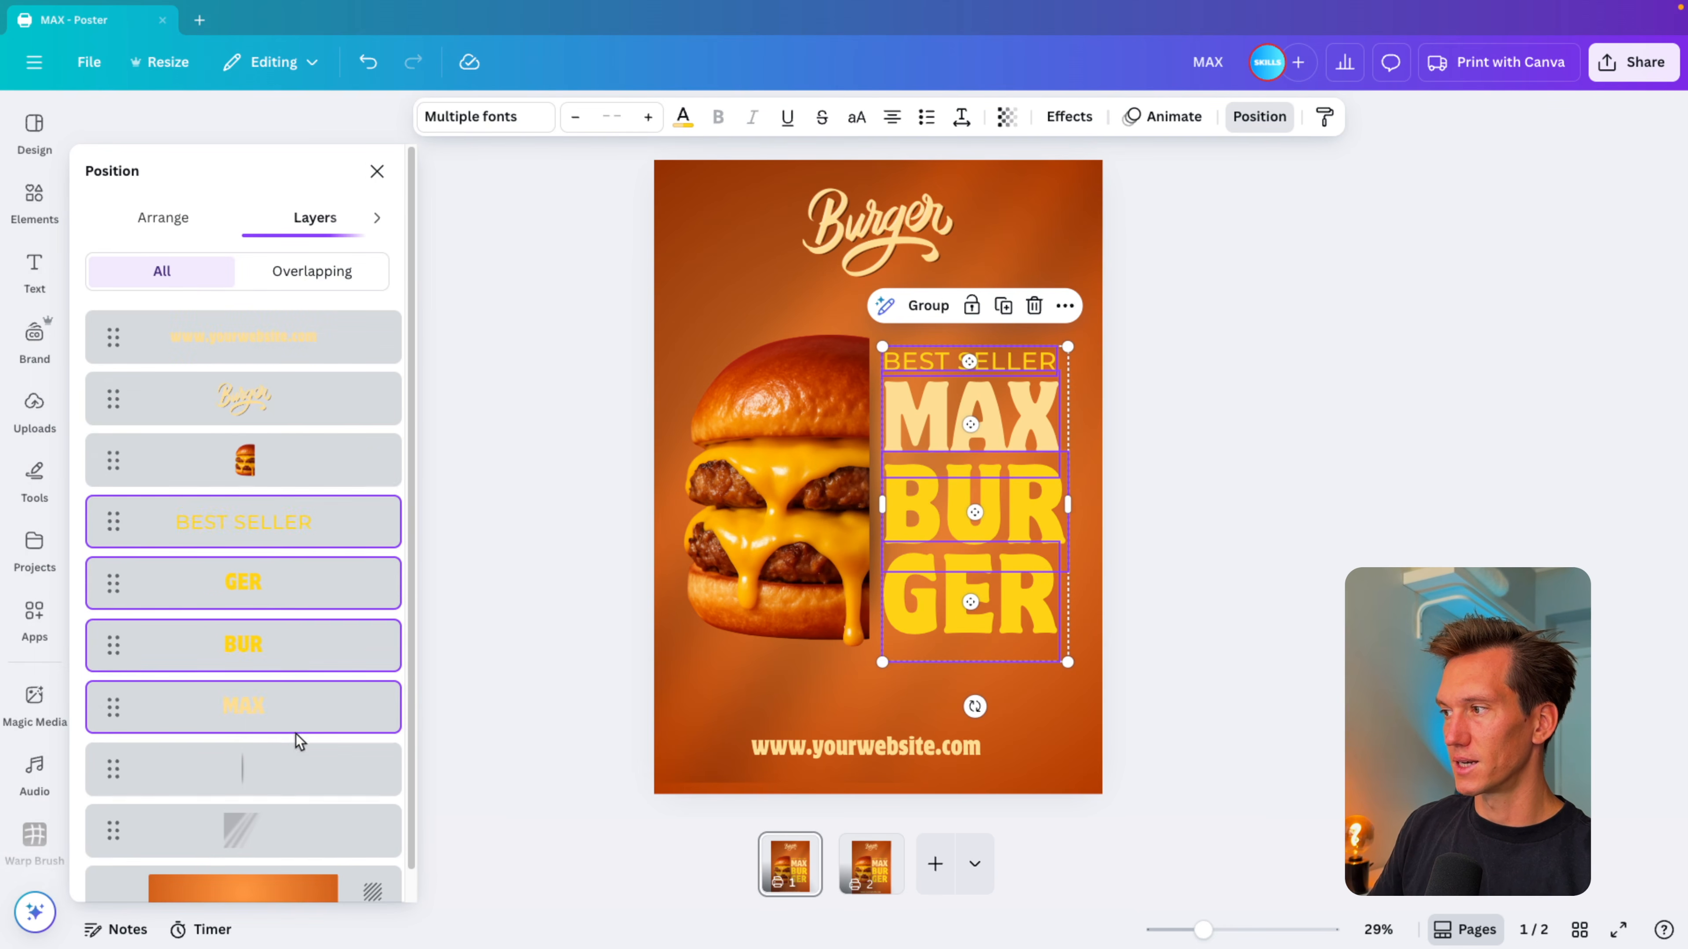
drag(277, 488, 303, 361)
drag(298, 330, 305, 268)
Step: Replace the old second page with a duplicate of the reordered poster page and return to page 1
key(Delete)
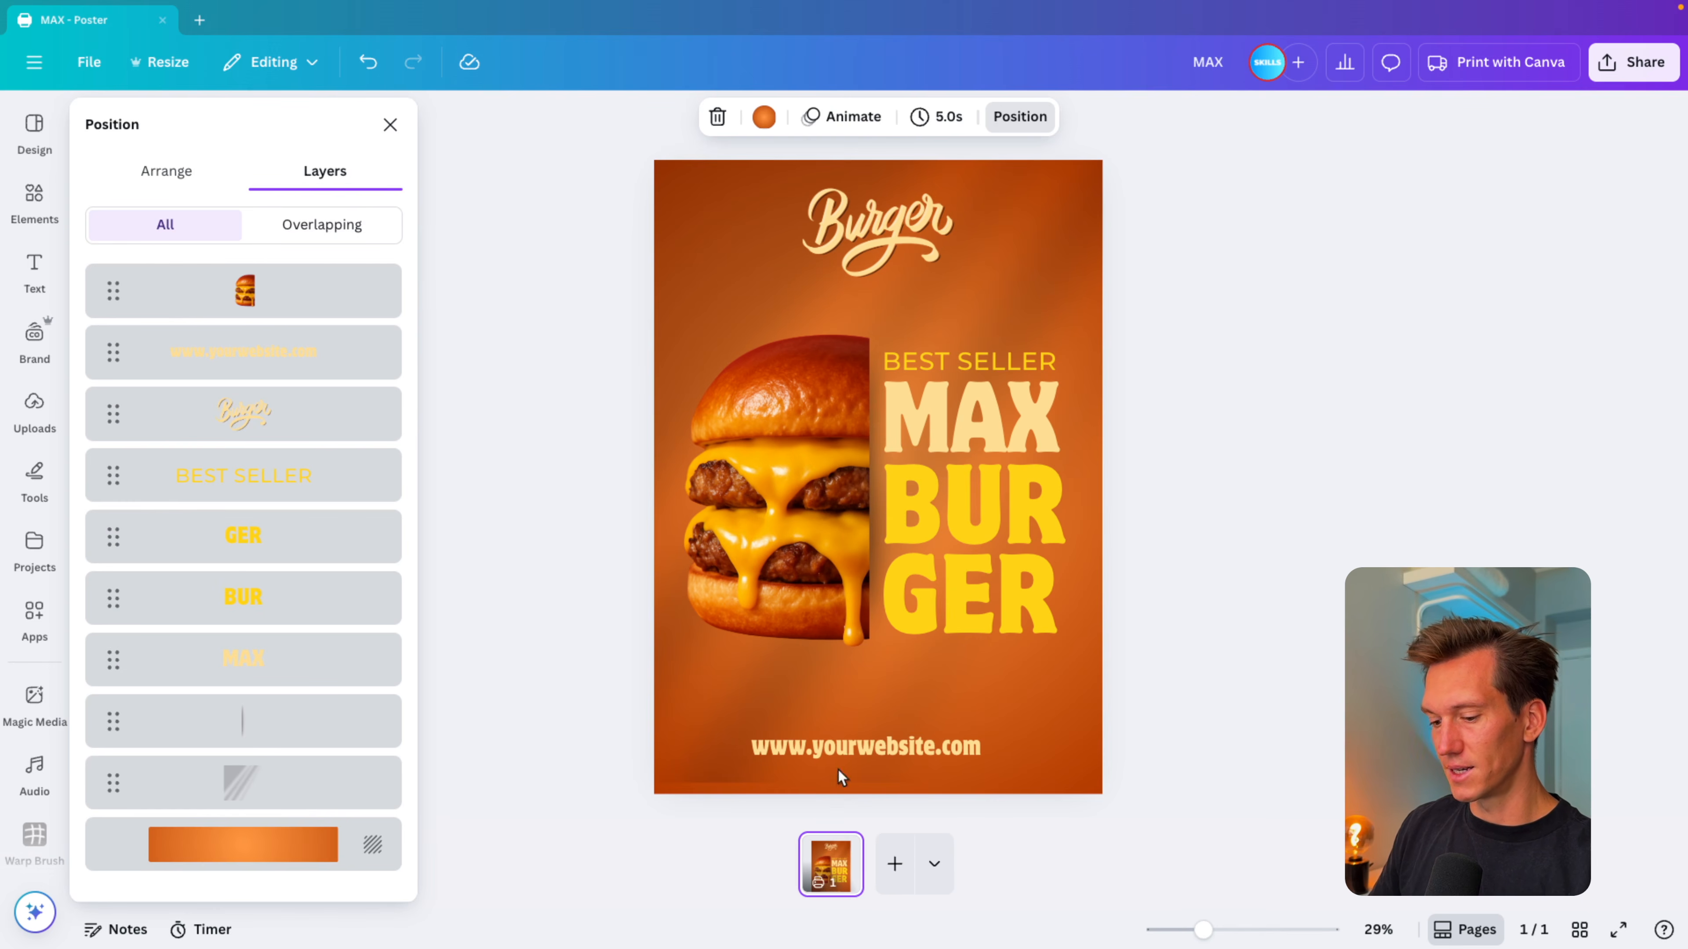
key(ctrl+z)
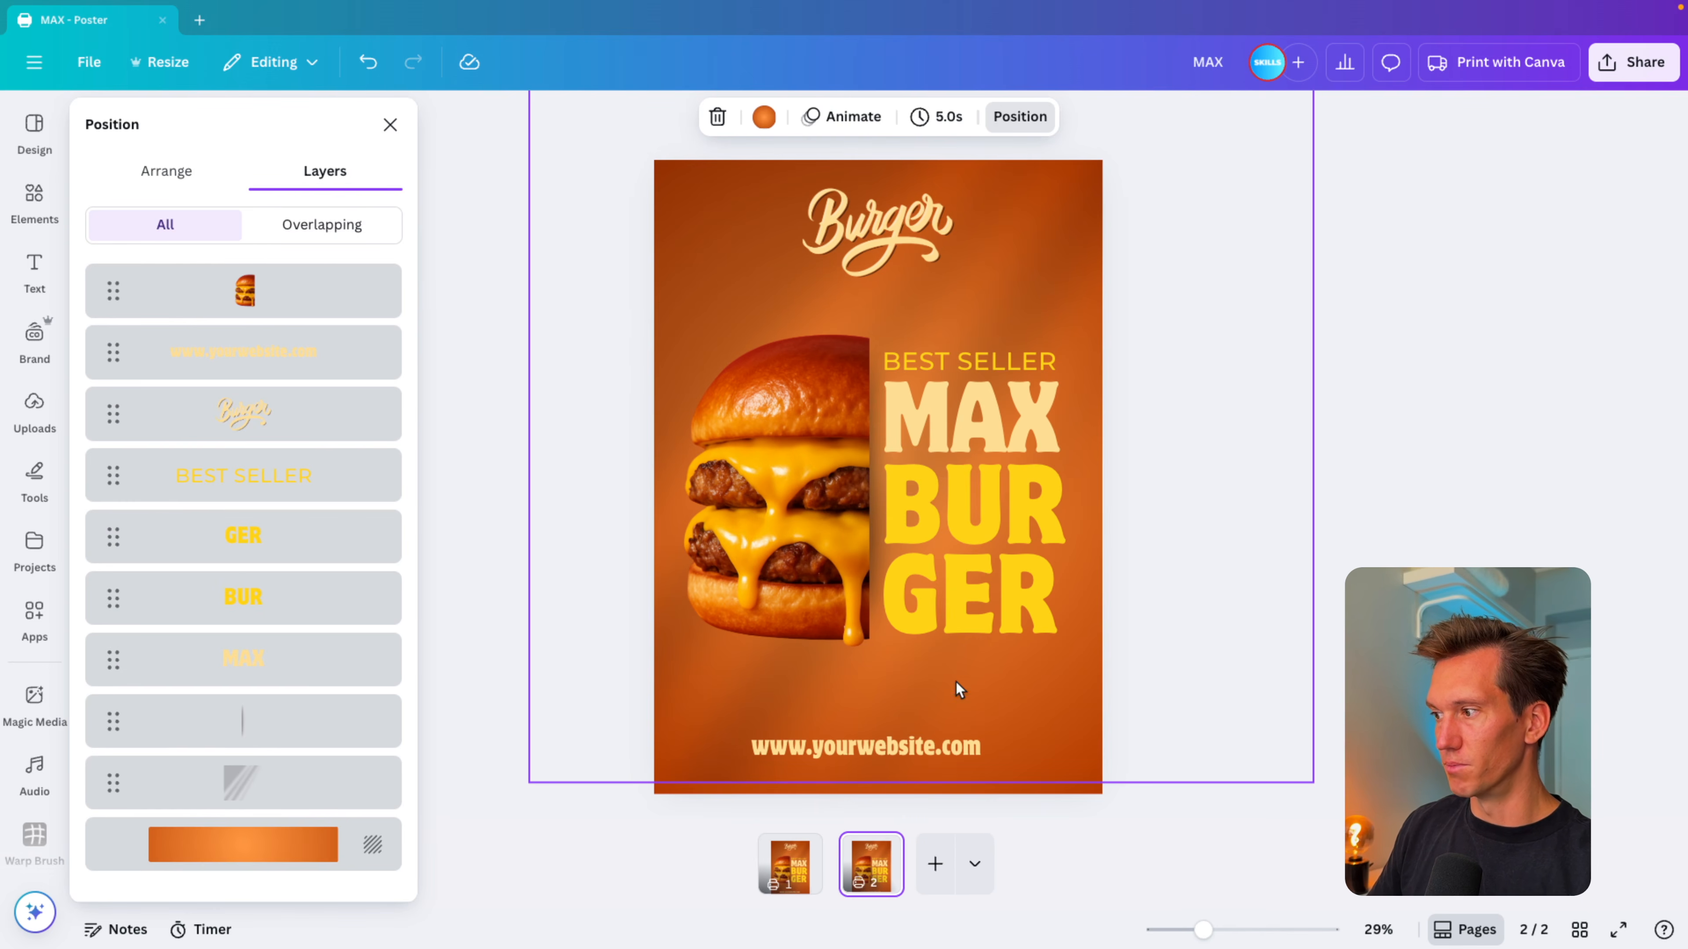
click(713, 773)
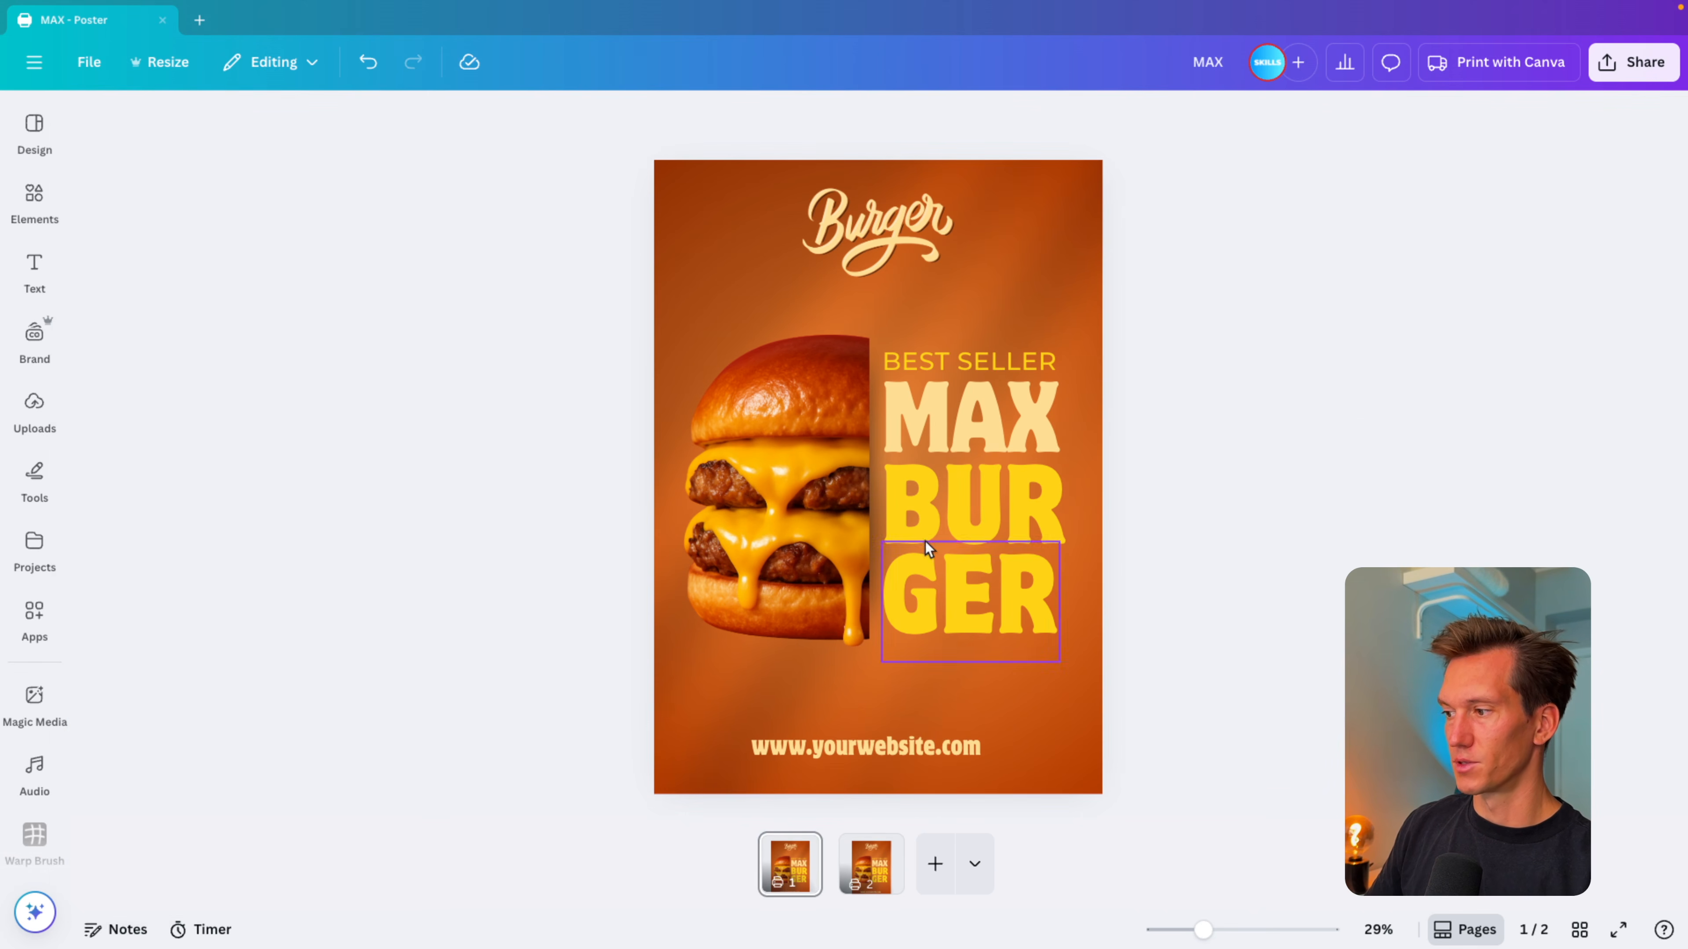
Step: Move the BEST SELLER, MAX, BUR and GER lines together behind the burger on page 1 and shrink them until it hides them
click(1026, 363)
shift+click(1023, 417)
shift+click(1025, 499)
shift+click(1025, 564)
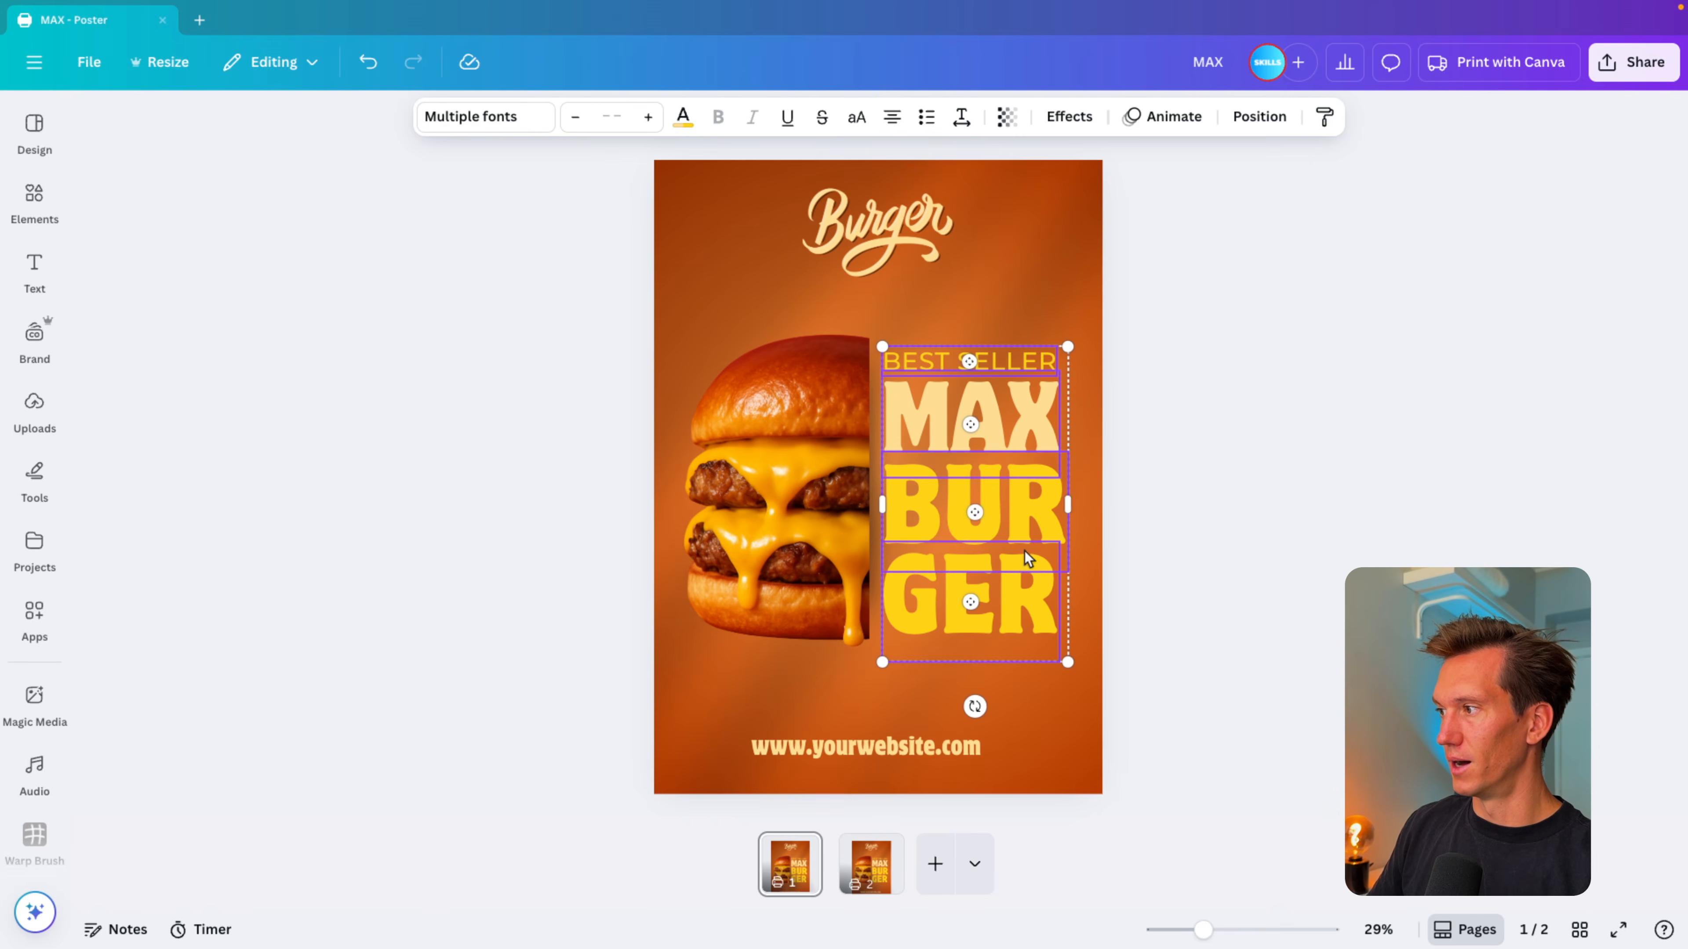
drag(1027, 558, 836, 515)
drag(680, 346, 706, 389)
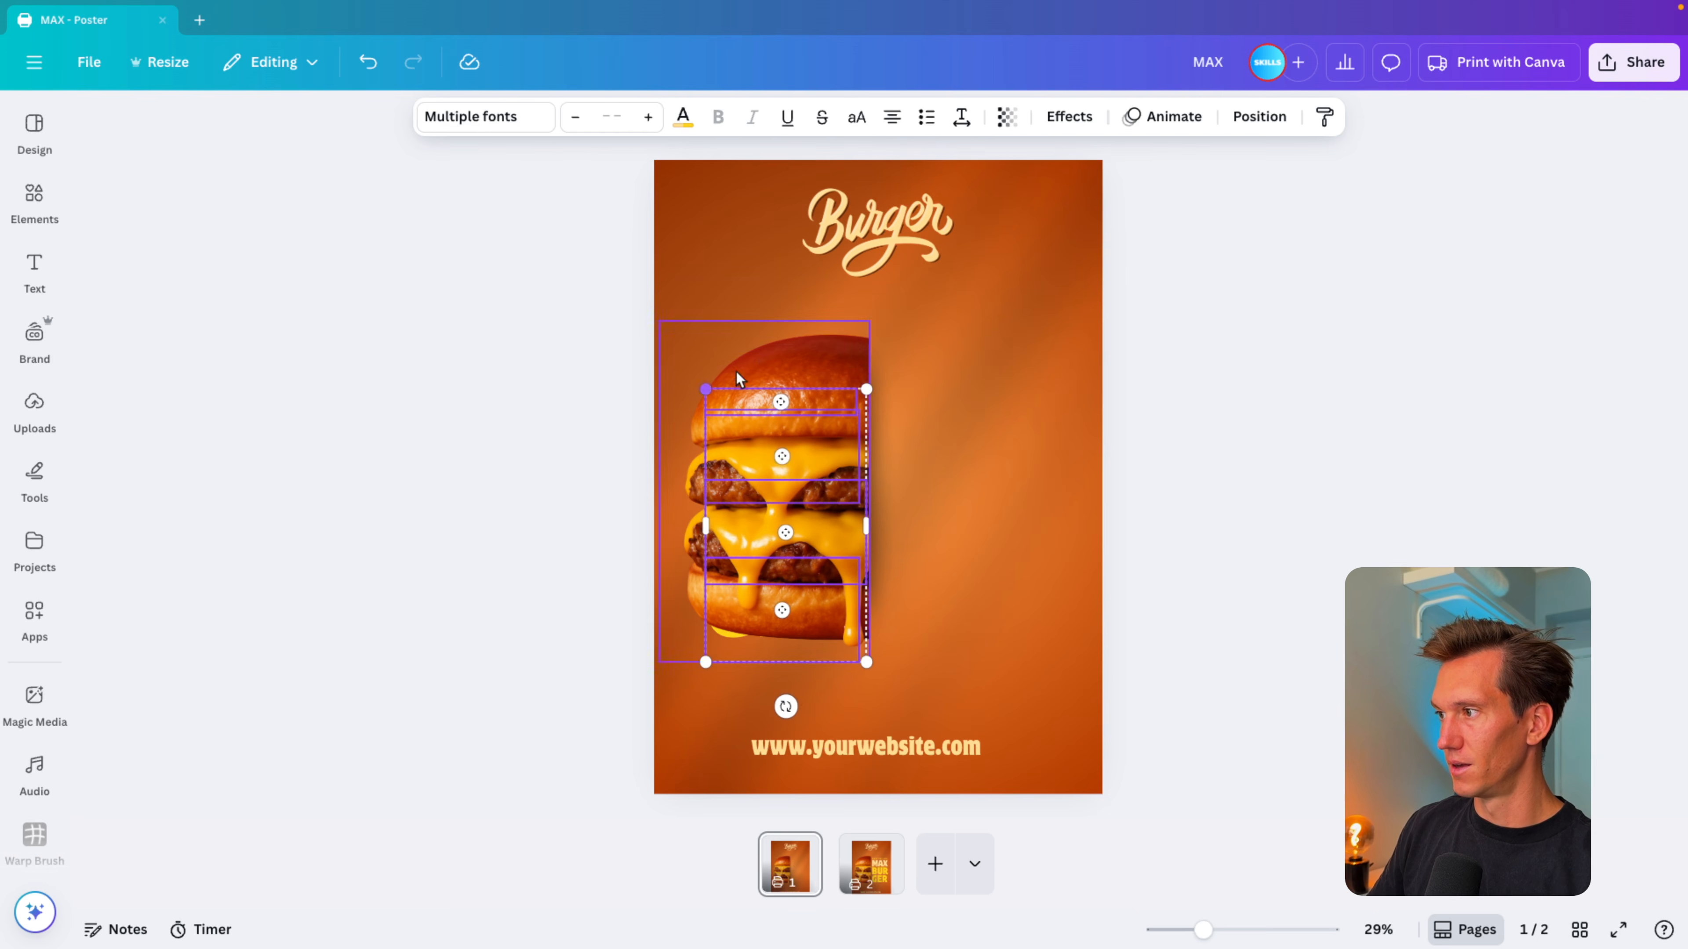
drag(782, 613, 776, 590)
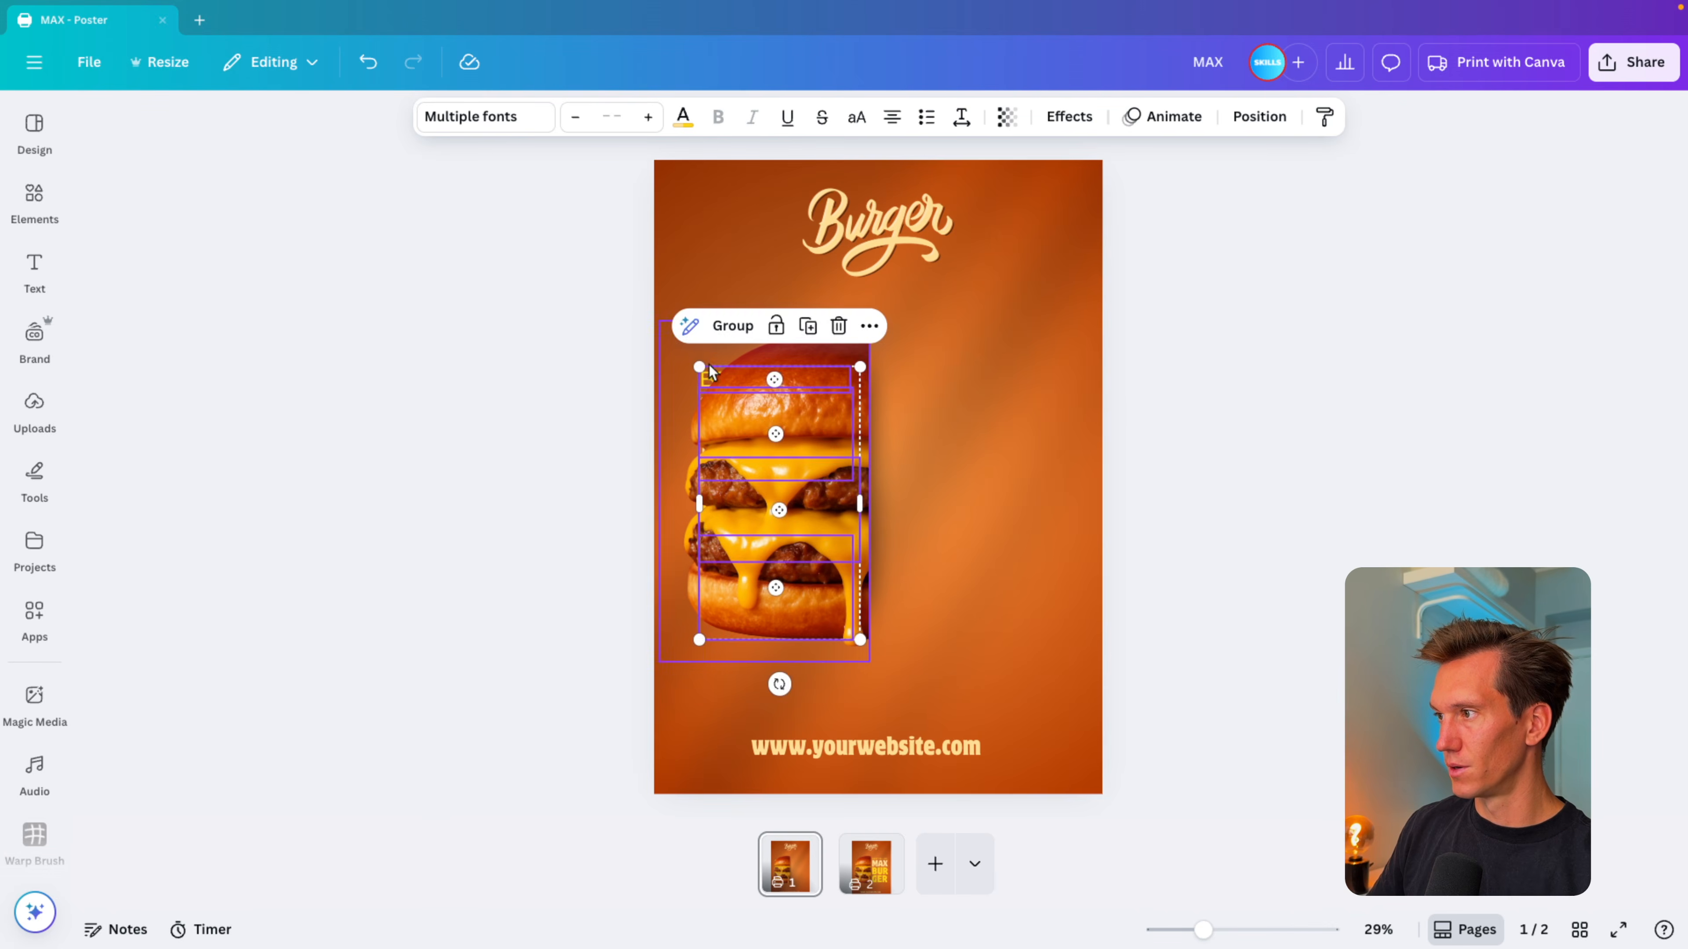
drag(699, 363, 709, 382)
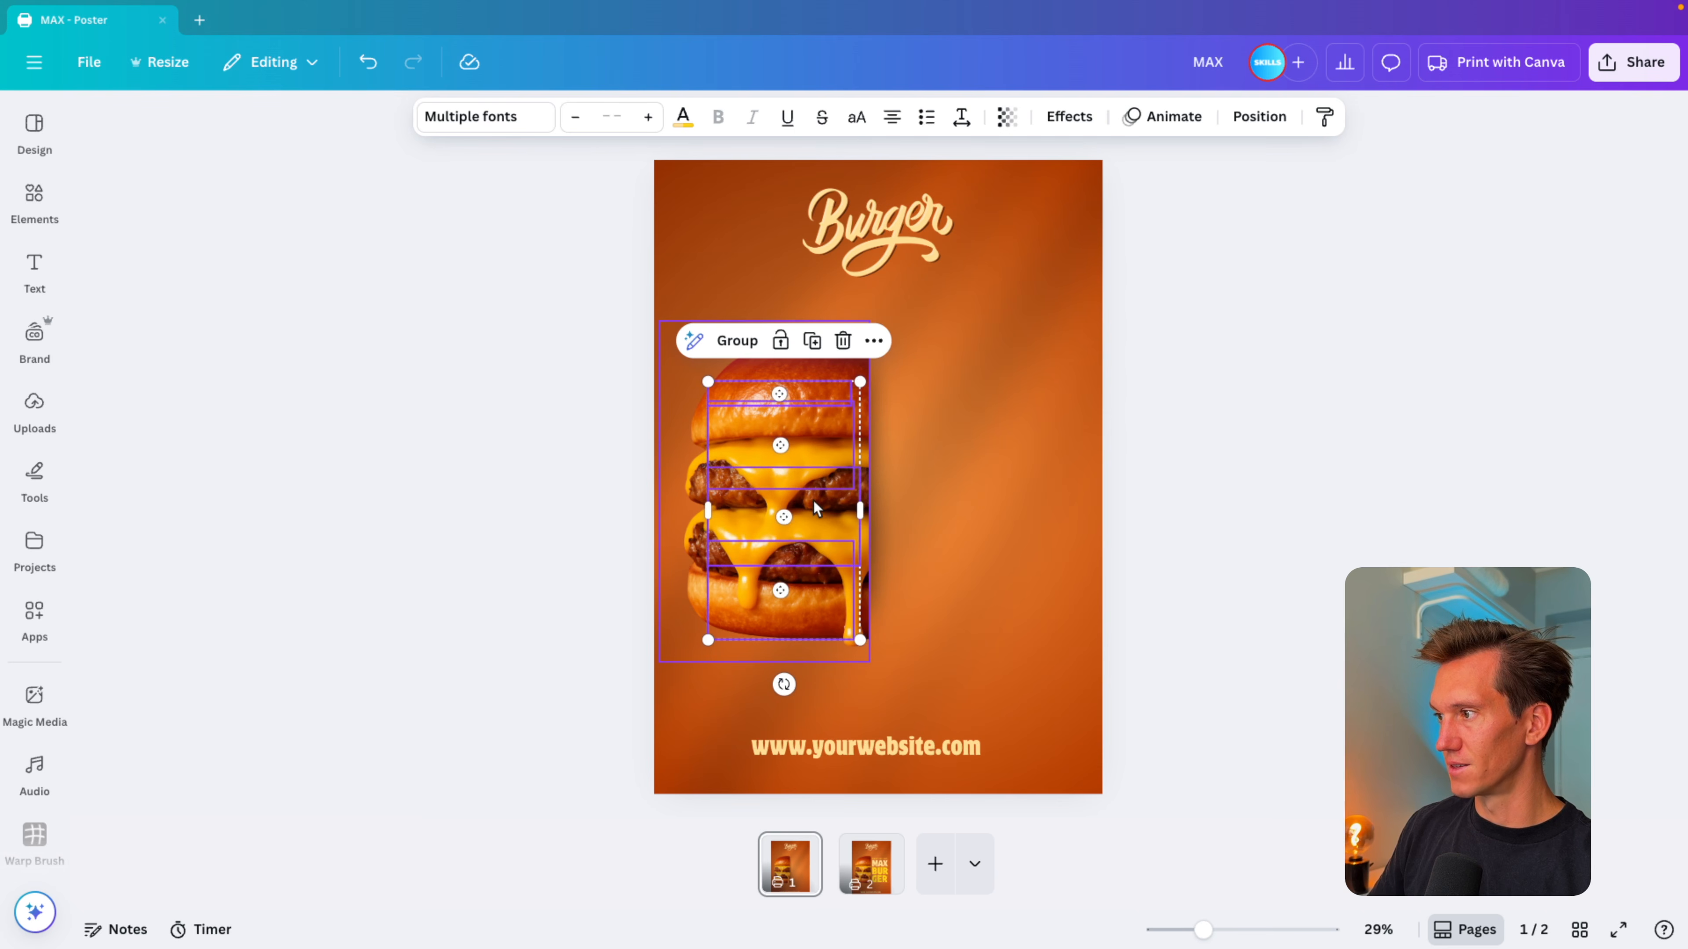
Step: Tilt the Burger logo and move it off the page above the poster, and move the website line off the page's right edge
click(923, 250)
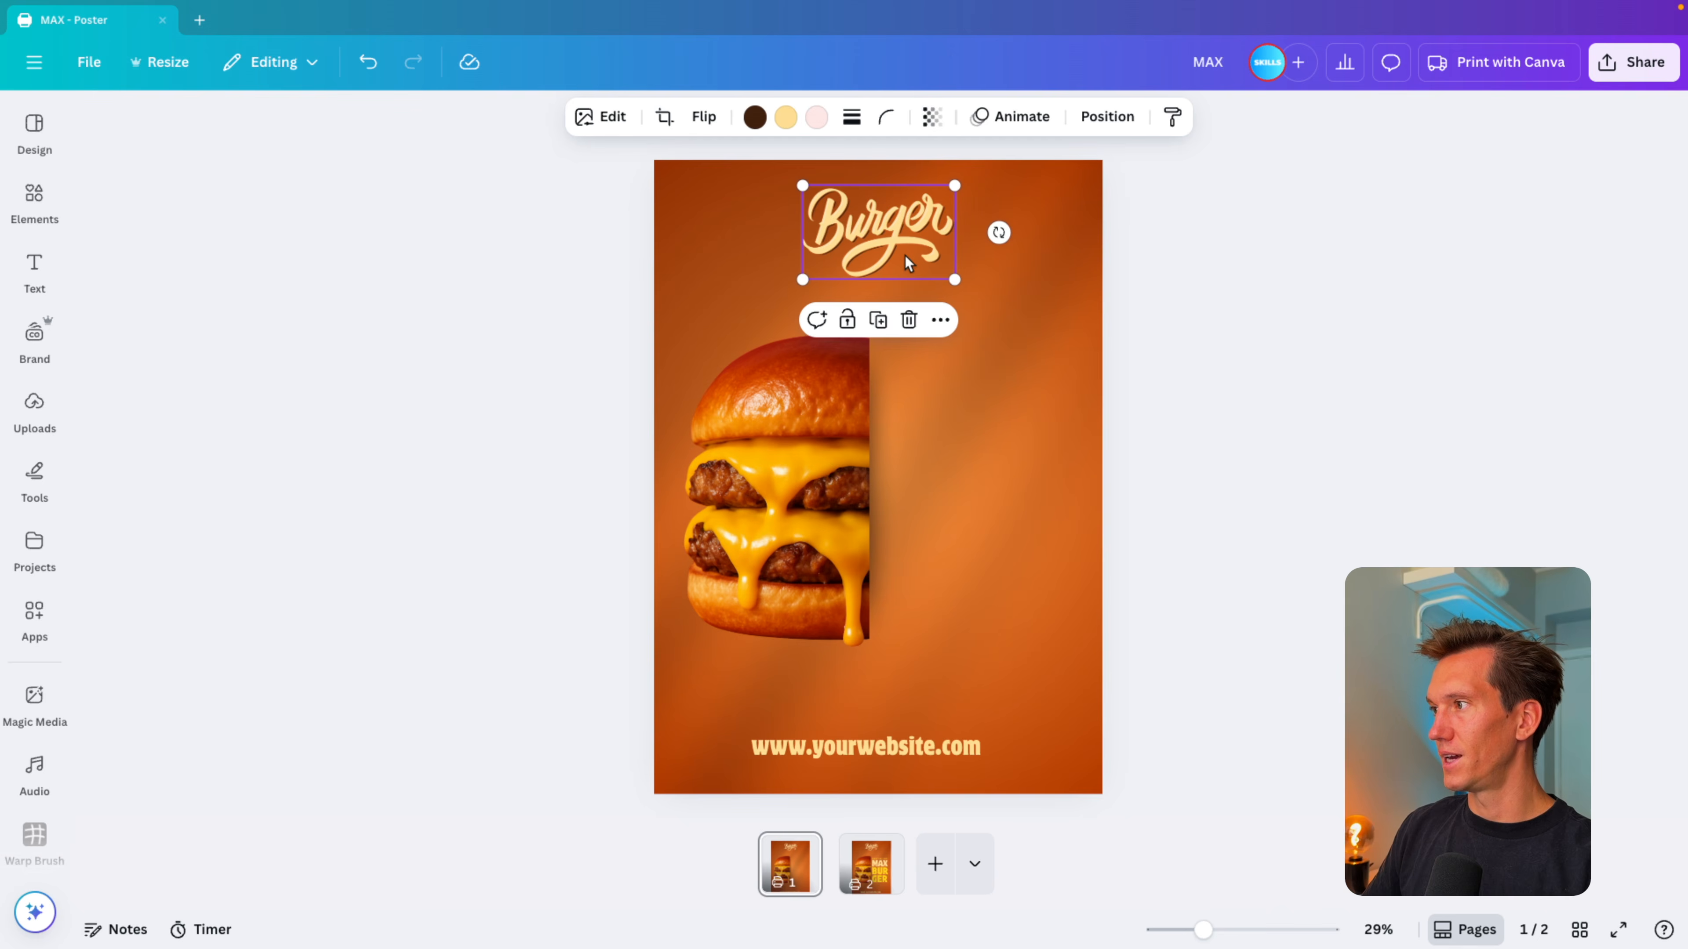
drag(998, 234, 907, 150)
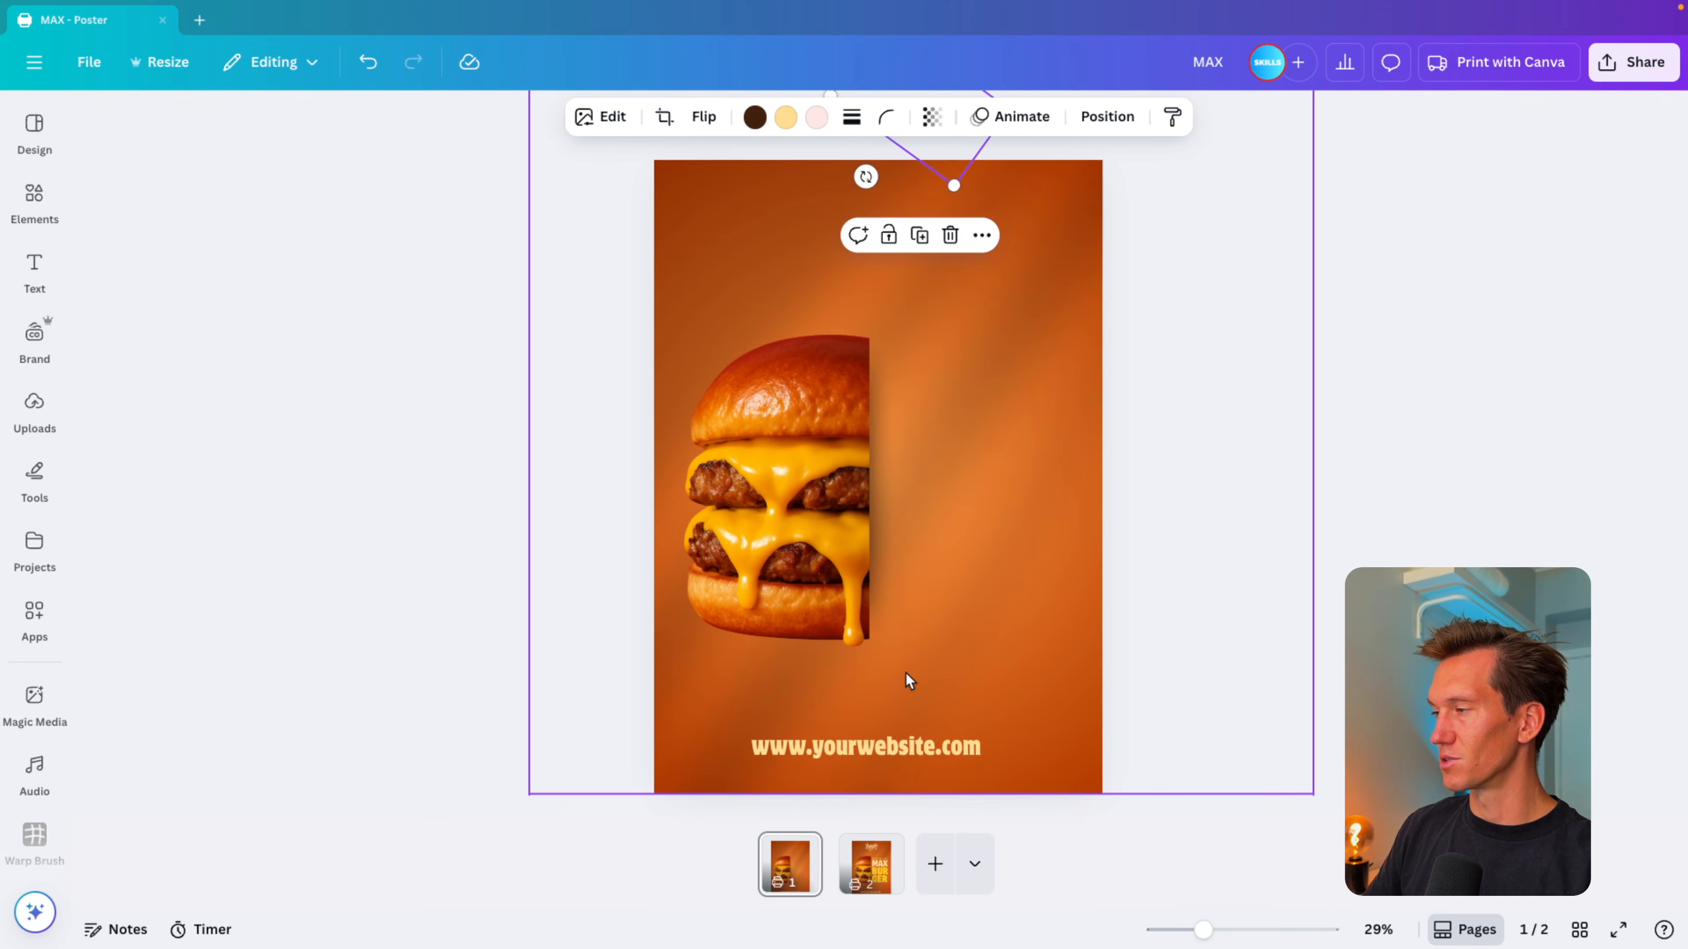
click(902, 743)
drag(666, 643, 658, 738)
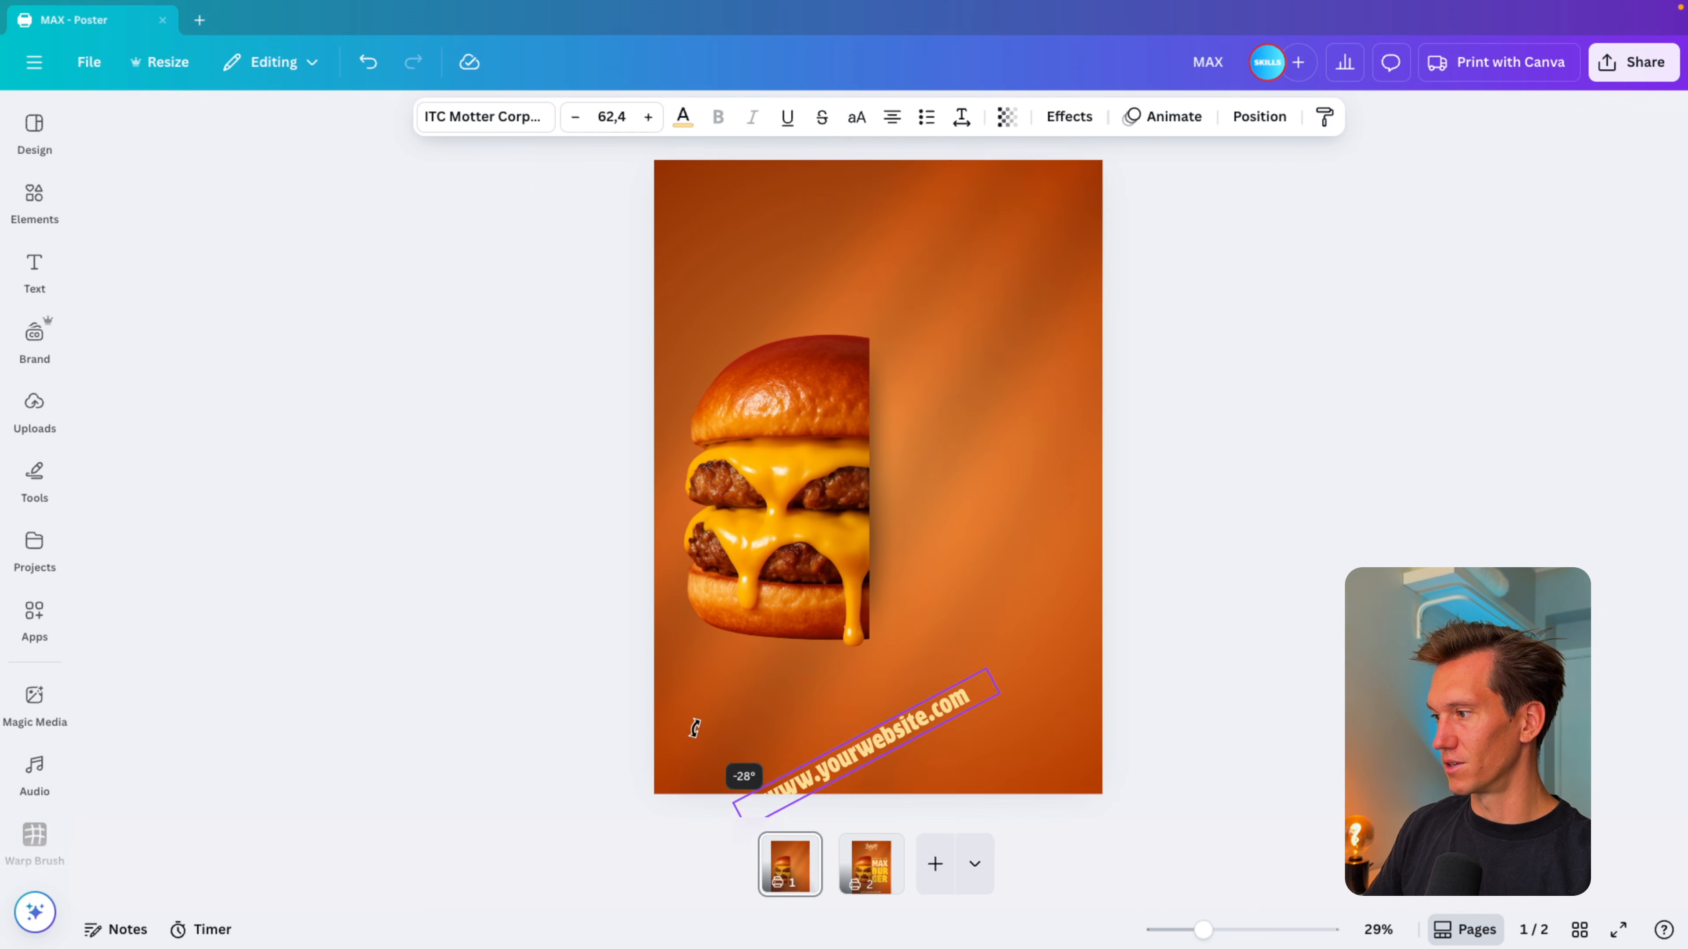
key(ctrl+z)
drag(958, 751, 1285, 756)
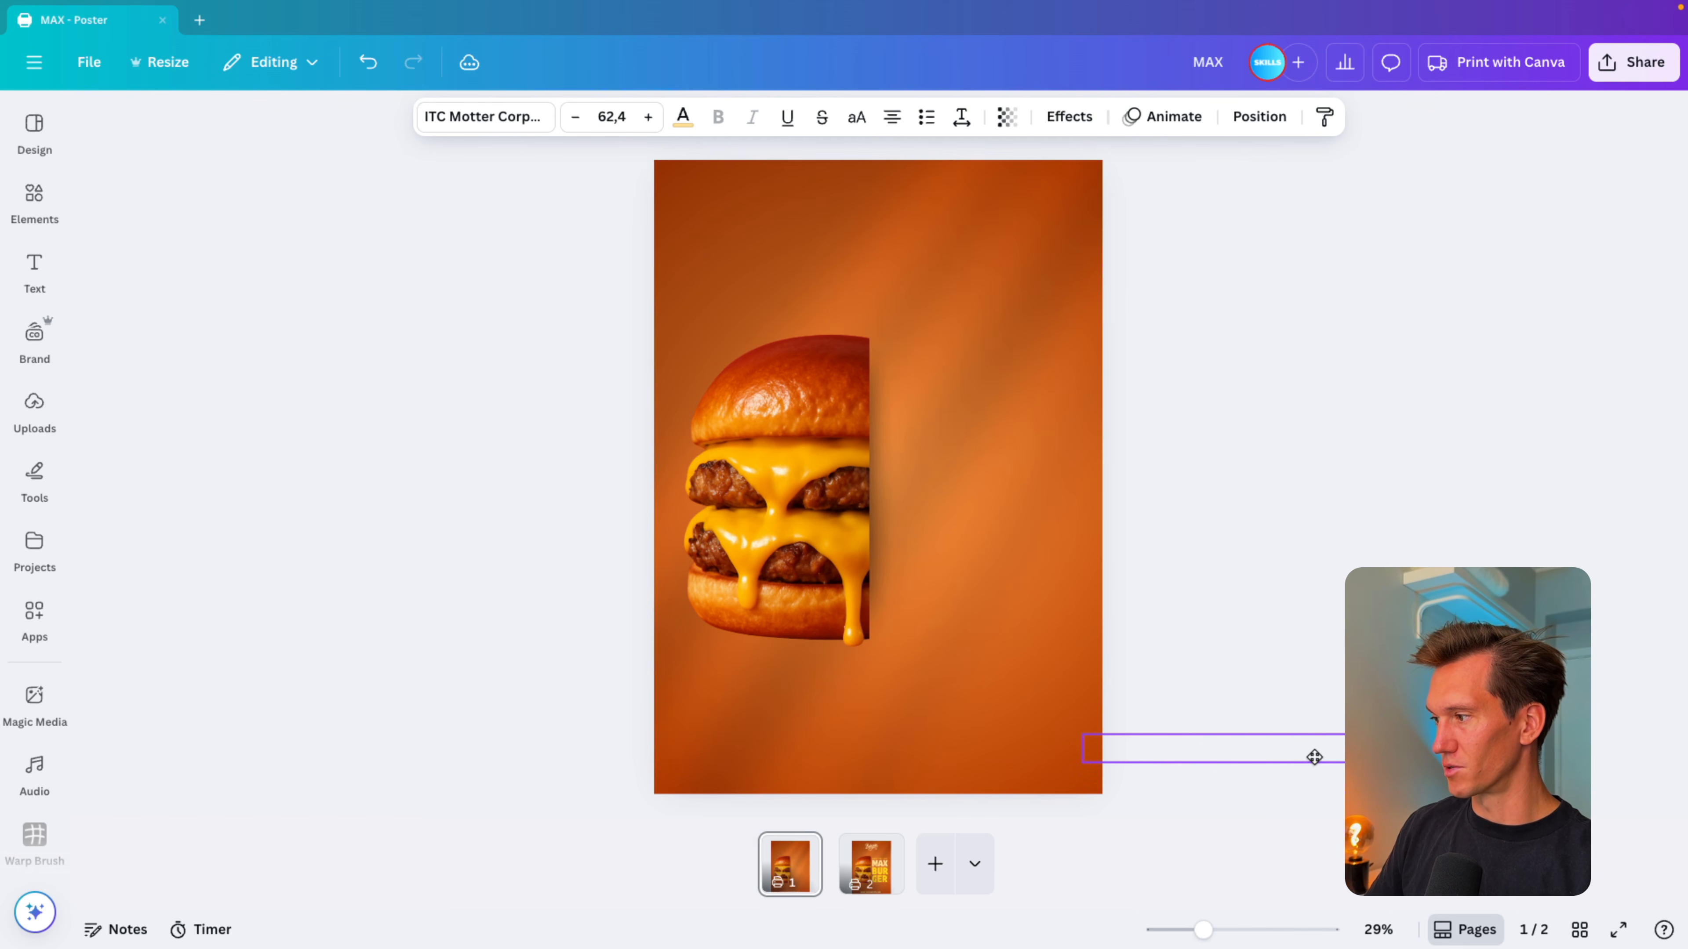
Step: Unlock the shadow overlay above page 1's orange background and enlarge it well past the poster's edges
click(1061, 560)
key(super+minus)
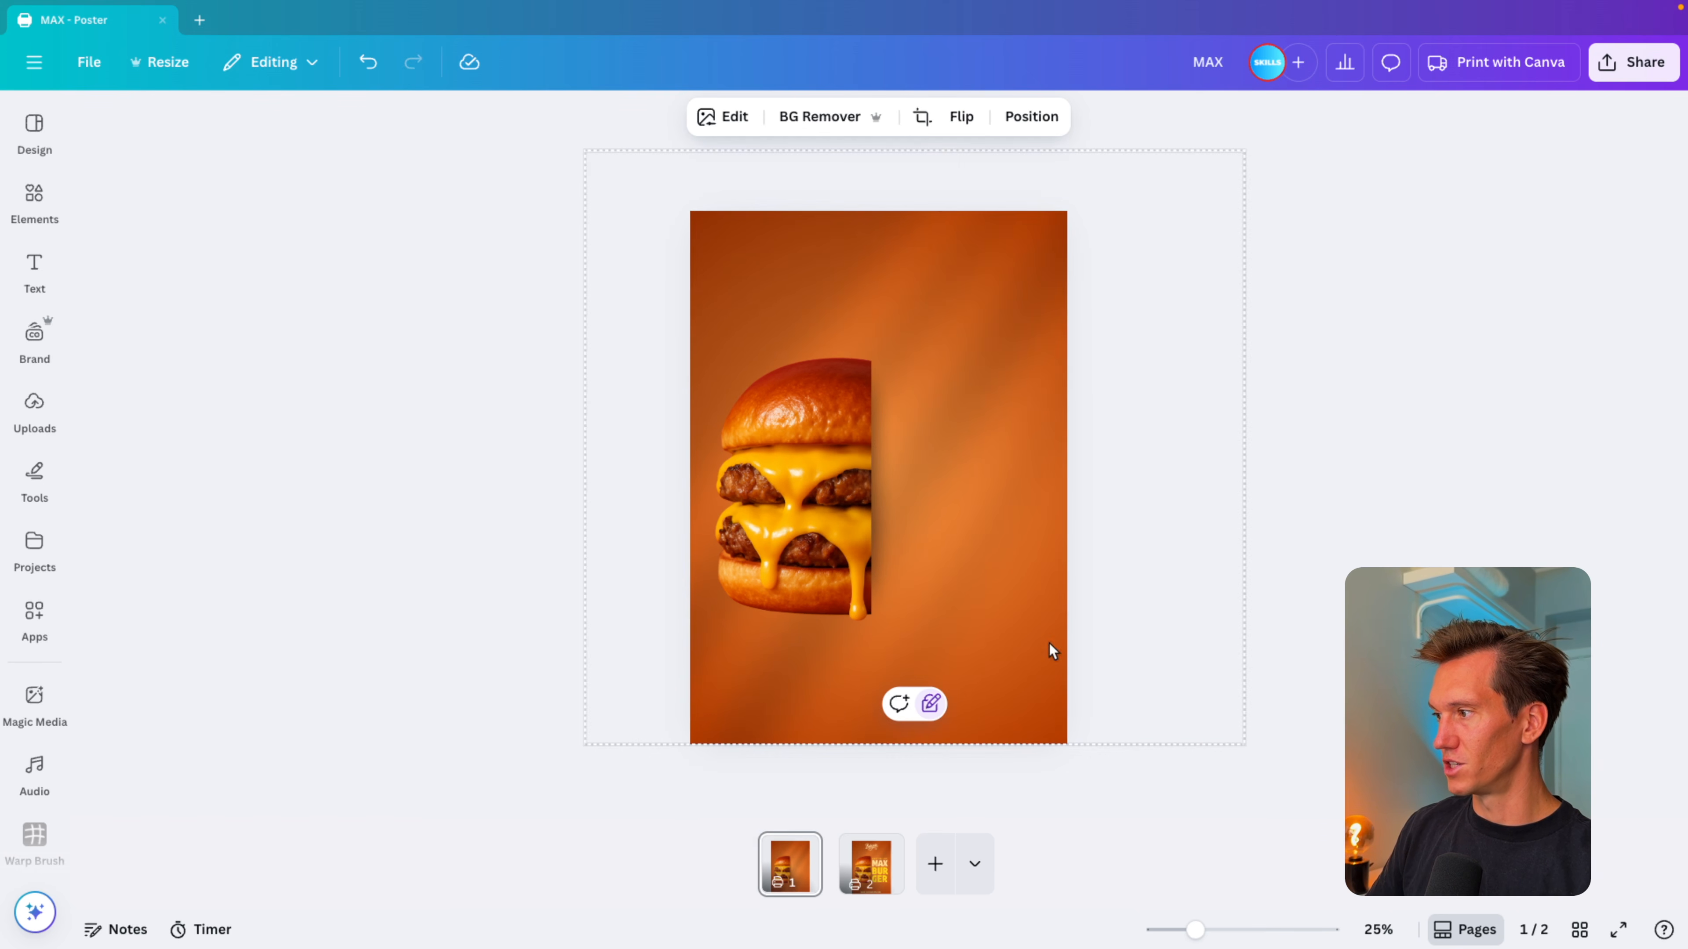
click(930, 710)
click(1265, 762)
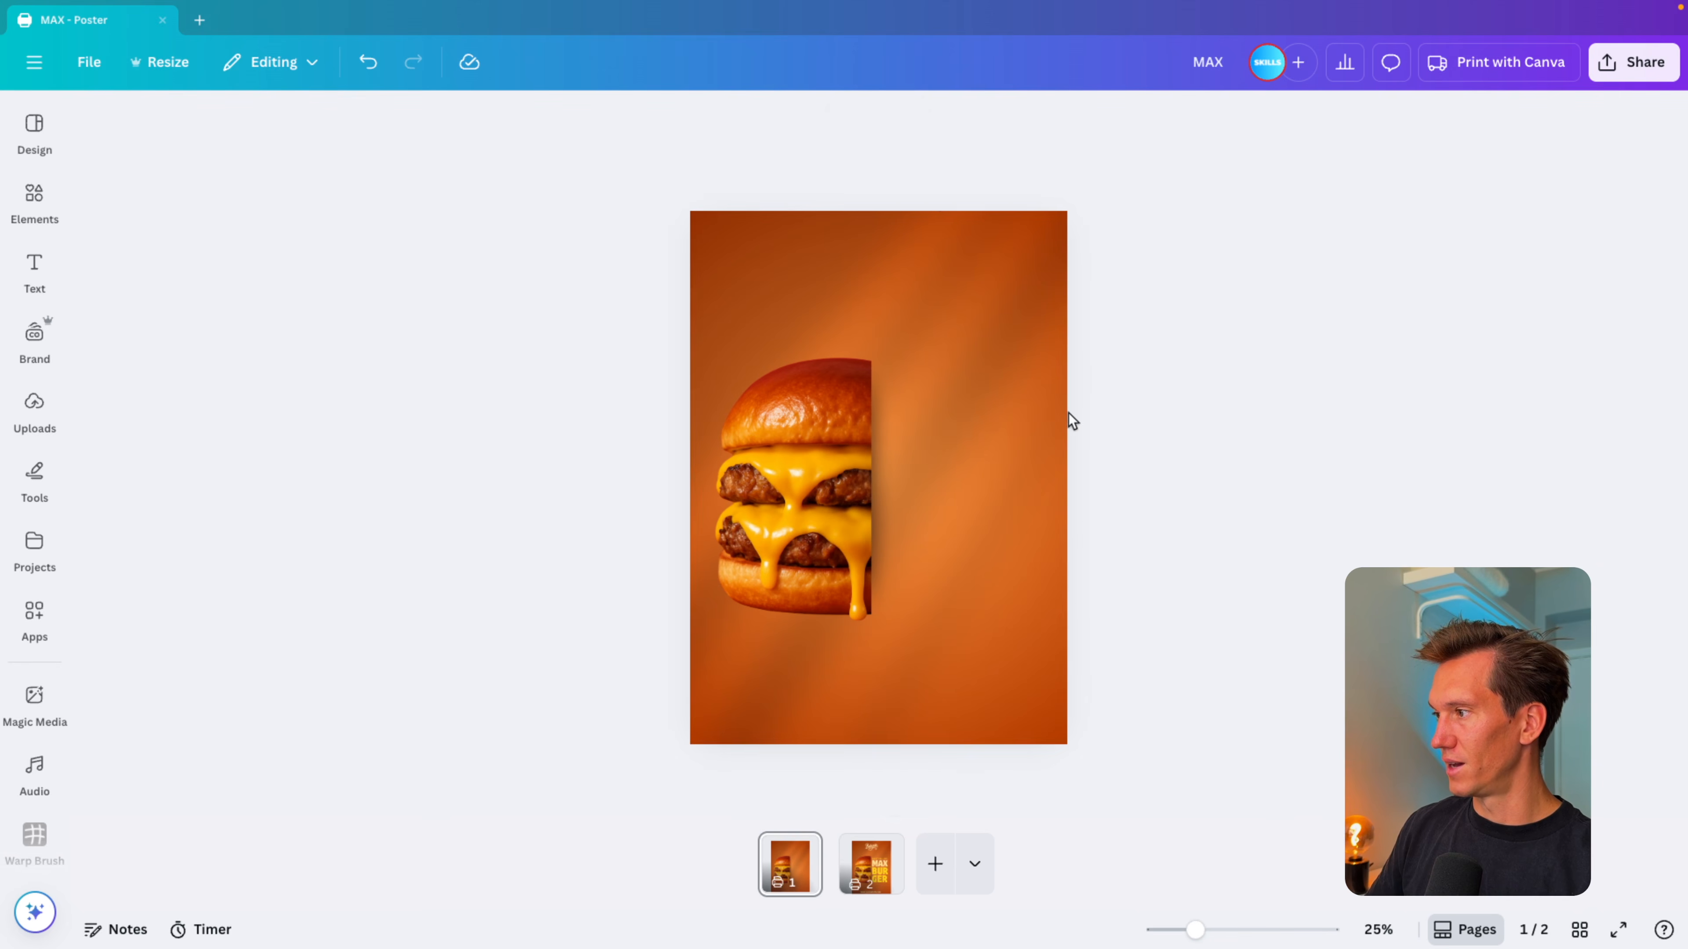
click(1033, 399)
click(931, 784)
drag(1228, 748, 1363, 869)
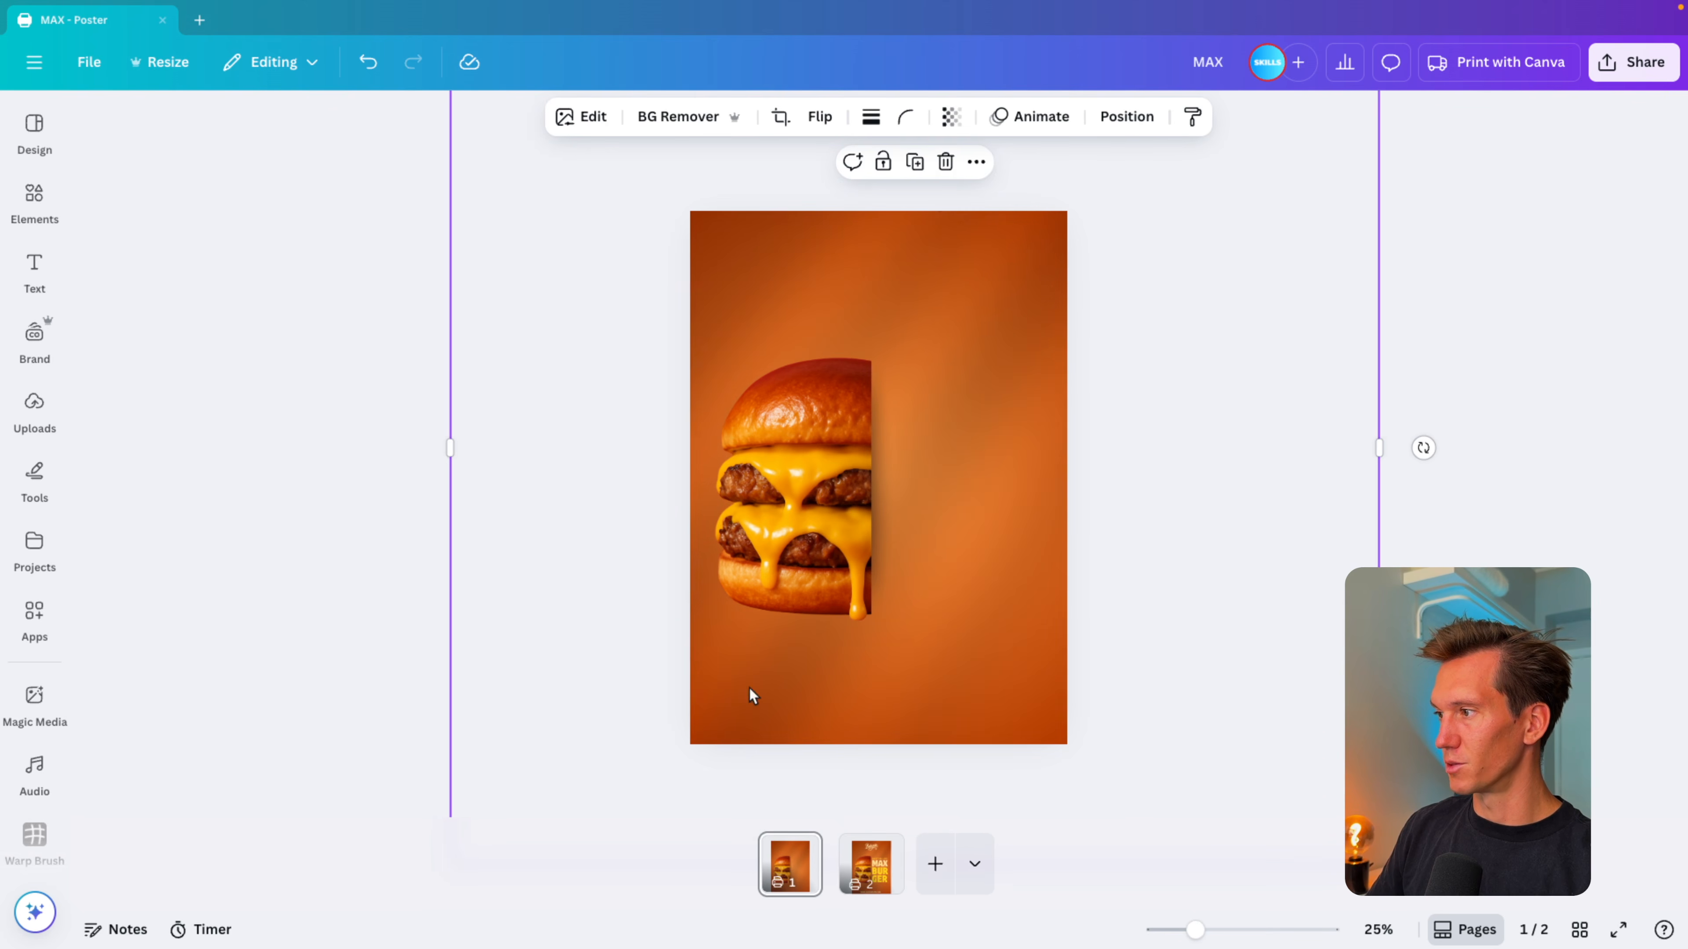
click(372, 609)
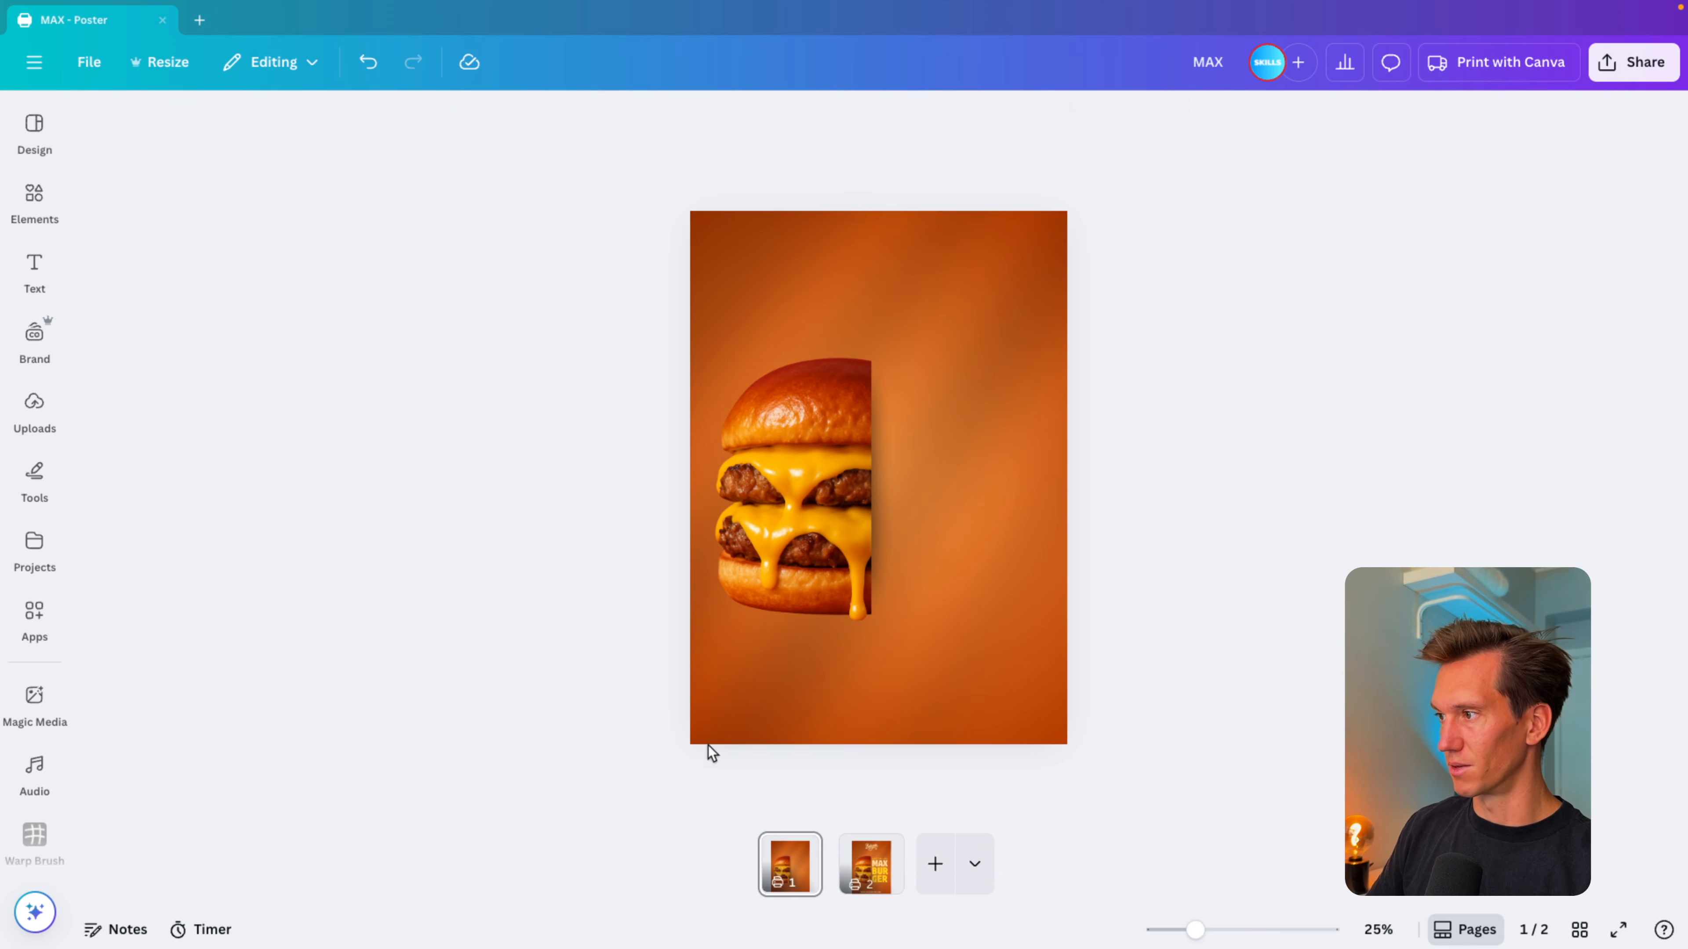
Step: Add a Match & Move transition between pages 1 and 2 and play it in the full-screen presentation
click(832, 880)
click(150, 544)
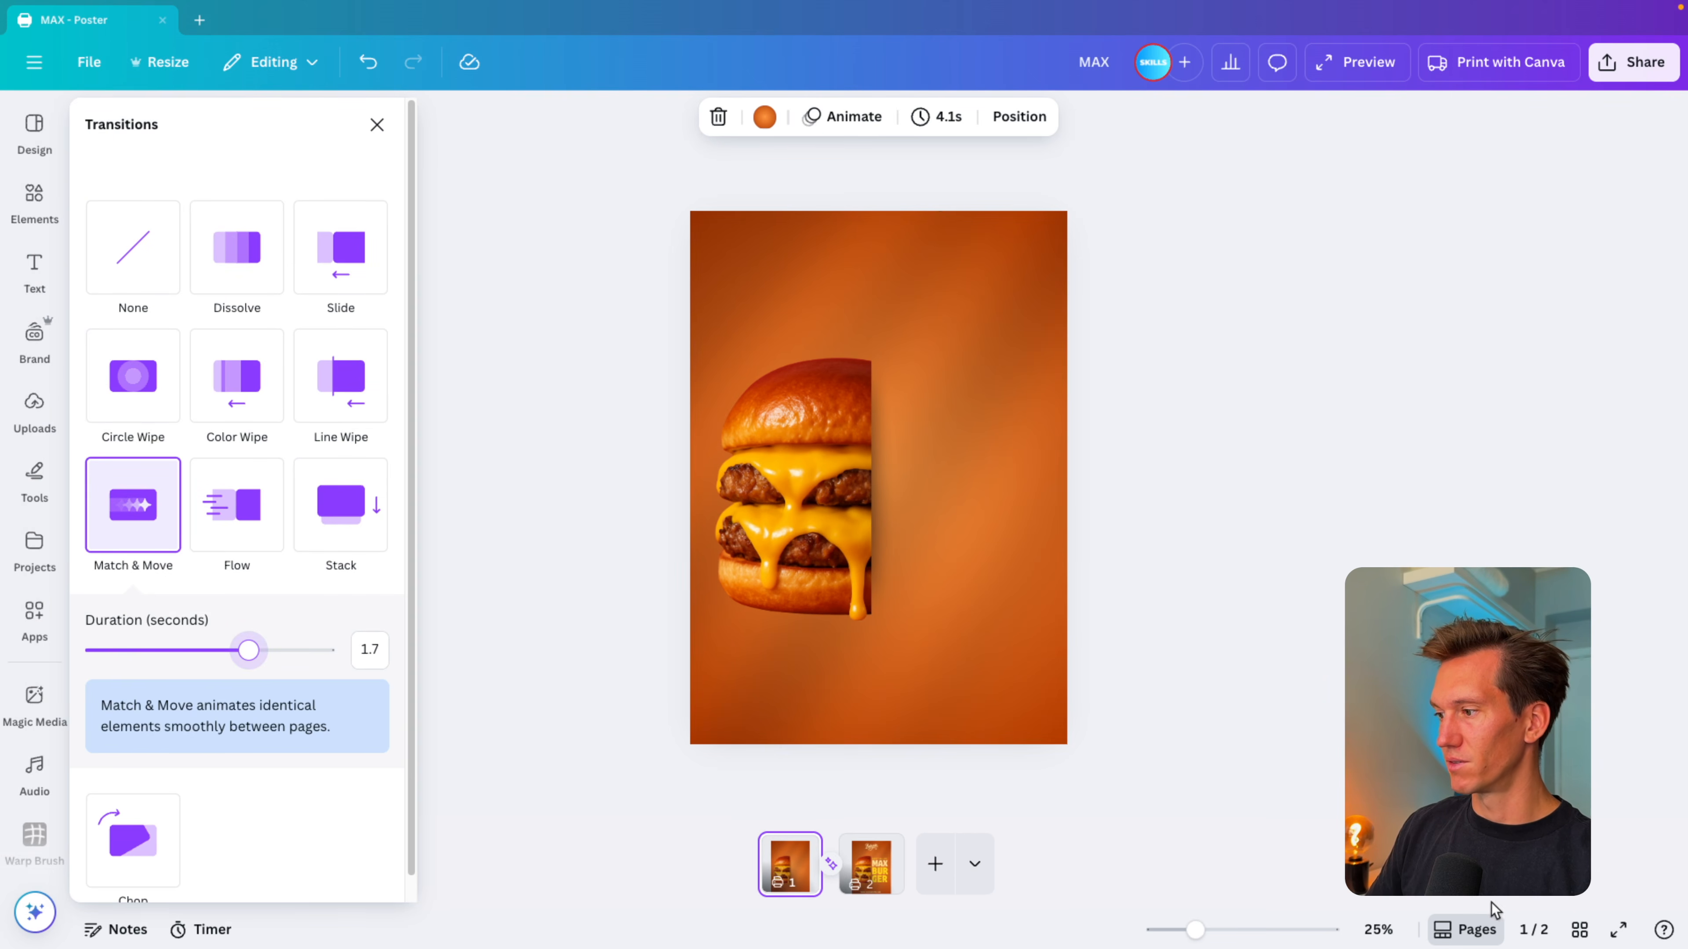
click(1618, 930)
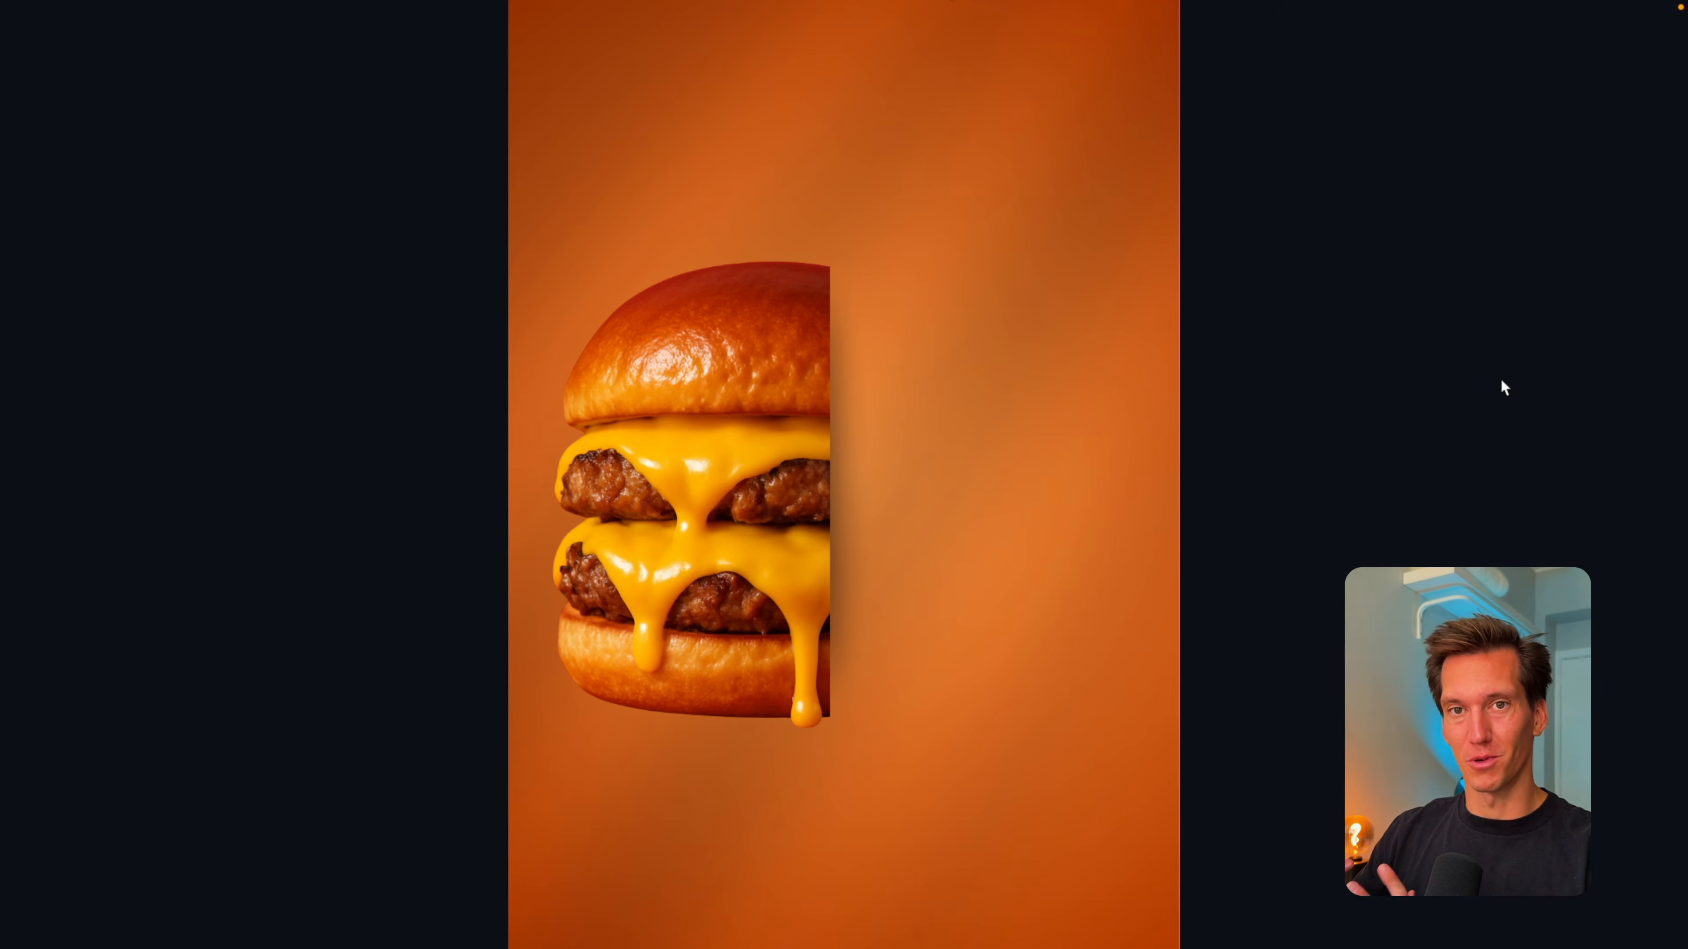
key(Right)
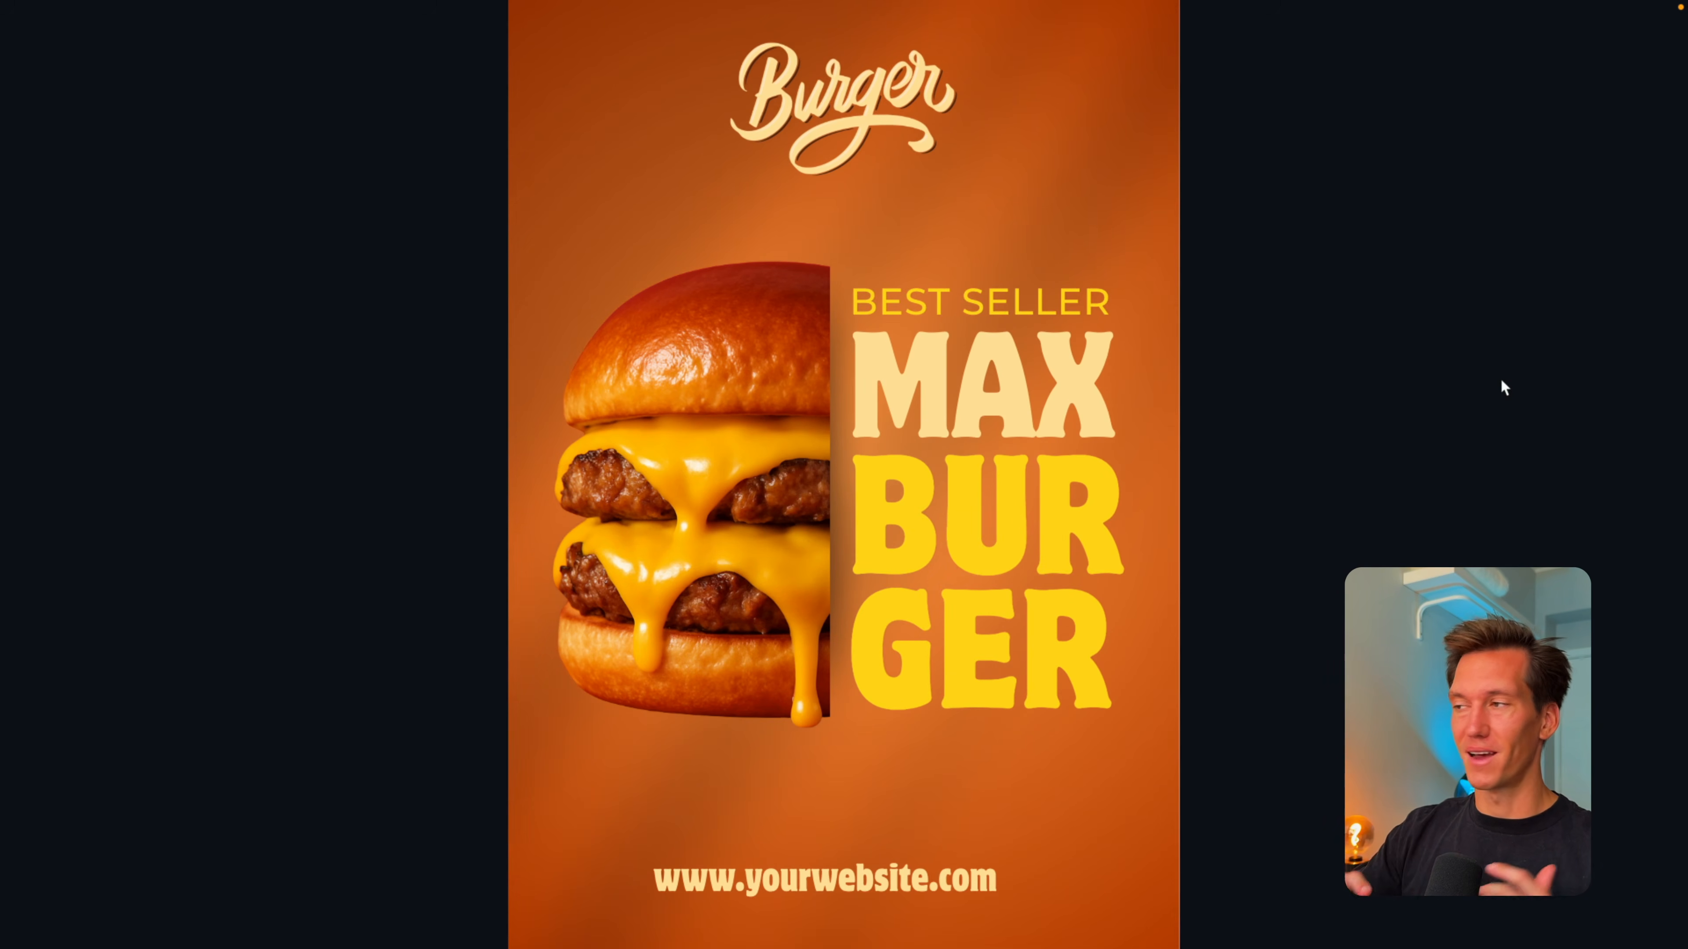